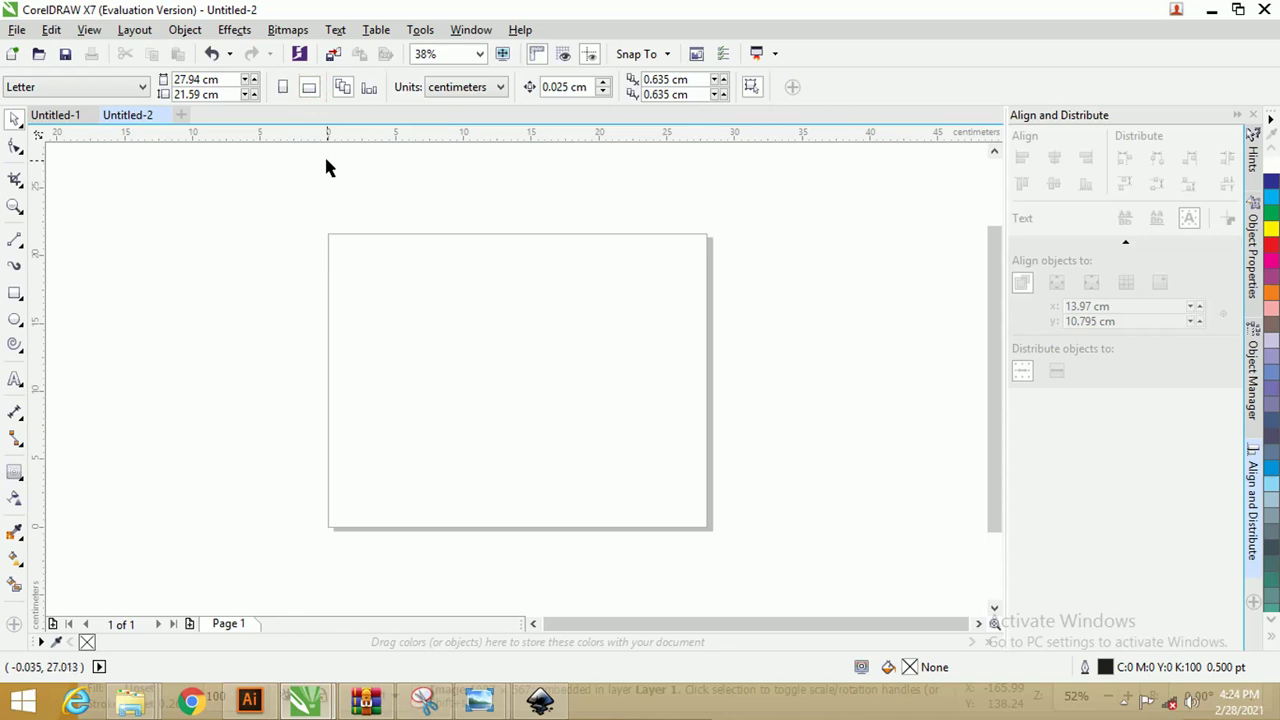
Step: Set the page size to 30 cm wide and 10 cm high
left_click_drag(229, 80, 132, 70)
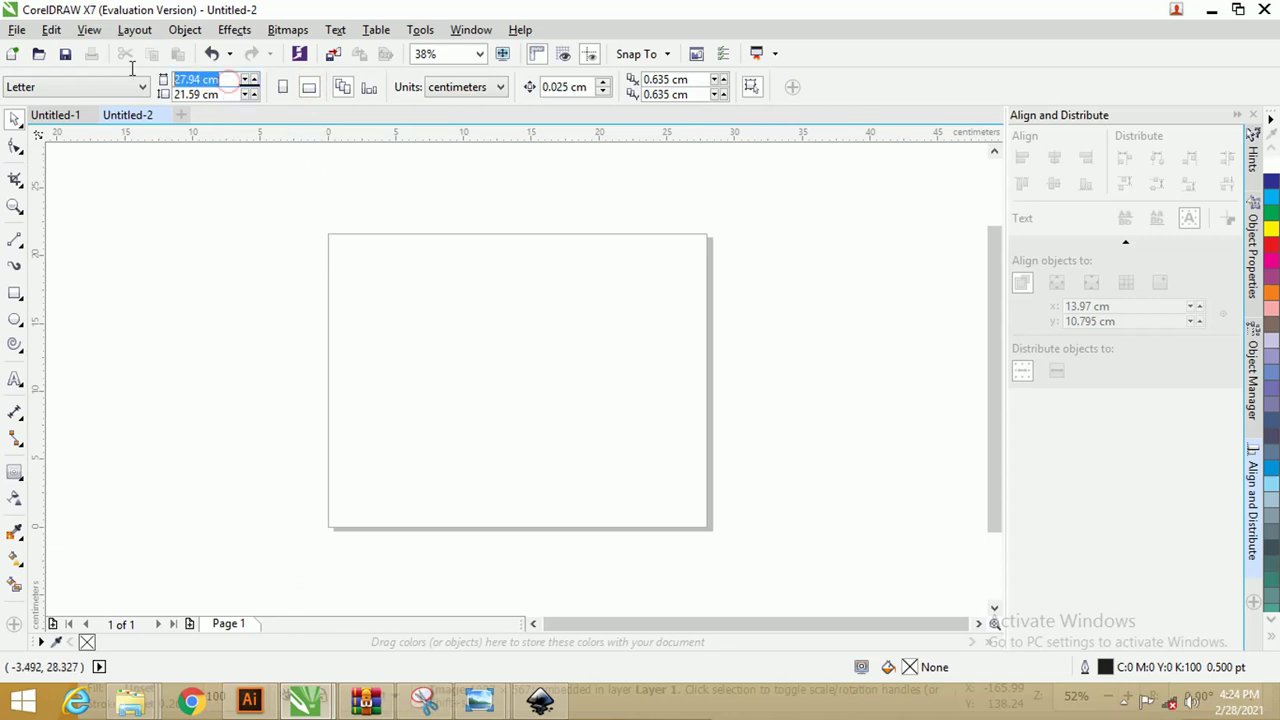
type("30")
left_click_drag(229, 94, 172, 93)
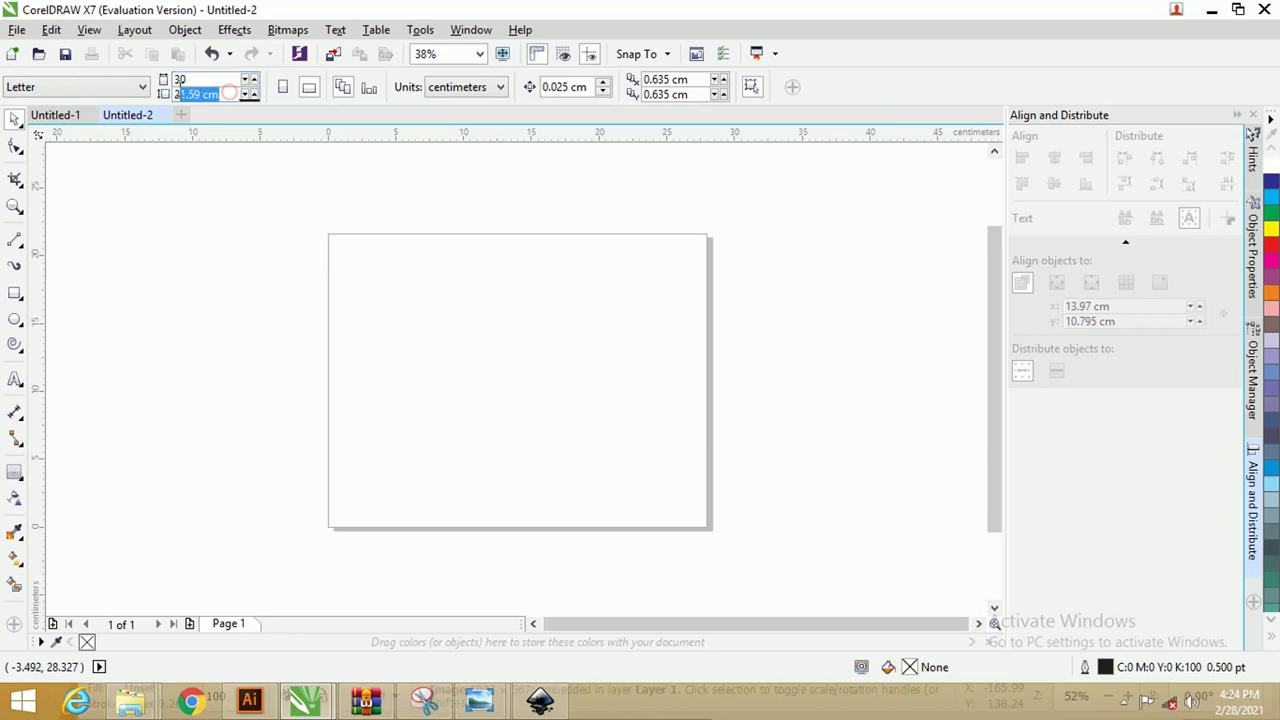
type("1")
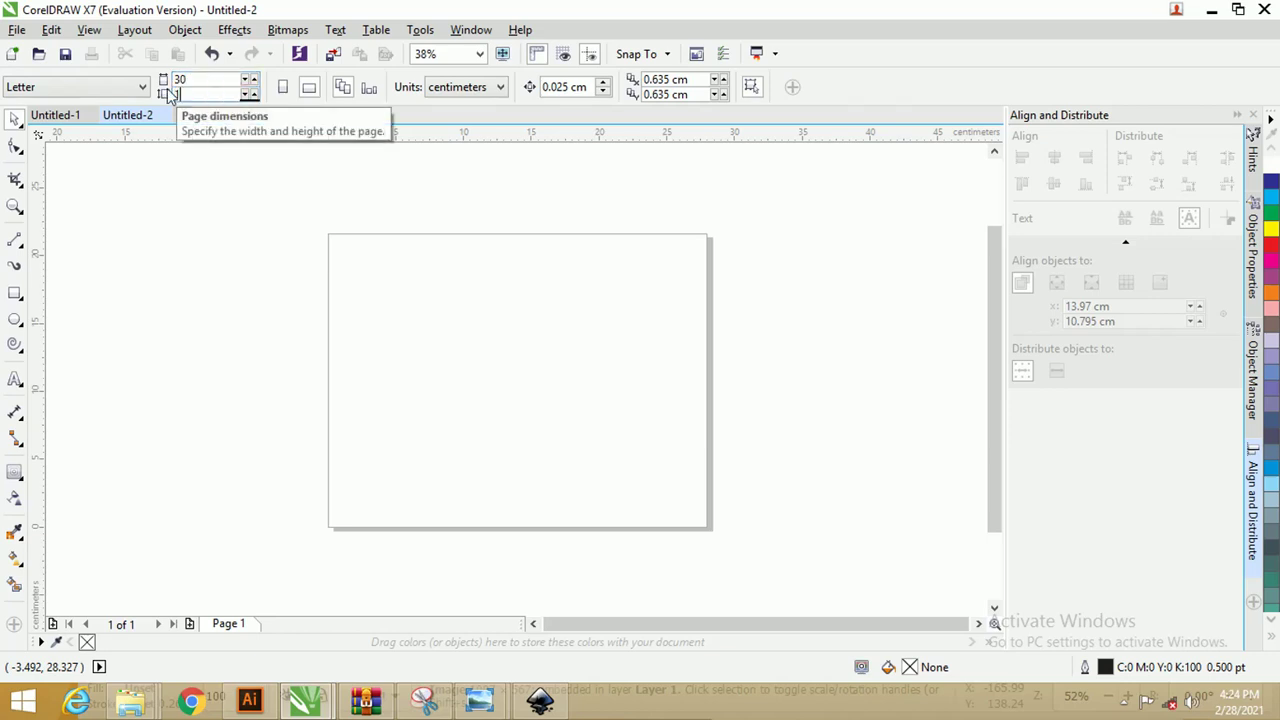
type("0")
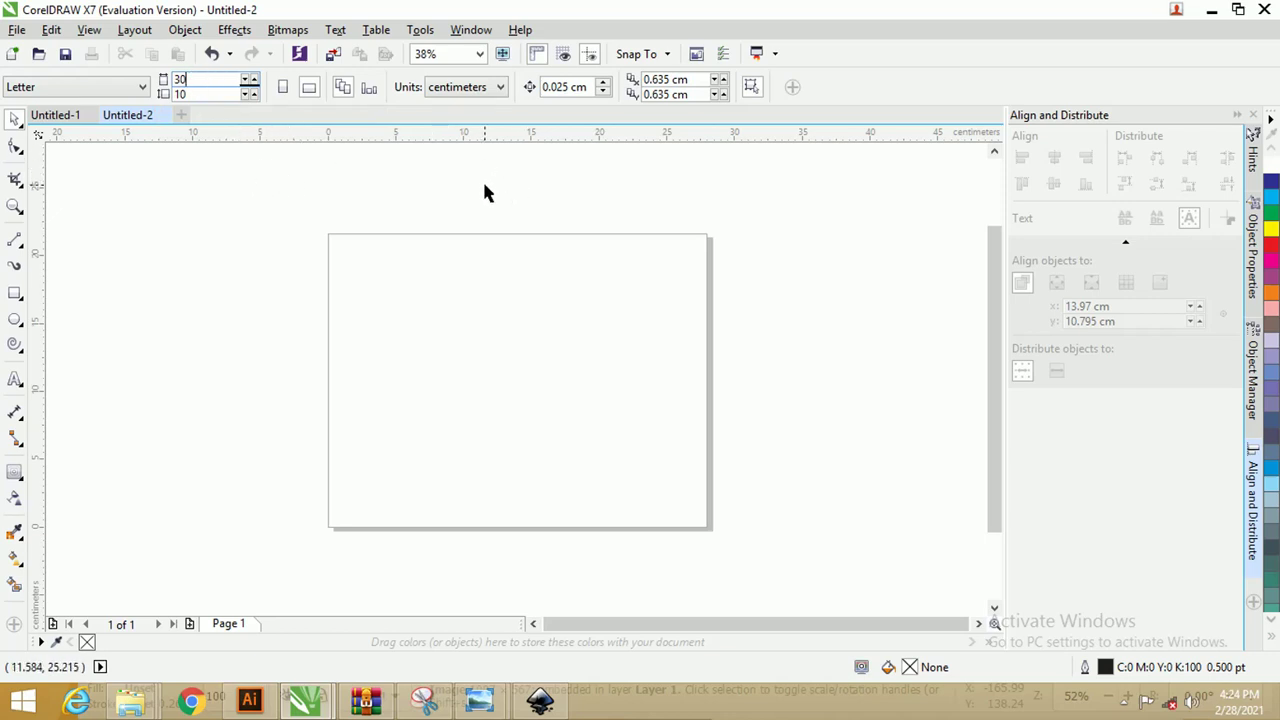
key("Return")
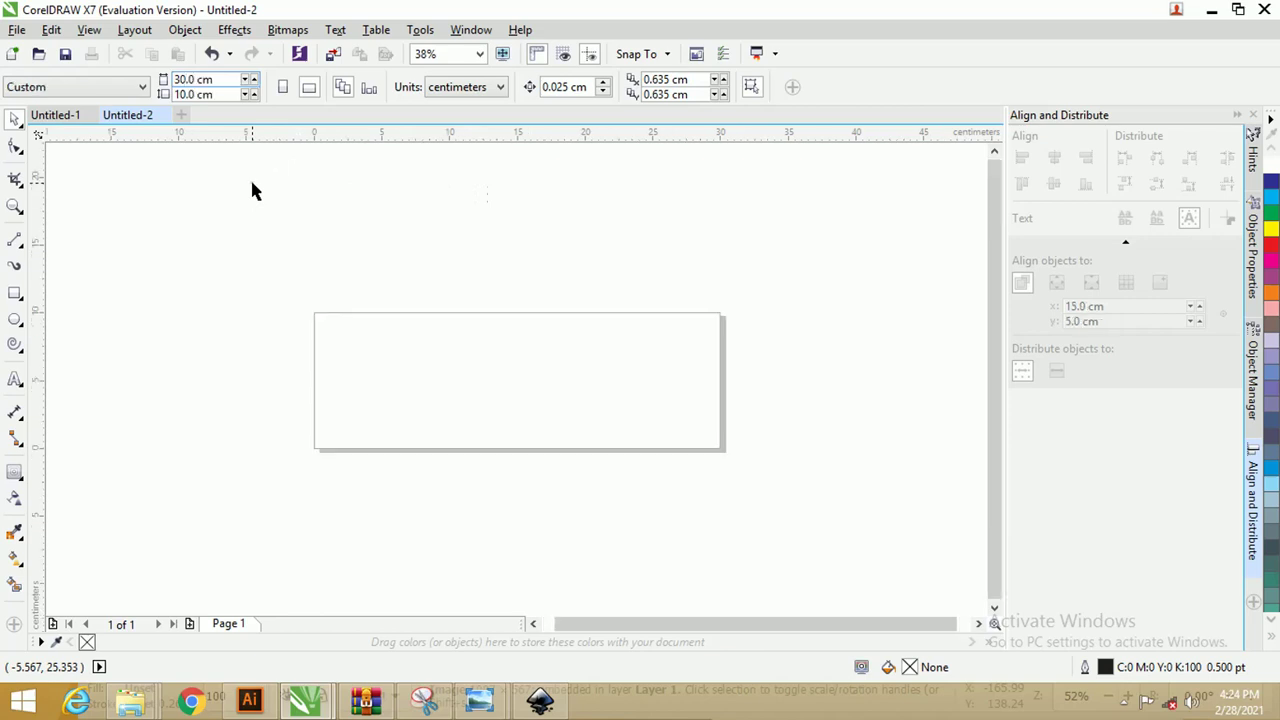
Step: Add a rectangle that exactly matches the 30 × 10 cm page, and leave it deselected
key("z")
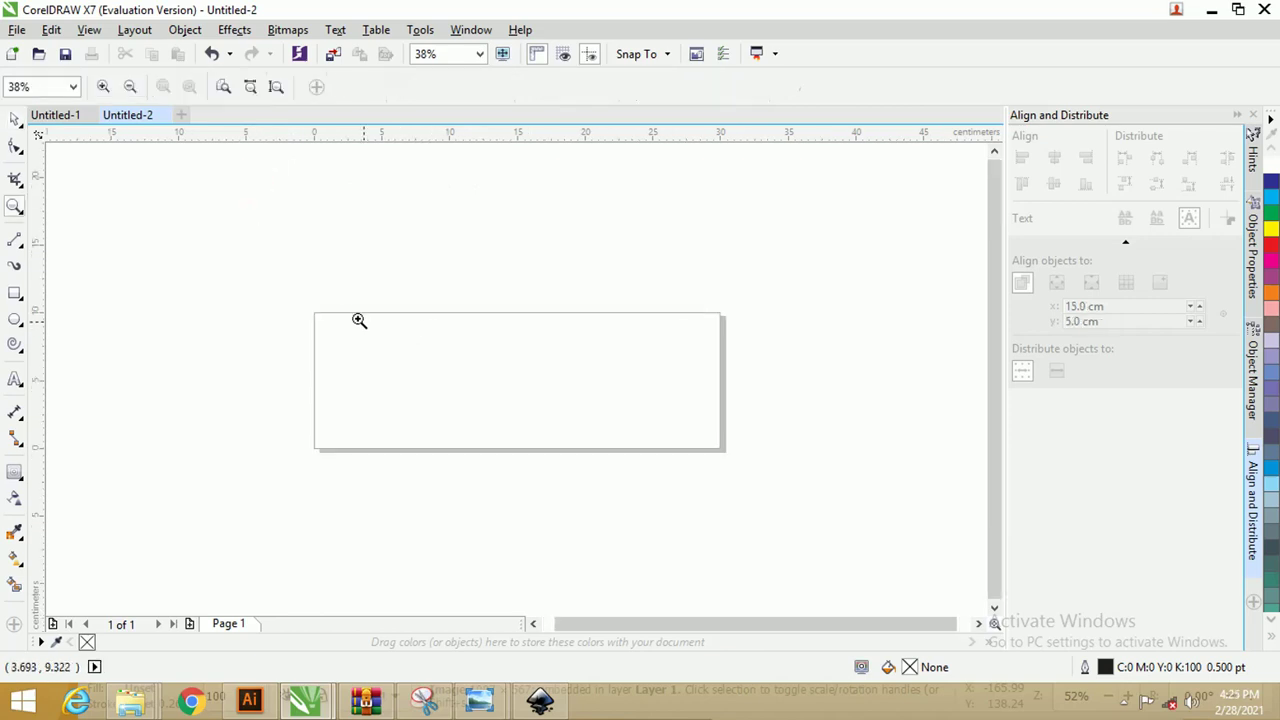
left_click_drag(277, 280, 794, 483)
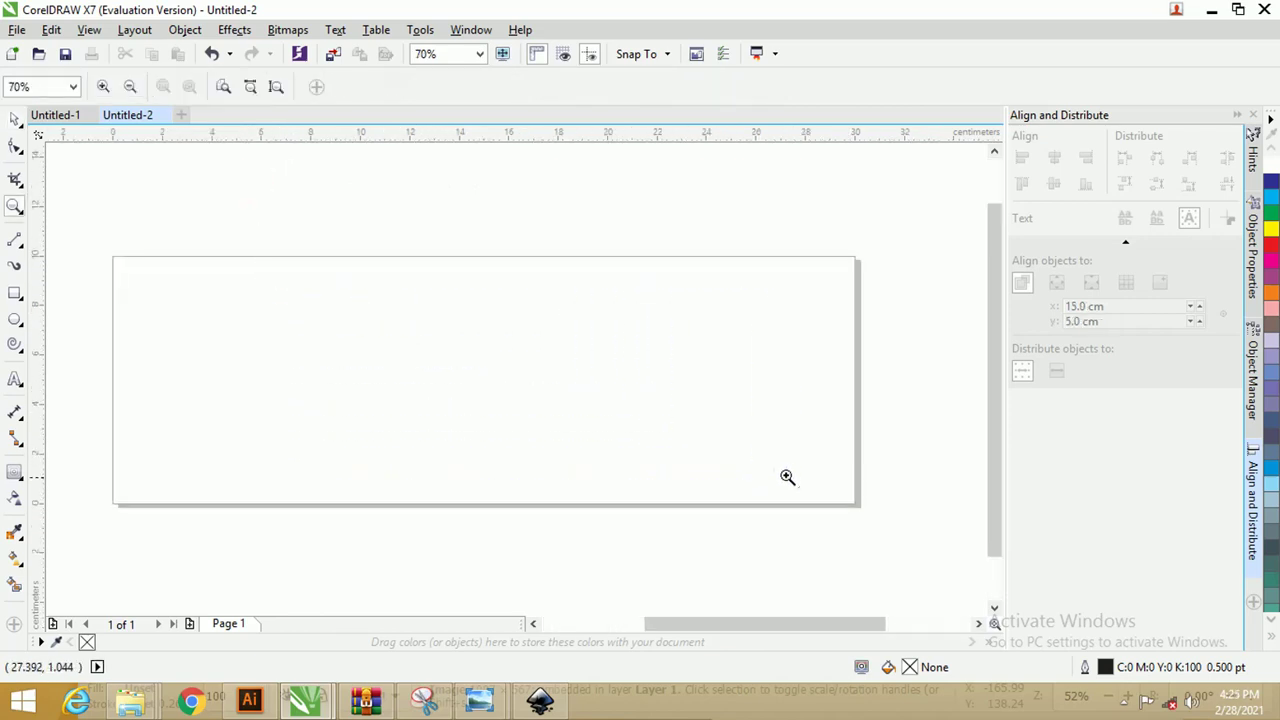
double_click(14, 294)
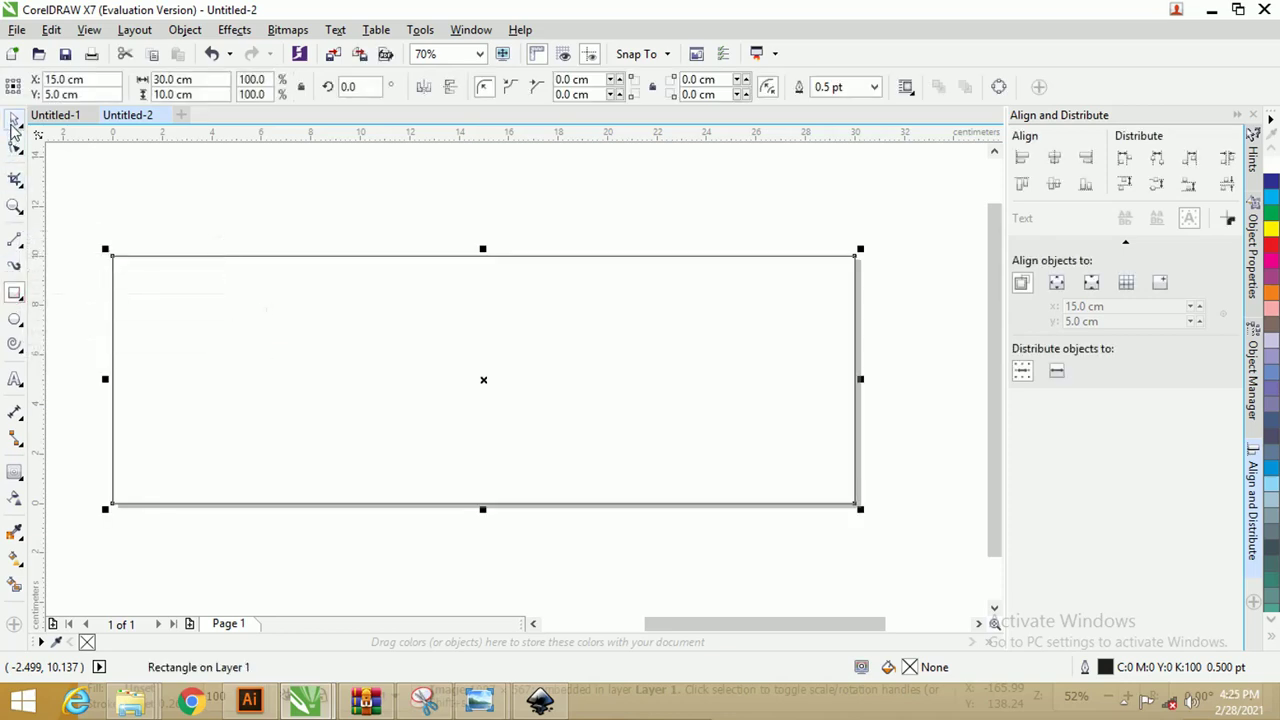
left_click(13, 122)
left_click(148, 211)
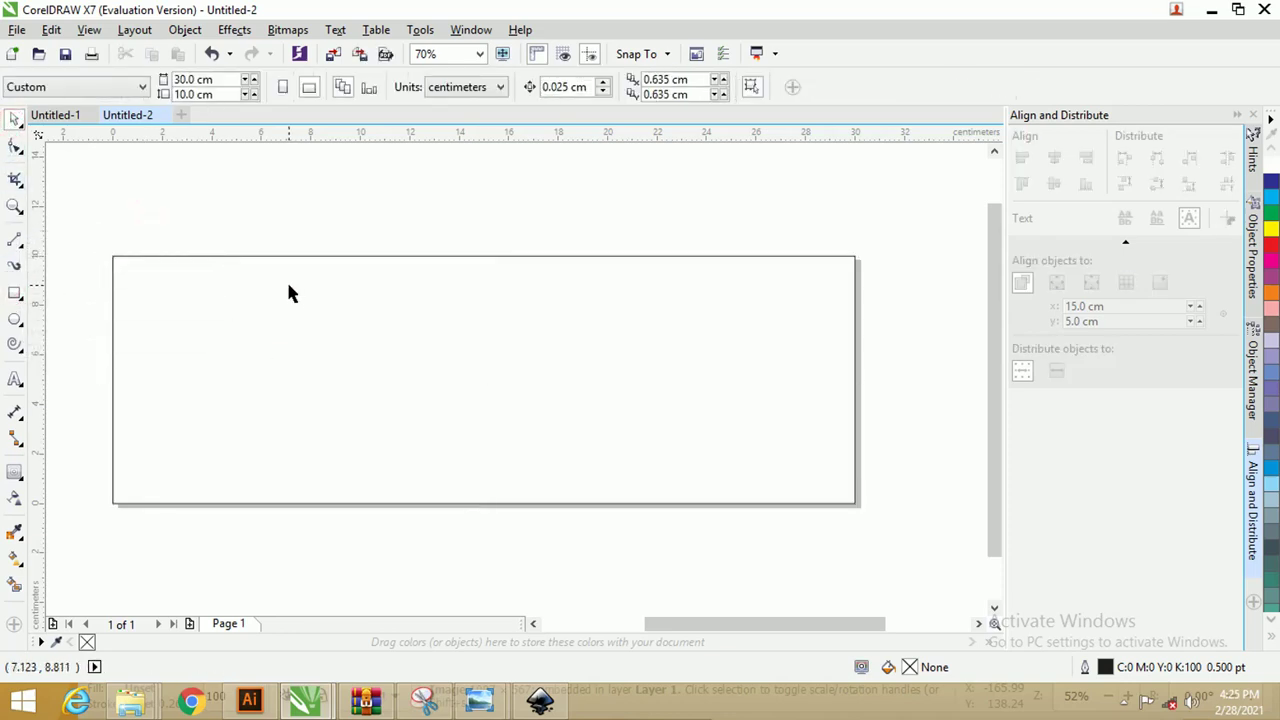
Step: Draw a circle on the page's right half, scale it to about 9.2 cm in diameter, and position it across the top edge
left_click(14, 319)
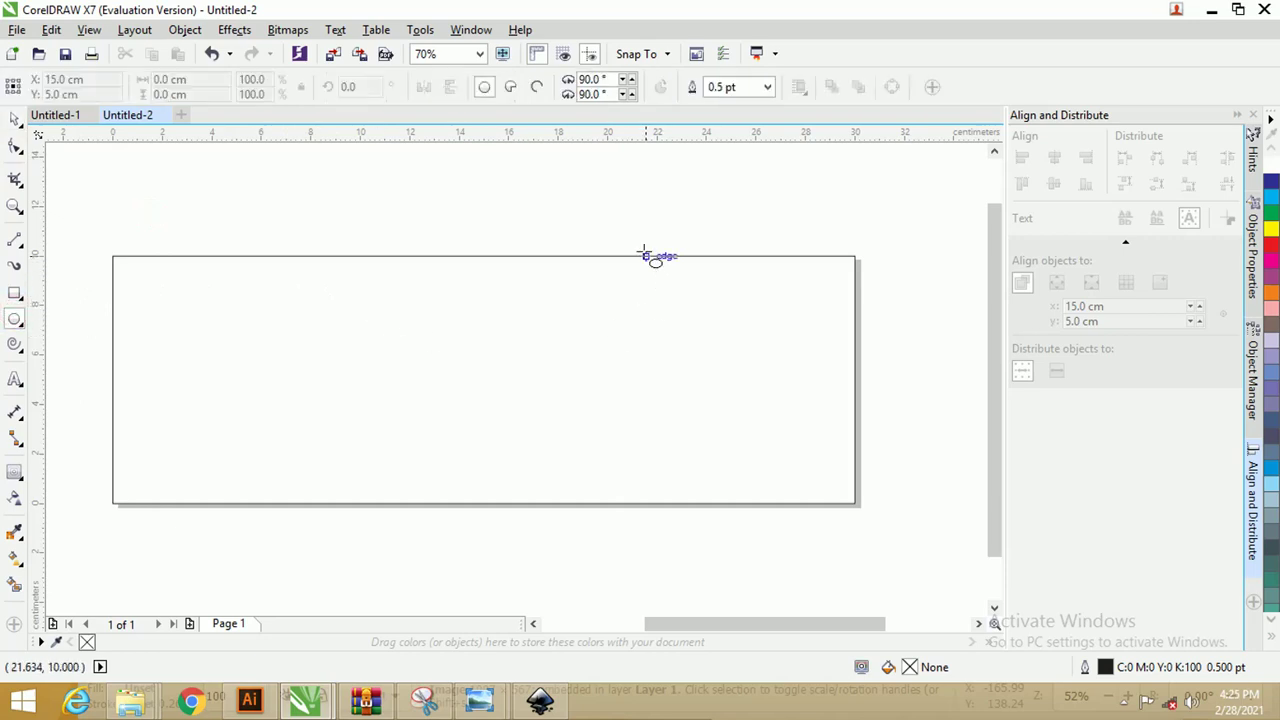
left_click_drag(612, 209, 861, 442)
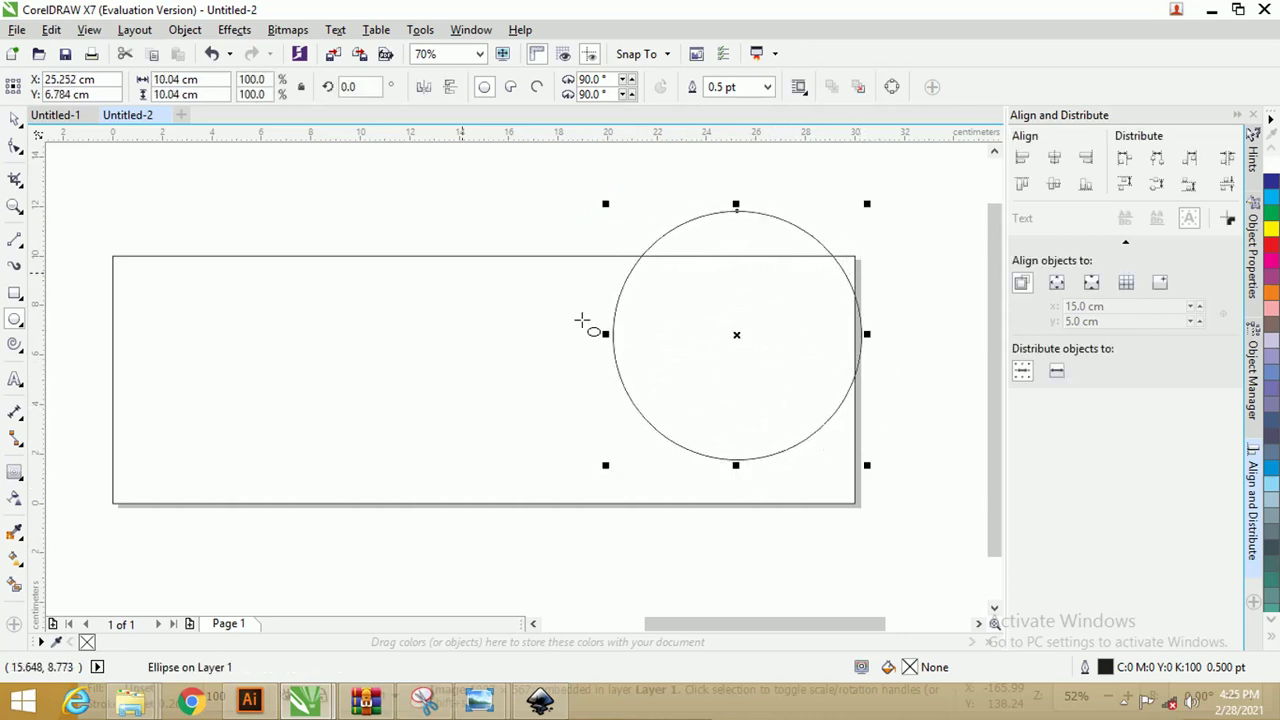
left_click(14, 118)
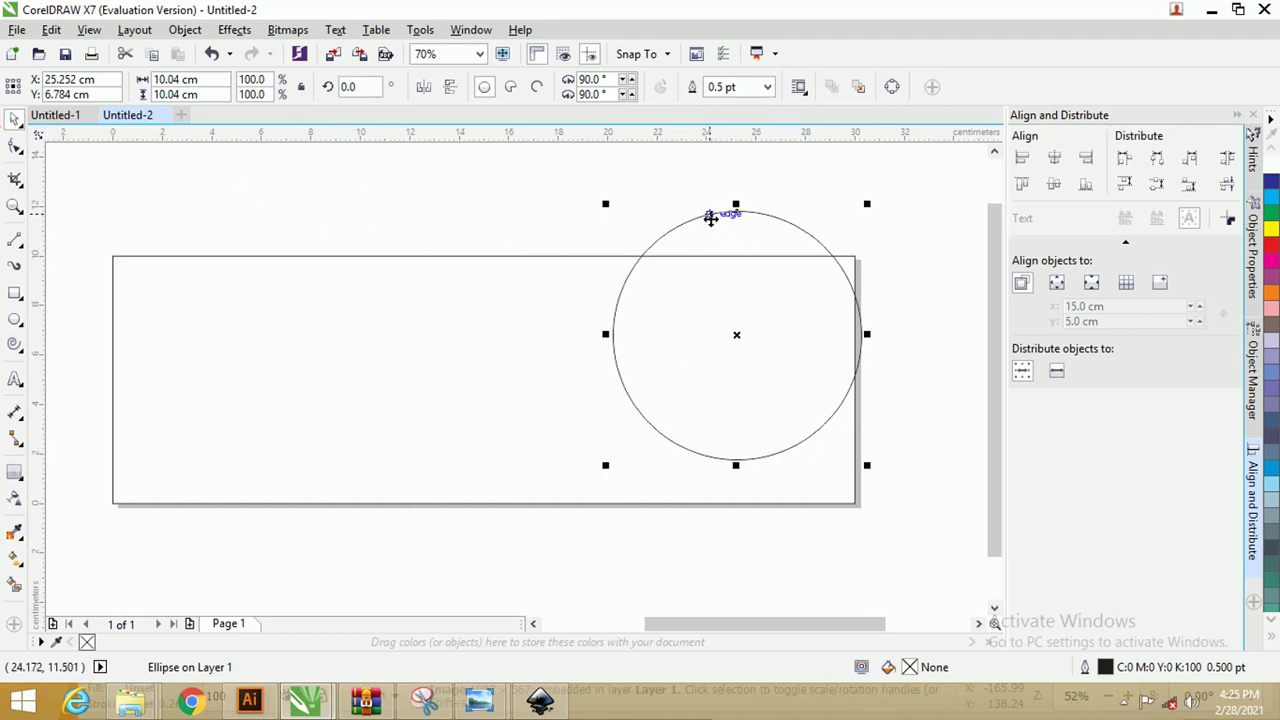
left_click_drag(709, 216, 659, 208)
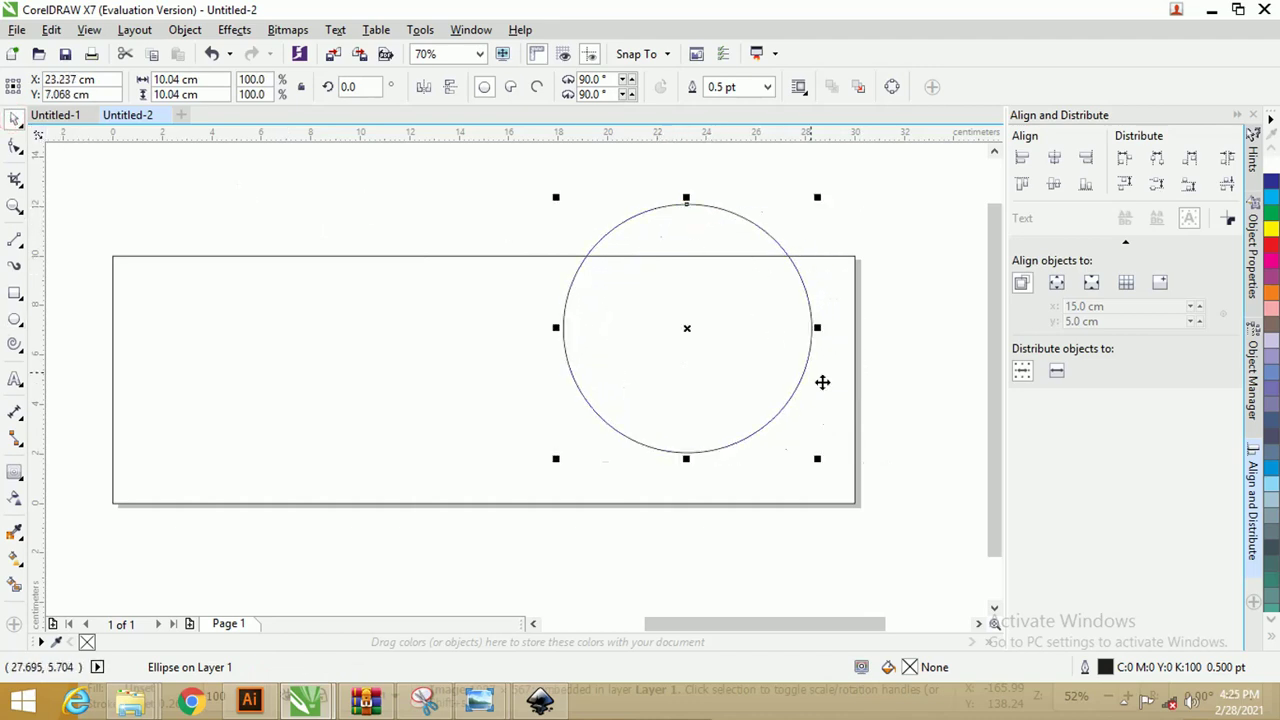
left_click_drag(820, 457, 807, 448)
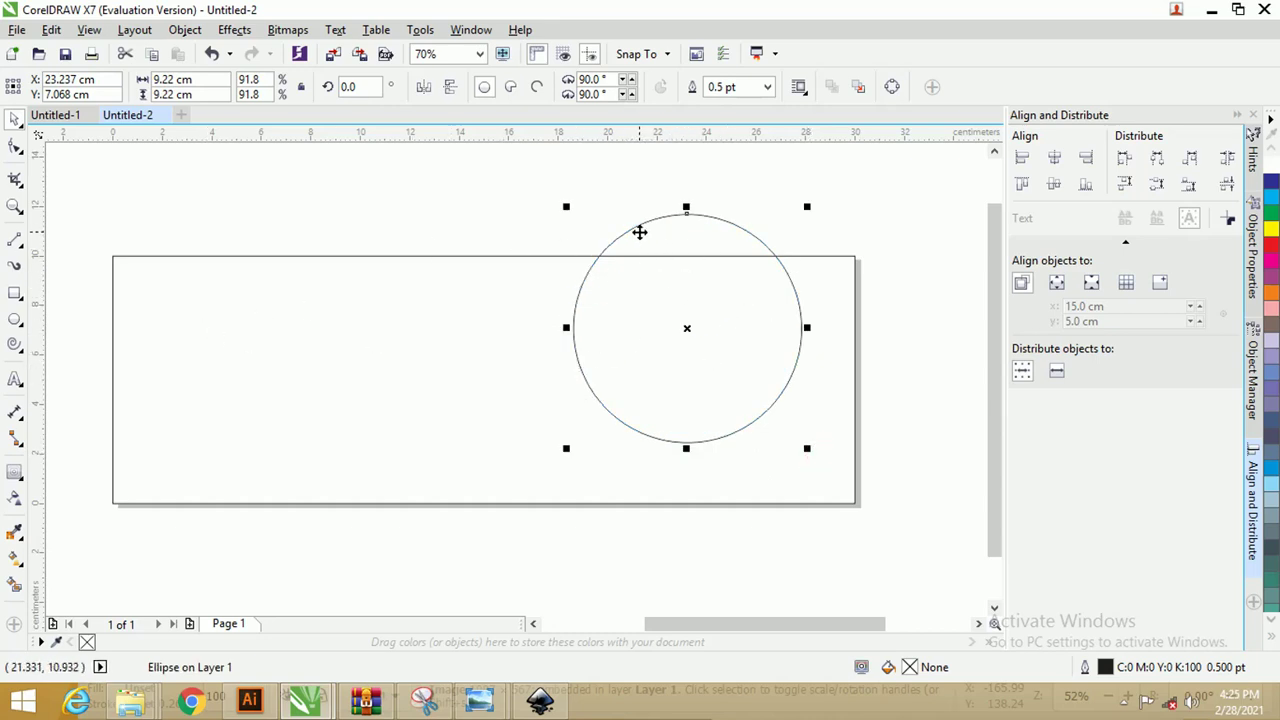
left_click_drag(639, 231, 646, 228)
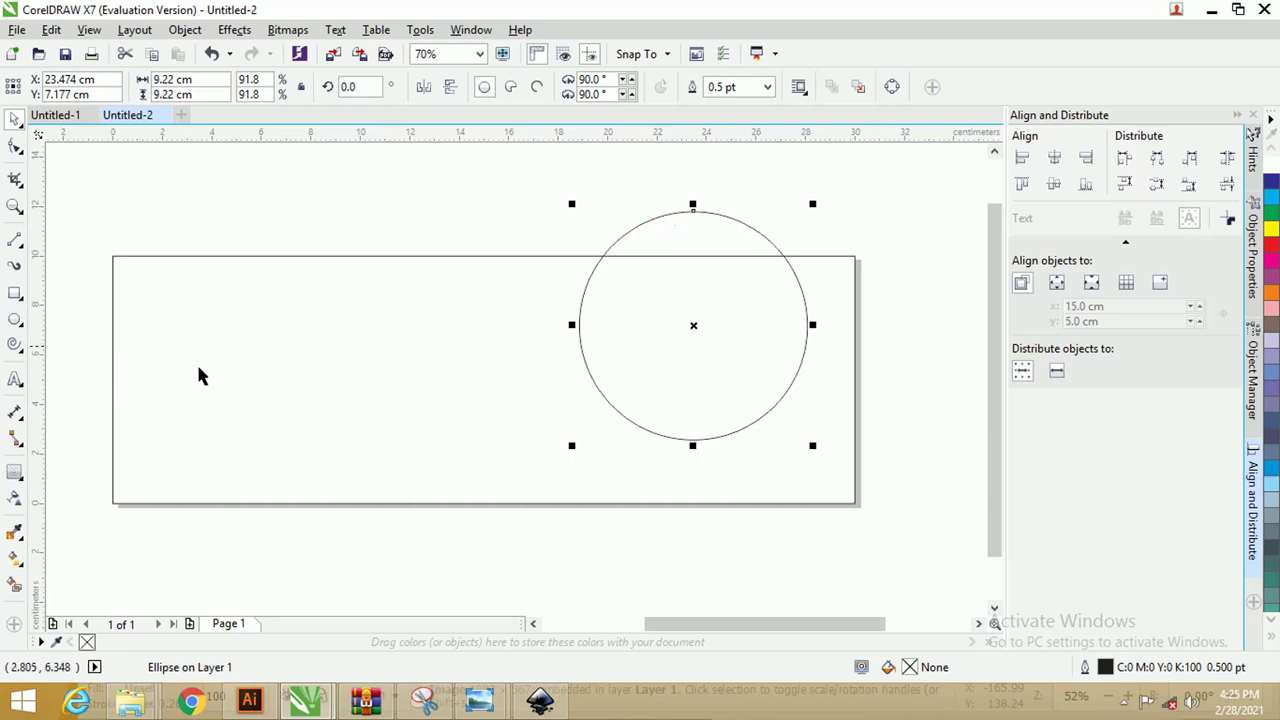
Step: Convert the circle to curves and break the outline apart at its rightmost node
mouse_move(683, 626)
left_mouse_down()
mouse_move(720, 626)
mouse_move(706, 624)
left_mouse_up()
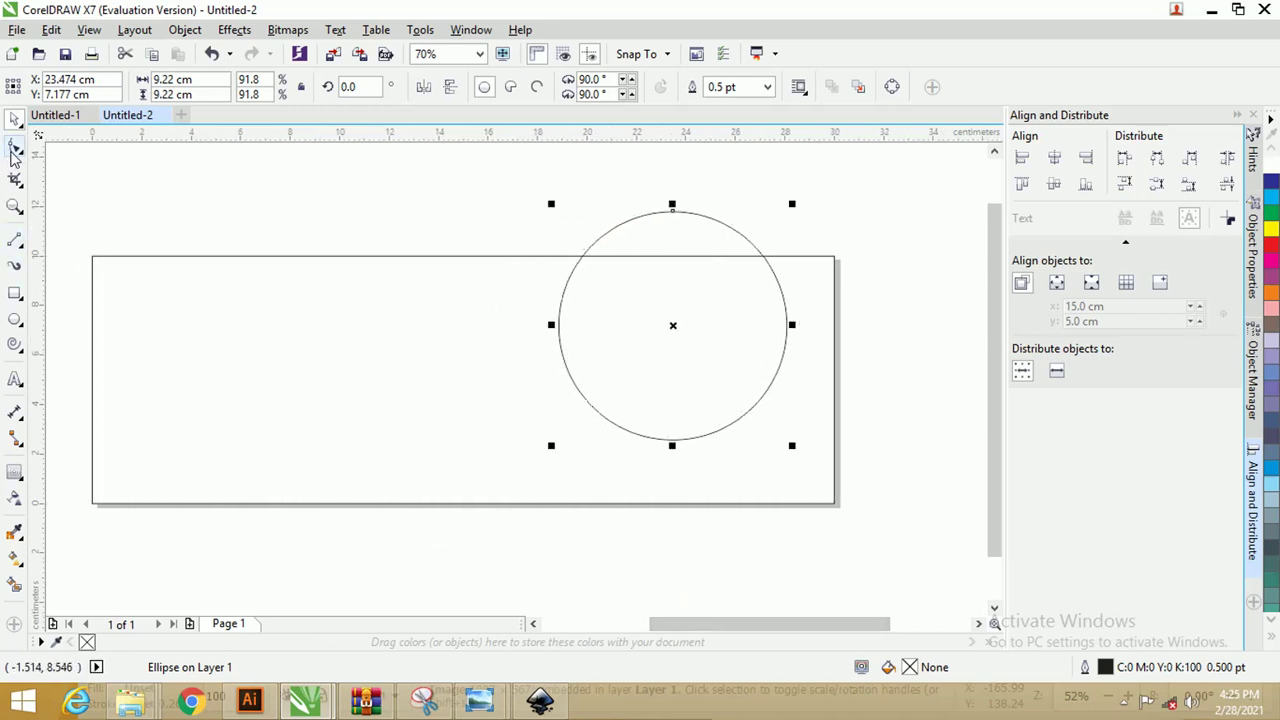
left_click(14, 150)
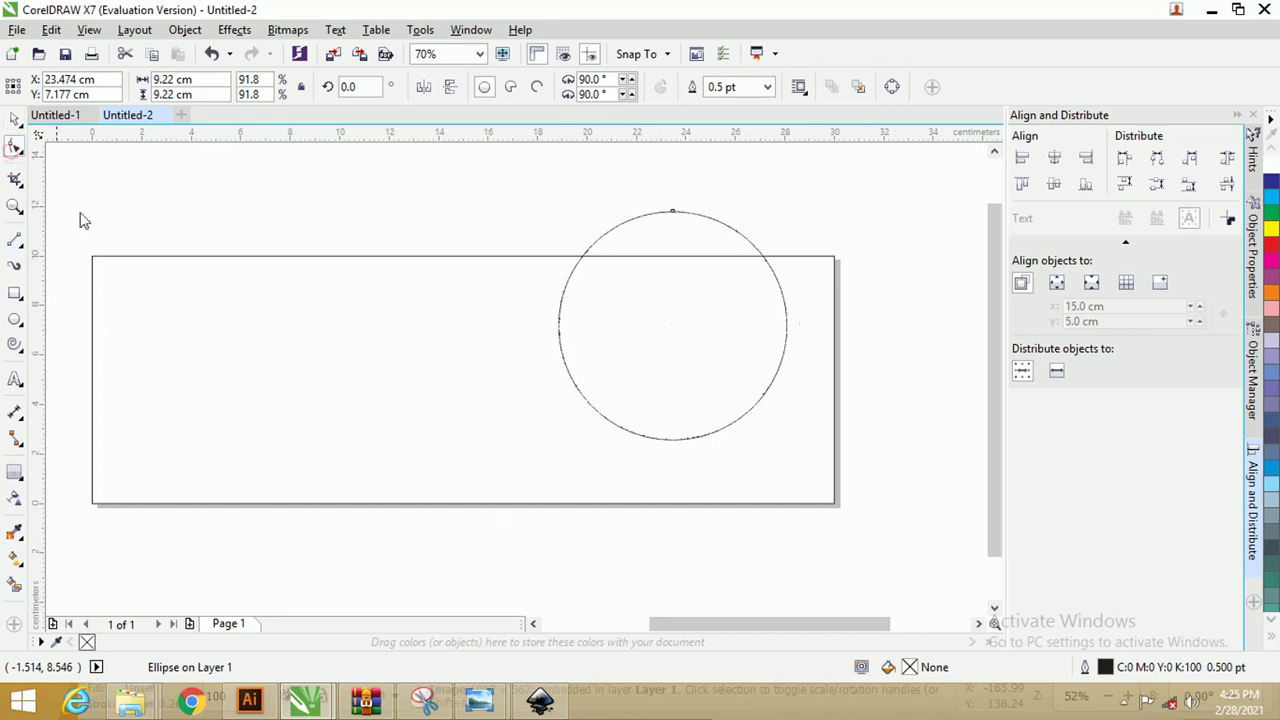
left_click(591, 241)
left_click(183, 30)
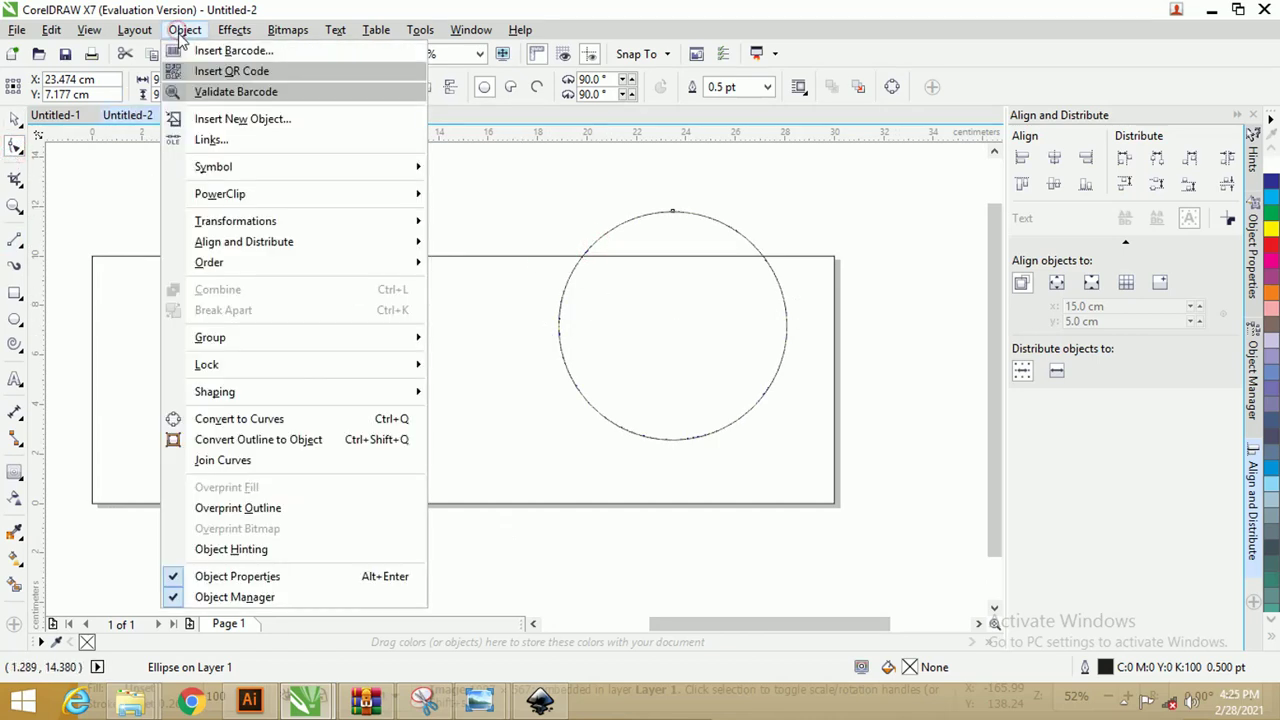
mouse_move(300, 391)
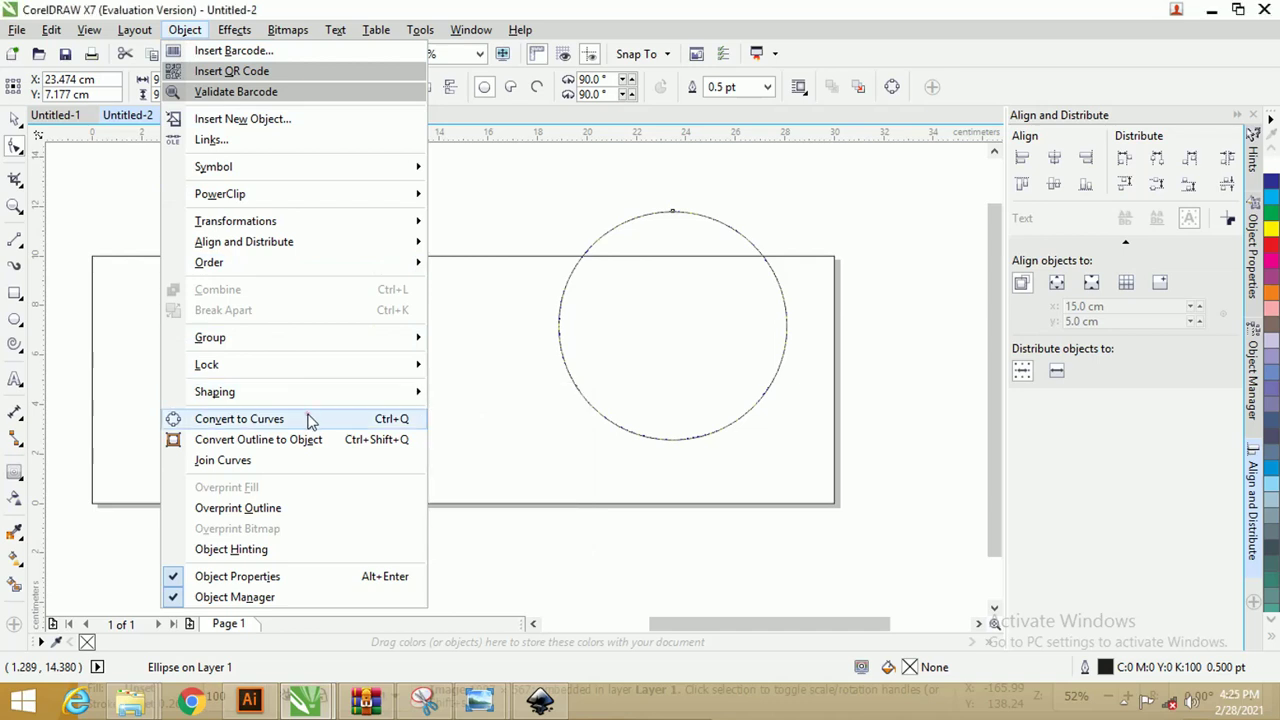
left_click(240, 419)
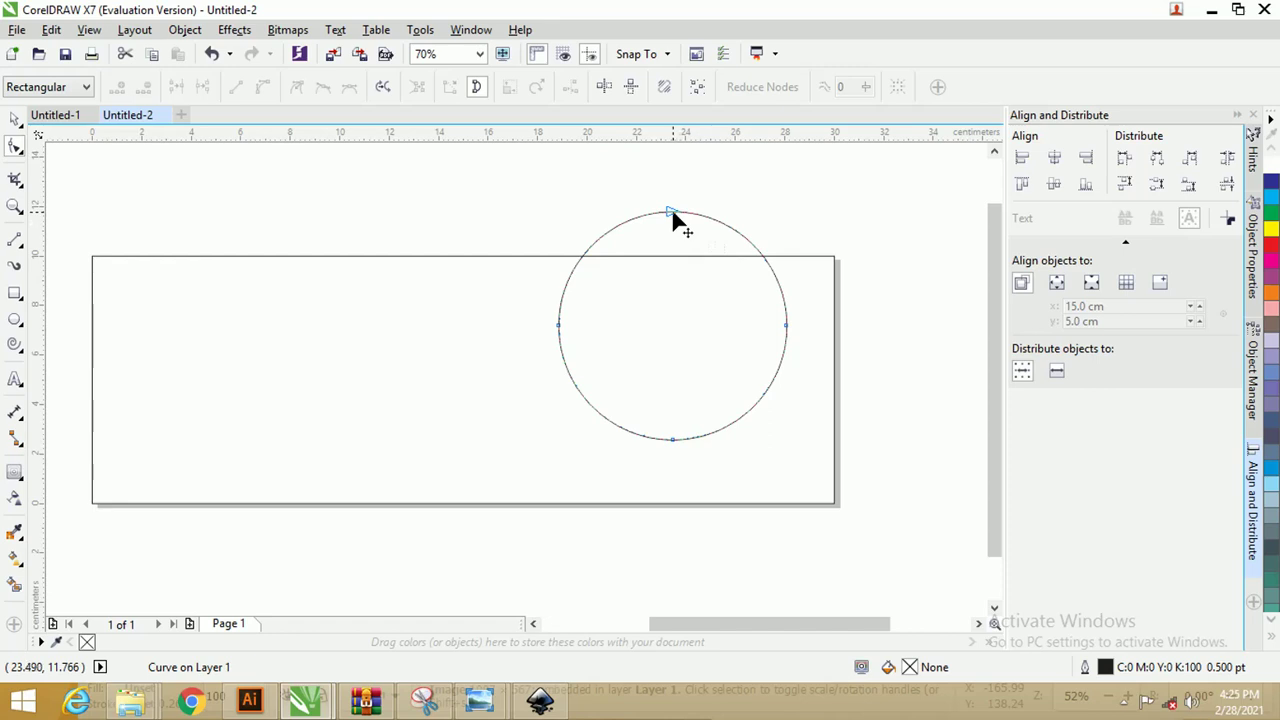
left_click(787, 325)
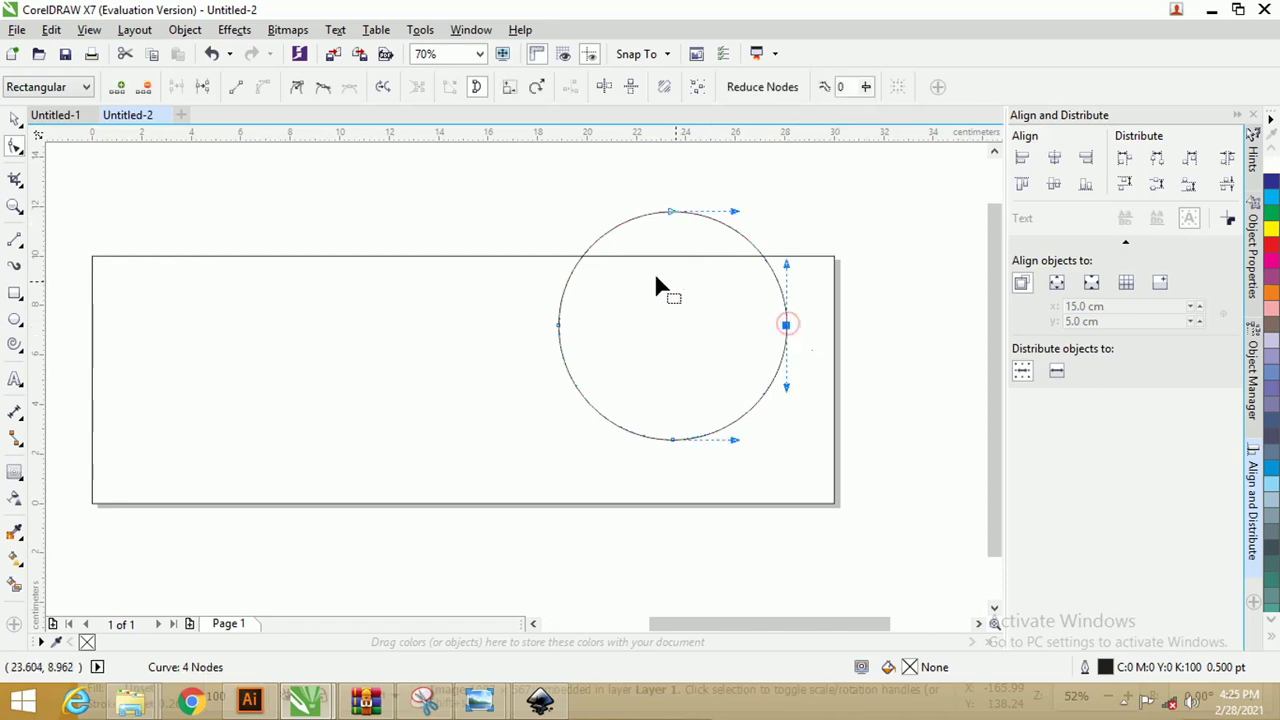
left_click(205, 88)
Step: Pull both open end nodes of the circle past the page's right edge and bend the lower segment into an S-shaped curve
scroll(780, 335, "up", 5)
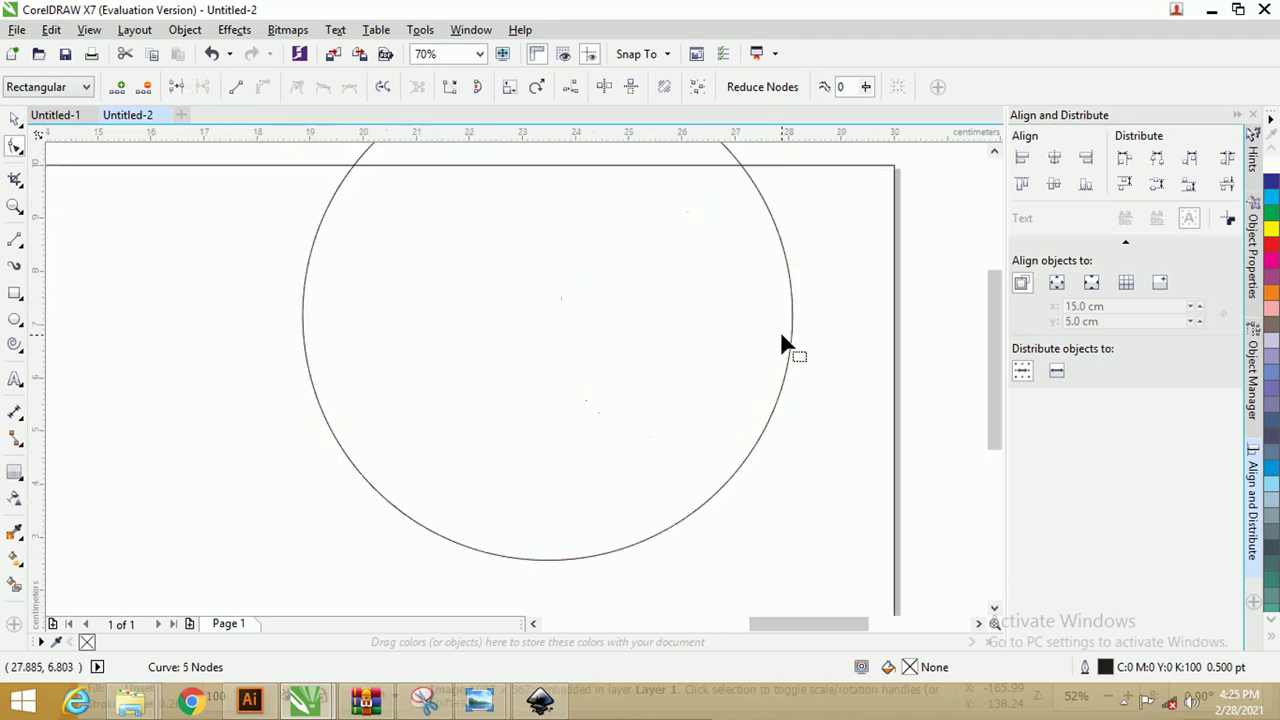
left_click(777, 251)
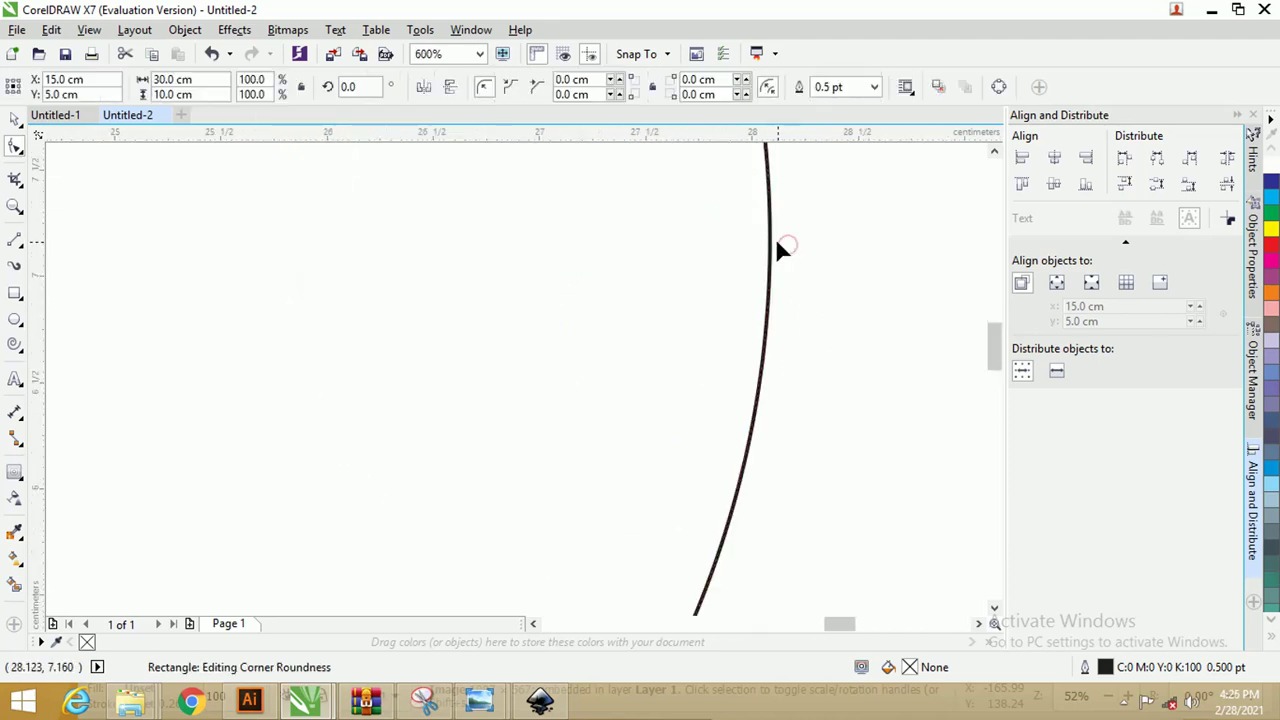
left_click_drag(775, 238, 748, 260)
key("ctrl+z")
scroll(735, 312, "down", 2)
scroll(720, 310, "down", 4)
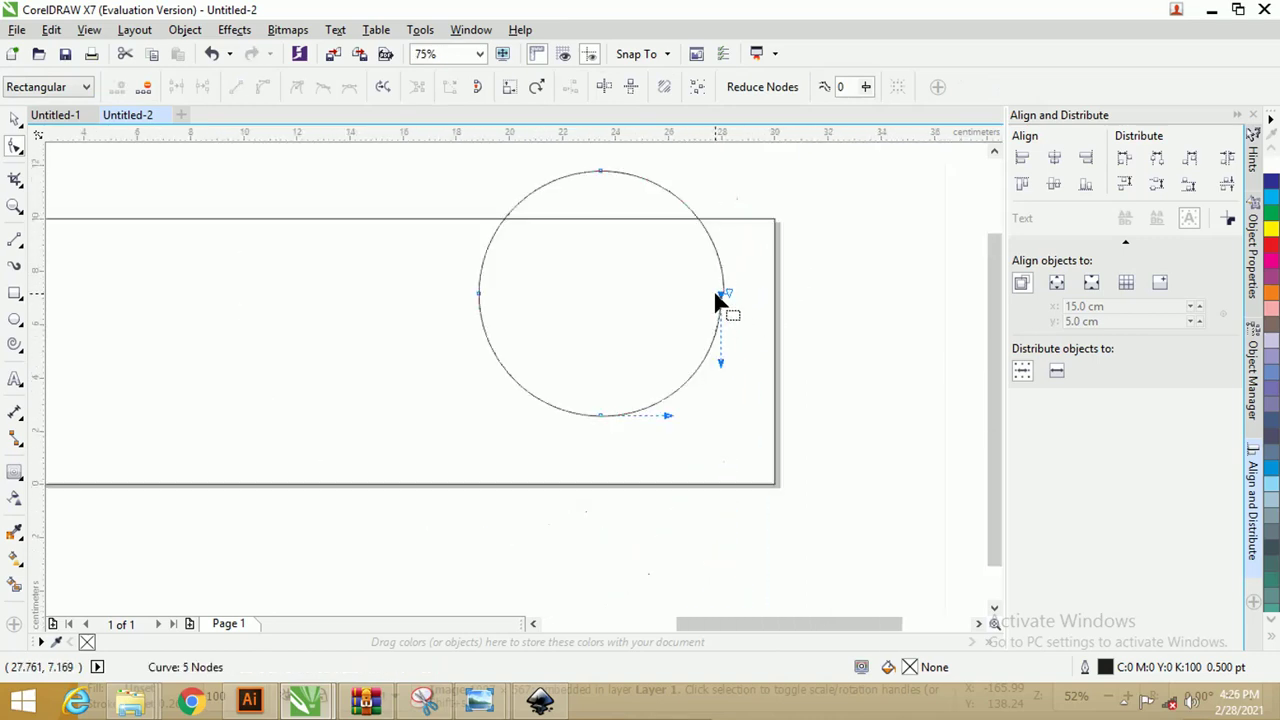
left_click_drag(722, 296, 803, 334)
left_click_drag(724, 294, 791, 231)
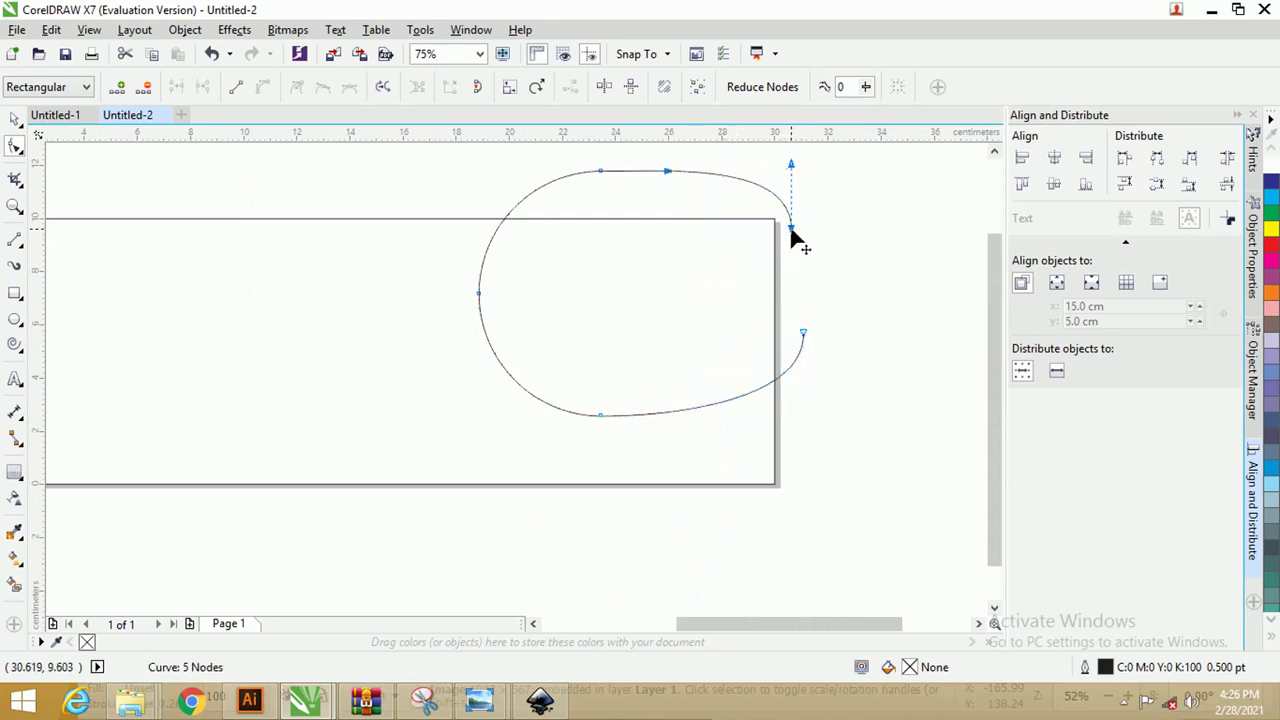
left_click(803, 333)
left_click_drag(800, 398, 731, 288)
left_click(16, 120)
left_click(381, 182)
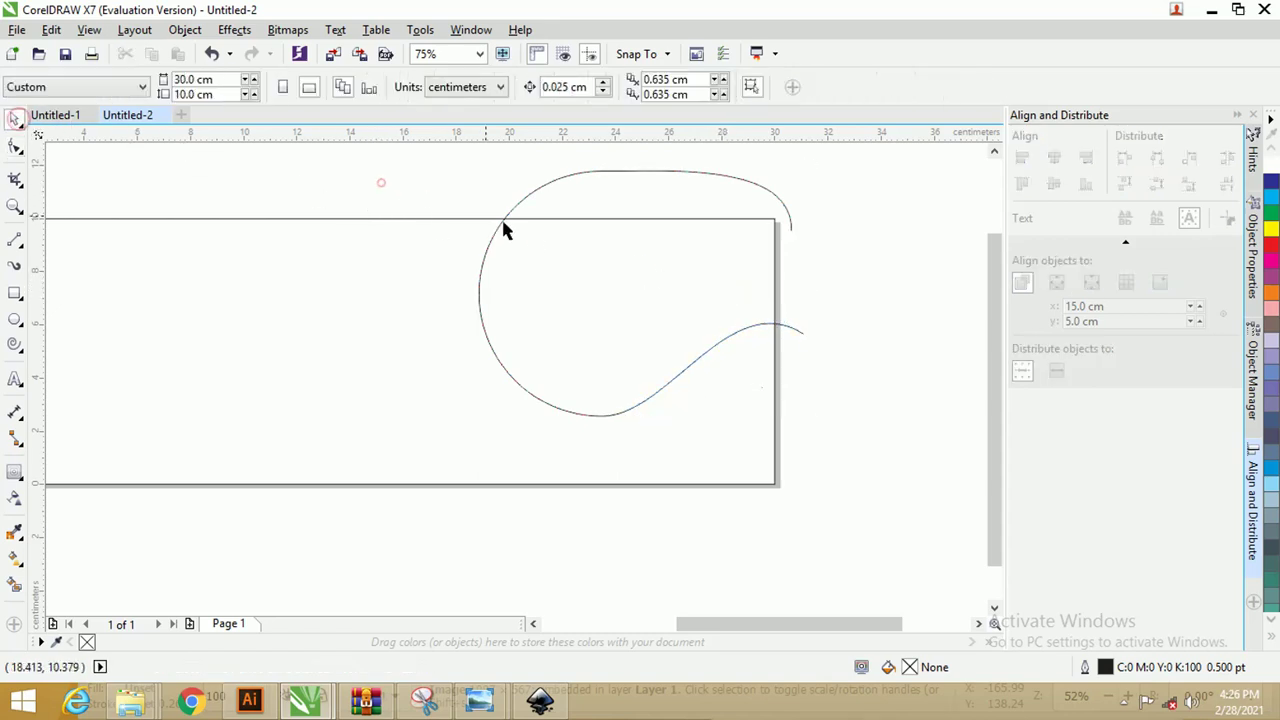
Step: Move the open curve about 0.9 cm to the left, keeping its vertical position
scroll(530, 238, "down", 2)
scroll(530, 238, "up", 2)
left_click(537, 231)
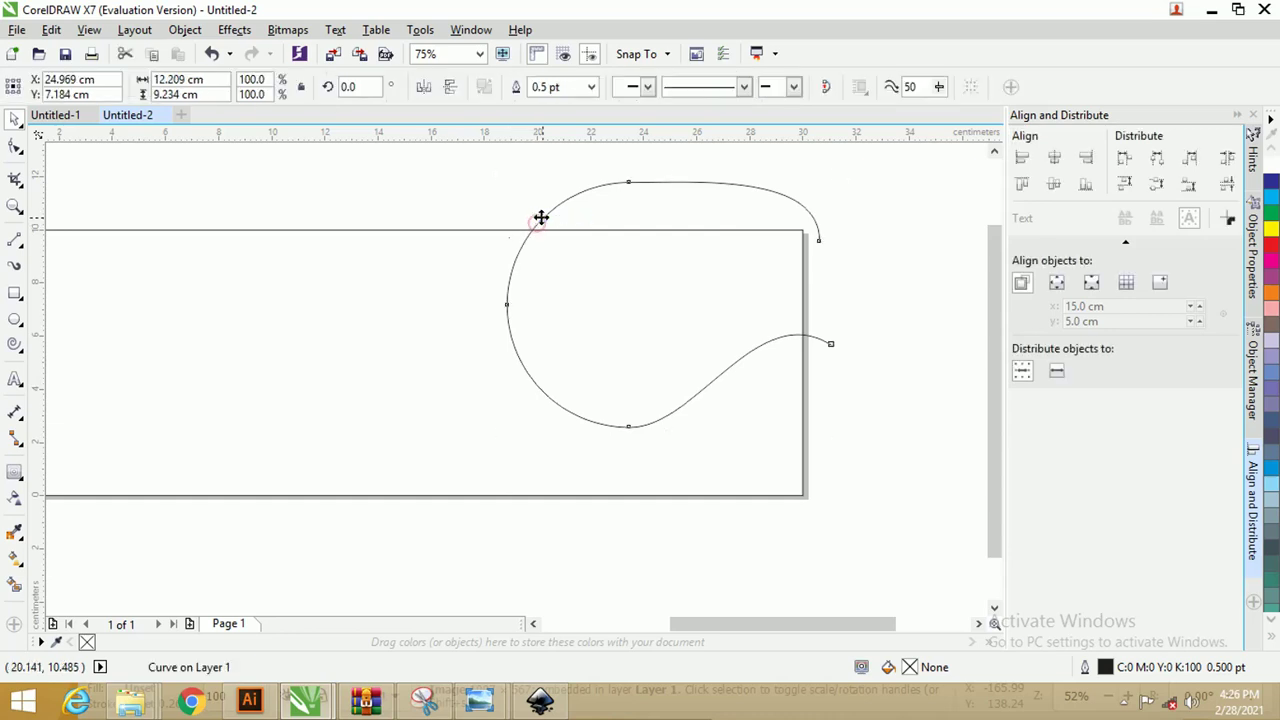
left_click_drag(543, 217, 519, 214)
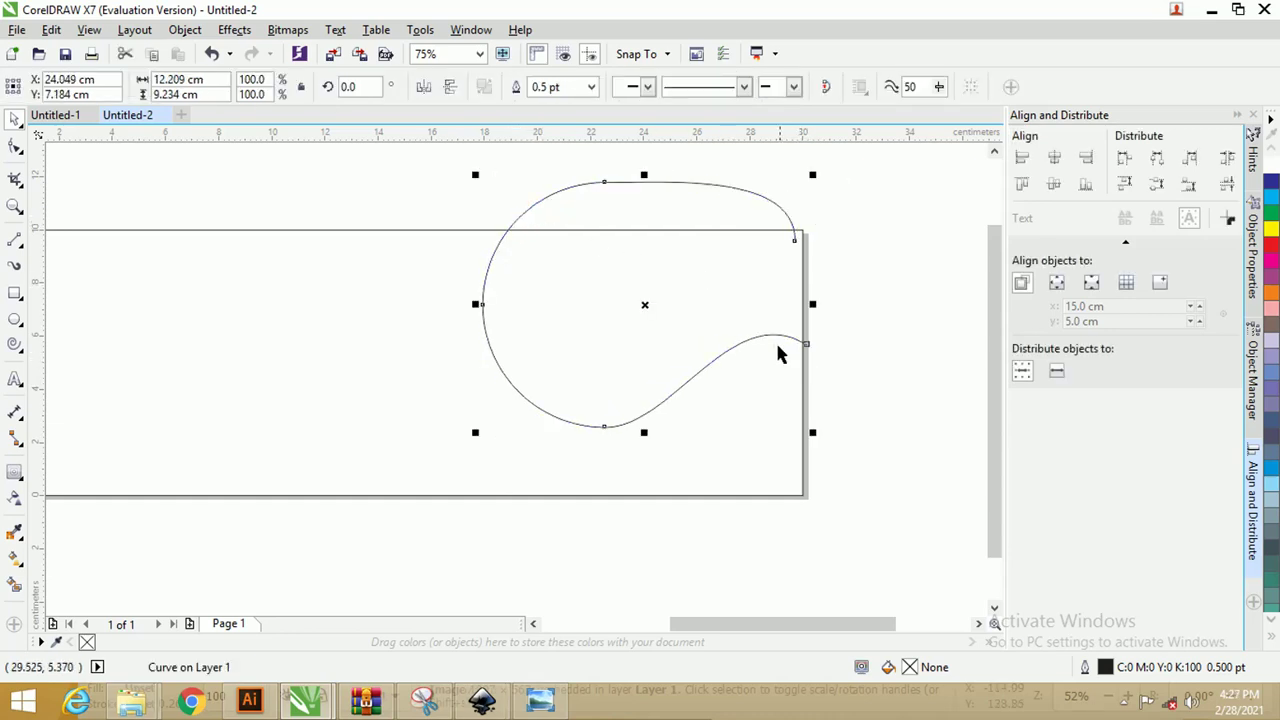
Step: Reshape the curve's open ends, lowering the bottom end near the page's lower right corner and flattening the top segment past the right edge
left_click_drag(767, 333, 821, 452)
key("F10")
left_click_drag(745, 404, 763, 367)
left_click(773, 240)
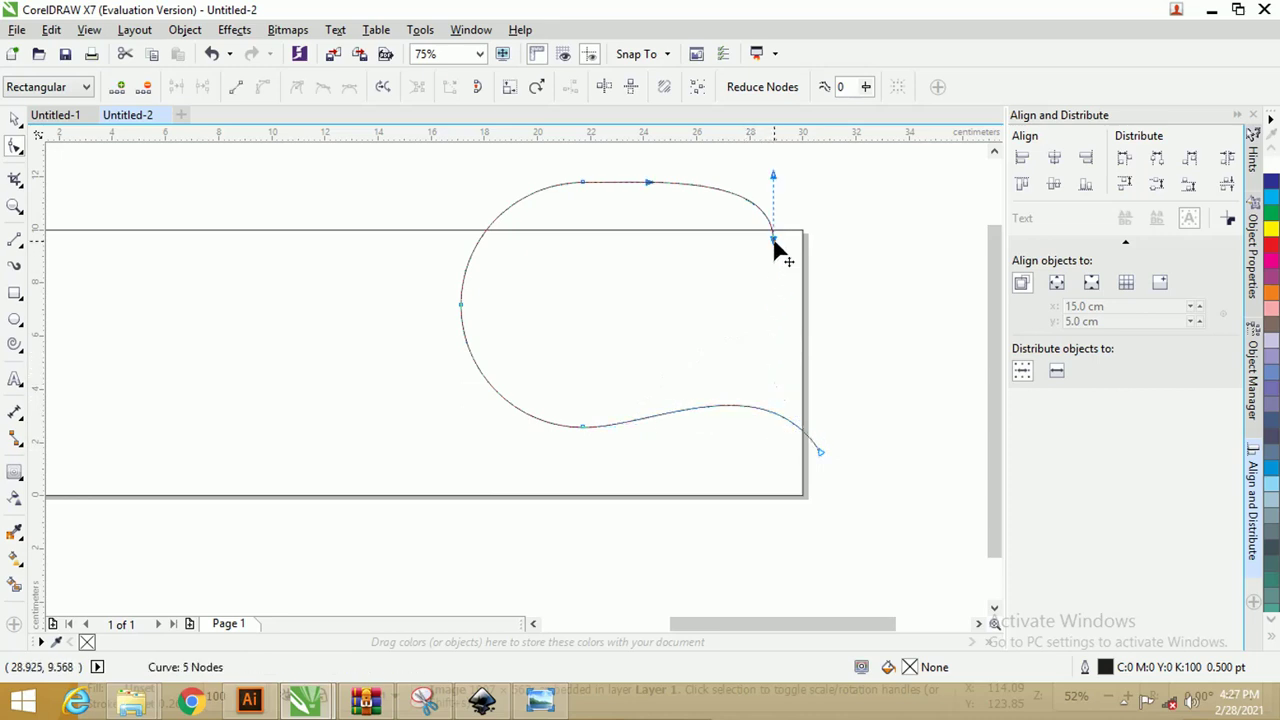
left_click_drag(774, 242, 745, 190)
left_click_drag(818, 225, 824, 214)
Step: Rotate the whole open curve counterclockwise by about 5.4°
left_click(14, 118)
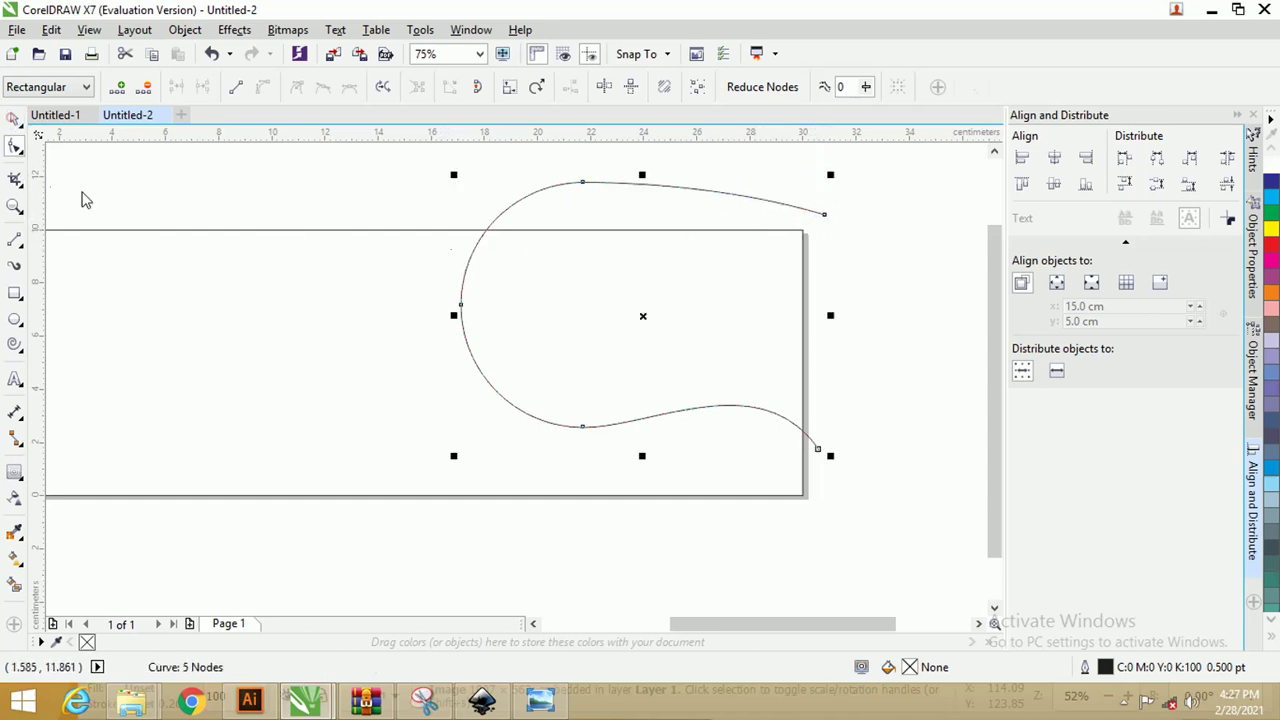
left_click(808, 434)
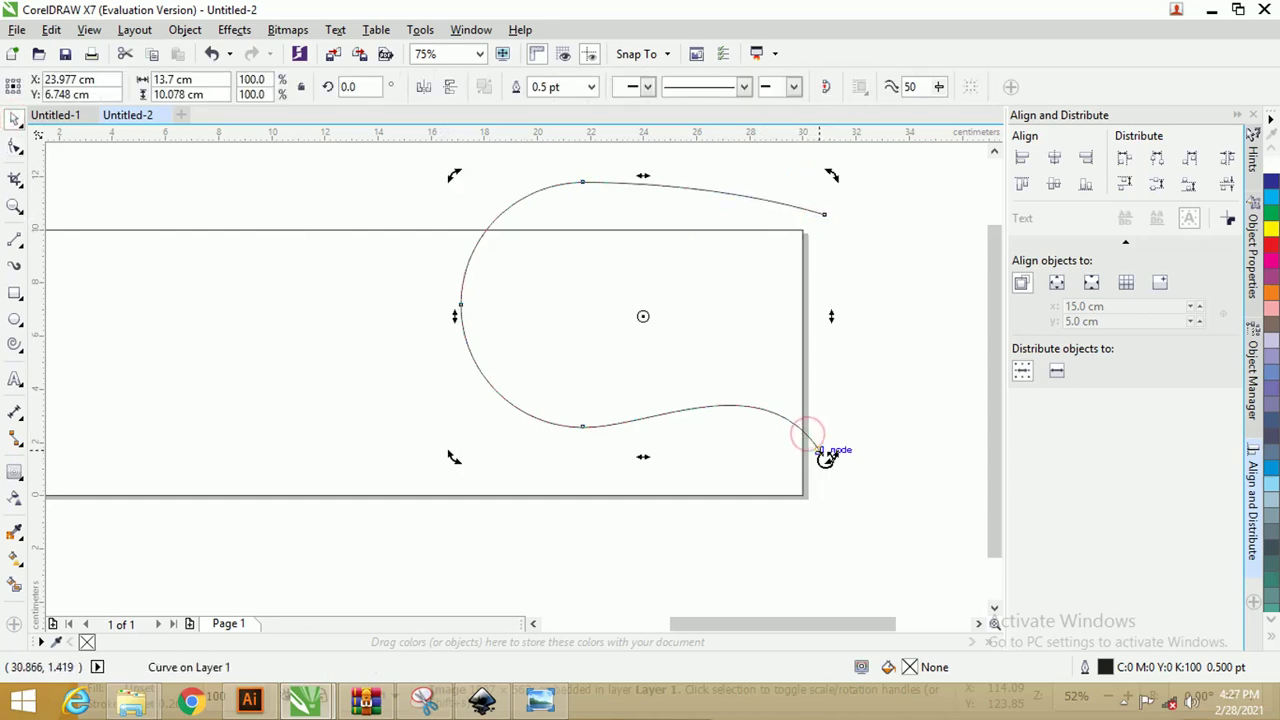
left_click_drag(824, 455, 788, 414)
left_click(794, 406)
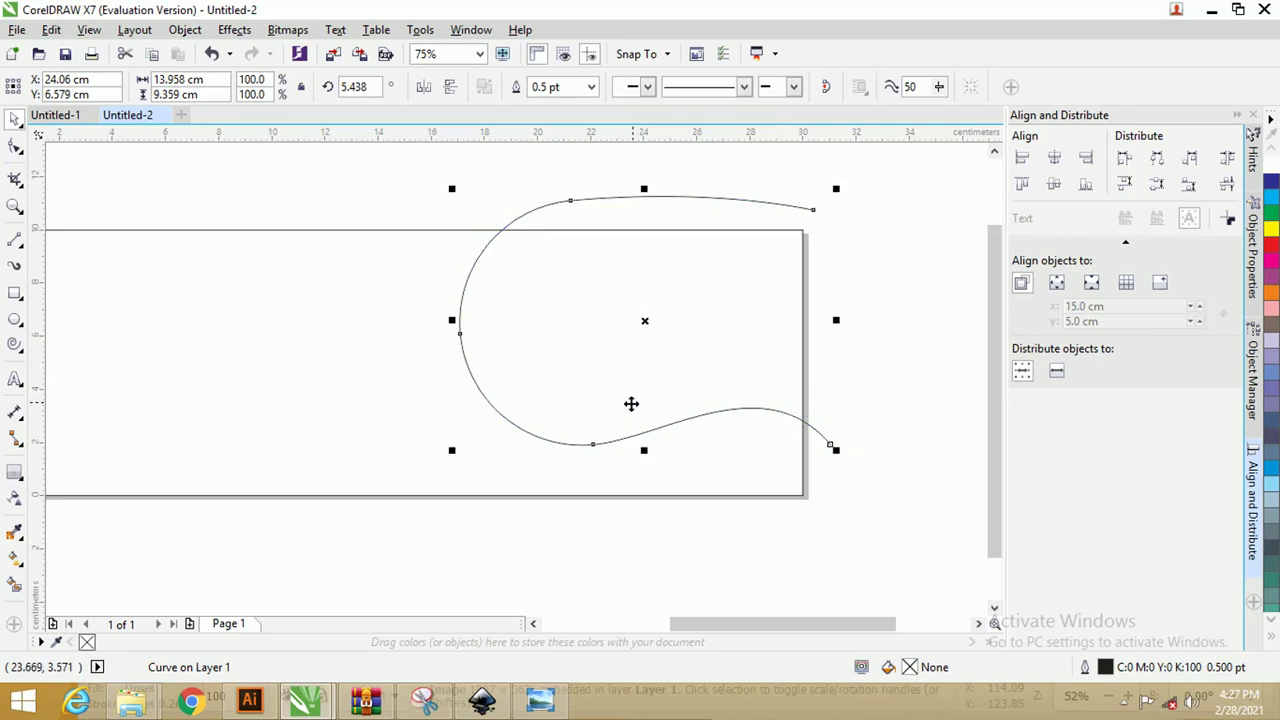
Step: Place the curve's rotation center on its left edge and rotate a duplicate counterclockwise to about 15.5°
left_click_drag(645, 320, 600, 343)
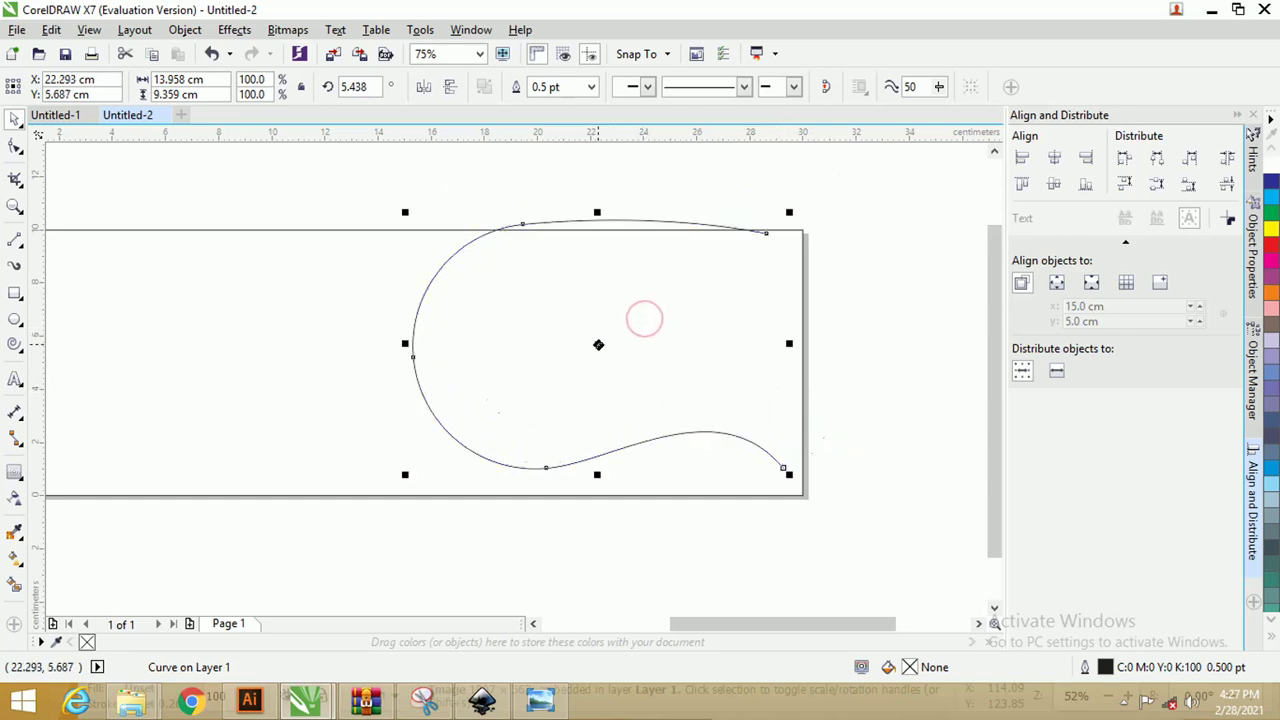
key("ctrl+z")
left_click(677, 202)
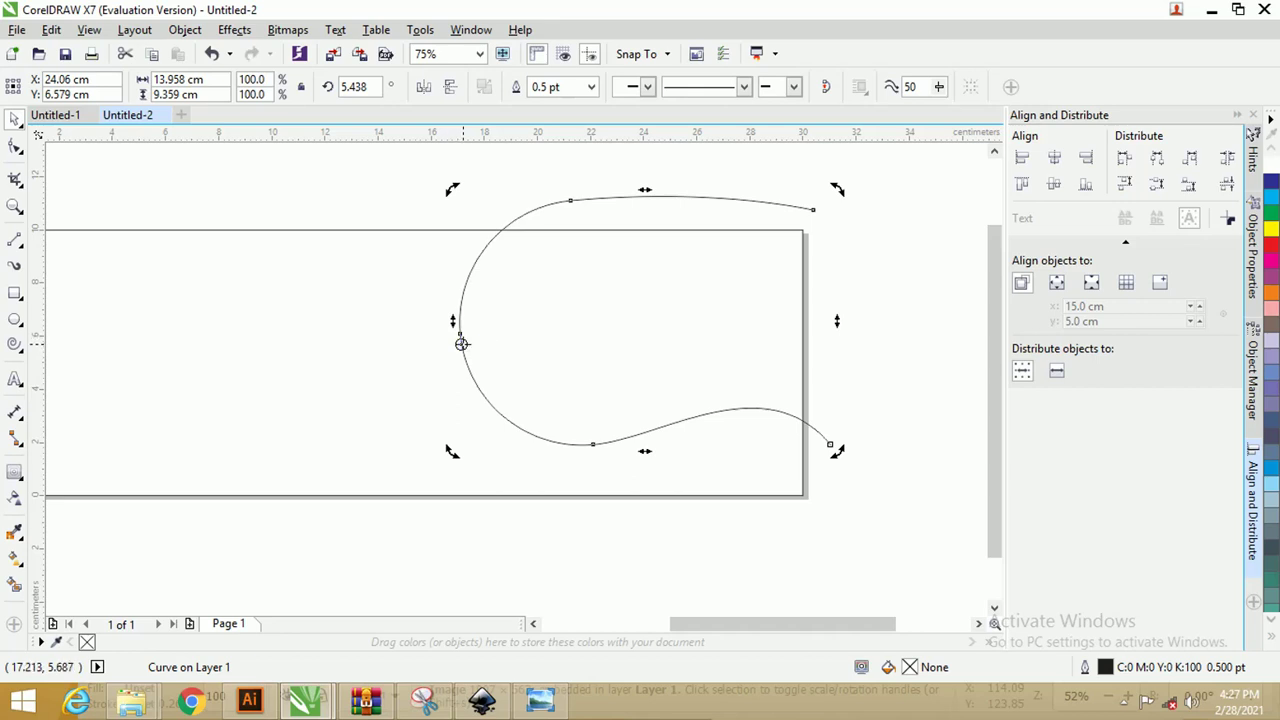
left_click_drag(838, 451, 845, 380)
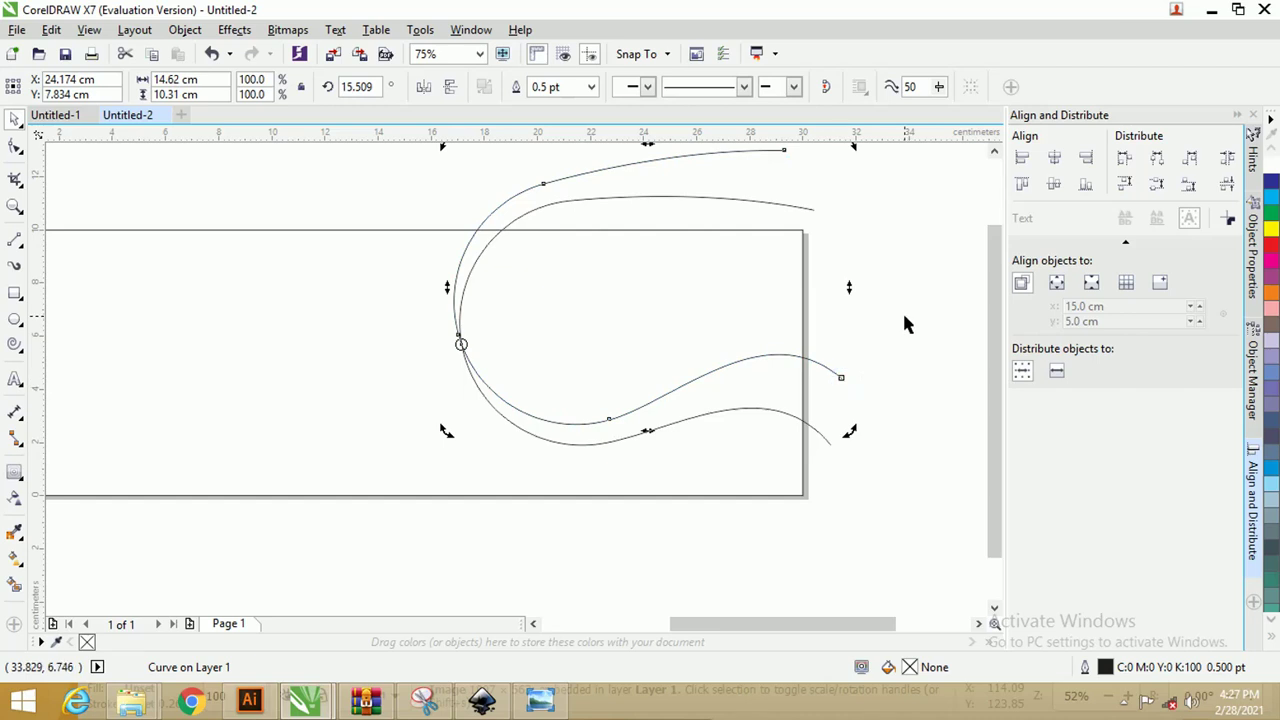
Step: Undo the last rotated duplicate, move the rotation center slightly higher on the curve's left edge, and rotate a new duplicate counterclockwise to about 19.8°
key("ctrl+z")
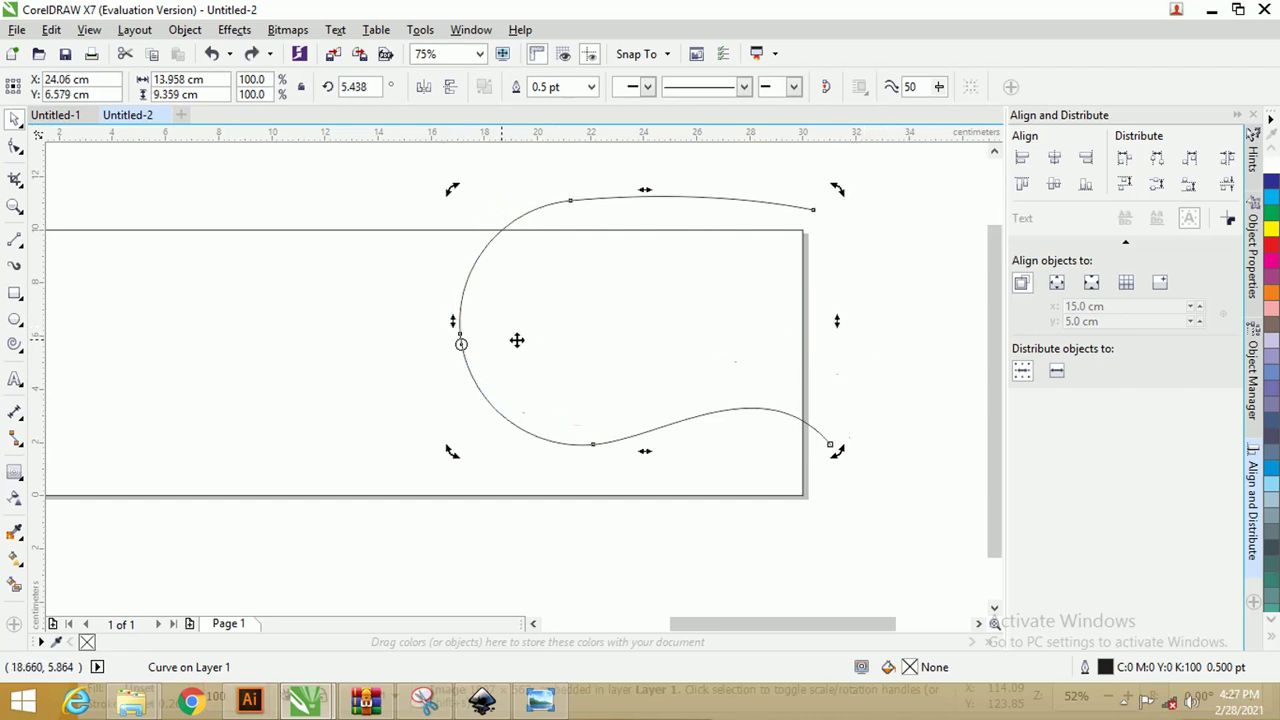
left_click(458, 323)
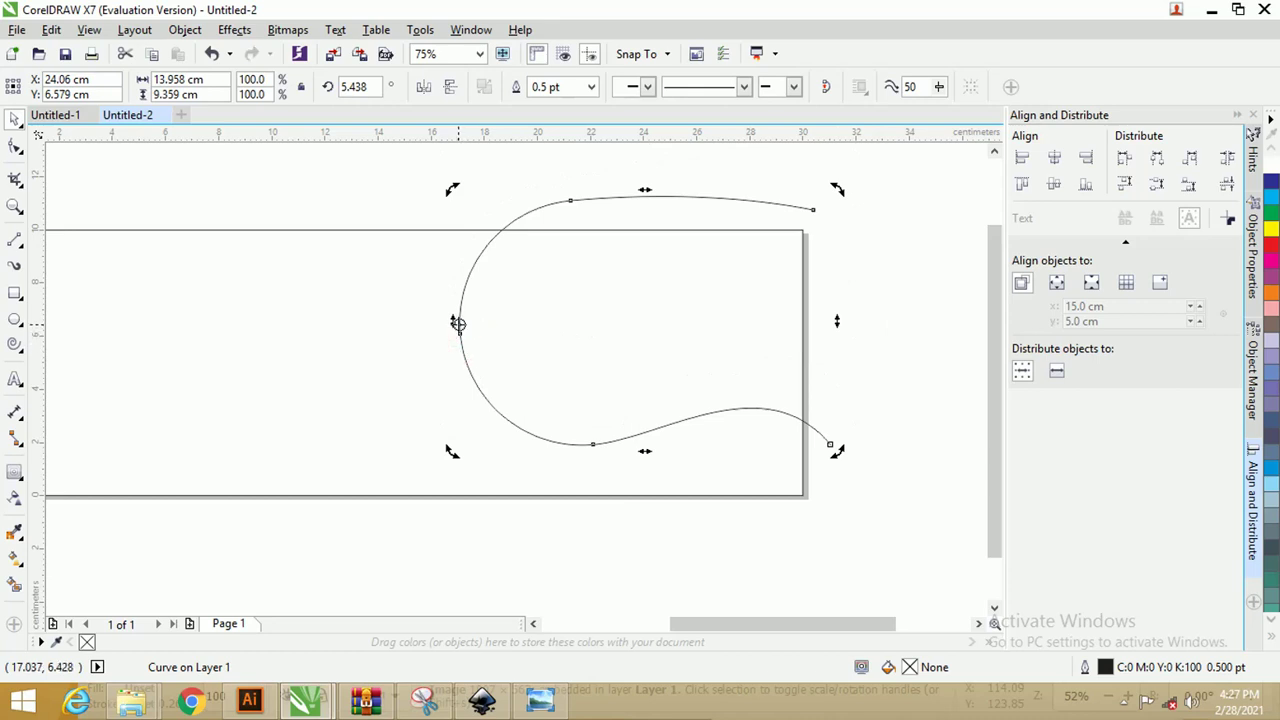
left_click_drag(837, 450, 853, 356)
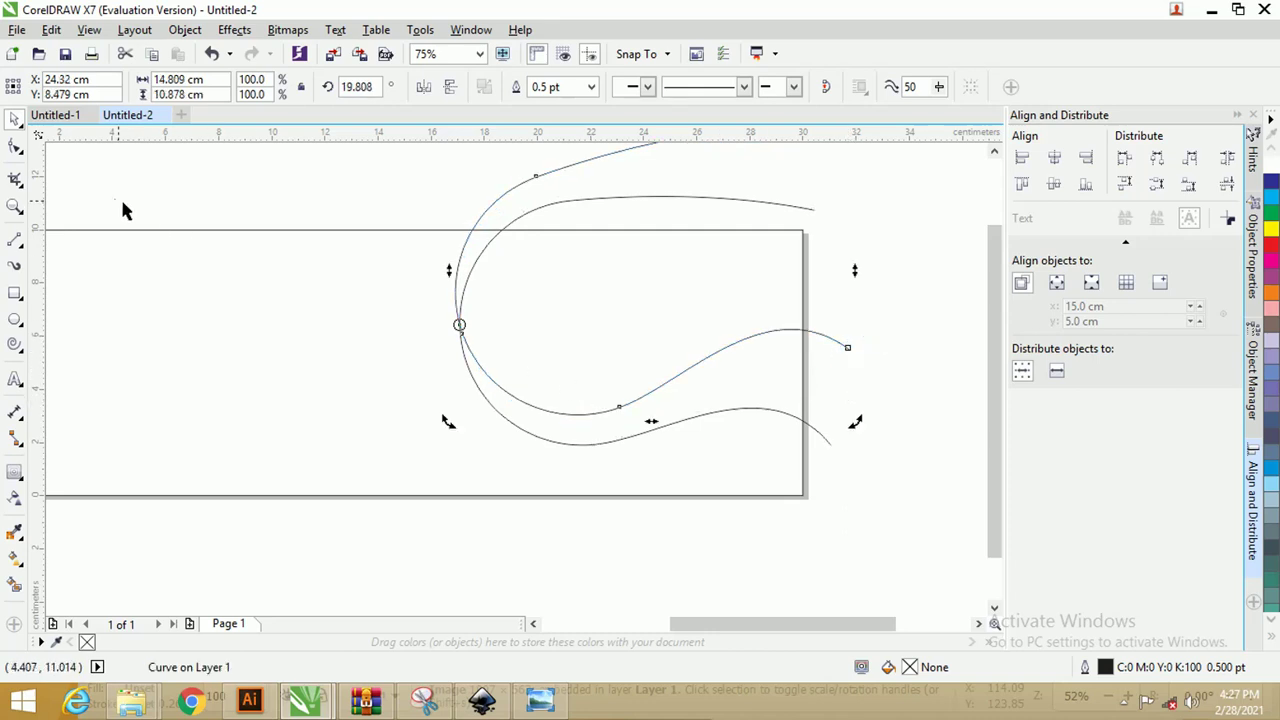
Step: Reshape the duplicate's lower segment by lowering its bottom node slightly and extending its right end farther past the page edge
left_click(14, 146)
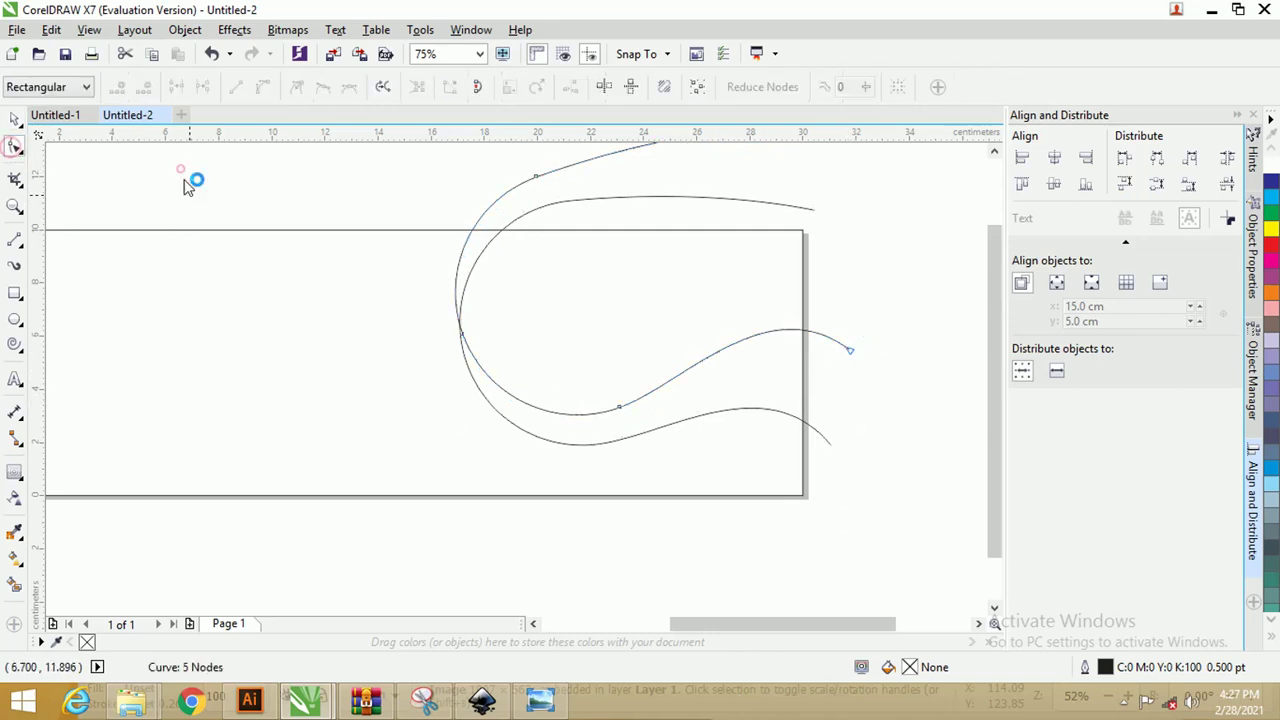
left_click(618, 408)
left_click_drag(618, 412, 620, 424)
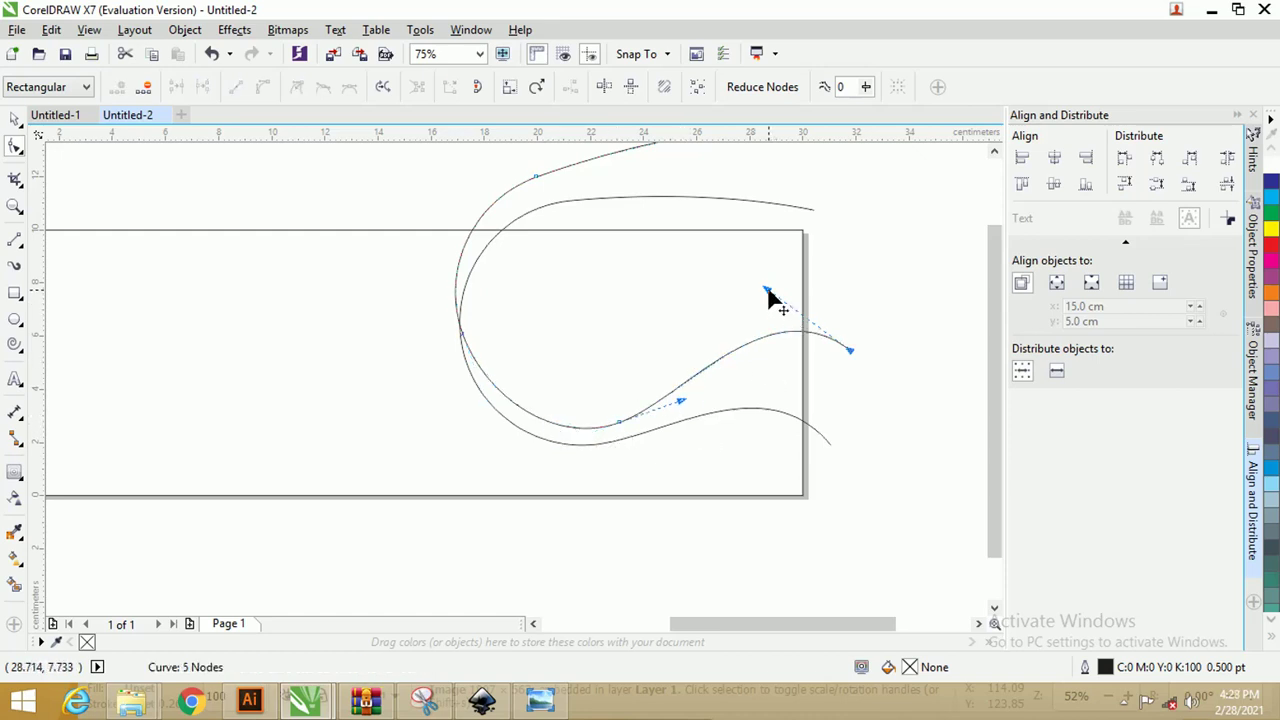
left_click_drag(766, 293, 803, 275)
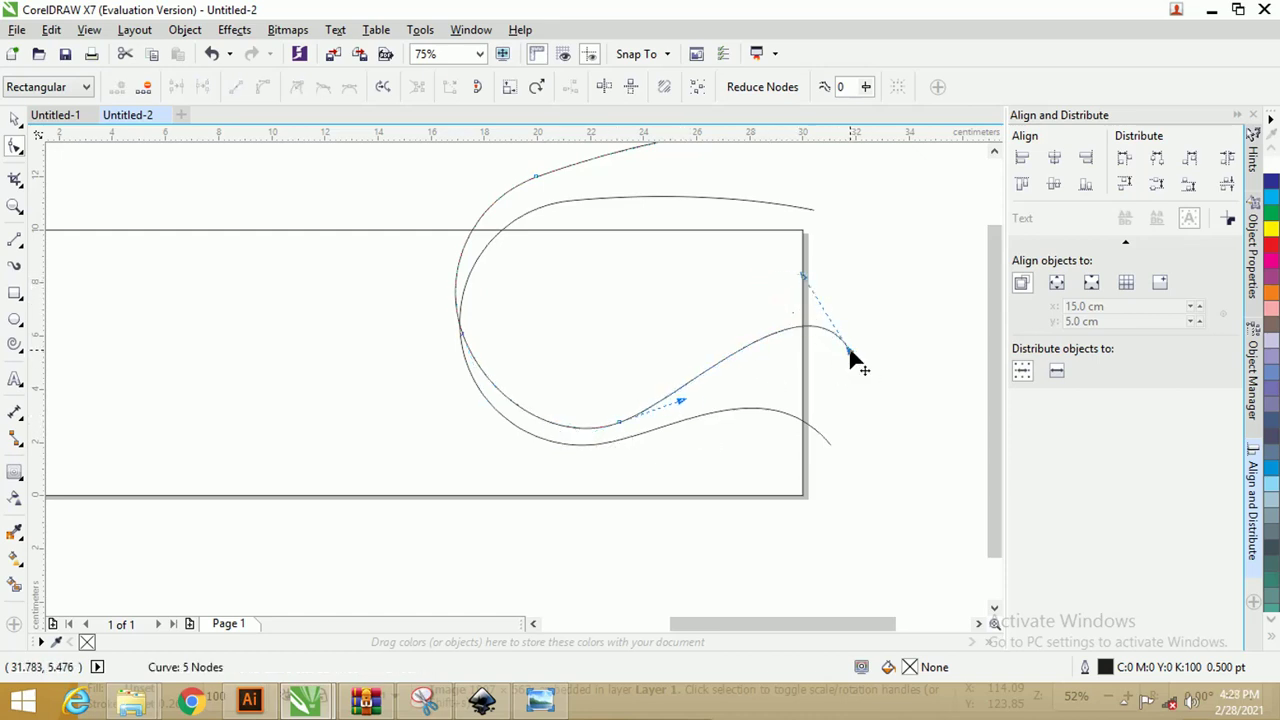
left_click_drag(849, 352, 864, 341)
left_click_drag(816, 266, 792, 286)
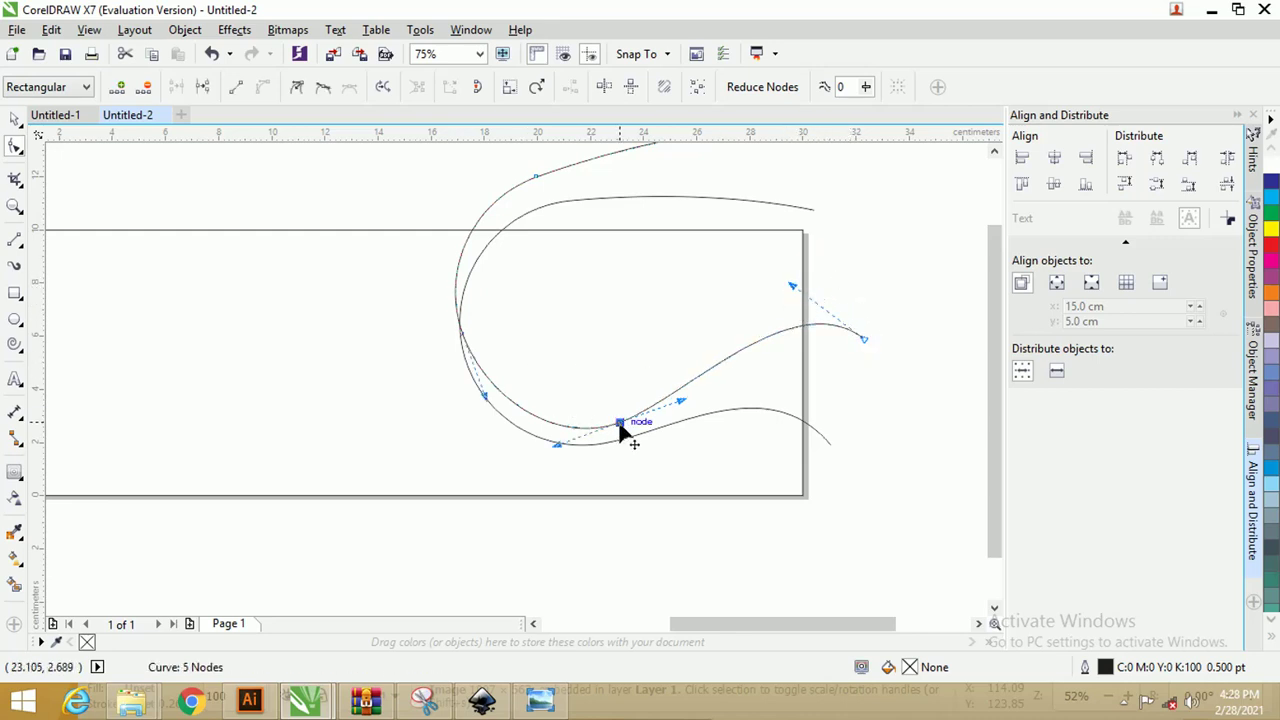
Step: Bring the duplicate's lower-left bend closer to the original curve and shift its bottom node to the right
left_click_drag(613, 428, 598, 414)
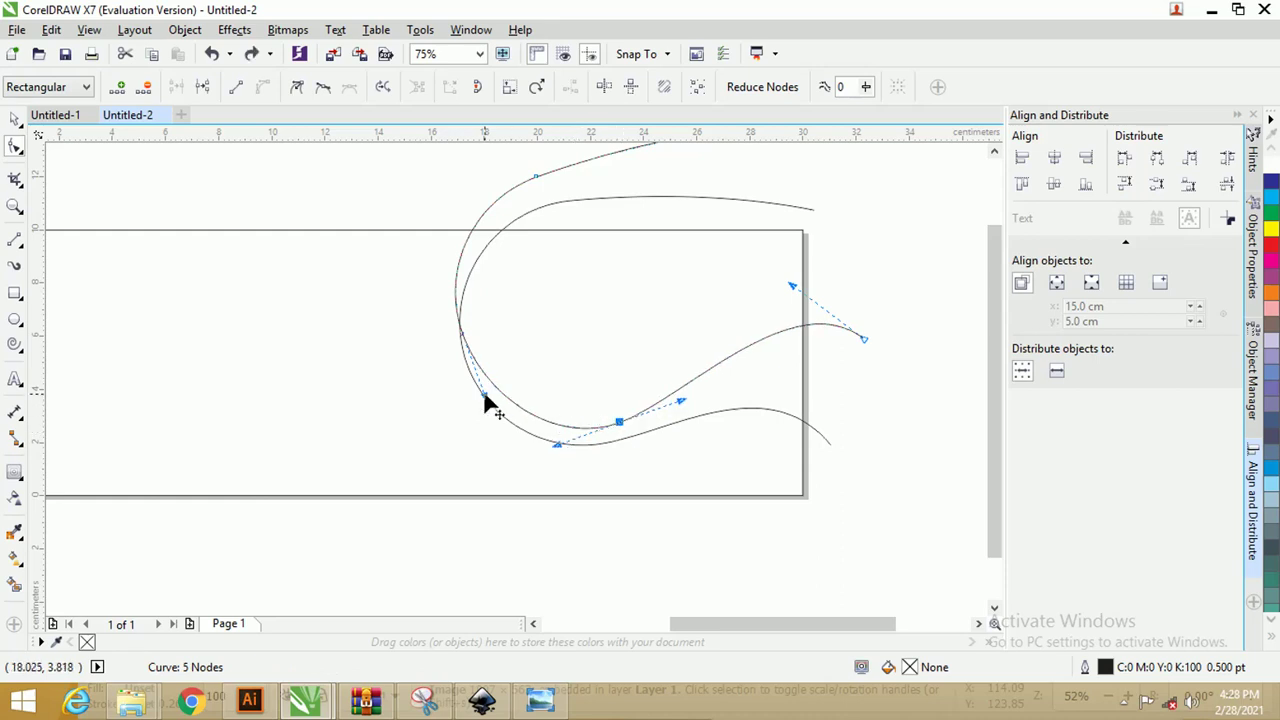
left_click_drag(484, 399, 489, 418)
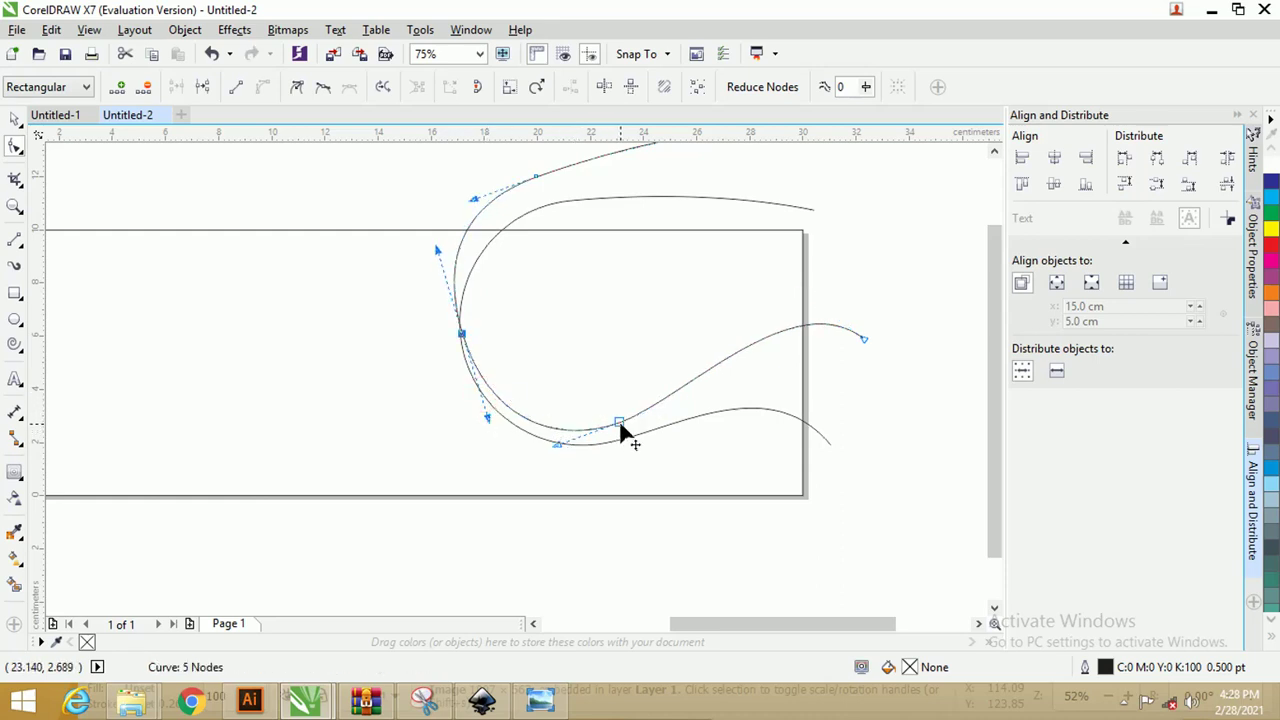
mouse_move(860, 343)
left_mouse_down()
mouse_move(874, 343)
mouse_move(868, 334)
left_mouse_up()
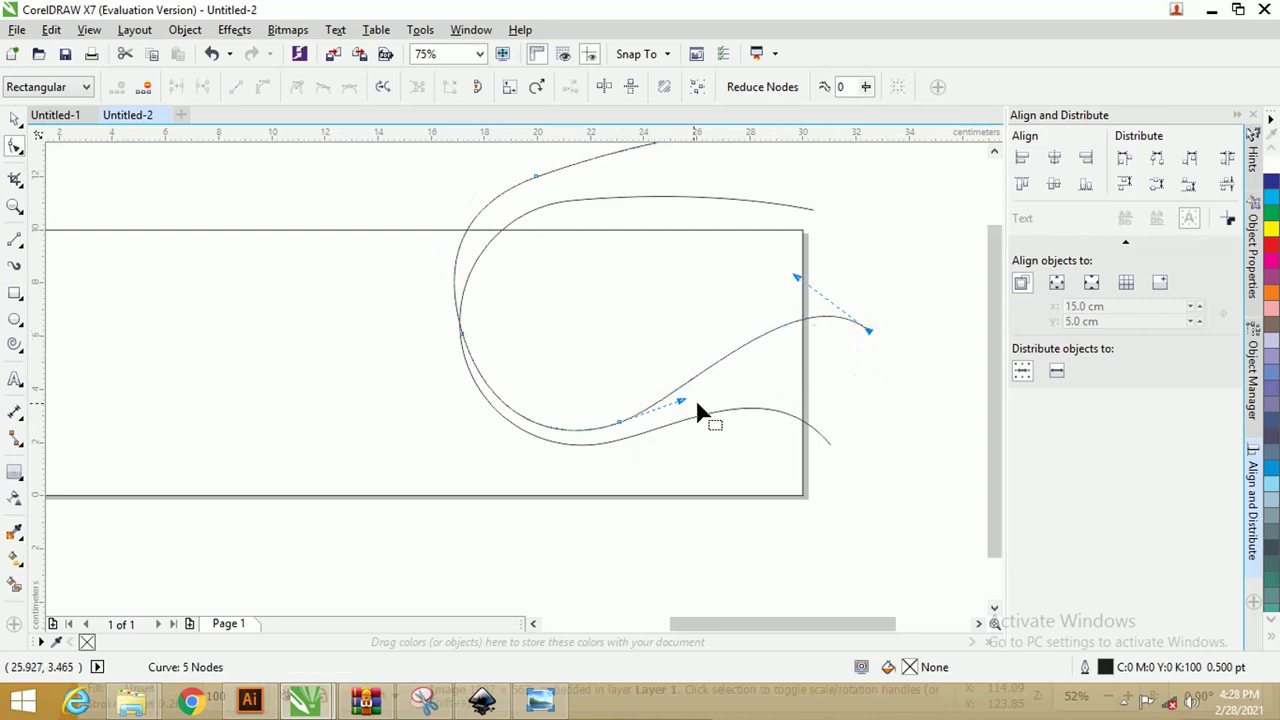
left_click(619, 425)
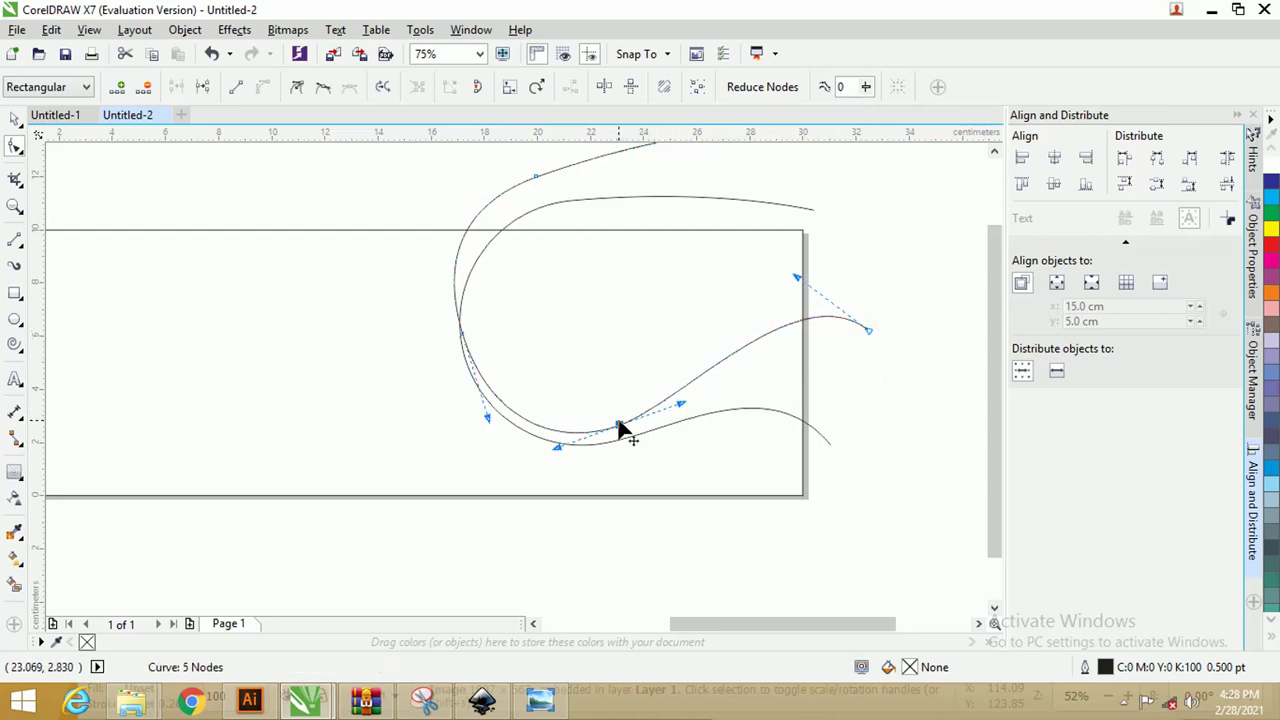
left_click_drag(489, 420, 492, 430)
left_click_drag(622, 425, 630, 423)
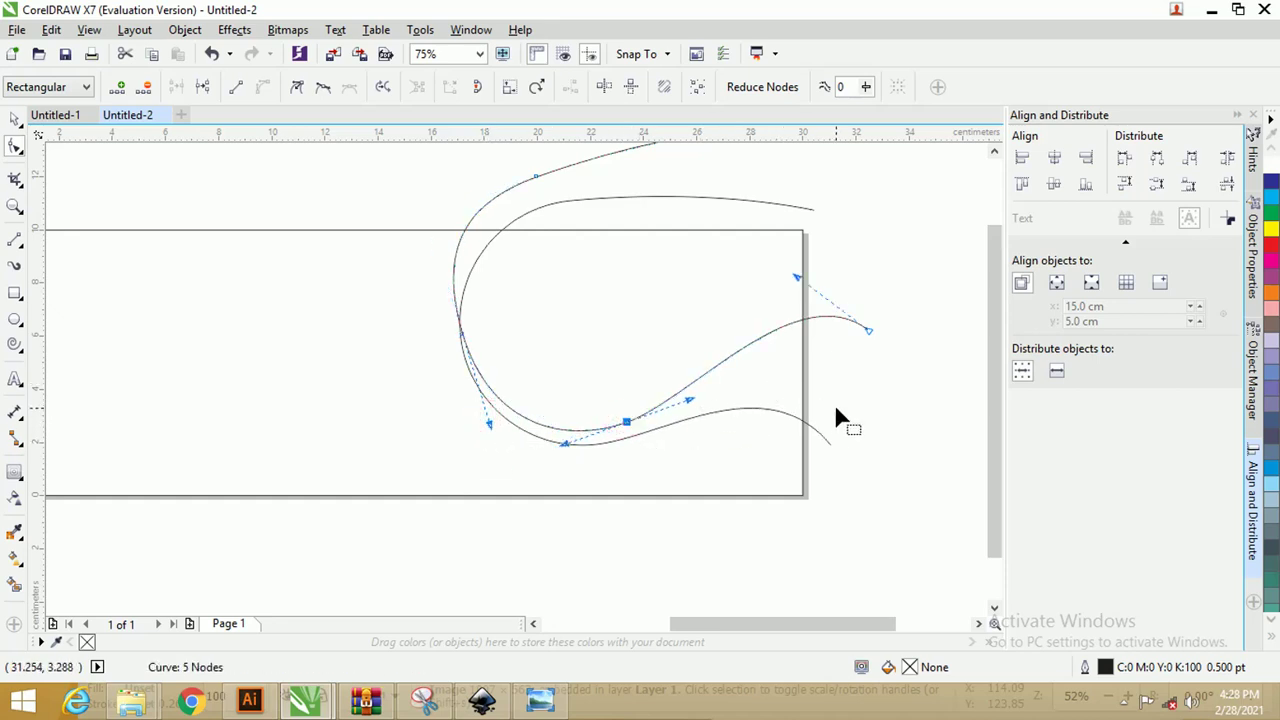
left_click_drag(492, 424, 490, 434)
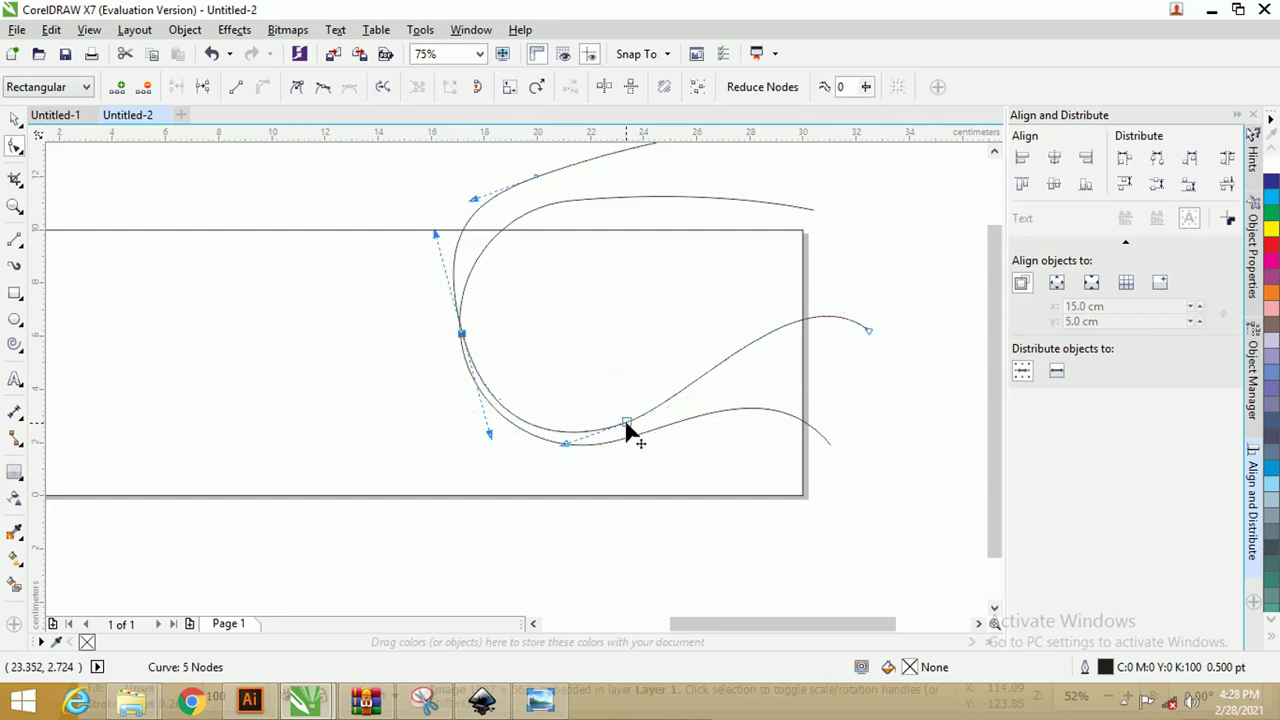
left_click_drag(628, 430, 648, 424)
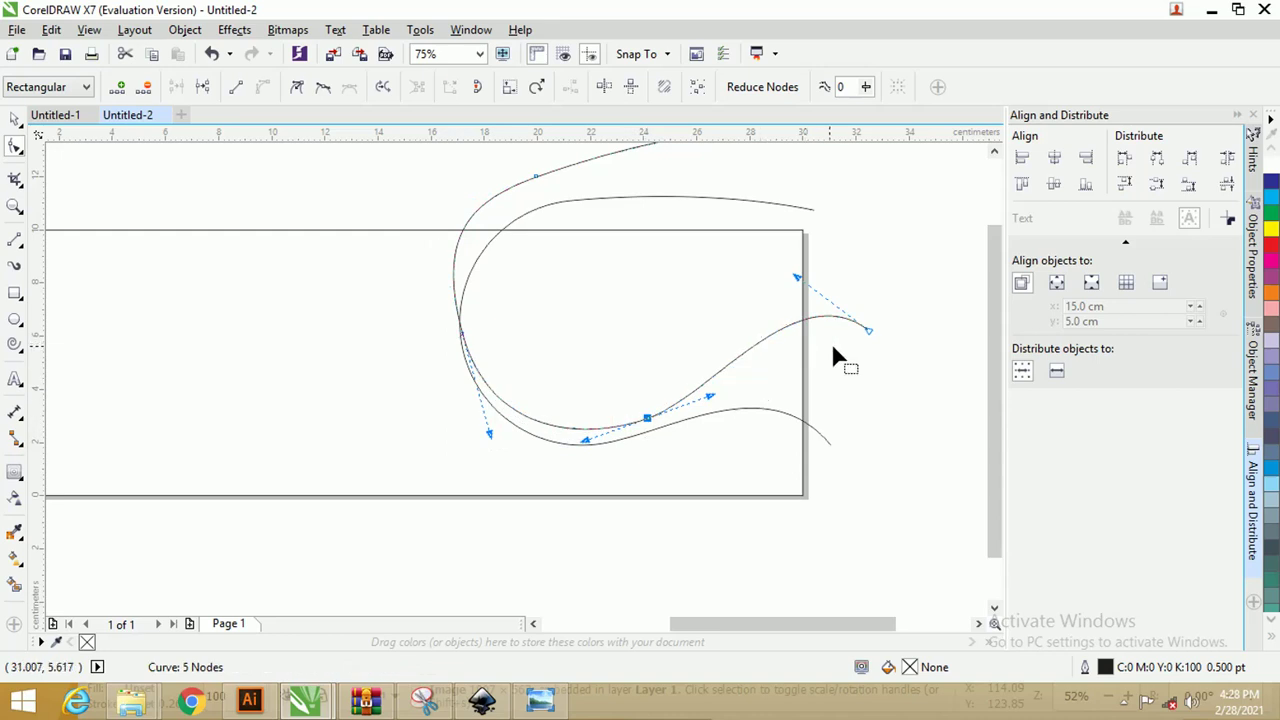
Step: Deepen the duplicate's lower-left bend further and shift the crest near the page's right edge slightly outward
left_click_drag(797, 277, 803, 279)
left_click(462, 334)
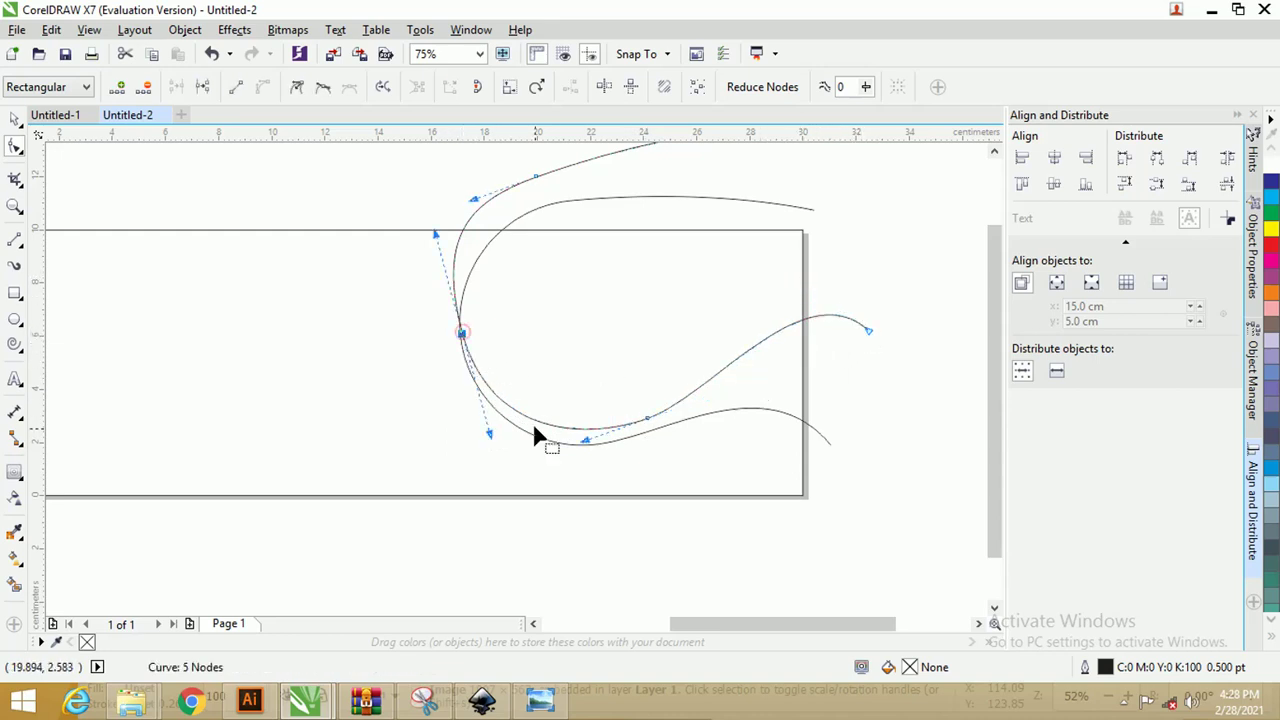
left_click_drag(491, 439, 490, 451)
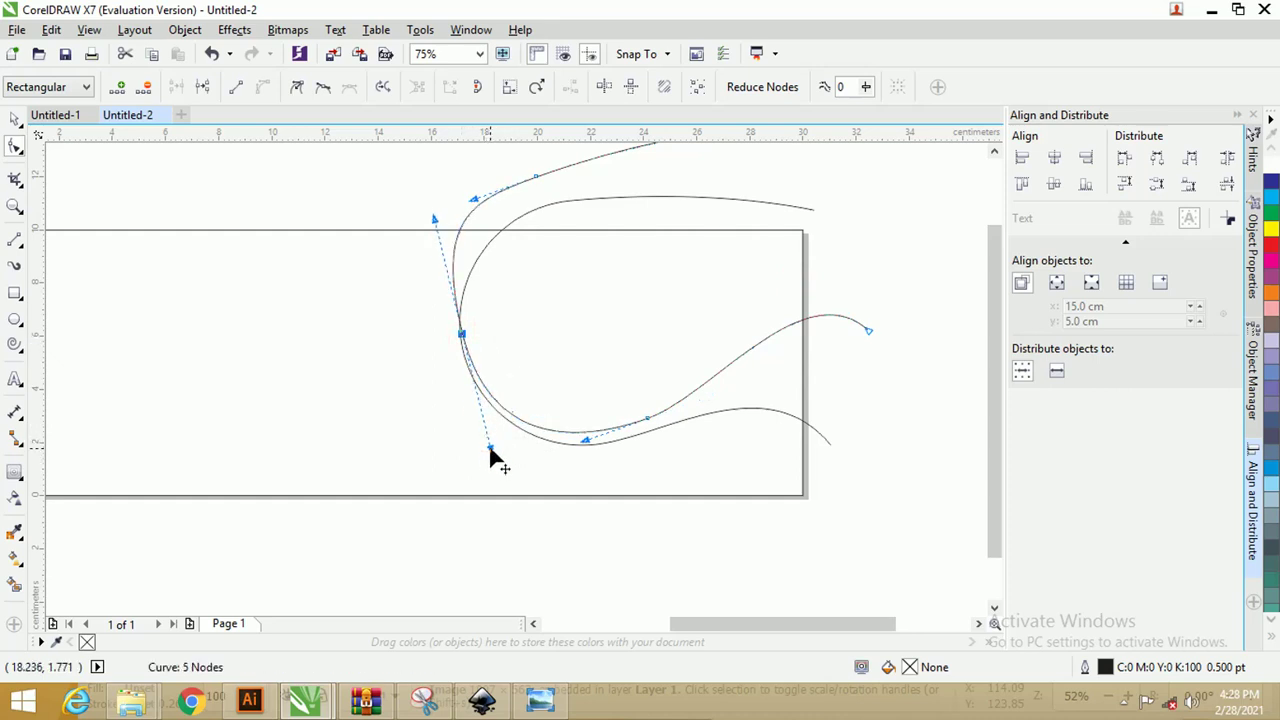
left_click(650, 420)
left_click_drag(652, 421, 720, 393)
mouse_move(804, 273)
left_mouse_down()
mouse_move(834, 272)
mouse_move(822, 275)
left_mouse_up()
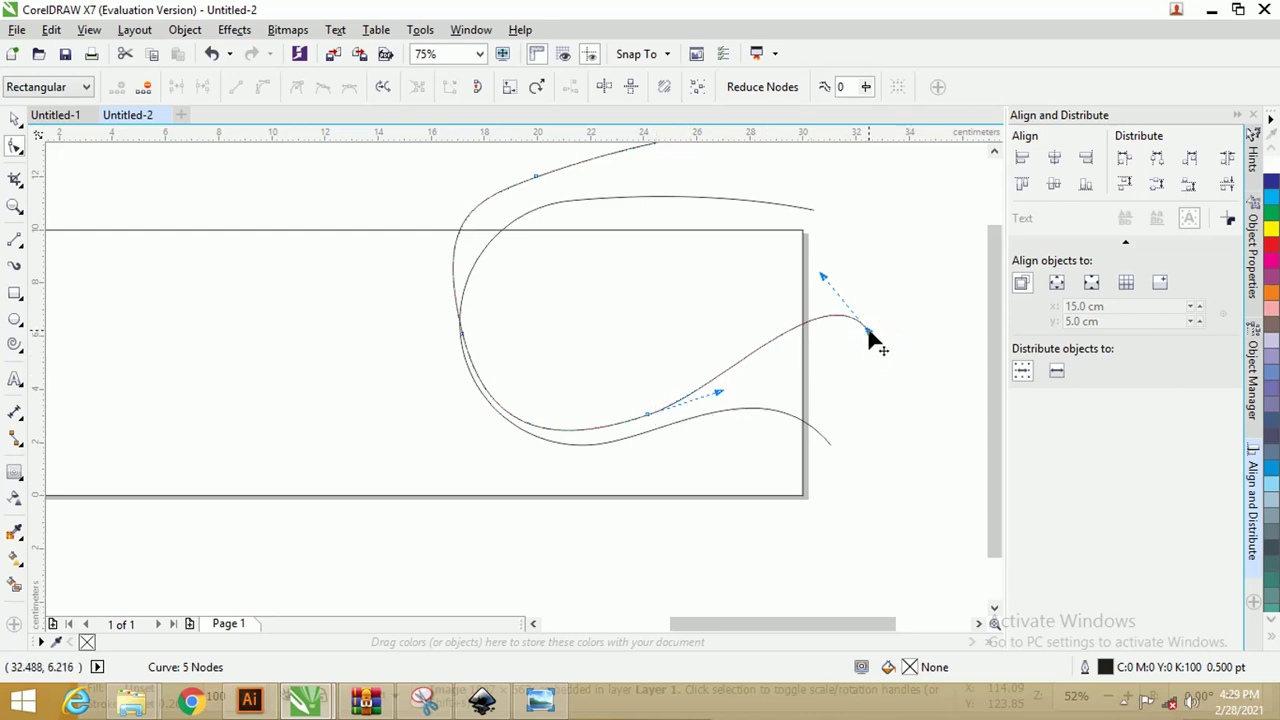
Step: Raise the duplicate's right end and bottom node, smoothing the wave between them into a flatter crest across the page edge
left_click_drag(865, 338, 861, 318)
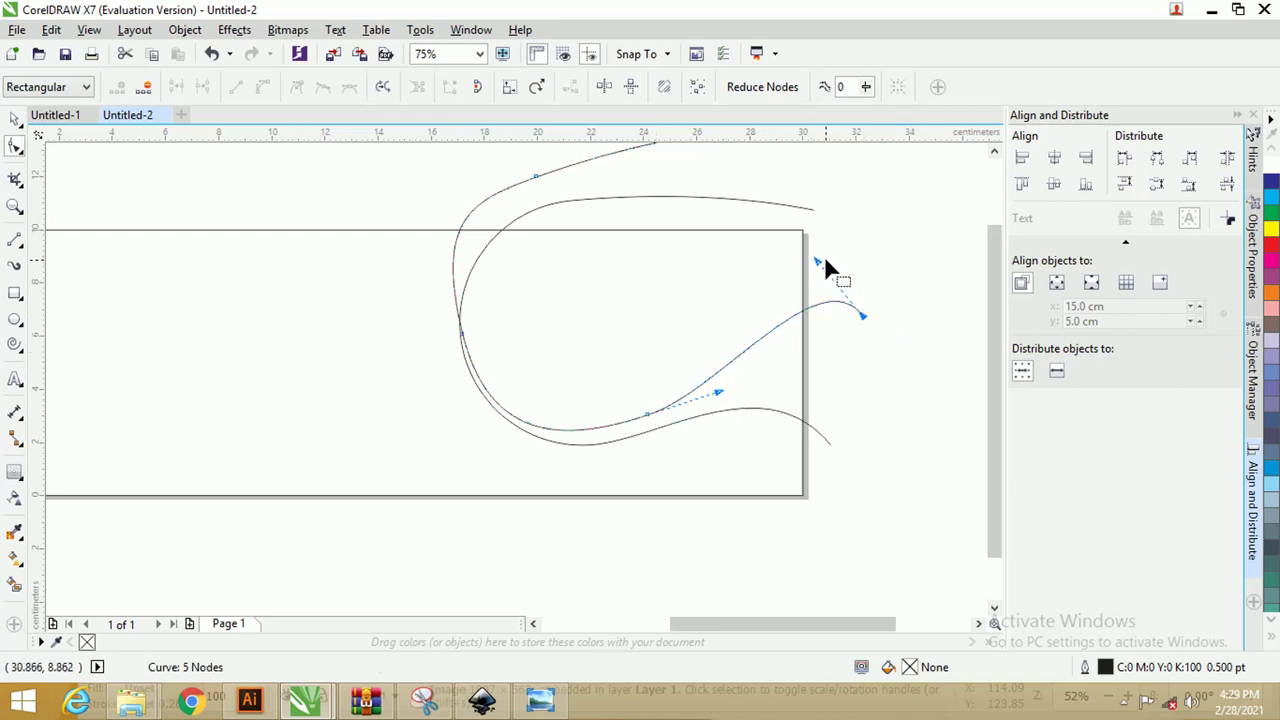
left_click_drag(822, 259, 764, 283)
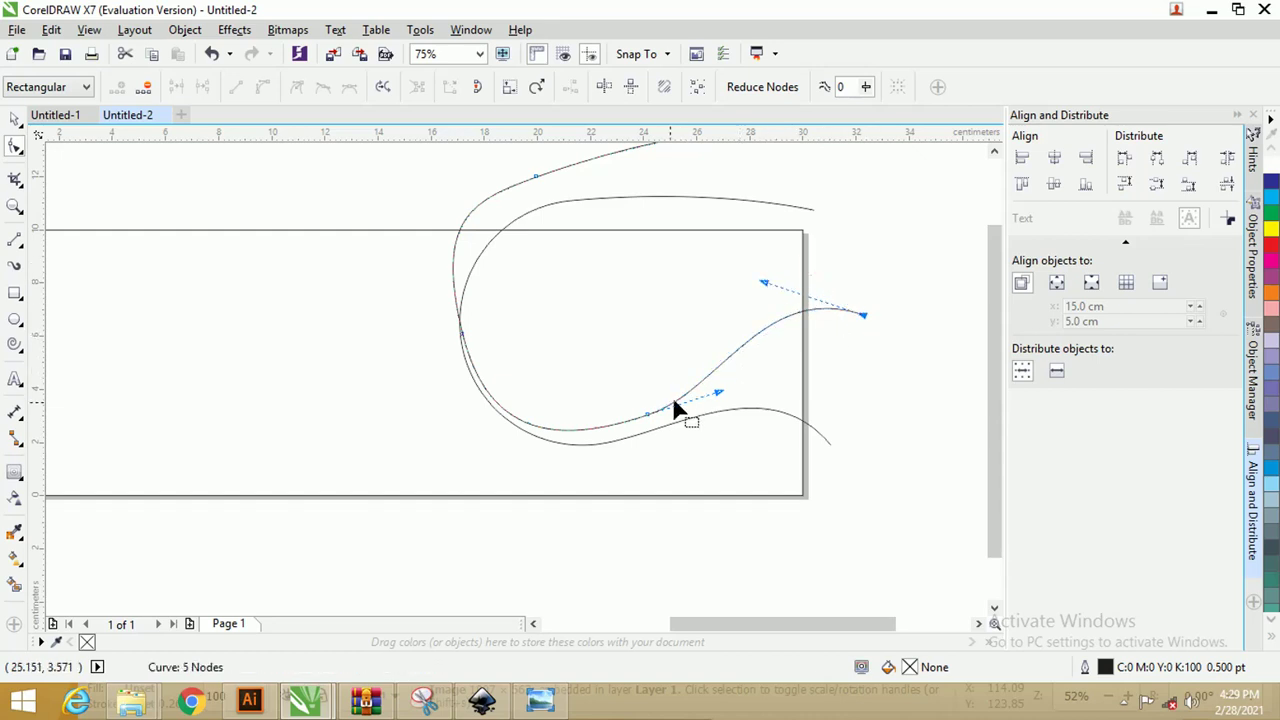
left_click_drag(648, 418, 654, 404)
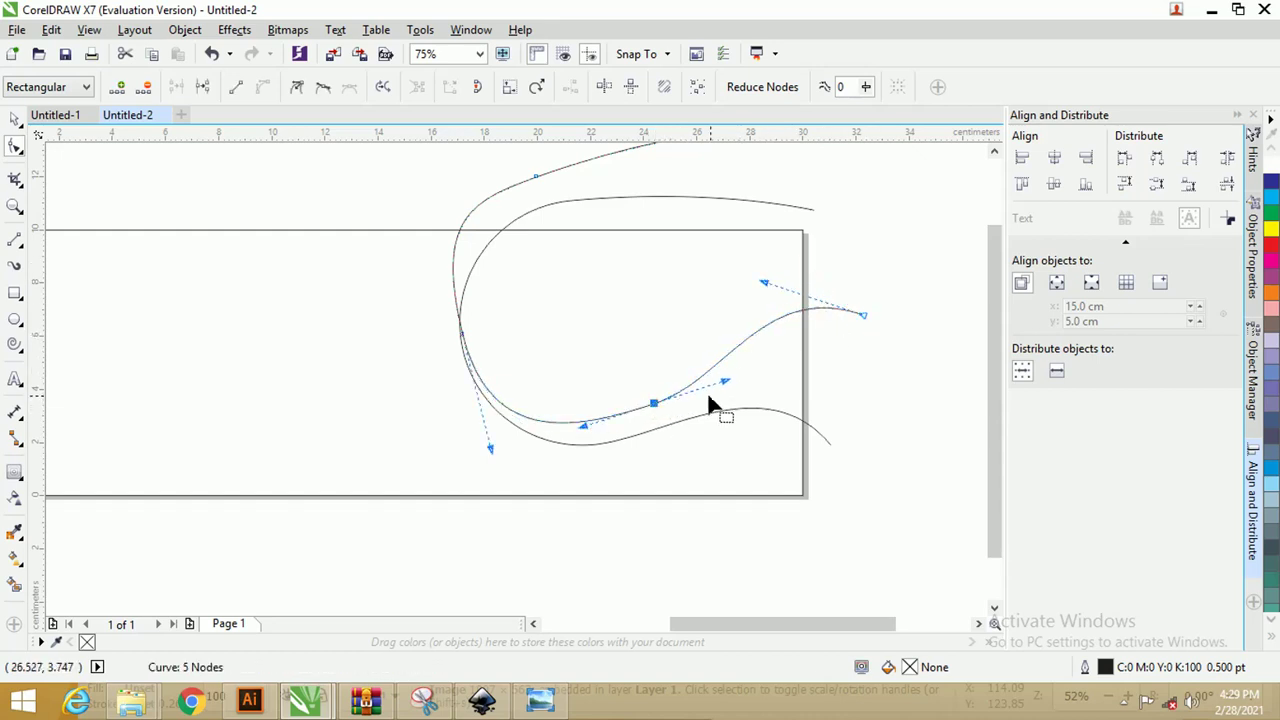
left_click_drag(725, 384, 730, 366)
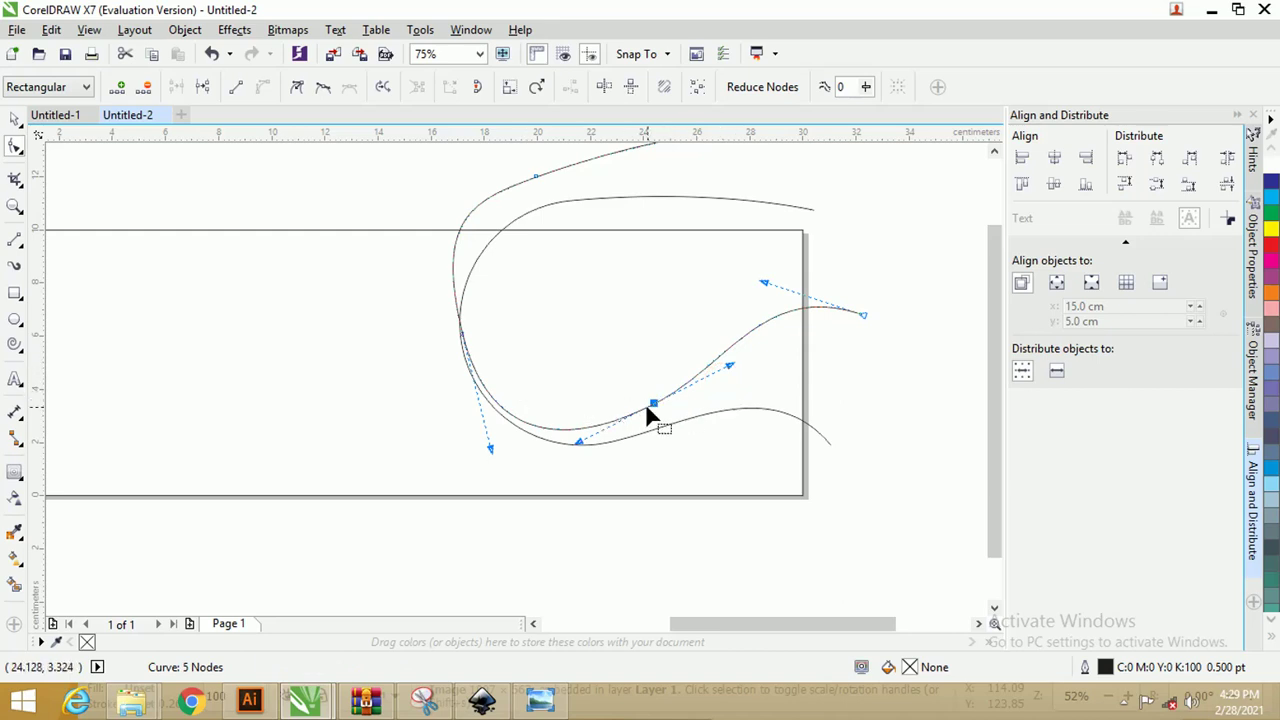
left_click(878, 385)
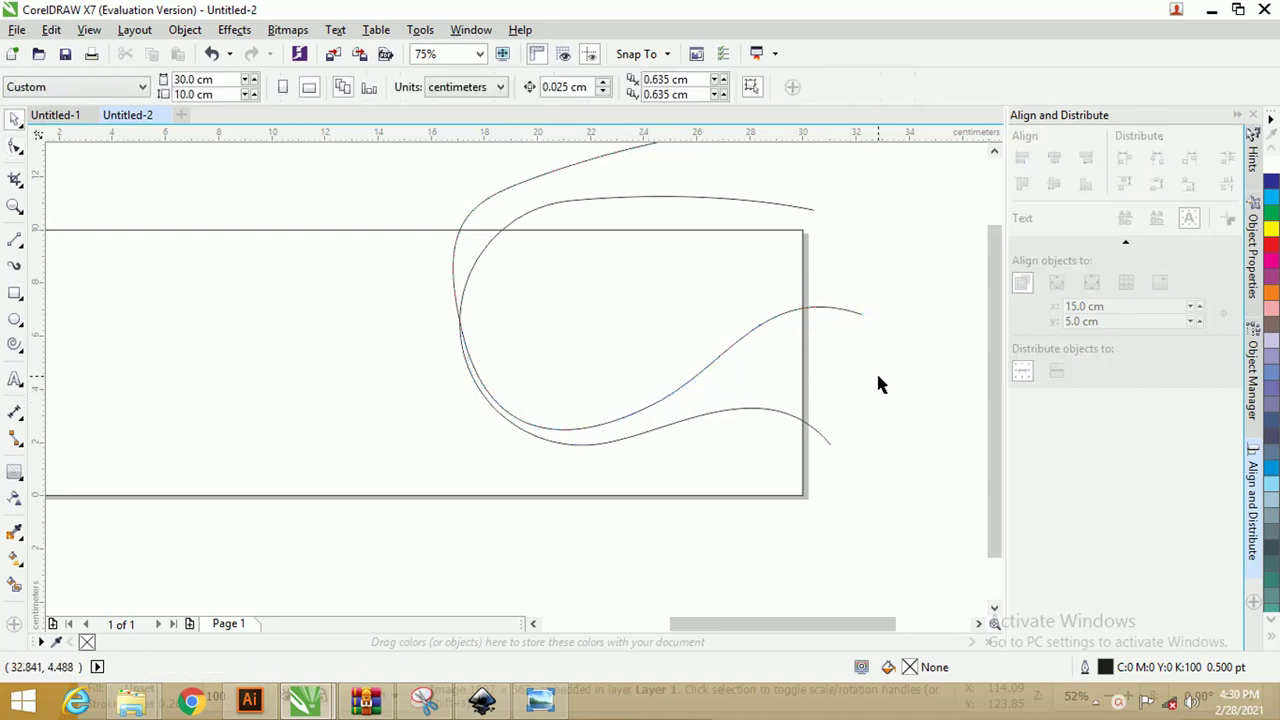
Step: Place the original curve's rotation center on its lower segment and rotate a duplicate counterclockwise to about 14.3°
left_click(641, 435)
scroll(645, 440, "up", 2)
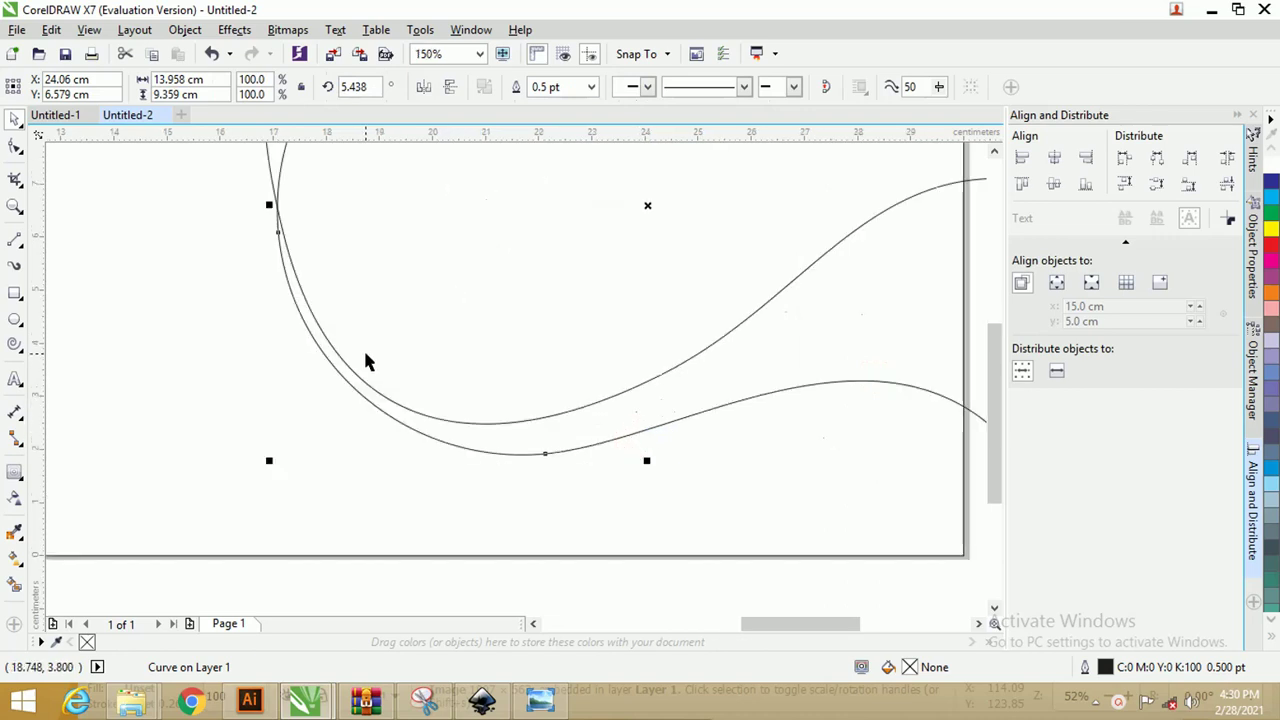
scroll(520, 427, "down", 2)
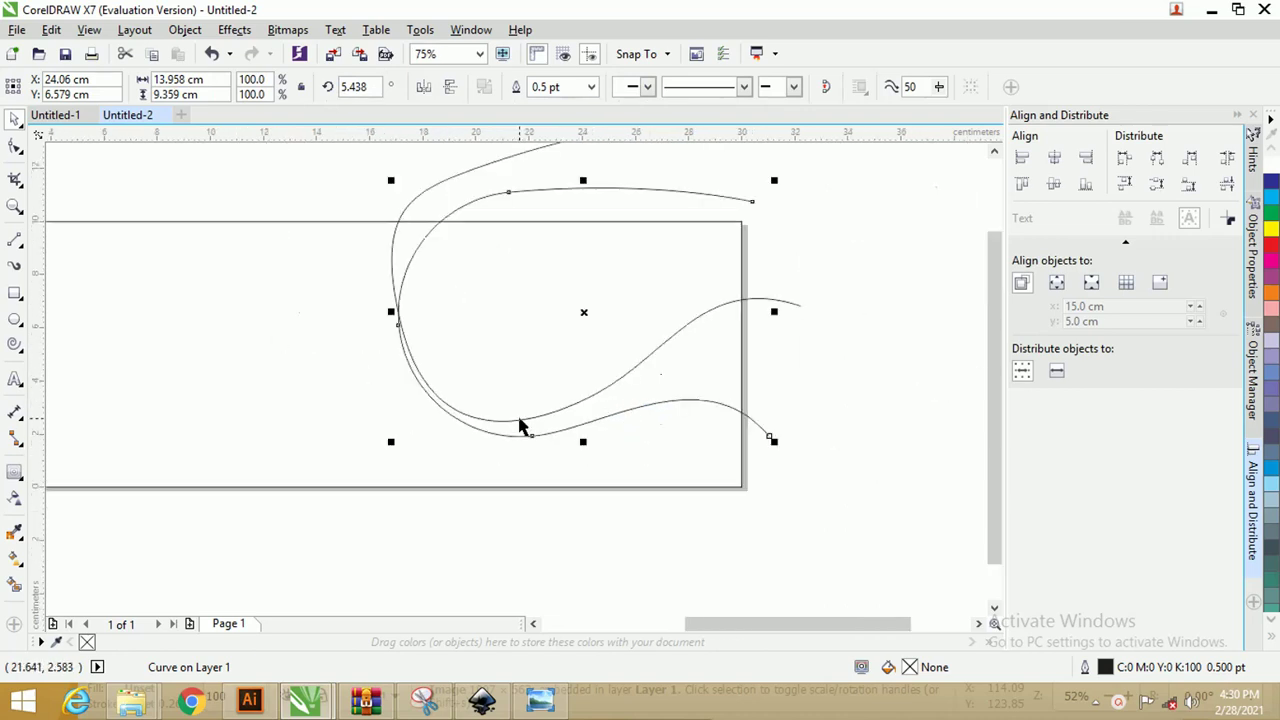
left_click(608, 417)
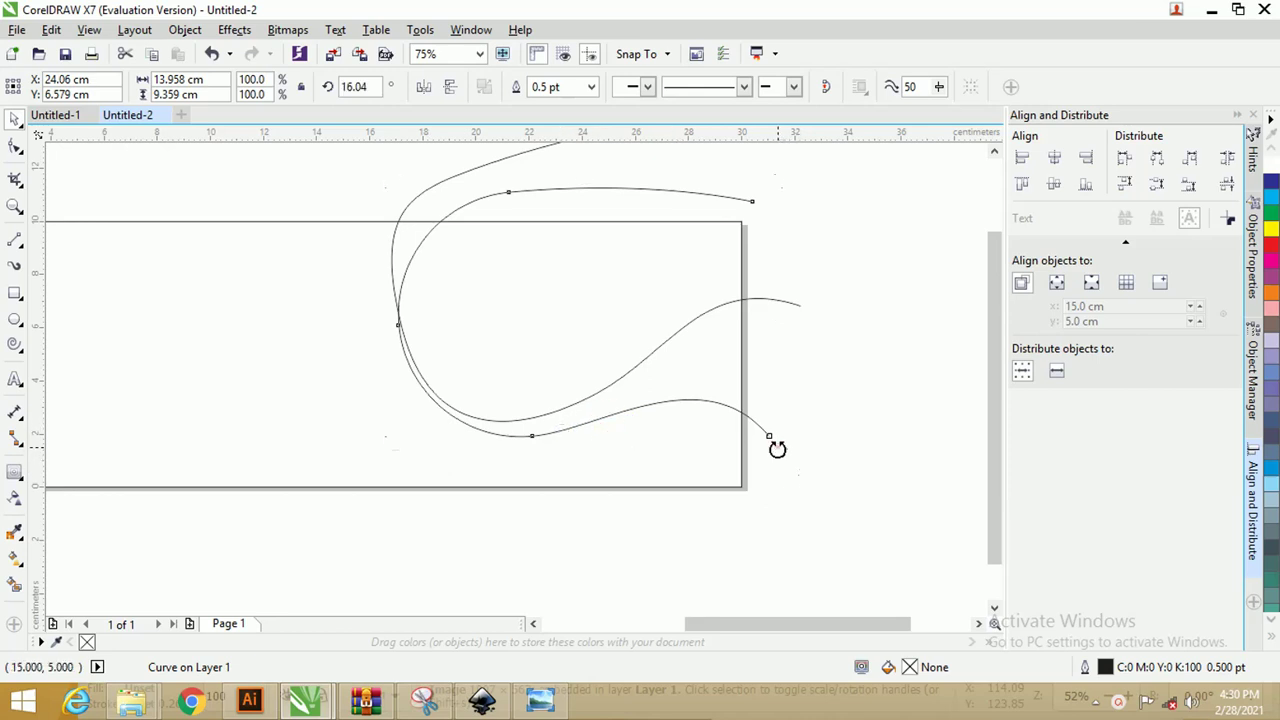
left_click_drag(777, 443, 785, 409)
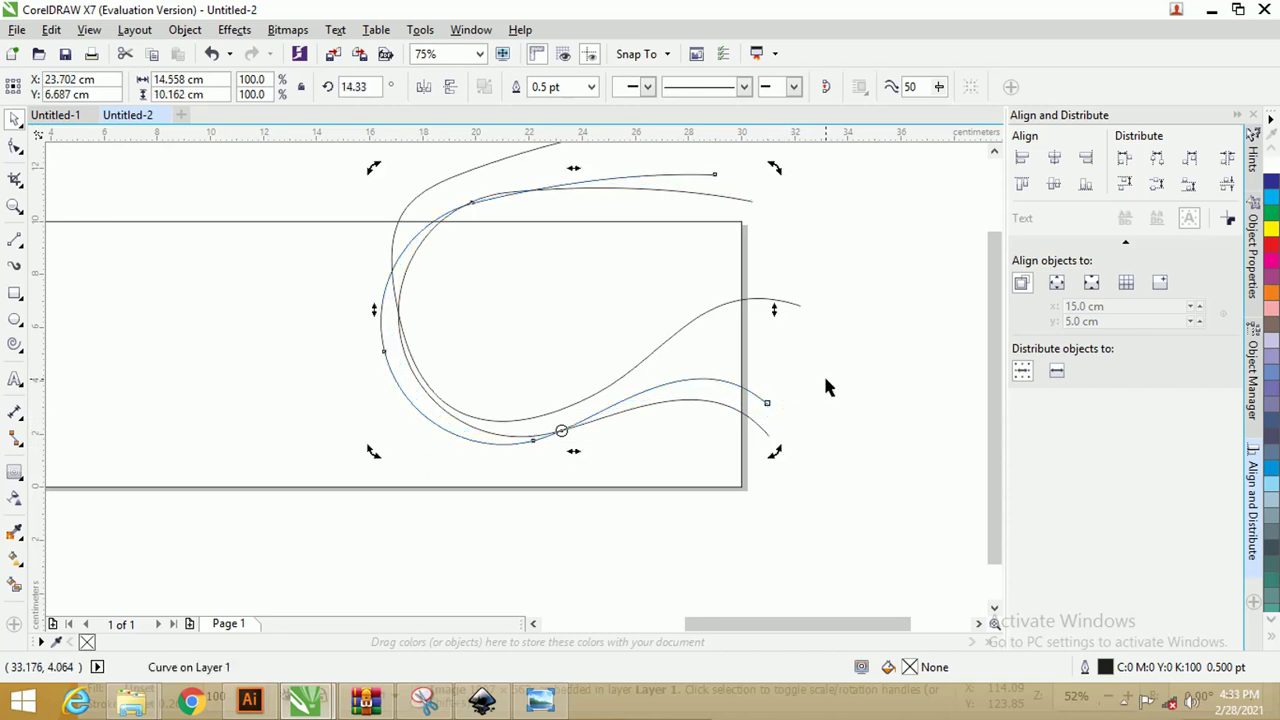
Step: Examine how the three overlapping curves sit on the whole page and at closer range
scroll(526, 370, "down", 2)
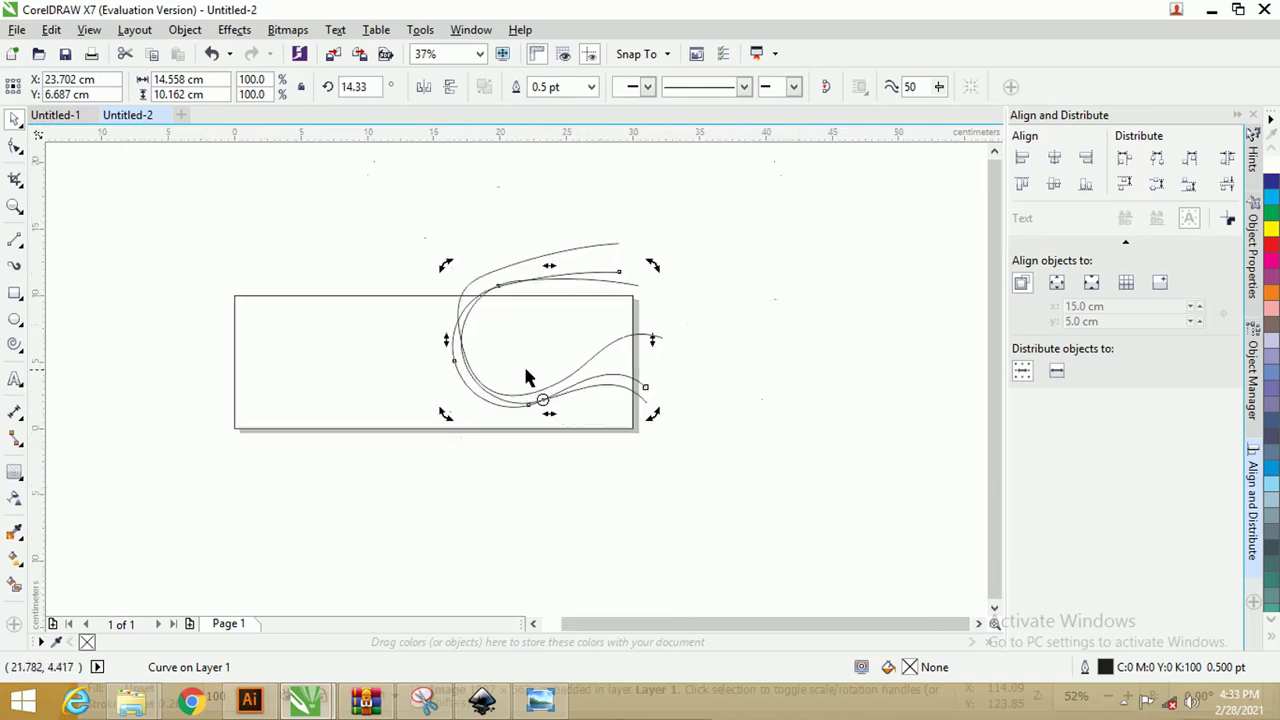
scroll(433, 332, "up", 2)
scroll(351, 317, "down", 2)
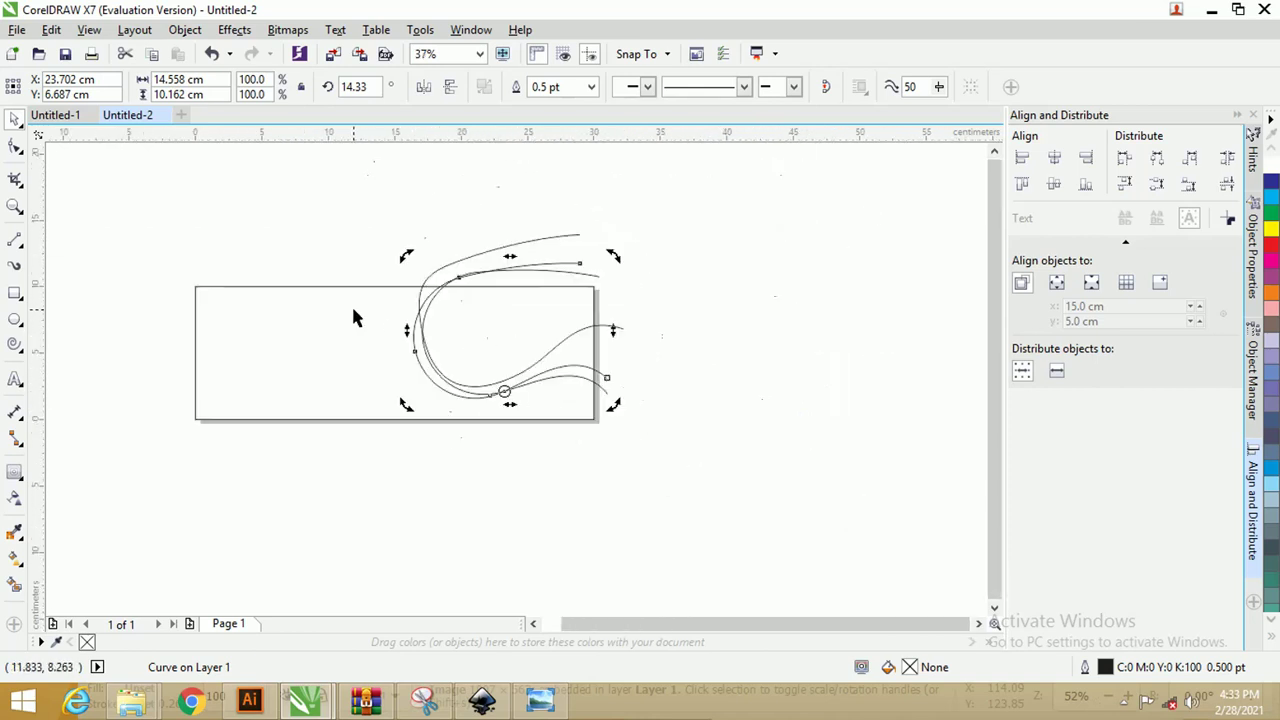
scroll(351, 317, "up", 2)
scroll(351, 317, "down", 2)
scroll(356, 317, "up", 2)
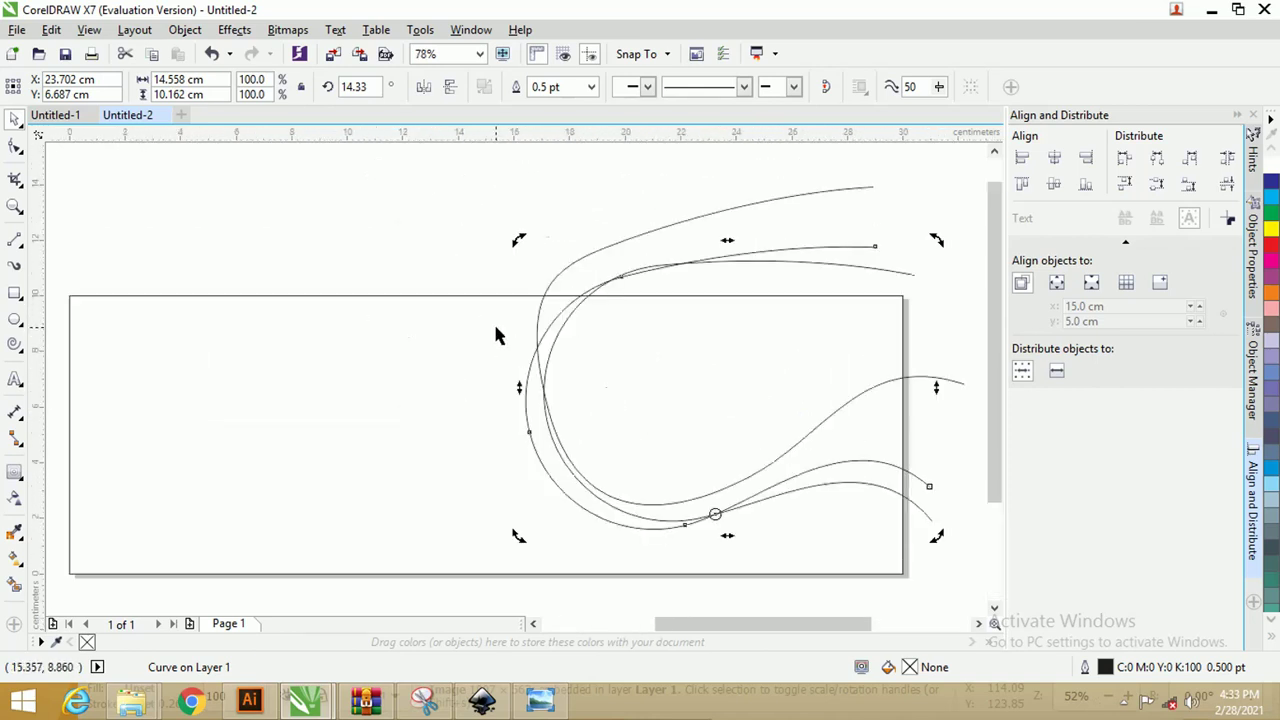
scroll(435, 298, "down", 2)
left_click(757, 340)
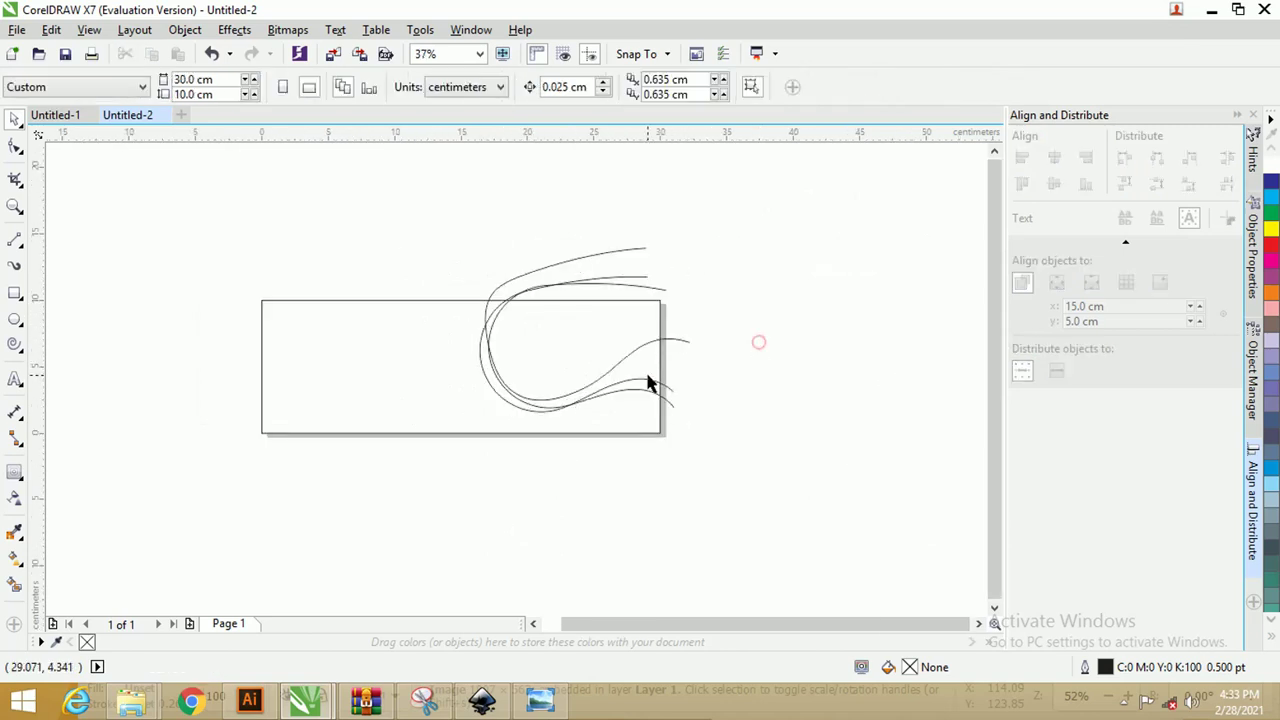
scroll(649, 380, "up", 2)
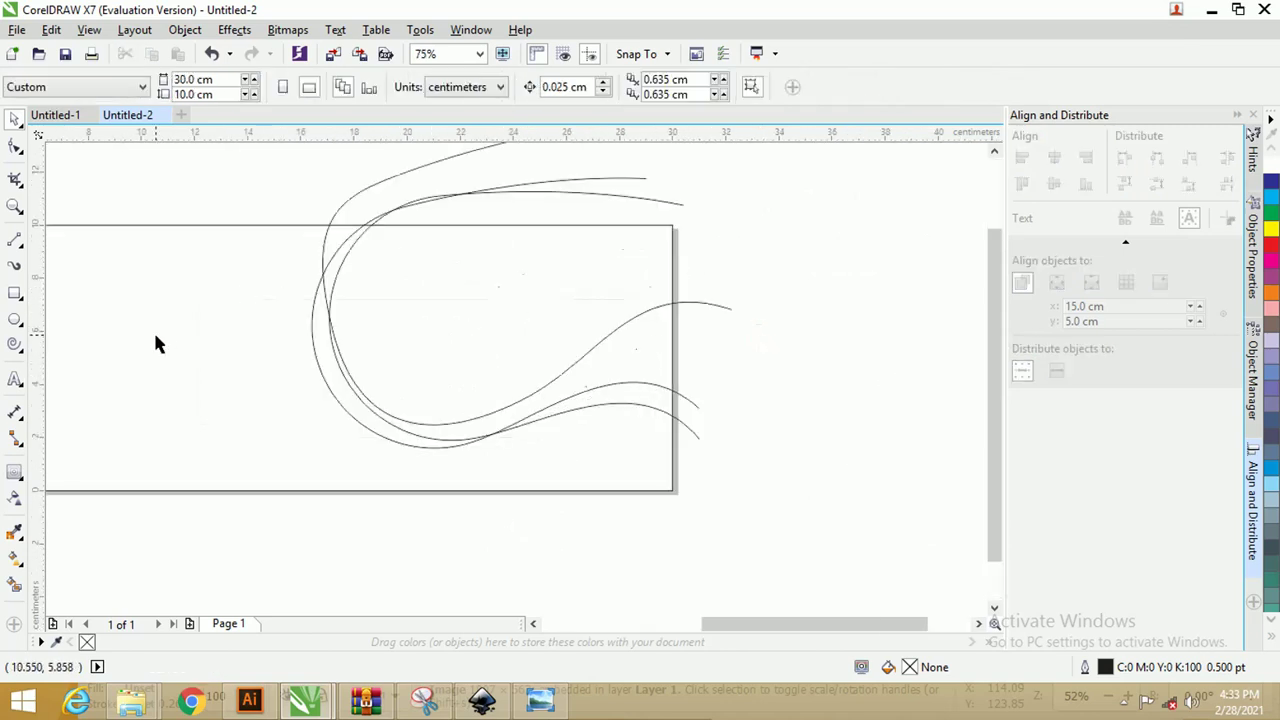
Step: Use Smart Fill to color the large upper enclosed region green (C40 M0 Y100 K0) and the band below it pale yellow (C0 M0 Y20 K0)
left_click(15, 583)
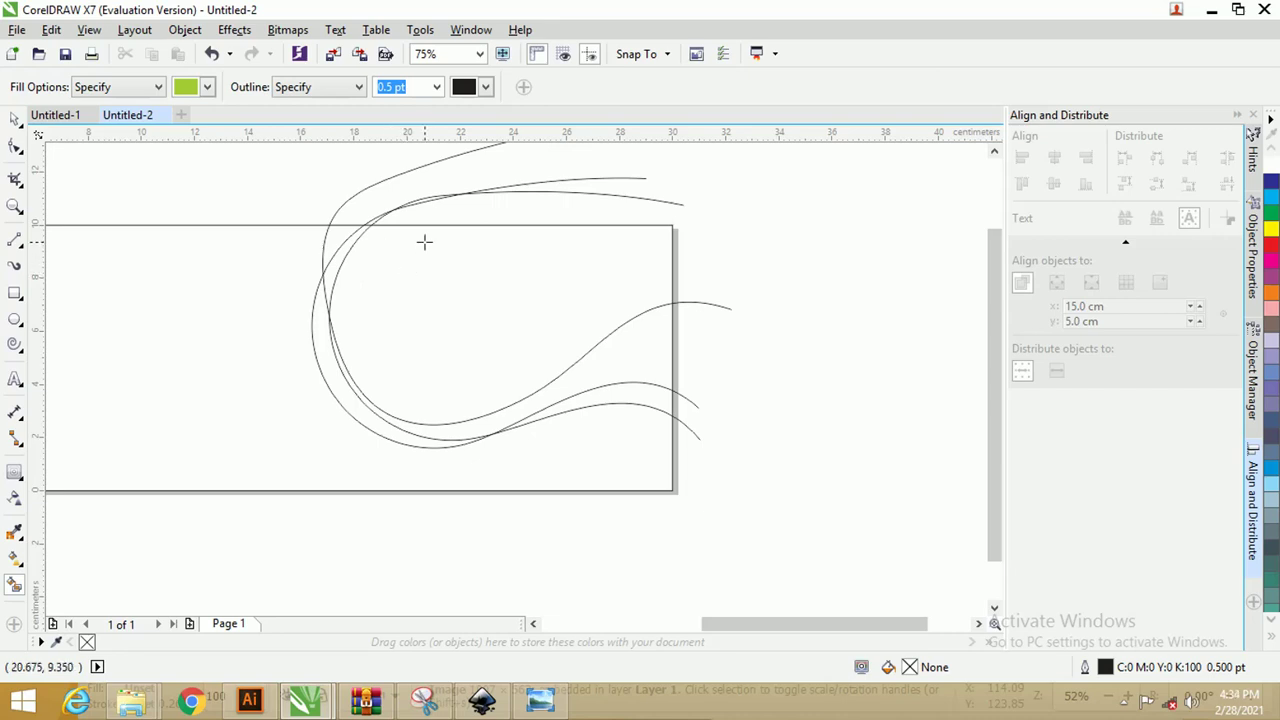
left_click(443, 278)
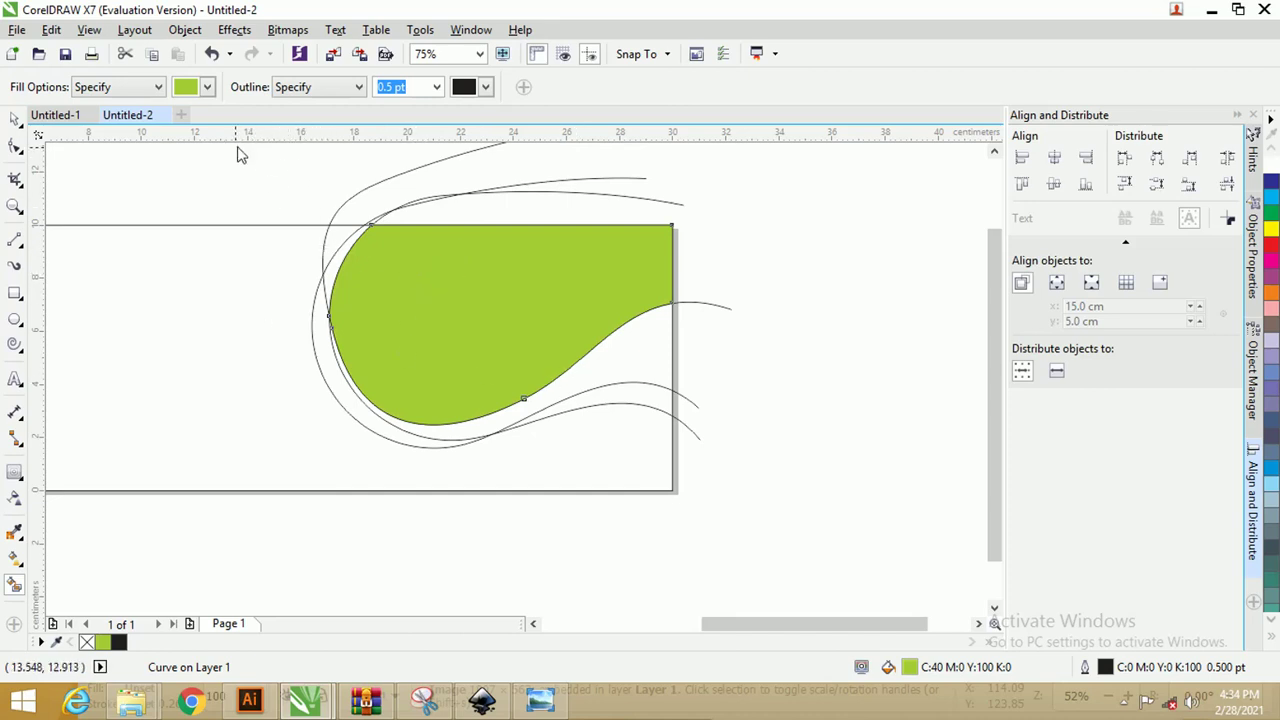
left_click(207, 87)
left_click(237, 120)
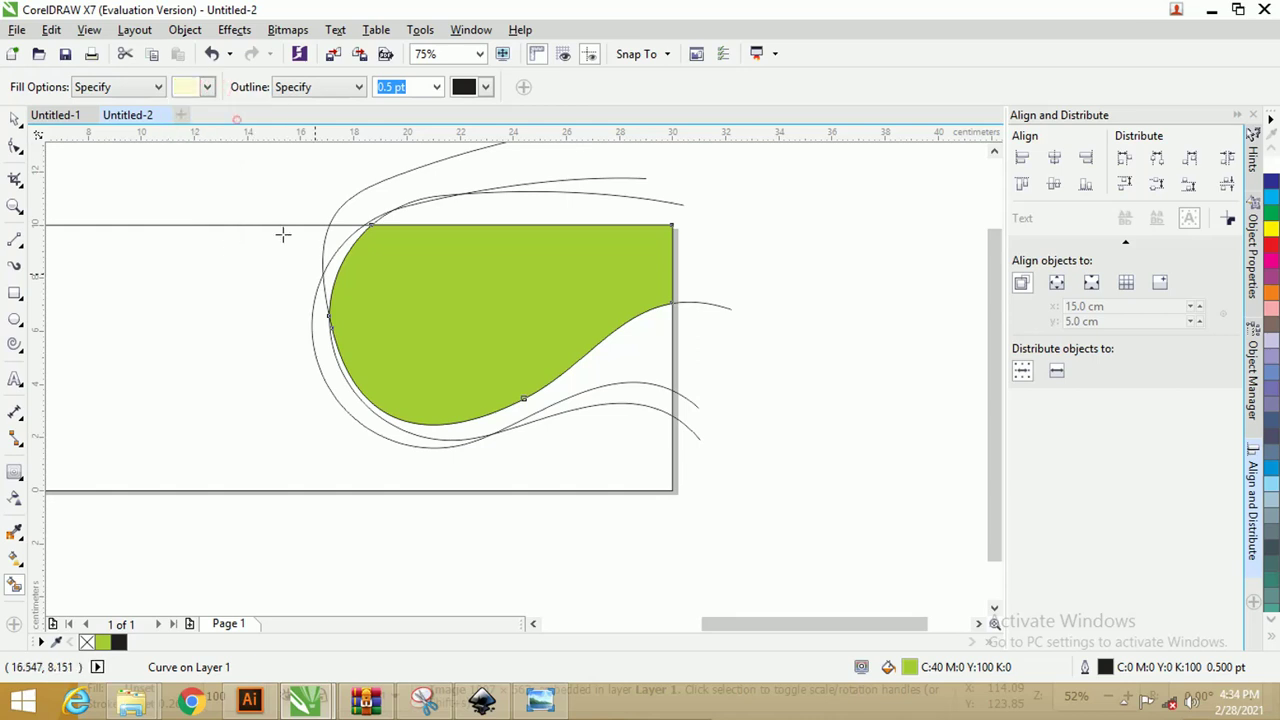
left_click(624, 366)
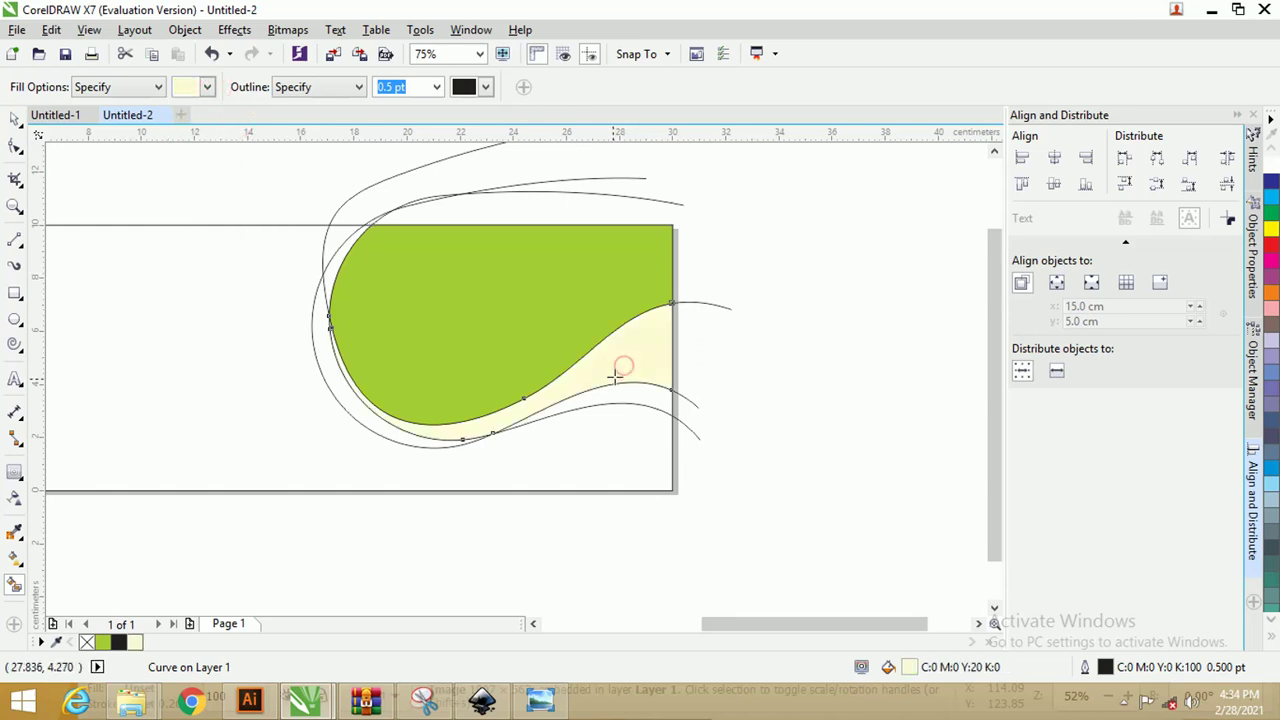
Step: Smart-fill the band below the green shape crimson (C0 M100 Y60 K0) and the lower right band peach (C0 M40 Y40 K0)
left_click(207, 87)
left_click(240, 155)
left_click(626, 364)
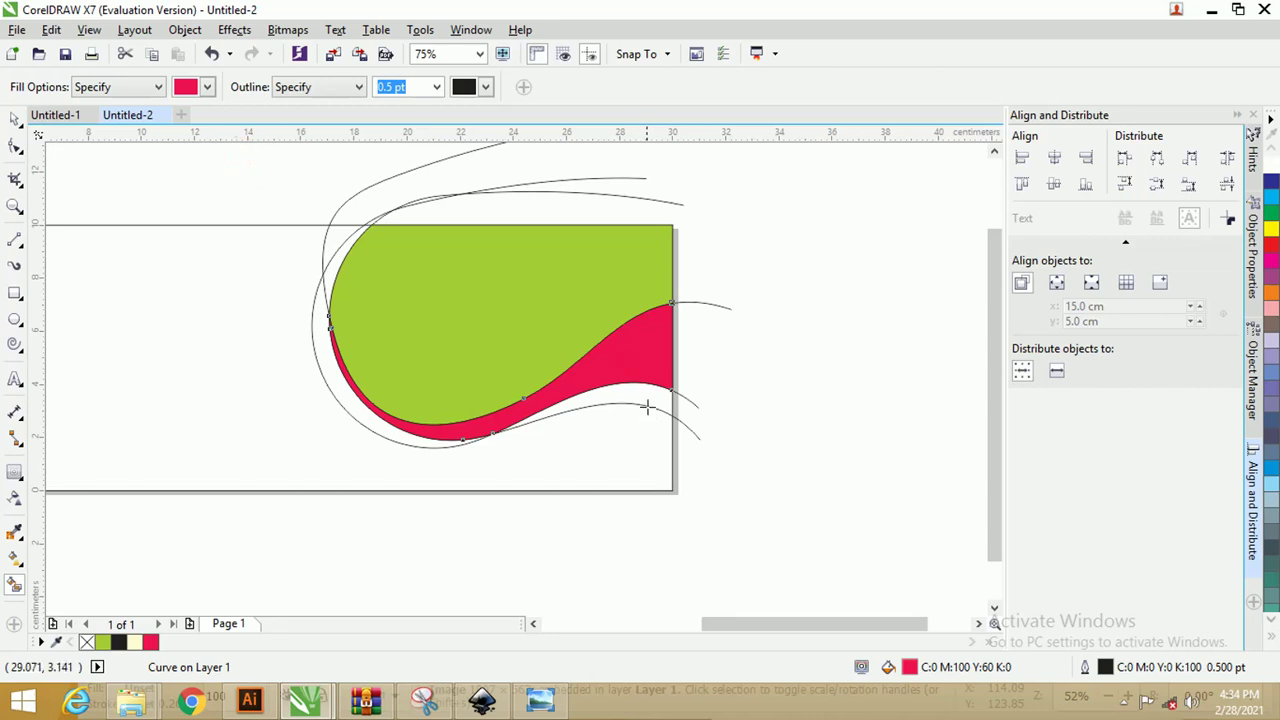
left_click(207, 87)
left_click(258, 168)
left_click(628, 395)
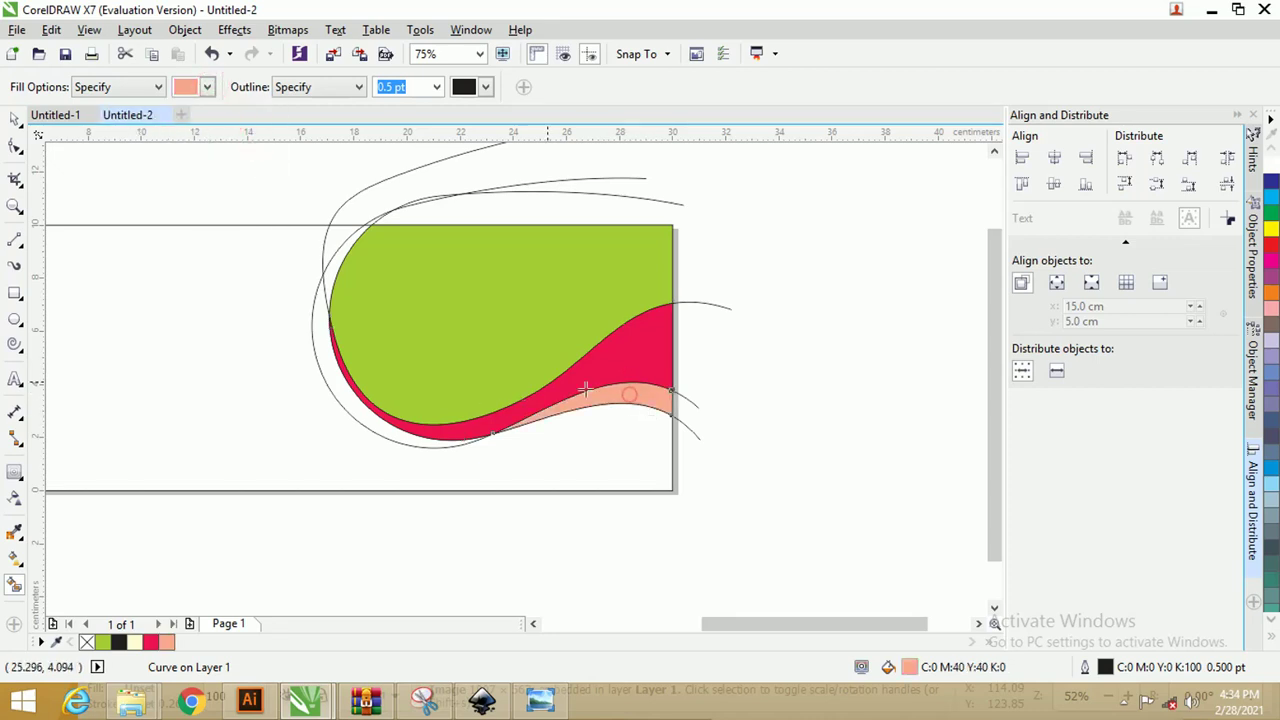
Step: Select the three construction curves around the colored shapes and delete them
left_click(12, 120)
left_click(198, 175)
scroll(251, 214, "down", 2)
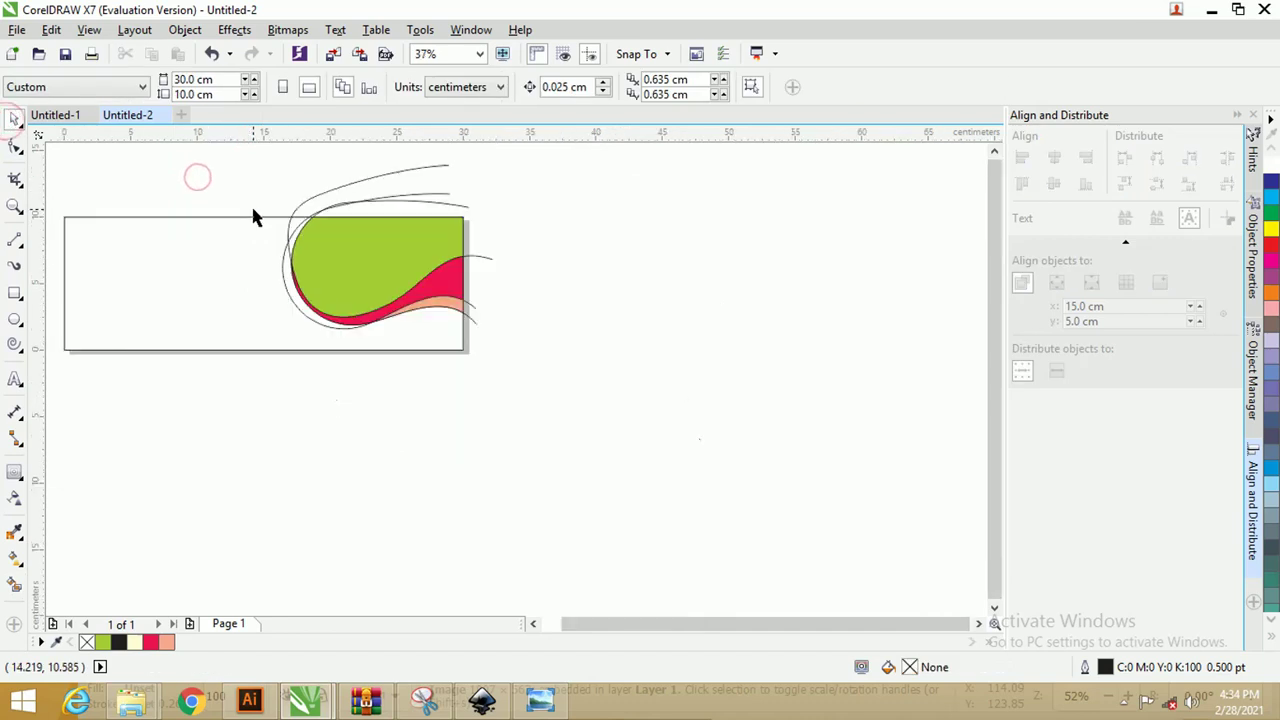
scroll(308, 222, "up", 2)
scroll(290, 212, "down", 2)
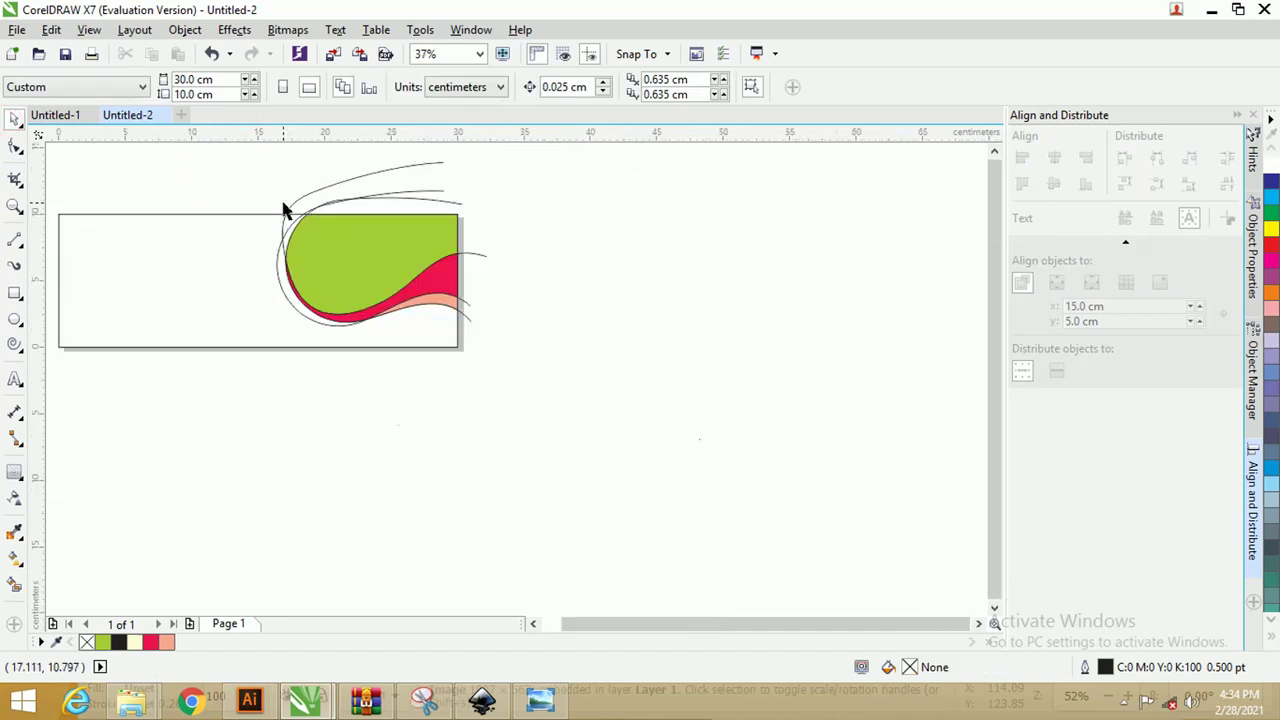
left_click(261, 183)
left_click_drag(286, 177, 367, 210)
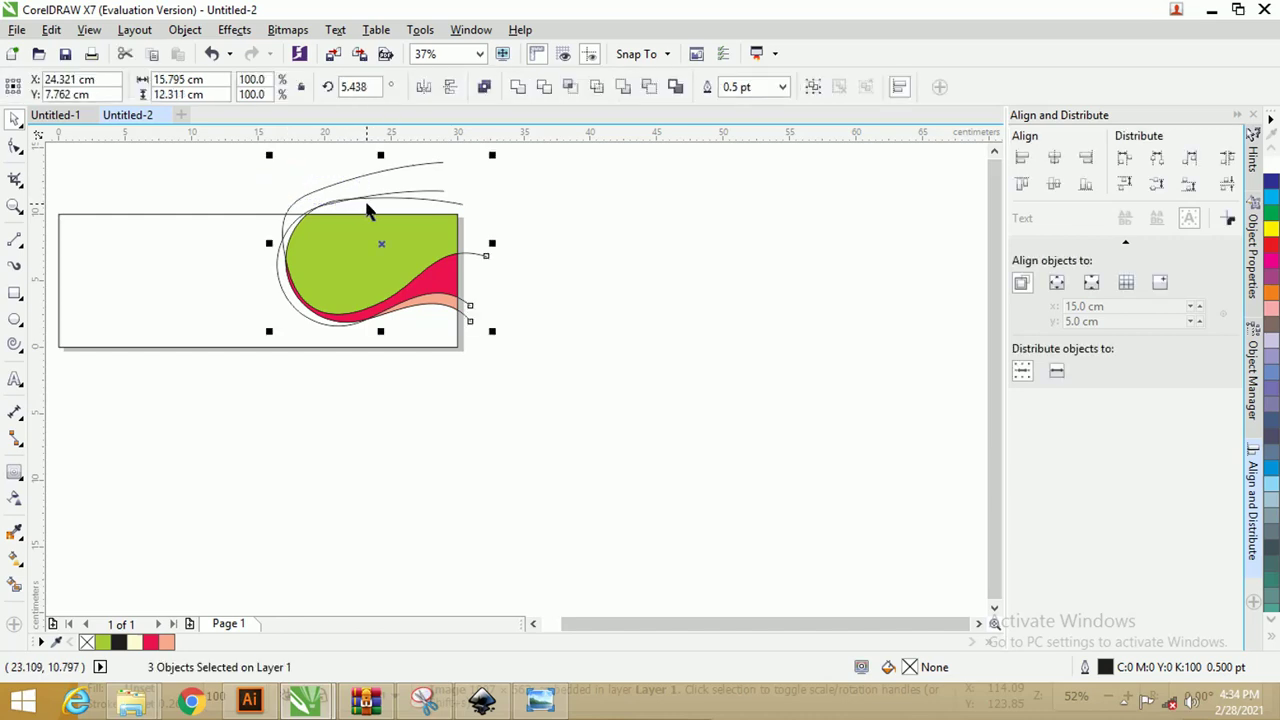
left_click(366, 205)
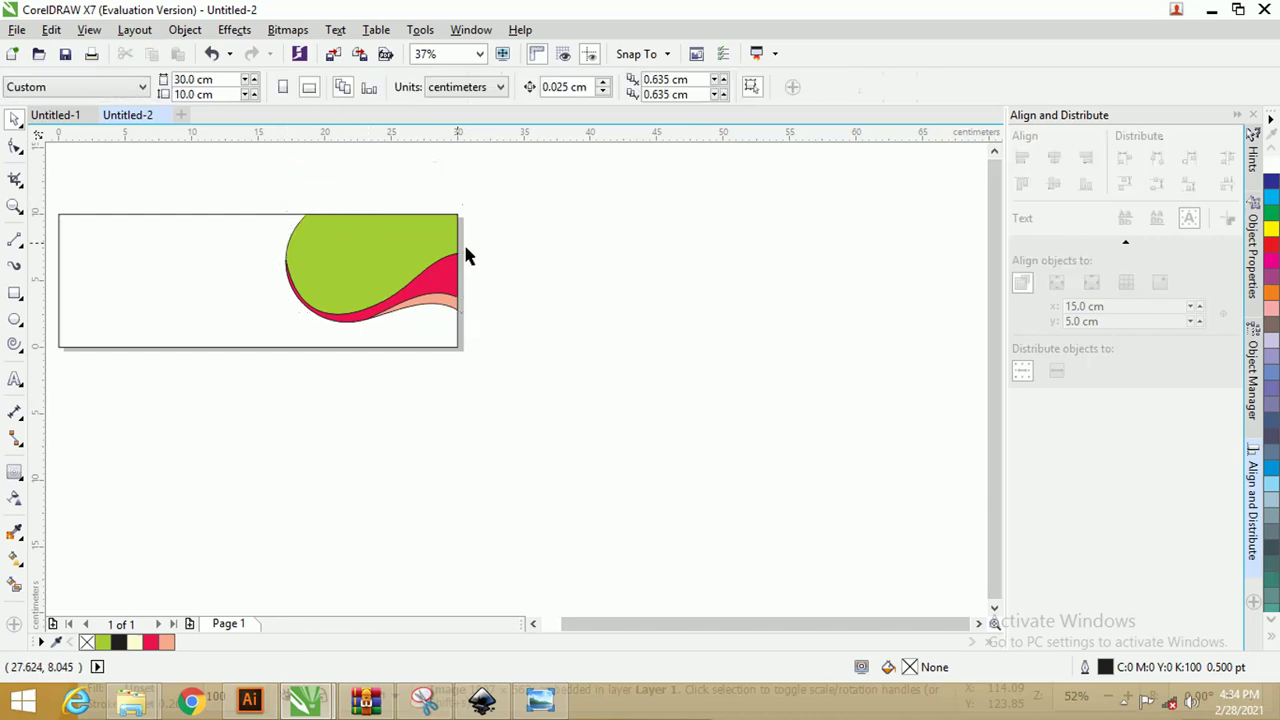
scroll(468, 256, "down", 2)
left_click_drag(240, 209, 471, 331)
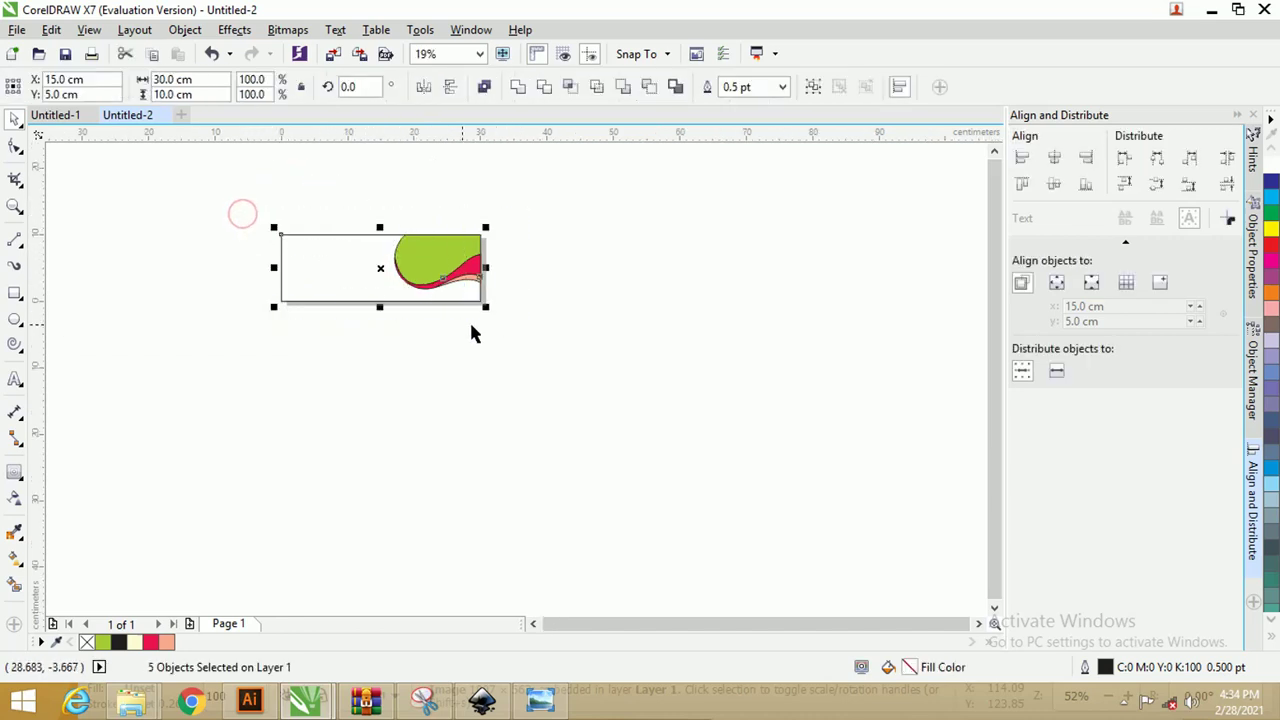
left_click_drag(238, 281, 568, 336)
key("z")
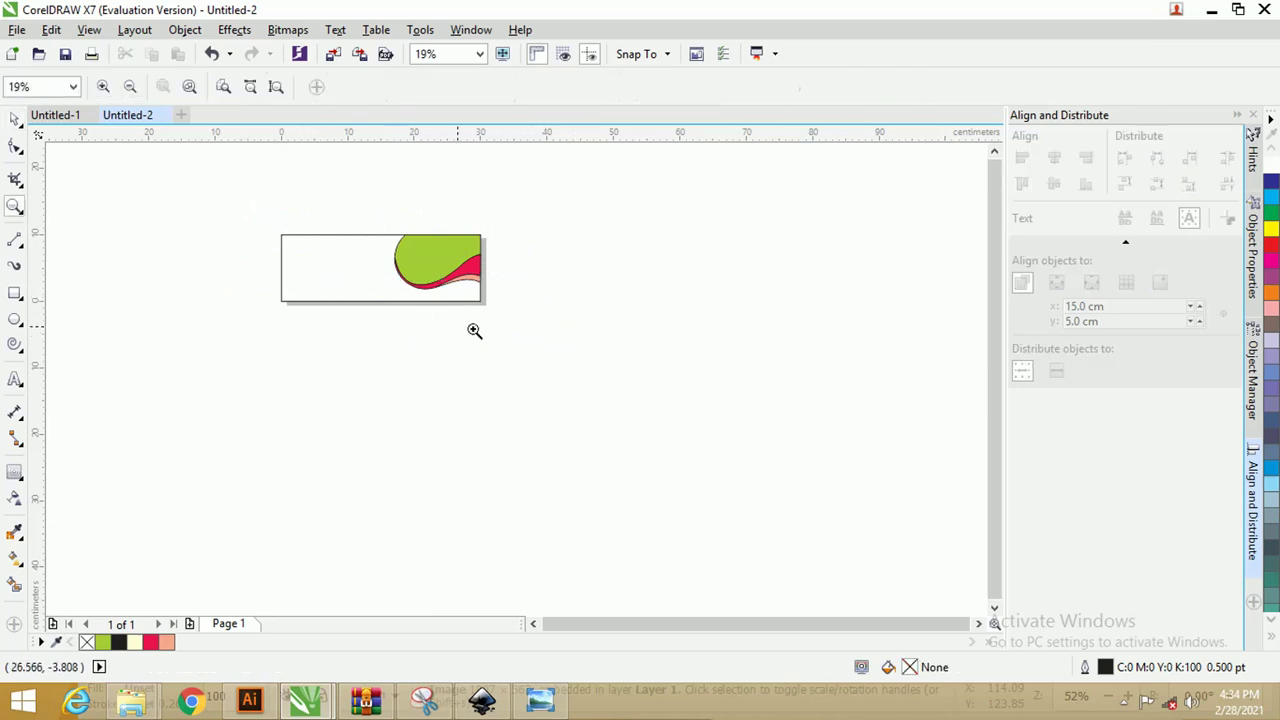
left_click_drag(279, 284, 563, 343)
key("shift+F4")
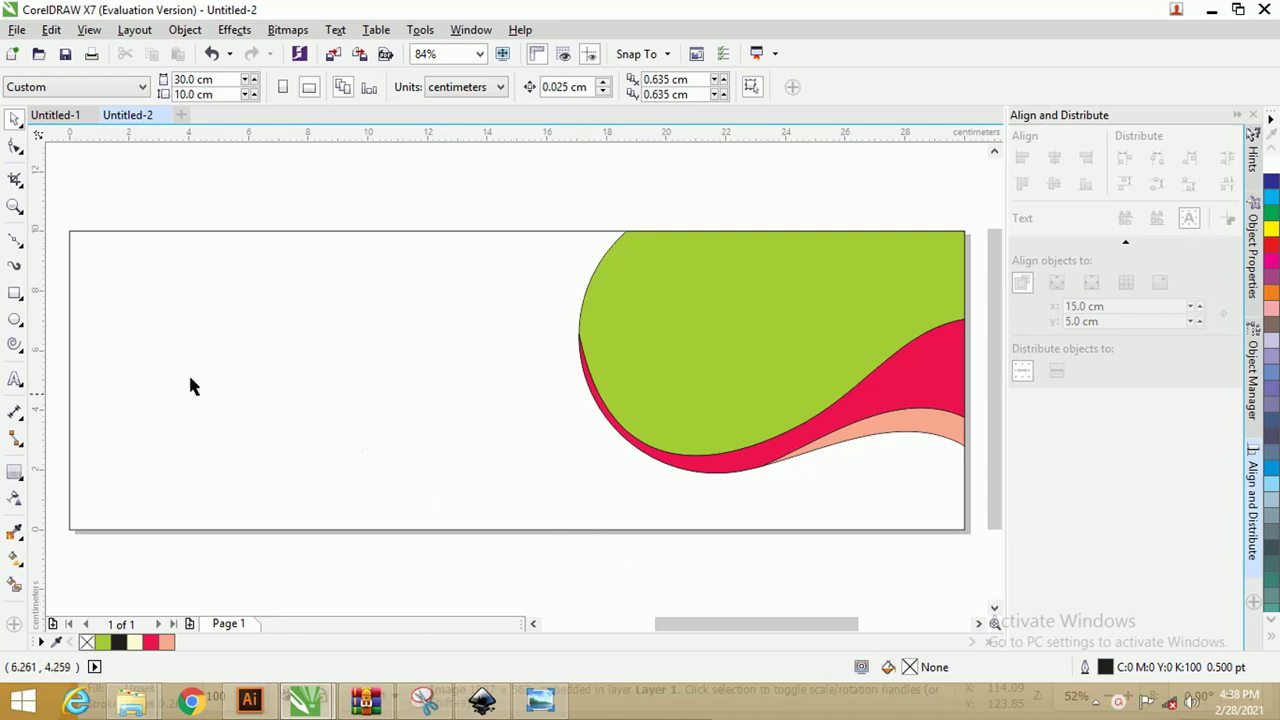
Step: Draw a horizontal 2-point line about 32 cm long across the lower part of the page, extending past both side edges
left_click(16, 242)
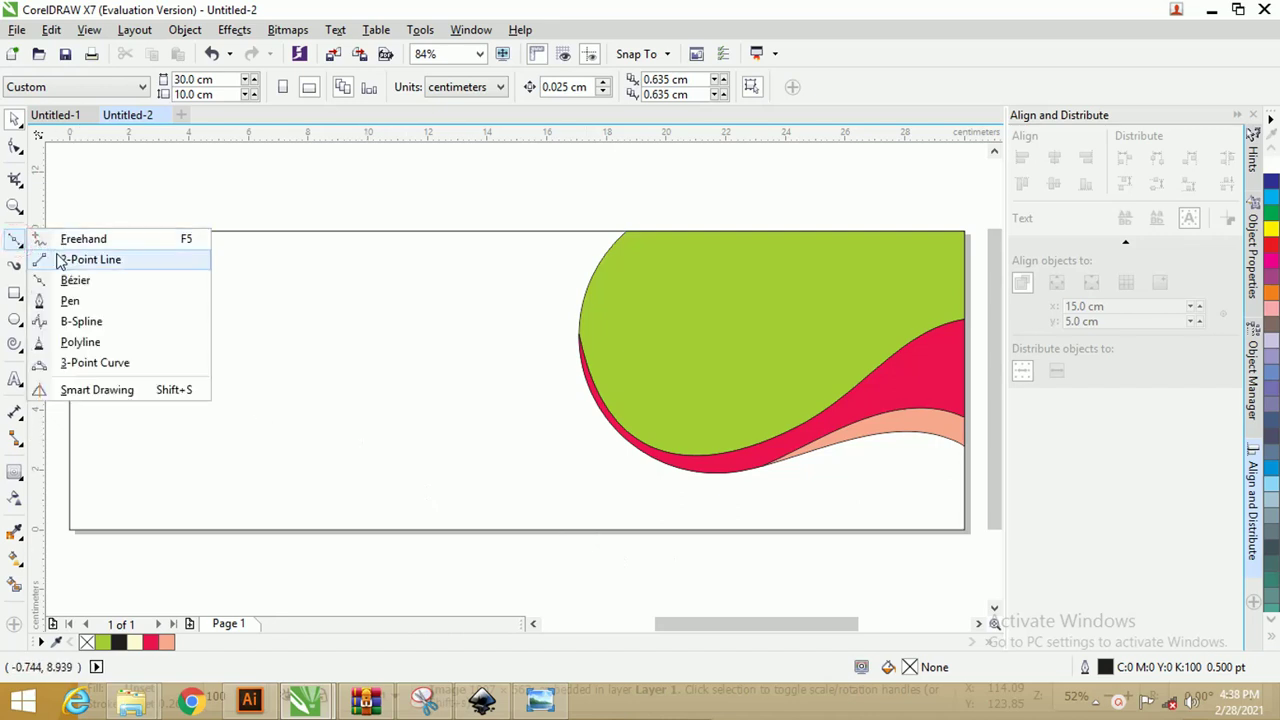
left_click(62, 258)
scroll(109, 514, "down", 2)
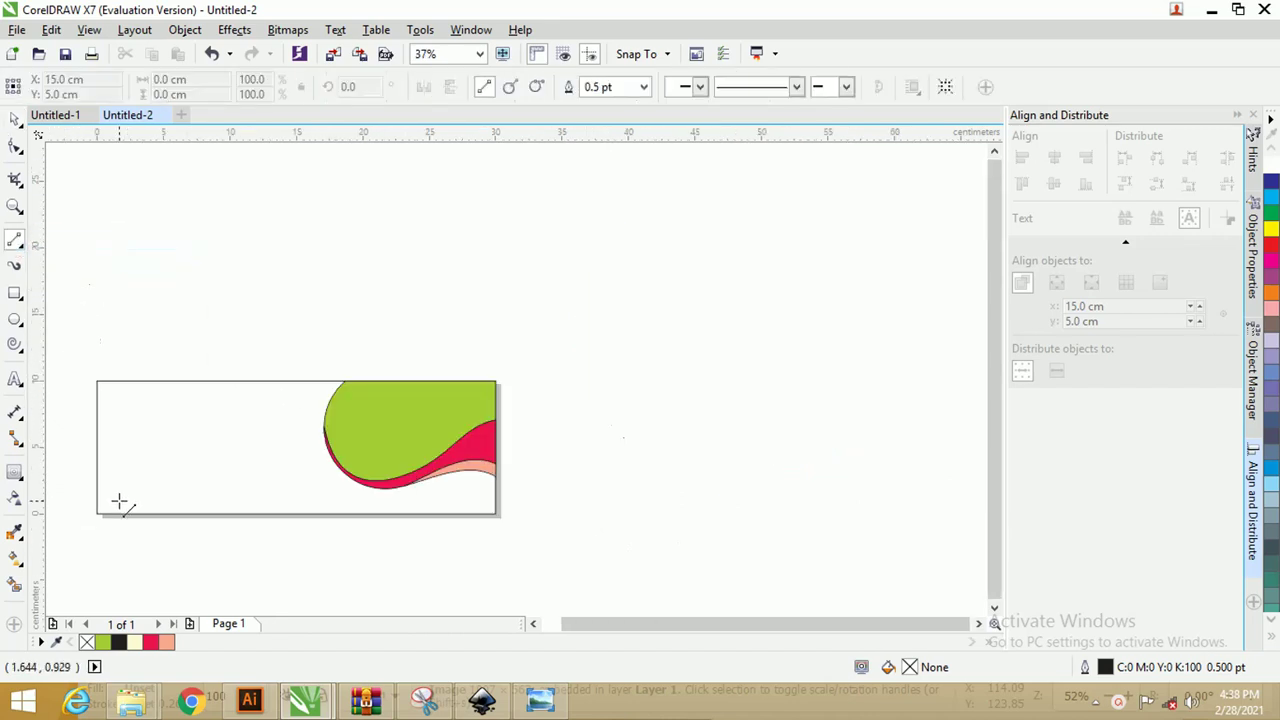
left_click_drag(90, 492, 514, 494)
scroll(403, 506, "up", 1)
scroll(453, 508, "down", 1)
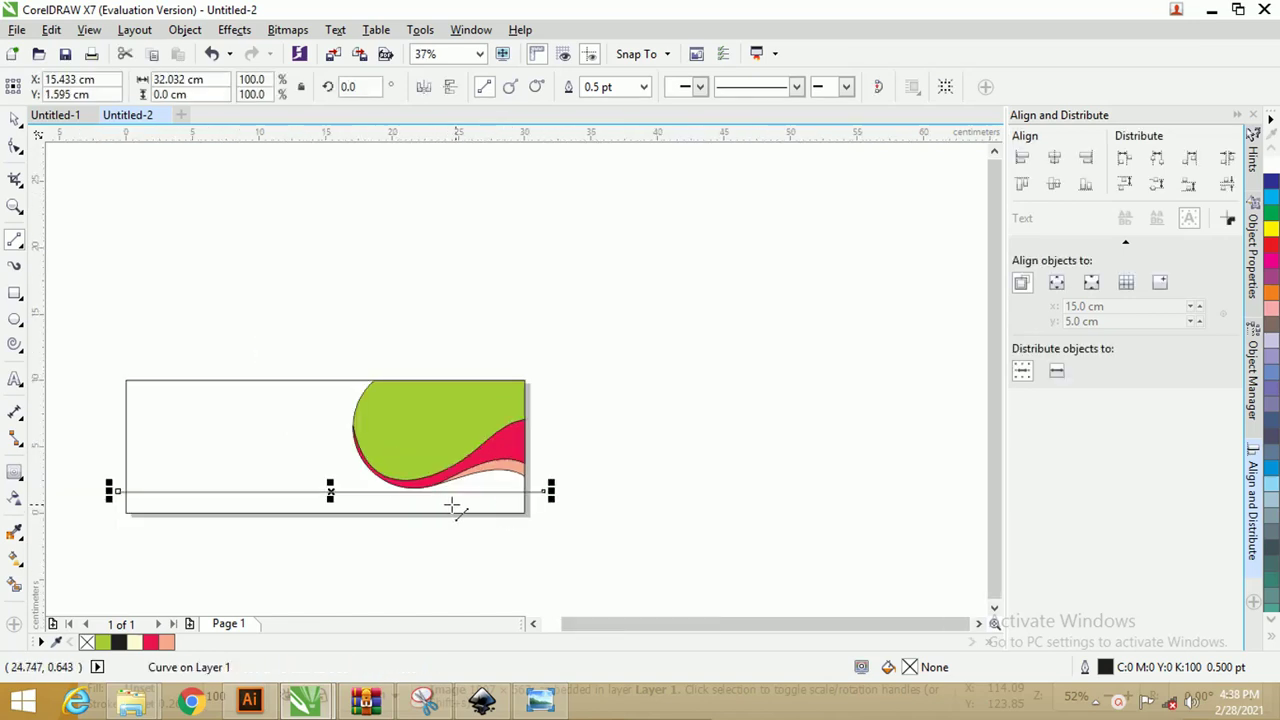
scroll(456, 506, "up", 2)
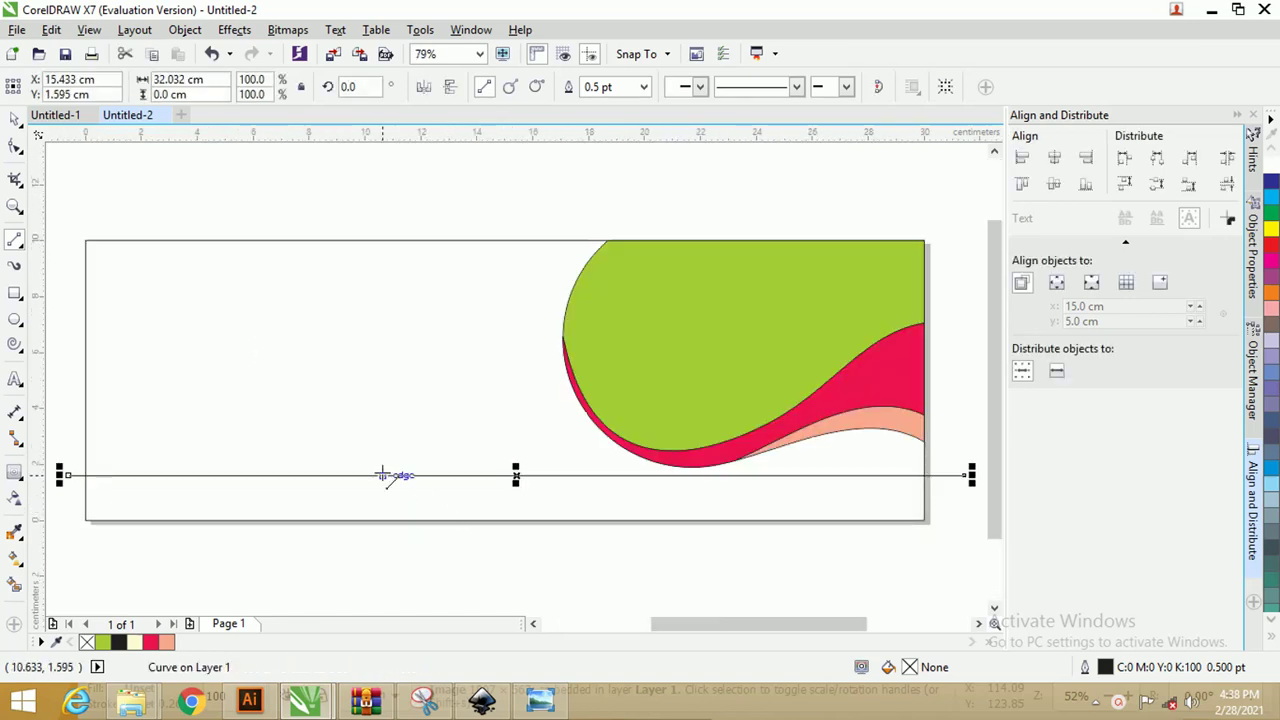
Step: Convert the line to a curve, bend it into a shallow wave rising on the left and dipping on the right, and lower its left end
left_click(16, 147)
left_click(65, 474)
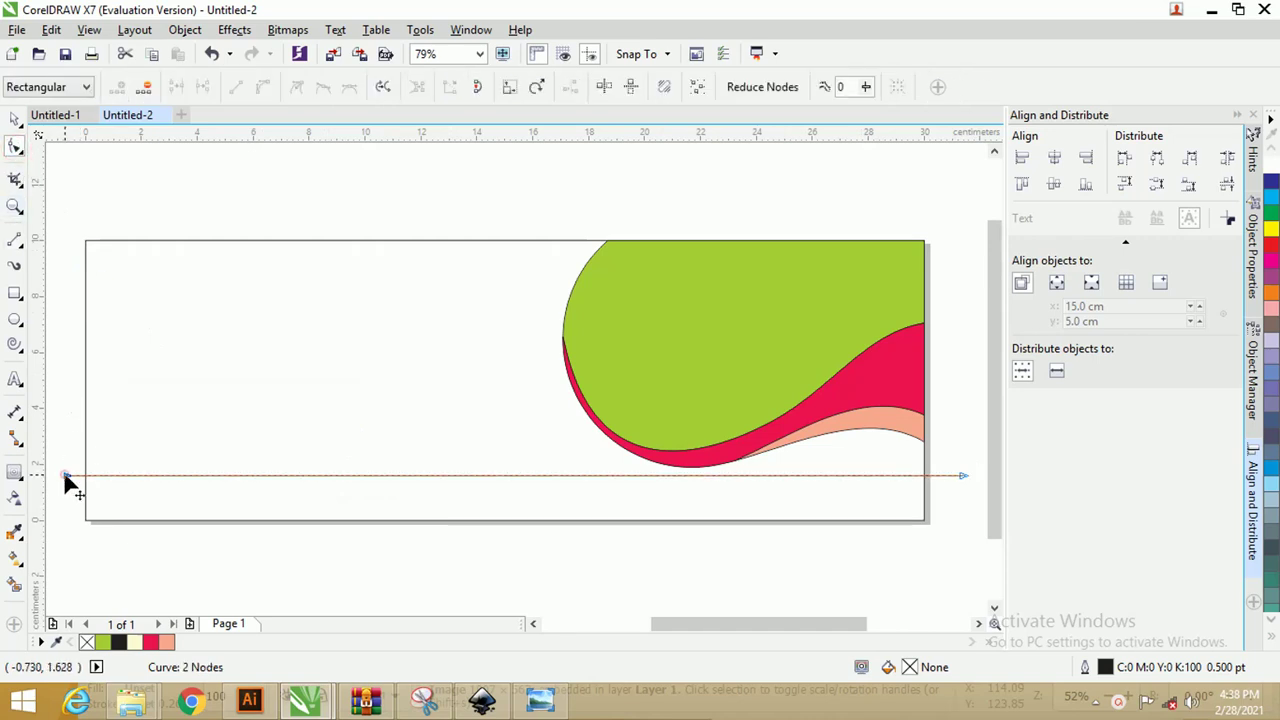
left_click(500, 474)
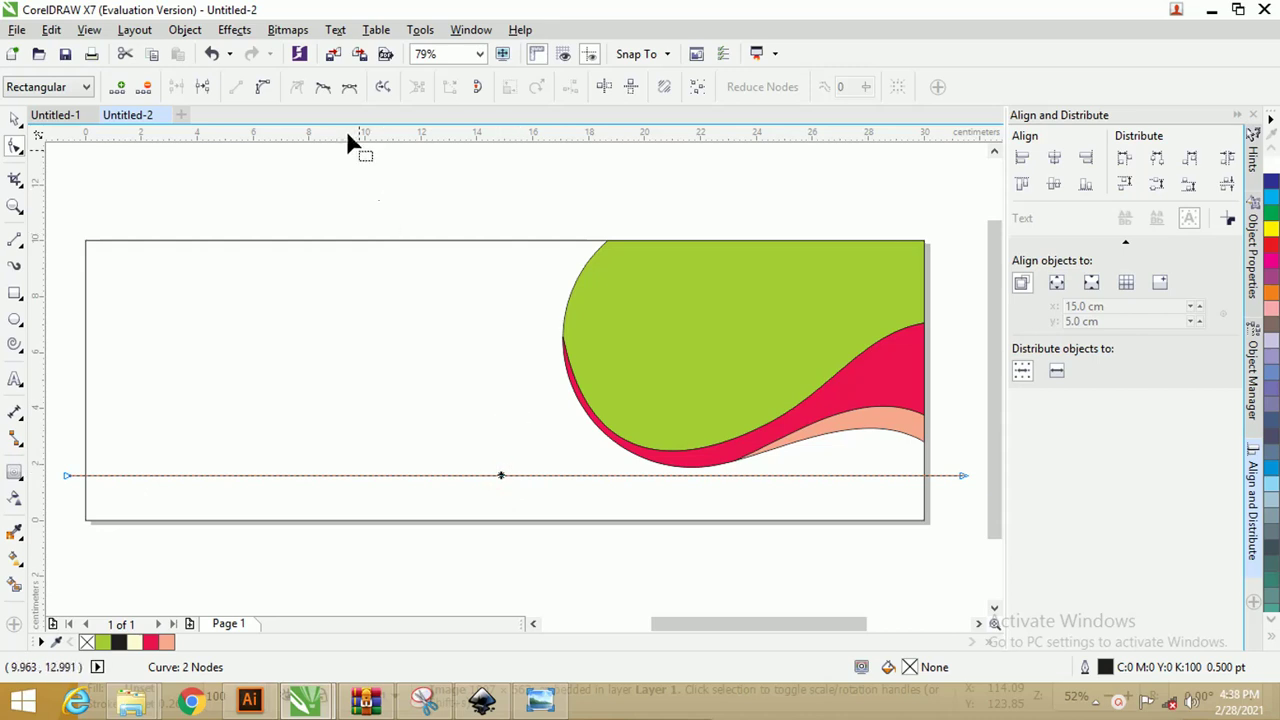
left_click(264, 89)
left_click_drag(366, 477, 381, 386)
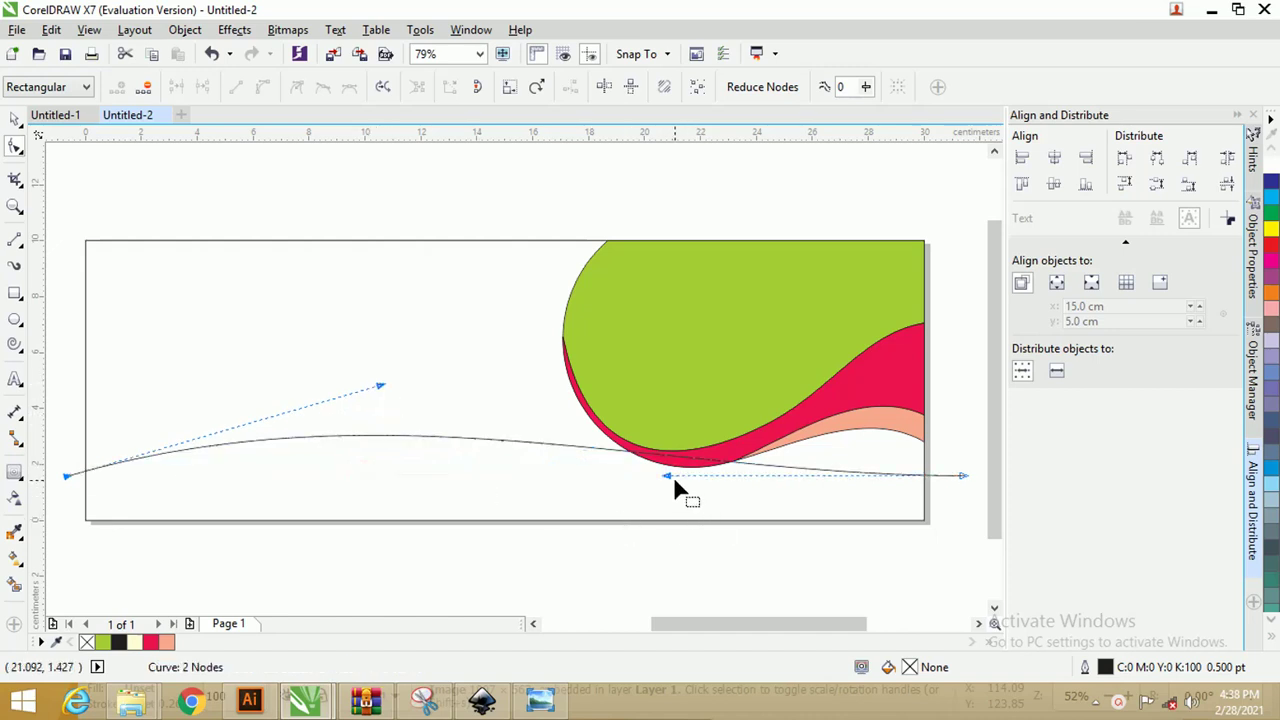
left_click_drag(671, 482, 646, 574)
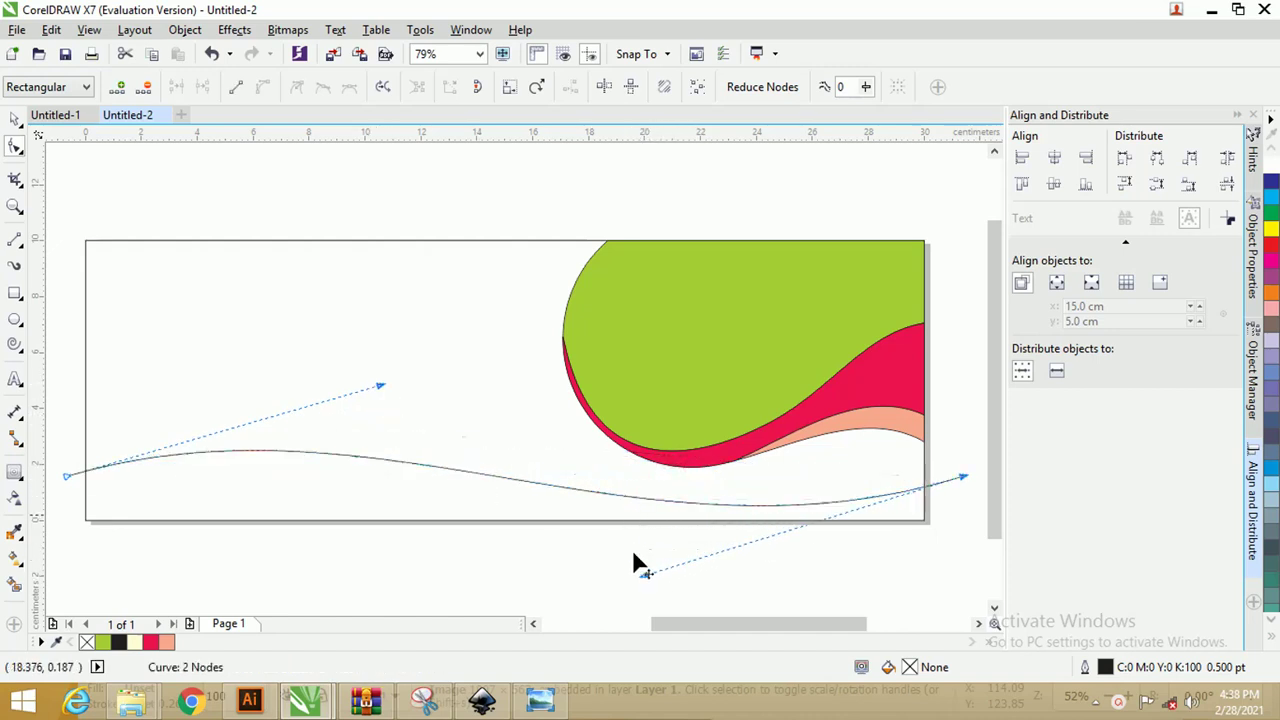
left_click_drag(72, 478, 65, 501)
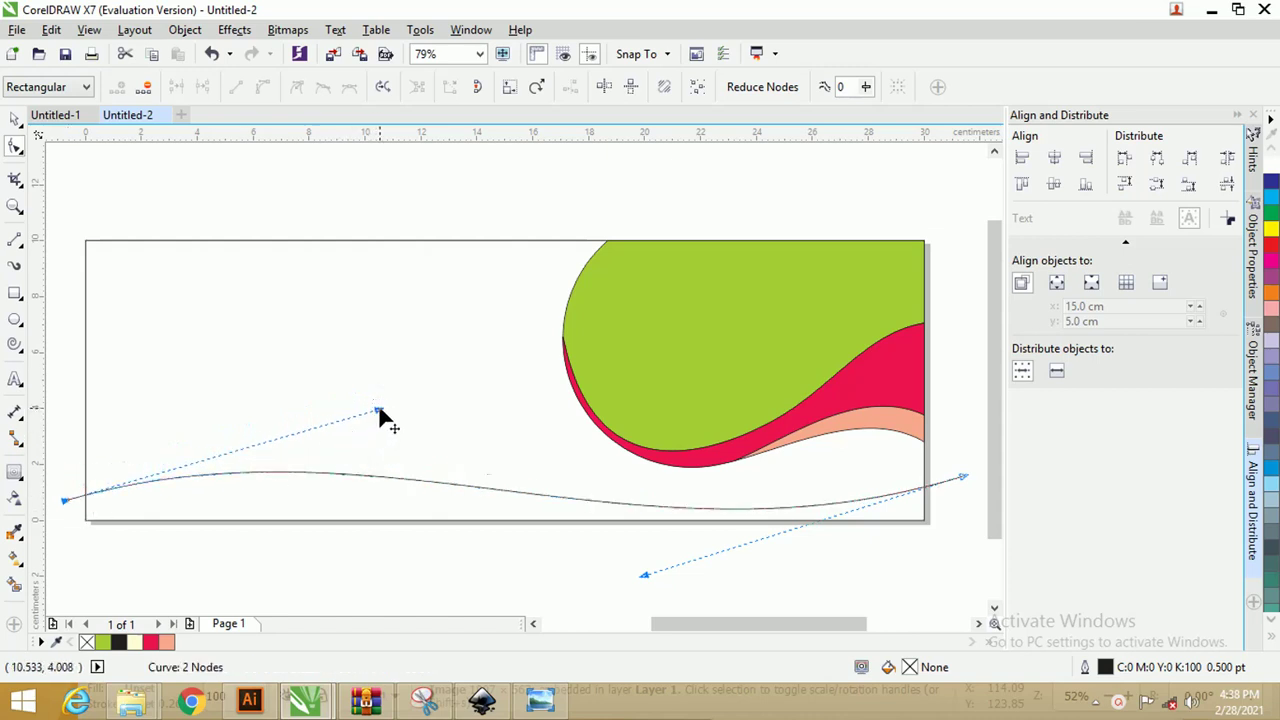
left_click_drag(379, 411, 278, 410)
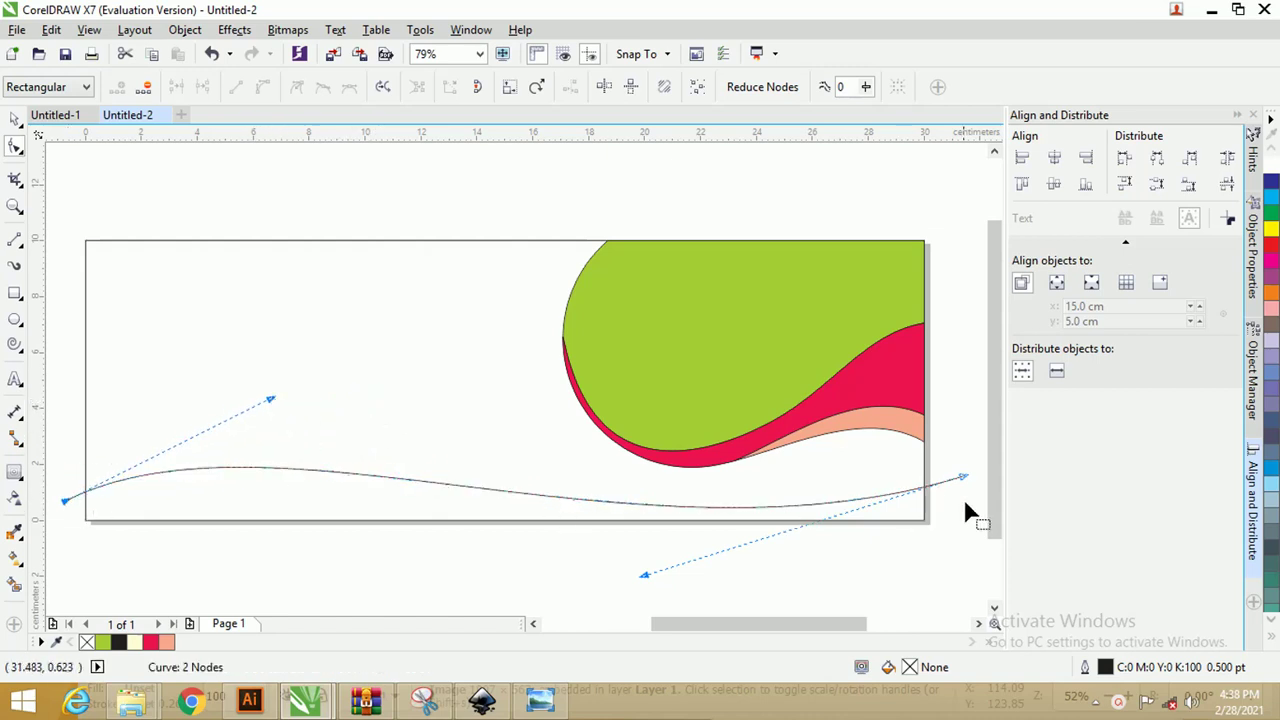
Step: Add a node on the wave about 18 cm across the page and shape a smooth trough there, with a second crest to its right
double_click(592, 506)
left_click_drag(592, 506, 594, 517)
left_click_drag(845, 514, 800, 449)
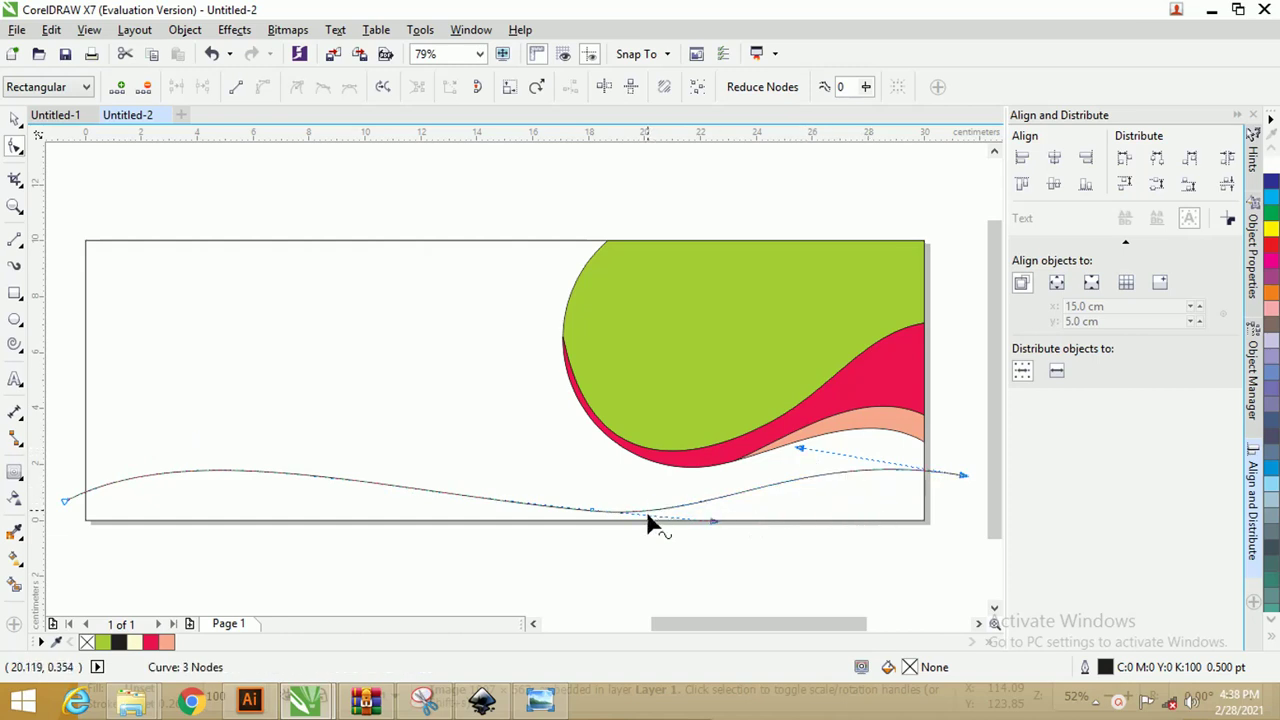
left_click_drag(716, 522, 720, 513)
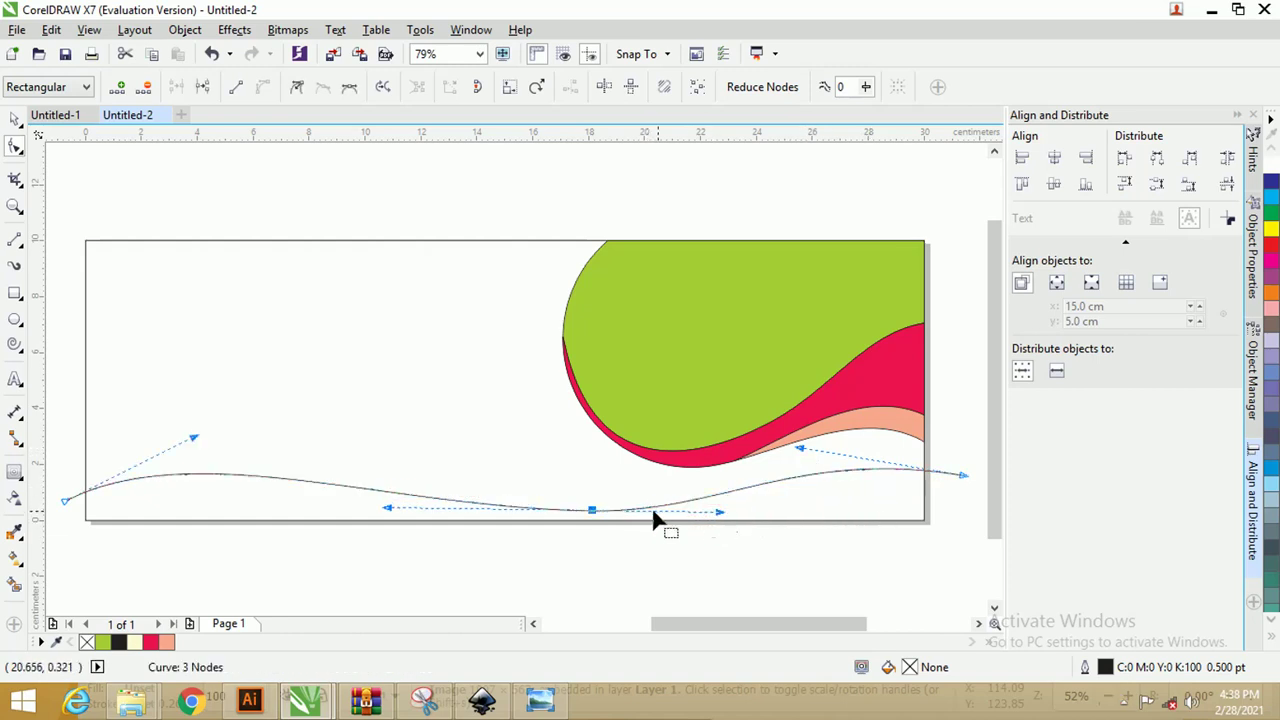
left_click_drag(603, 515, 601, 517)
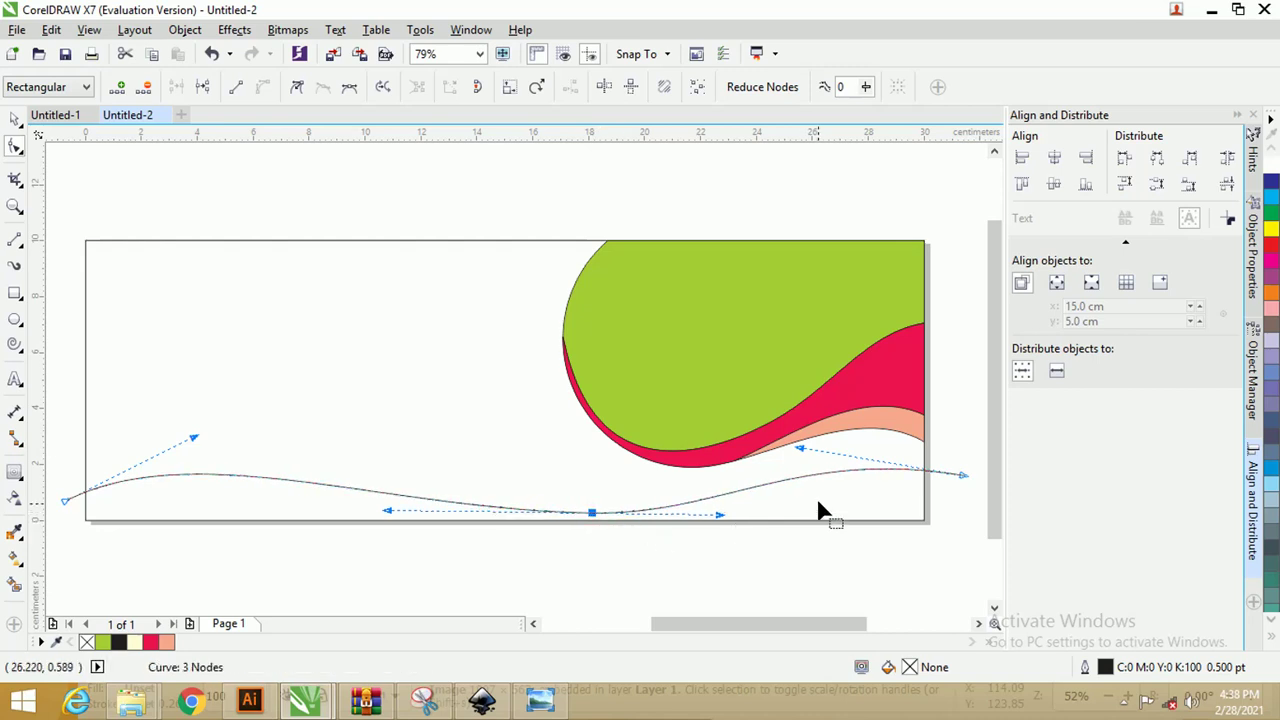
Step: Lower the wave's right end outside the page and adjust its handle so the right crest rounds off before the page edge
left_click_drag(802, 447, 865, 447)
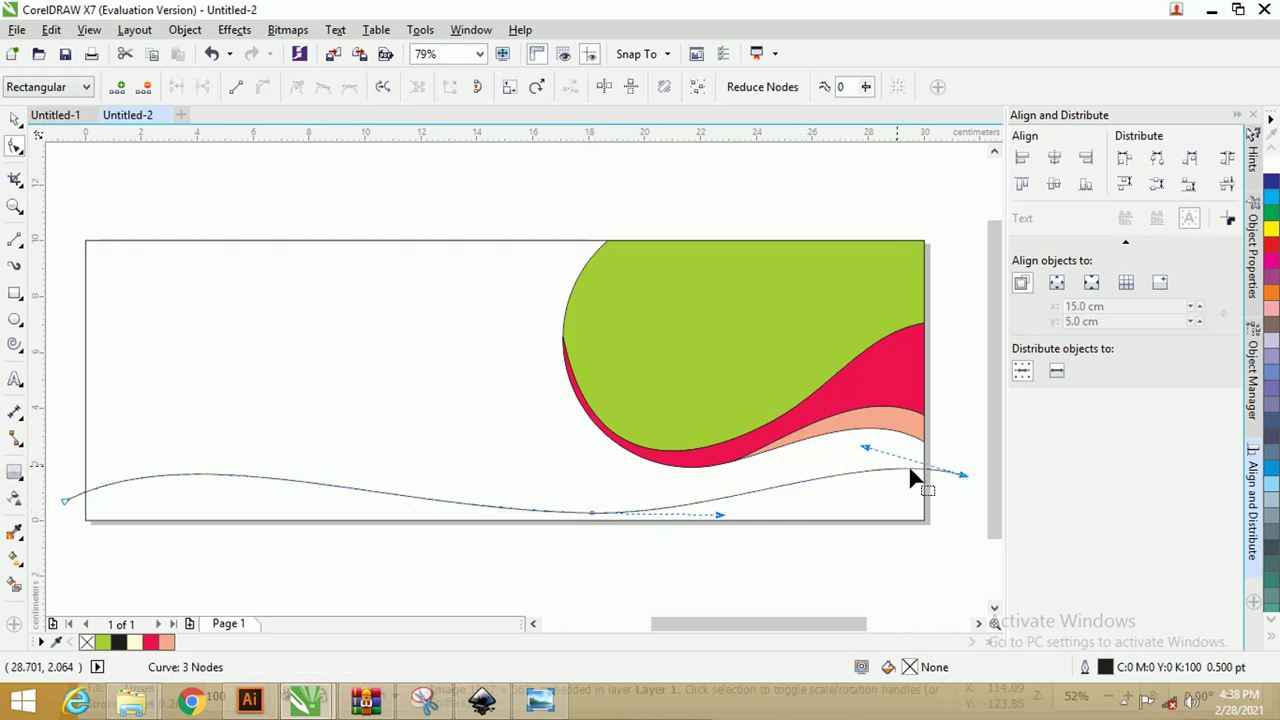
left_click_drag(963, 478, 961, 490)
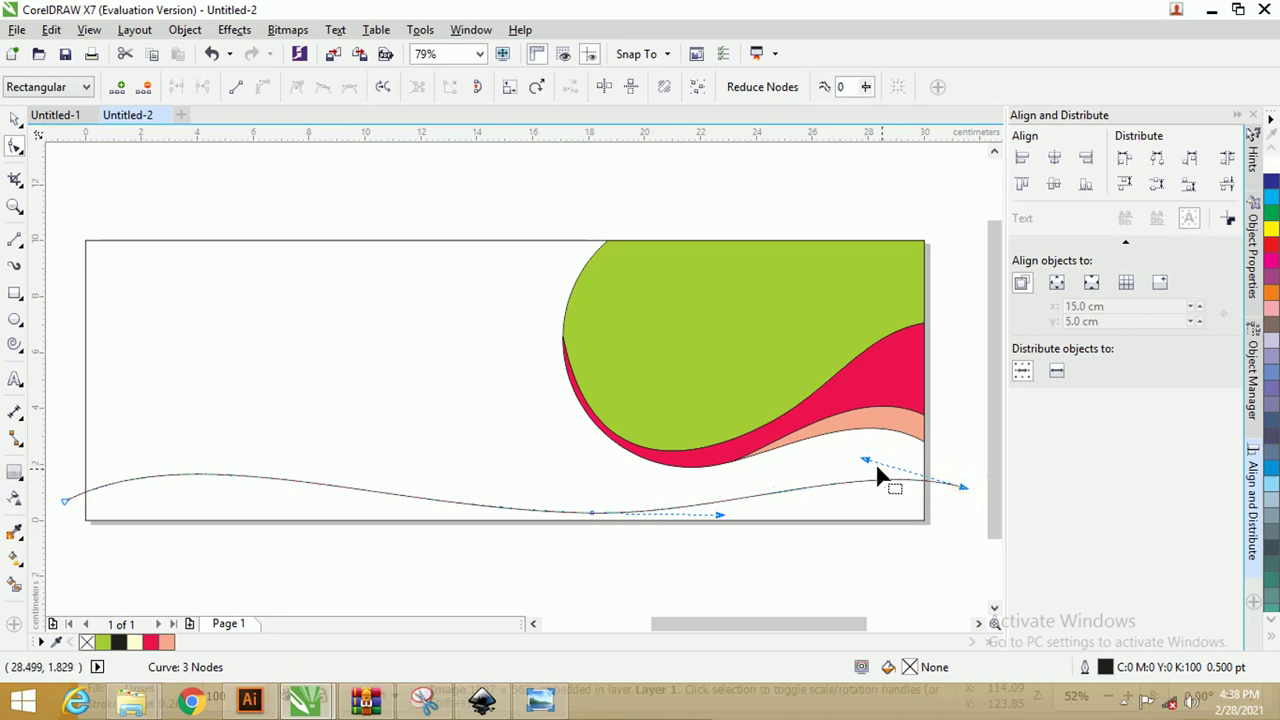
left_click_drag(866, 460, 872, 453)
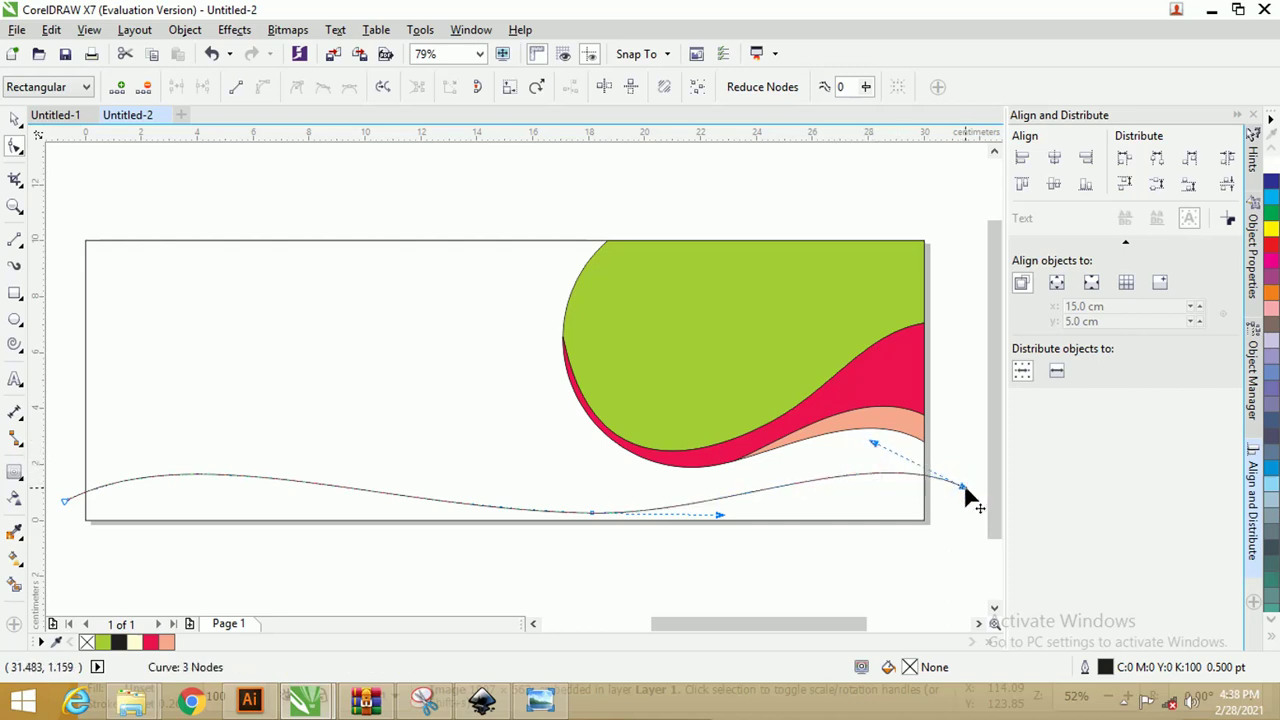
left_click_drag(966, 486, 961, 508)
left_click_drag(872, 460, 870, 441)
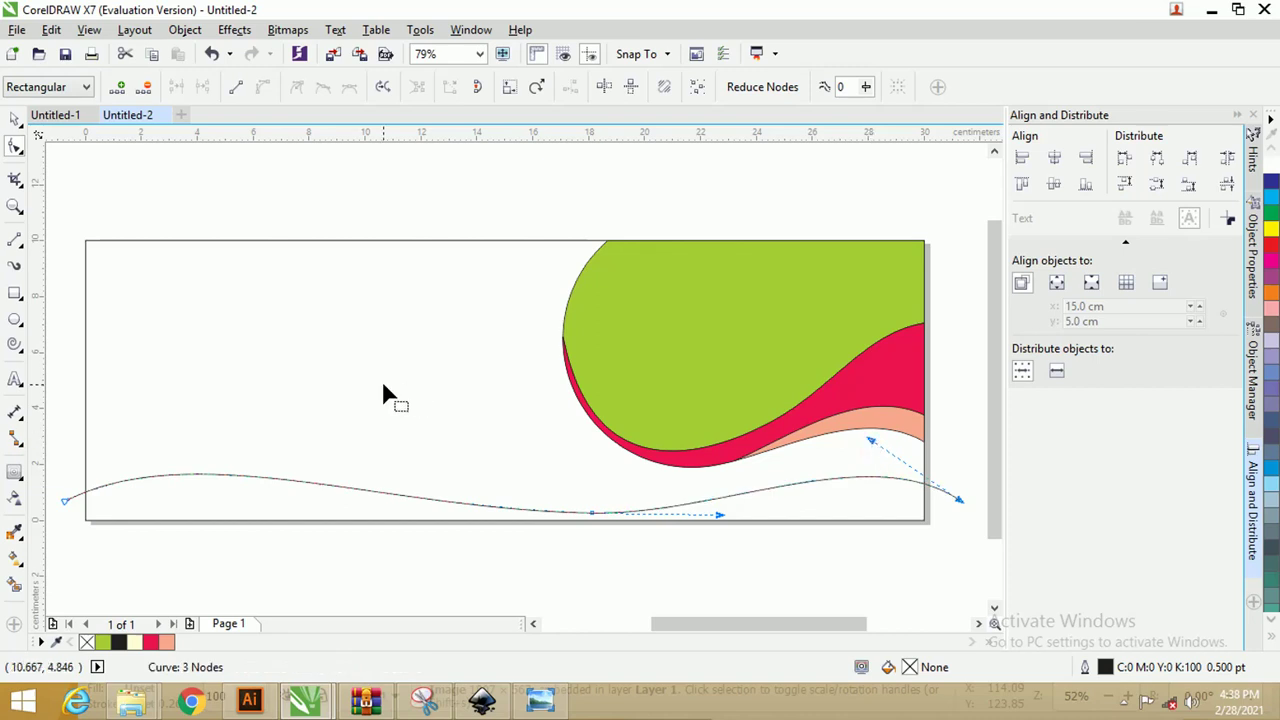
Step: Lower the wave's left end slightly and adjust its handle to steepen the rise into the left crest
left_click(65, 501)
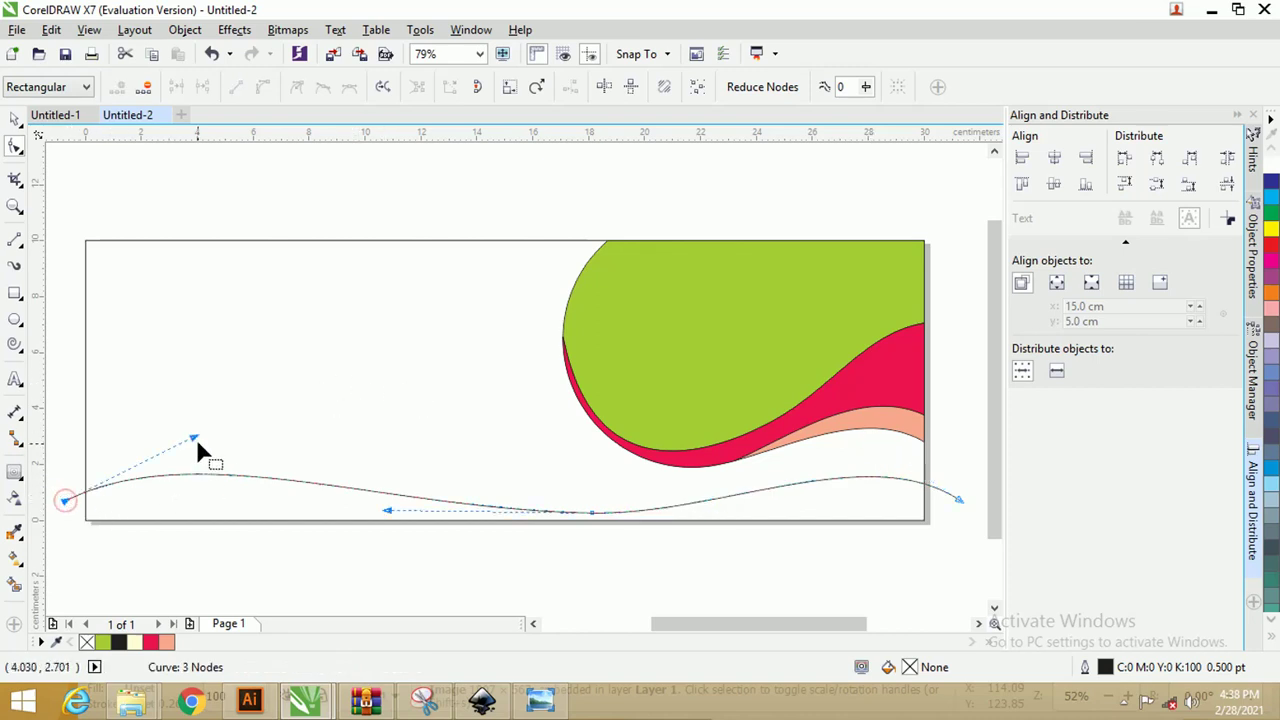
left_click_drag(197, 445, 196, 422)
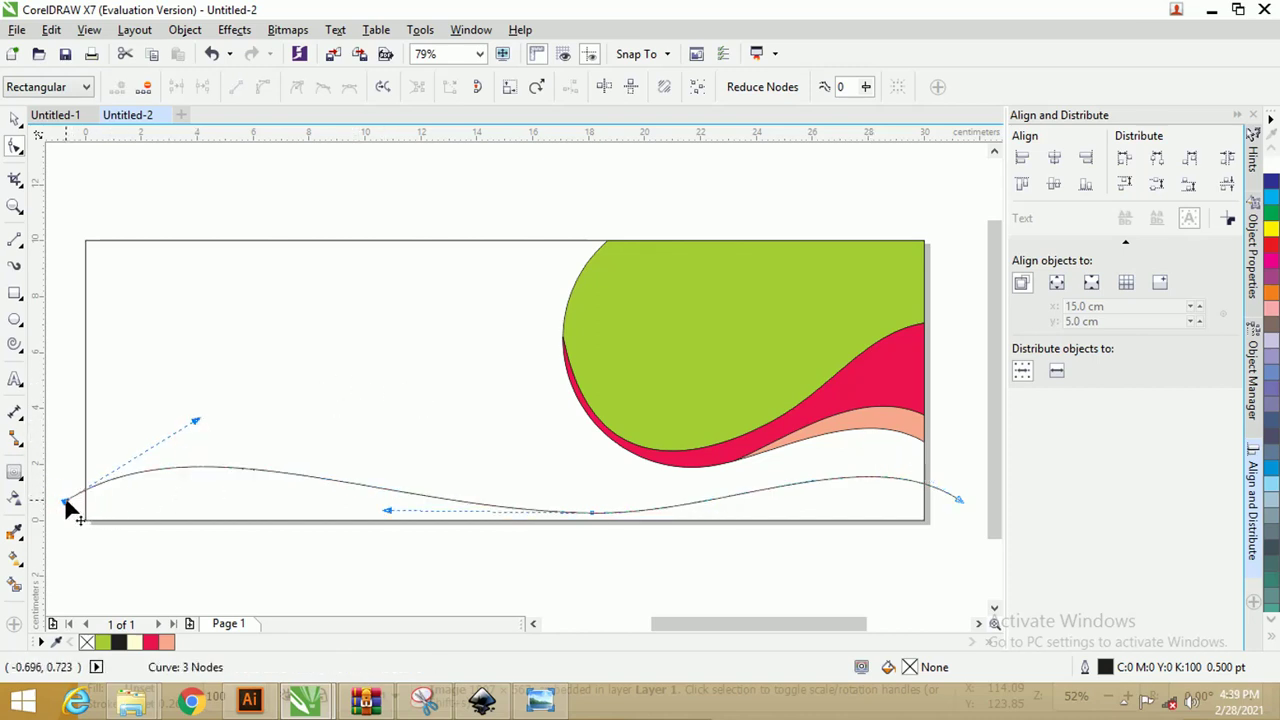
left_click_drag(68, 508, 64, 512)
left_click_drag(194, 437, 190, 421)
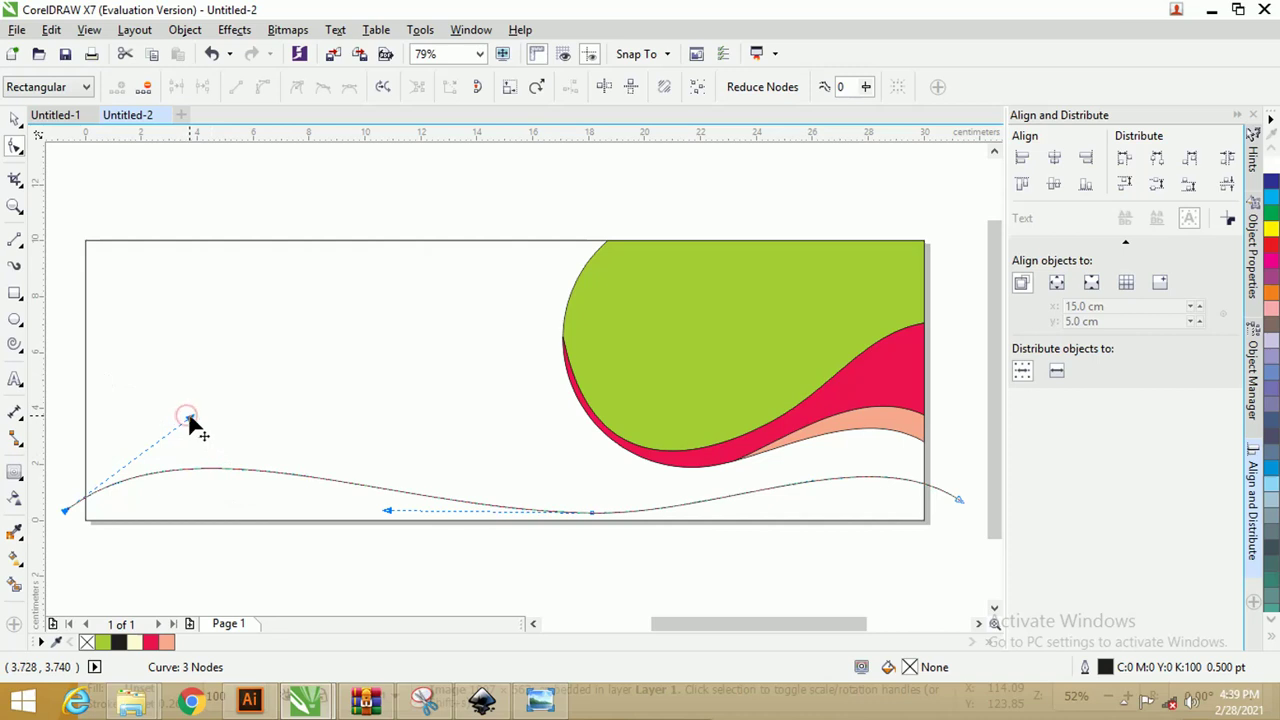
left_click_drag(190, 419, 175, 430)
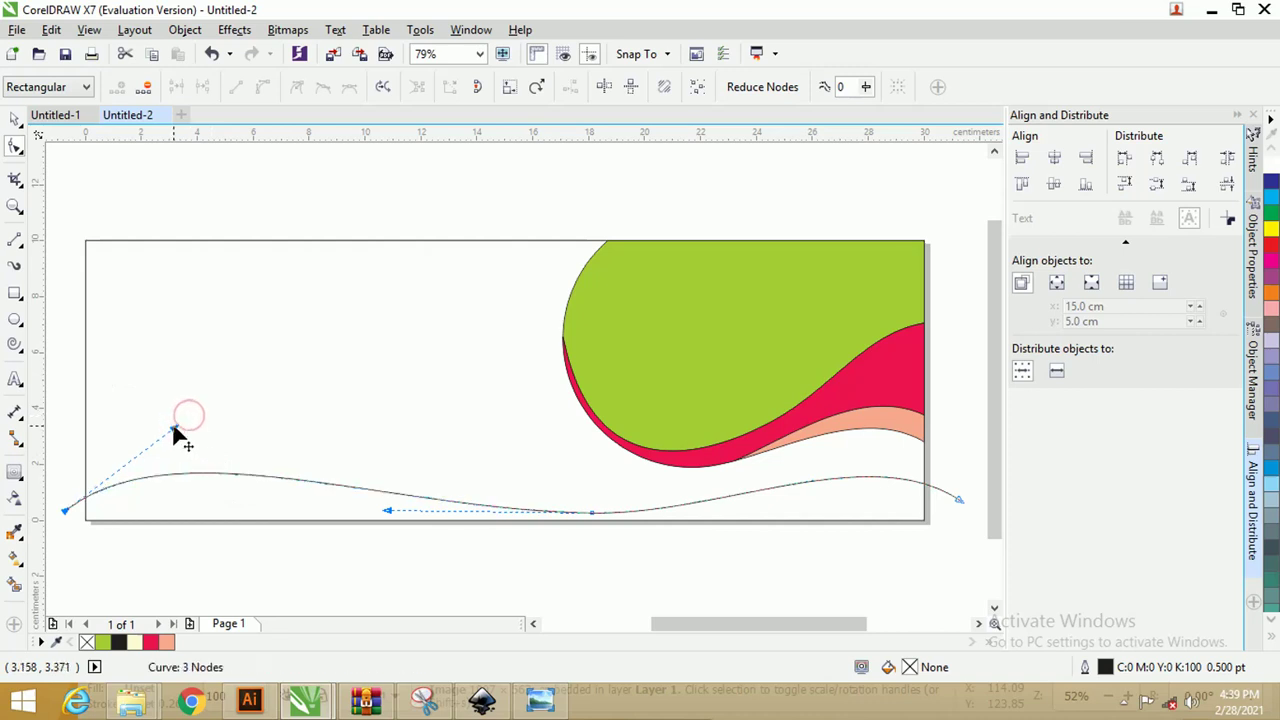
Step: Duplicate the wave curve and offset the copy about 0.9 cm to the right
left_click(15, 119)
left_click(121, 146)
left_click(345, 490)
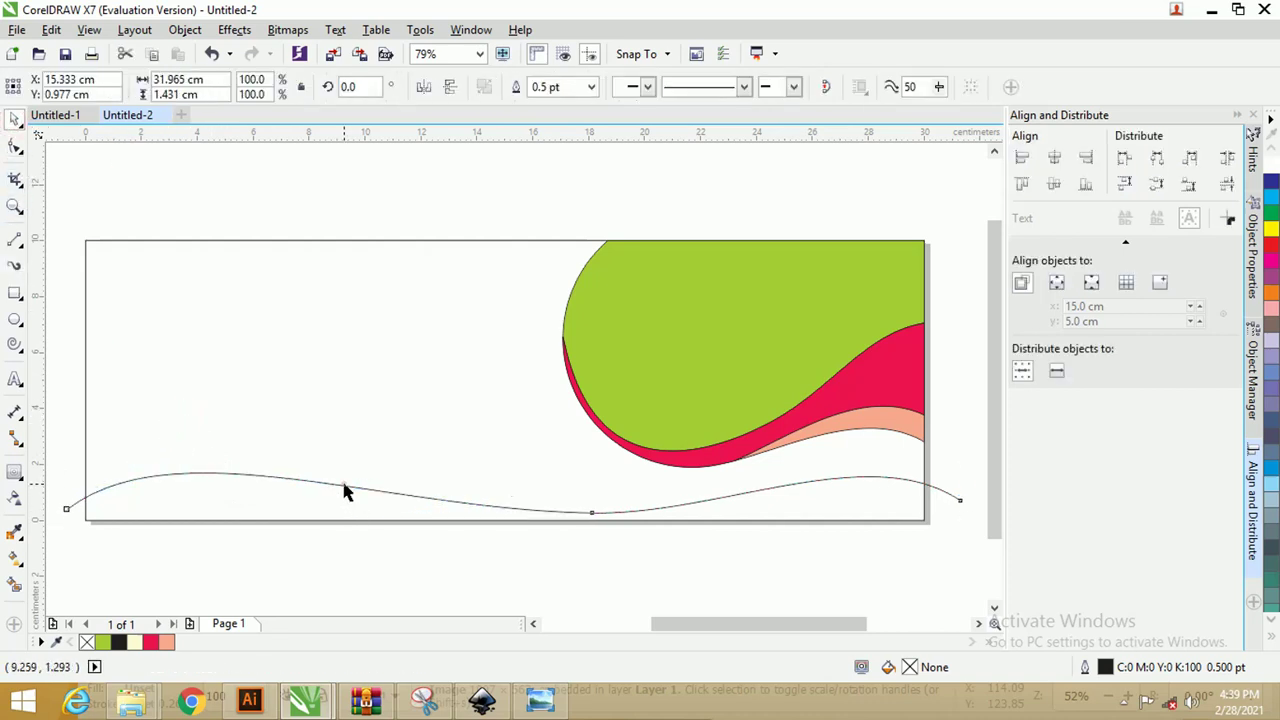
left_click(345, 490)
key("F10")
left_click(340, 491)
left_click(337, 486)
left_click_drag(337, 486, 351, 484)
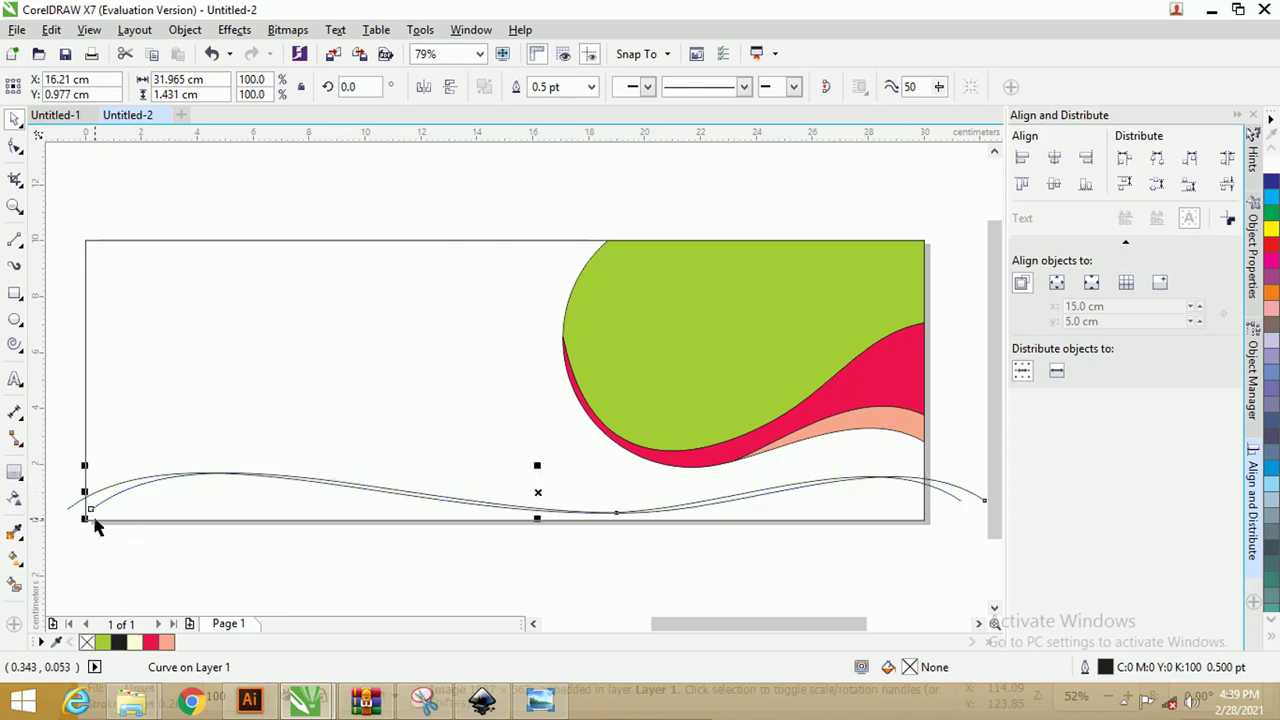
Step: Move the duplicate's left end outside the page's lower-left corner and lengthen its handle so its crest crosses the original wave
left_click(14, 147)
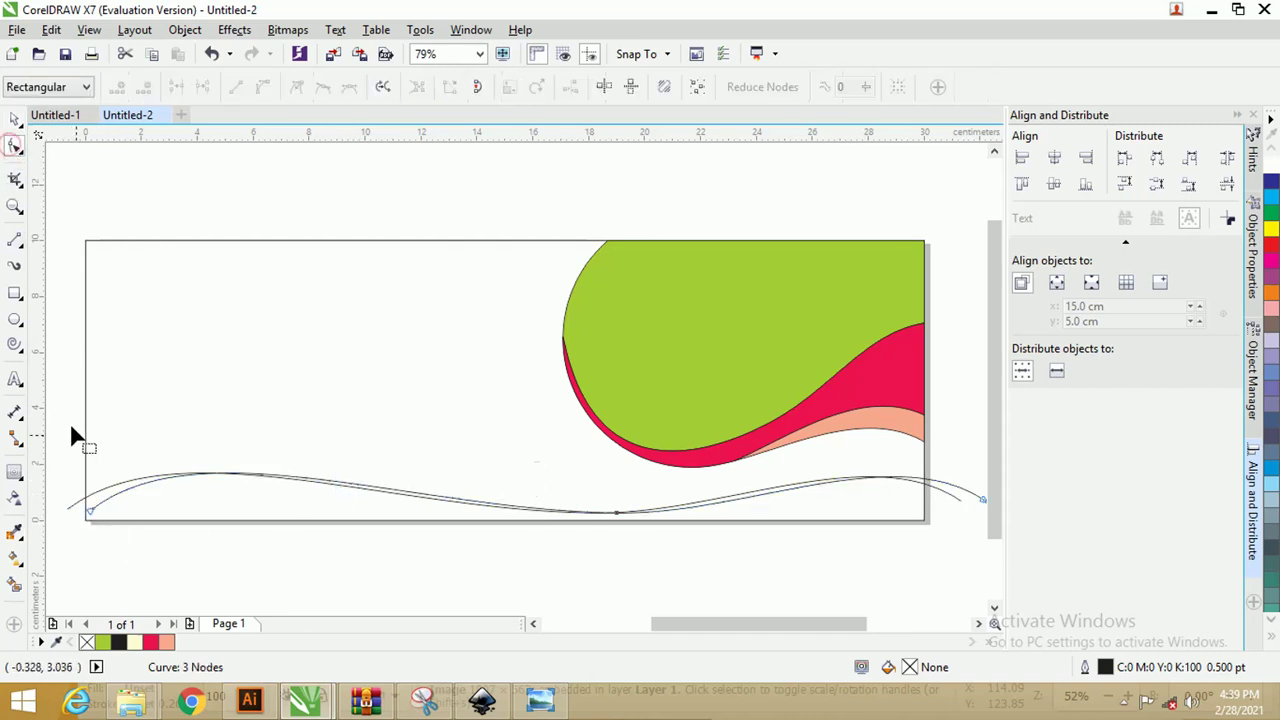
mouse_move(92, 513)
left_mouse_down()
mouse_move(77, 531)
mouse_move(86, 526)
left_mouse_up()
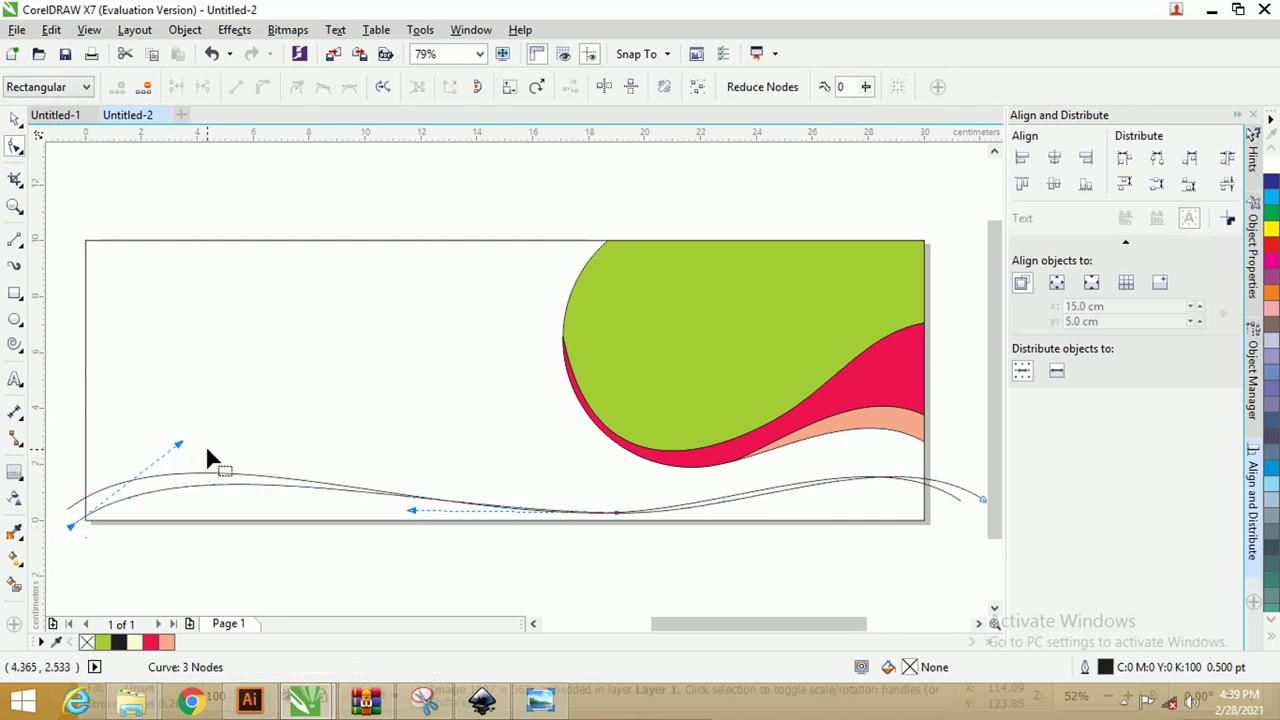
left_click_drag(179, 446, 206, 416)
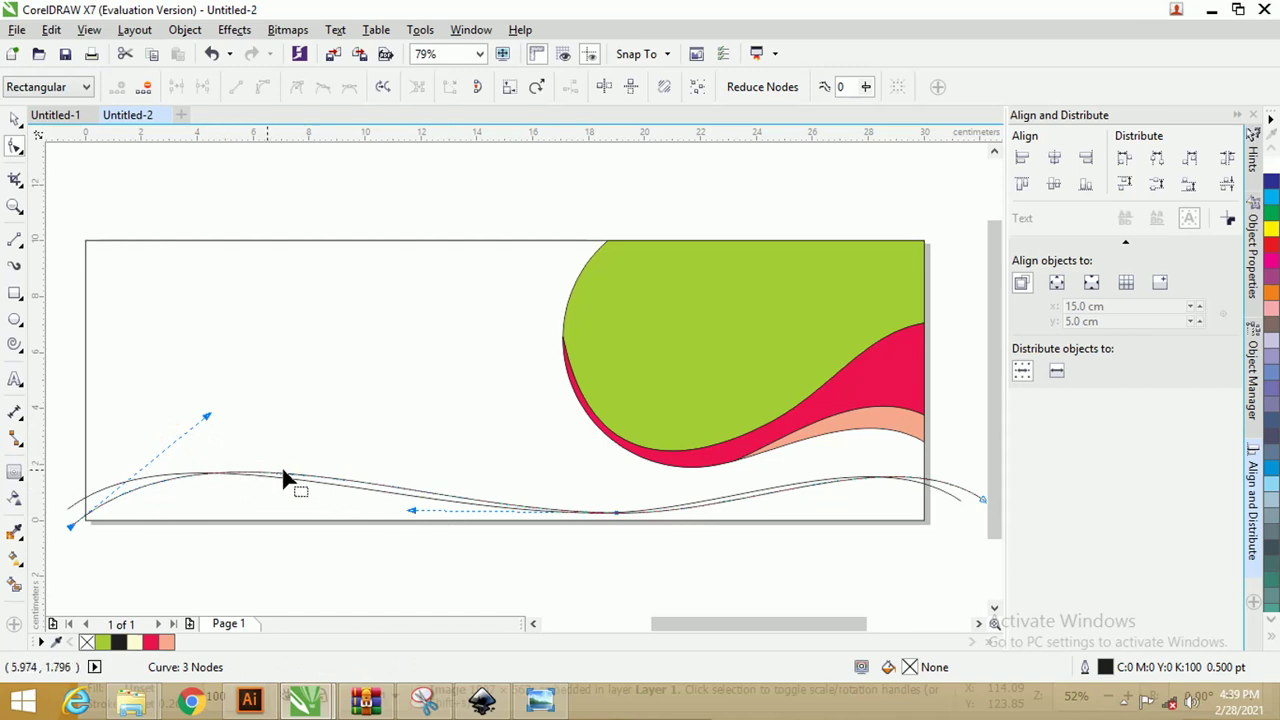
Step: Move the original wave's right end outside the page's lower-right corner and raise its handle so its right crest crosses the duplicate wave
scroll(651, 491, "down", 2)
key("z")
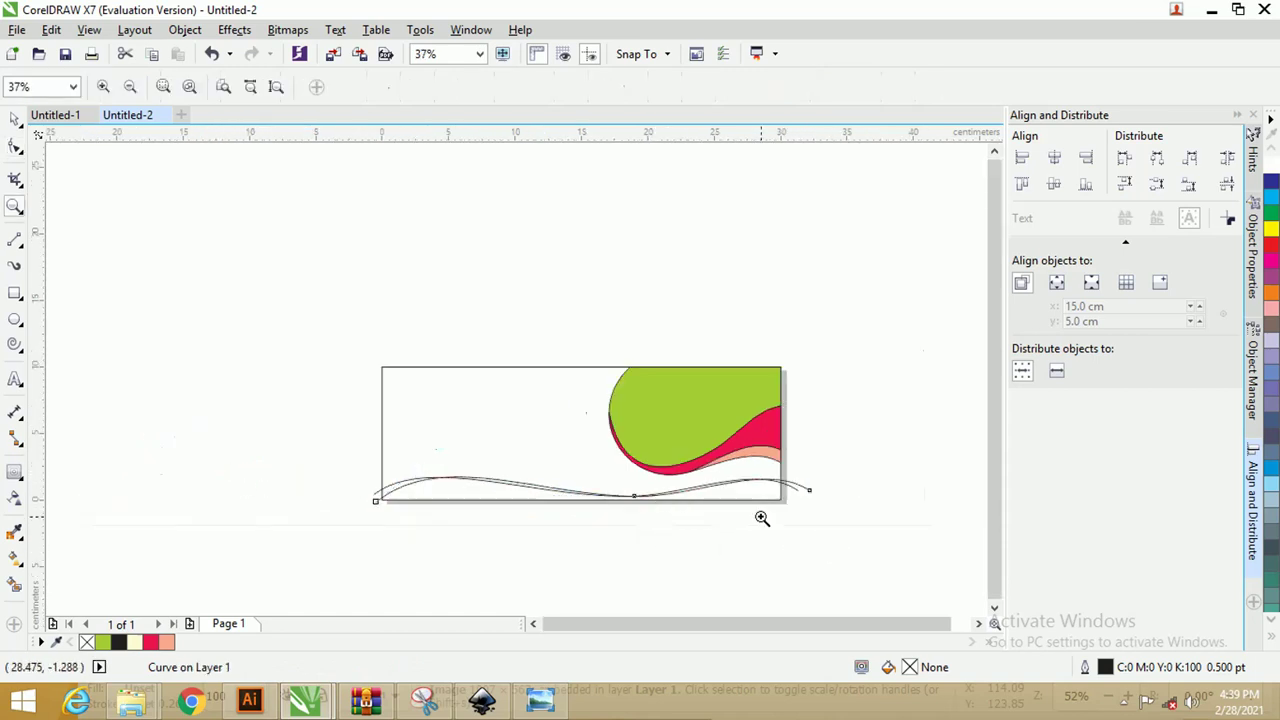
left_click_drag(720, 457, 851, 545)
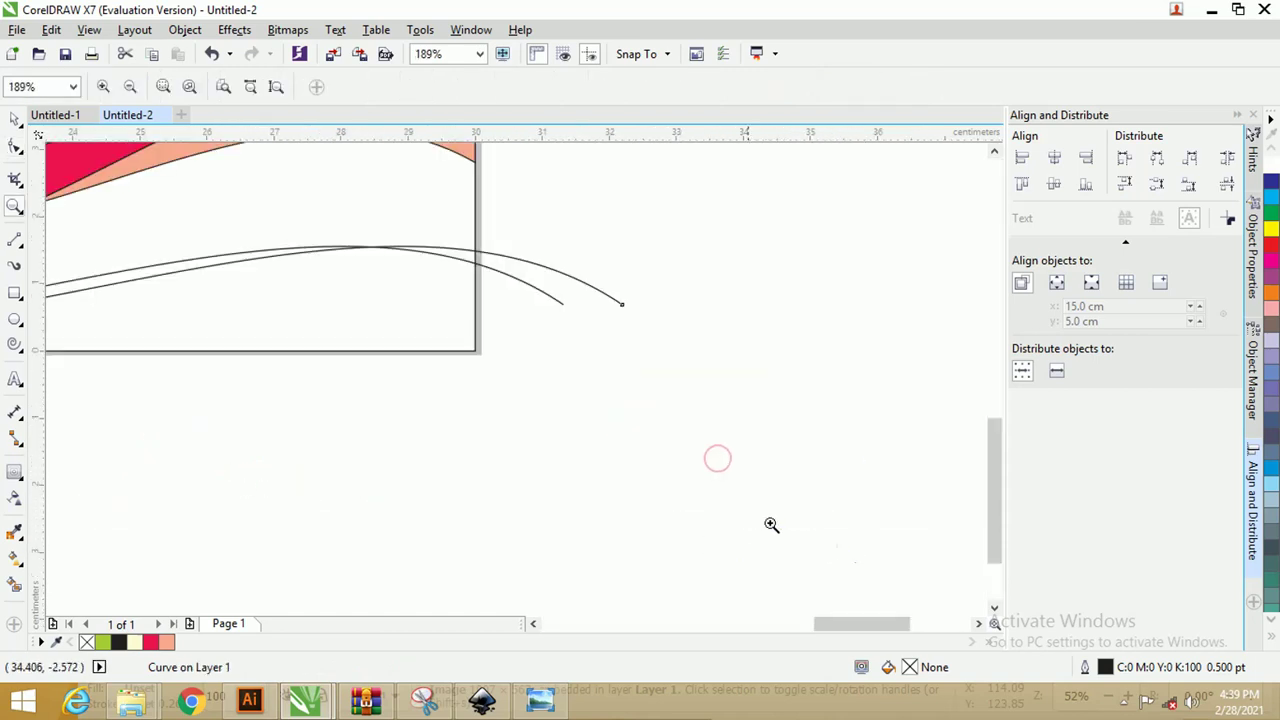
left_click(15, 146)
scroll(670, 335, "down", 2)
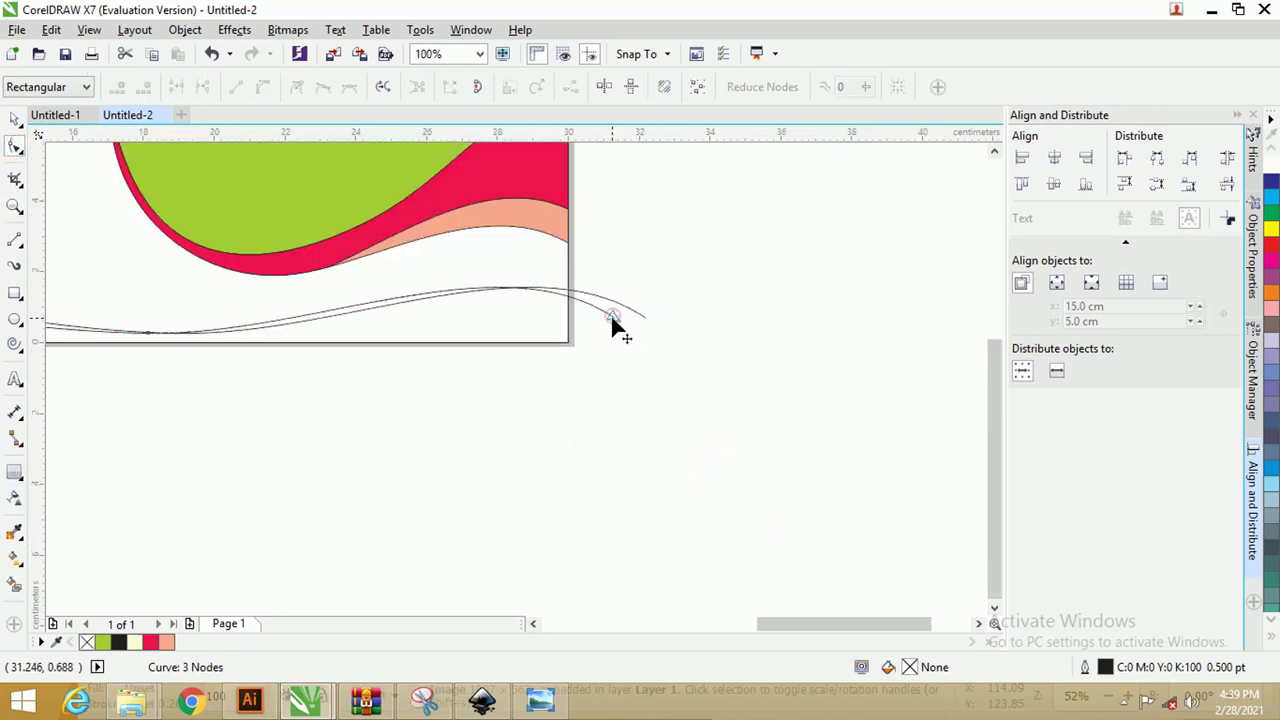
left_click_drag(612, 318, 600, 357)
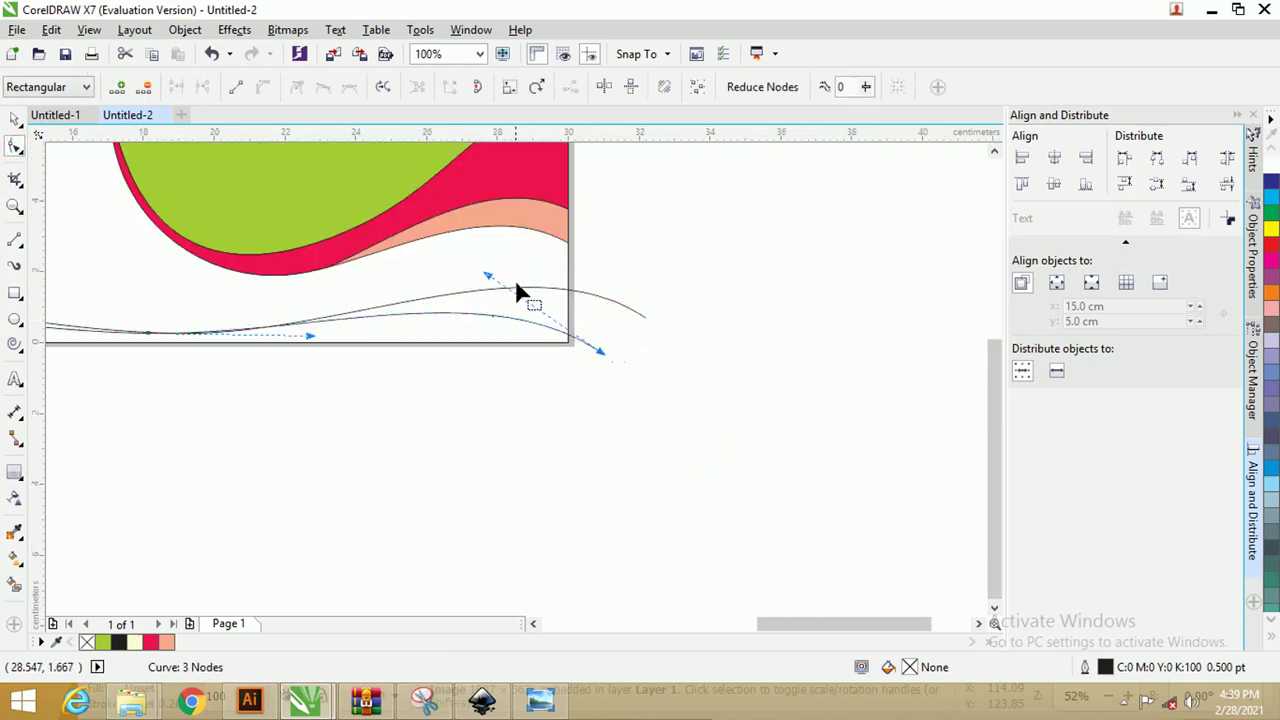
left_click_drag(493, 287, 457, 230)
scroll(590, 366, "down", 2)
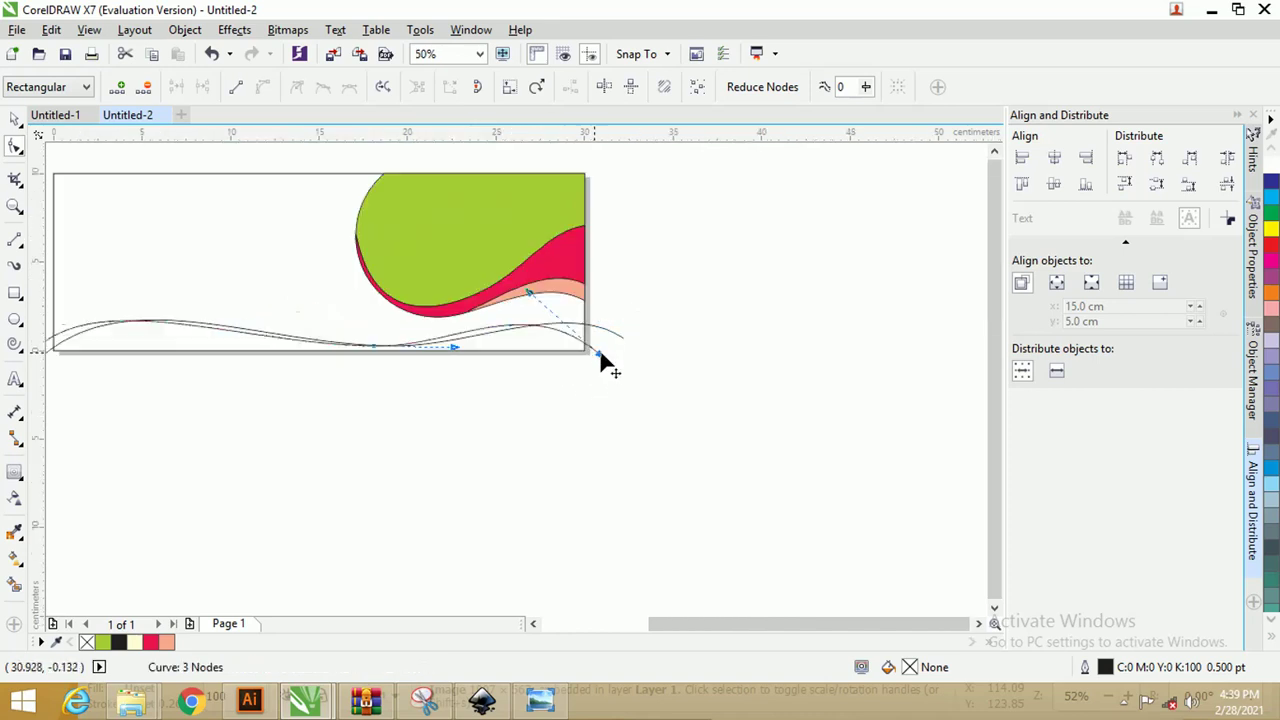
left_click(14, 120)
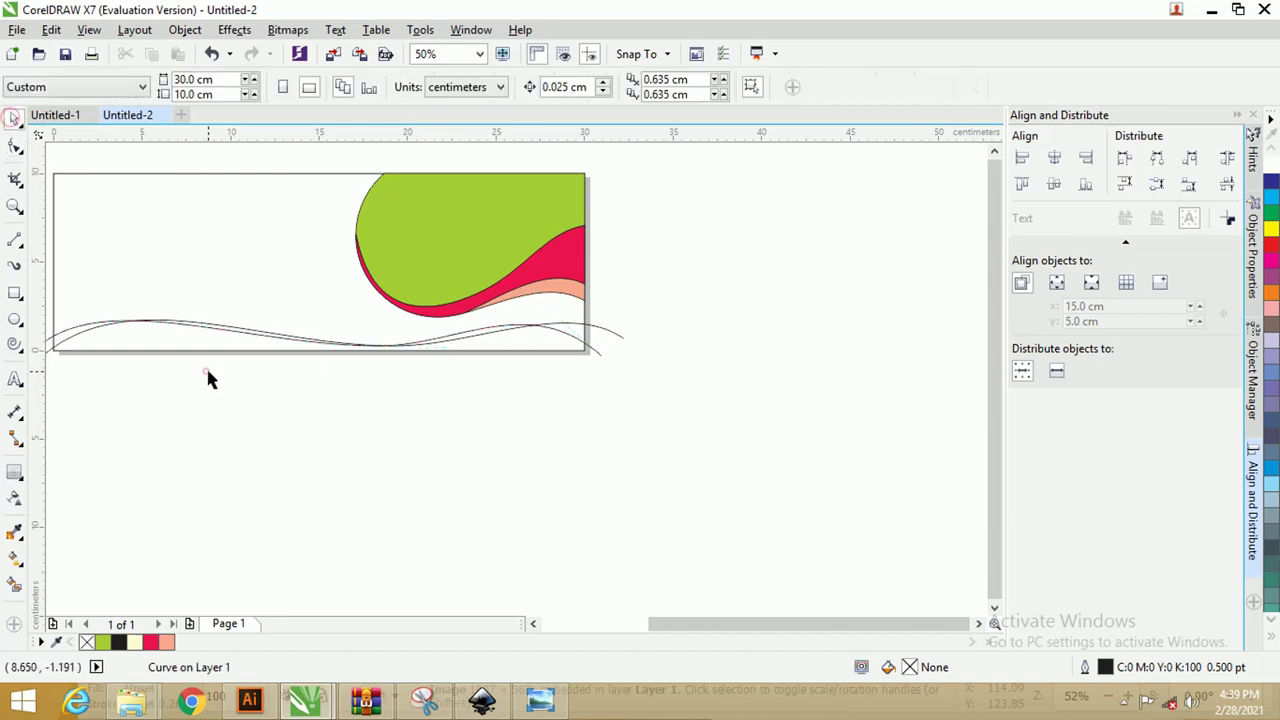
left_click(206, 372)
scroll(460, 388, "down", 1)
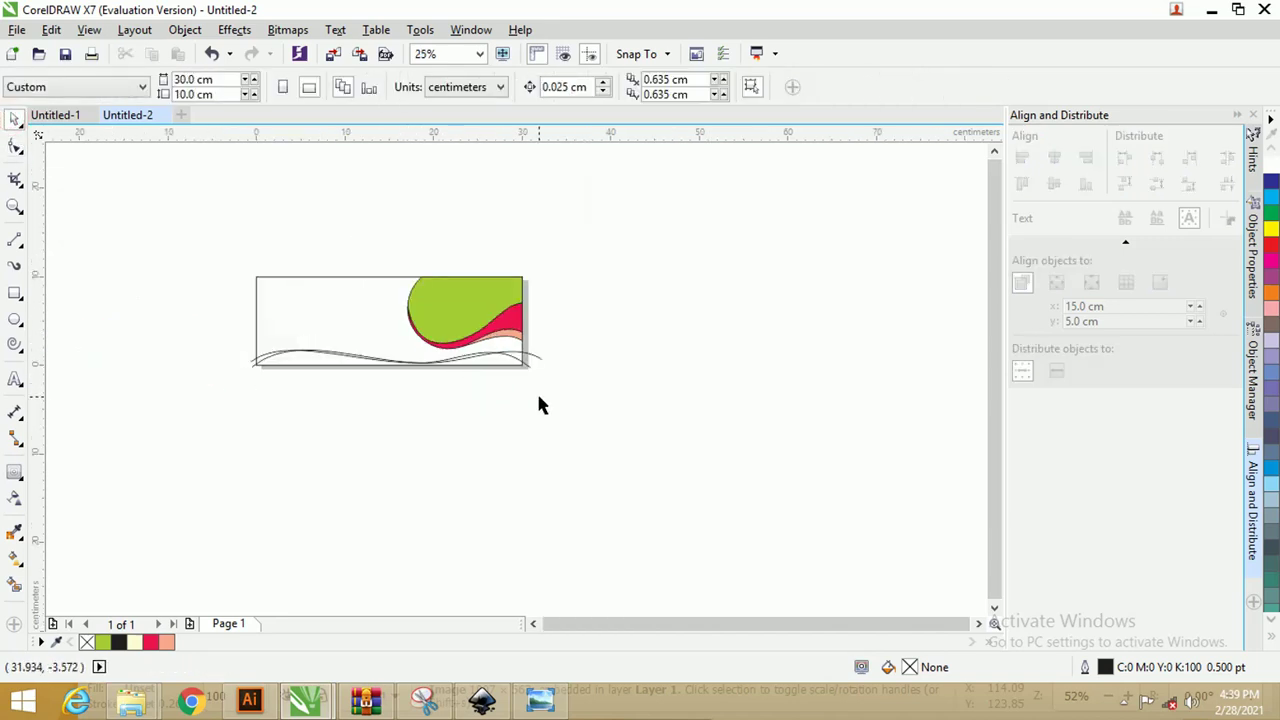
Step: Smart-fill the leftmost sliver between the waves with salmon (M40 Y40) and the area below both waves with light yellow (Y60)
key("z")
left_click_drag(208, 260, 606, 440)
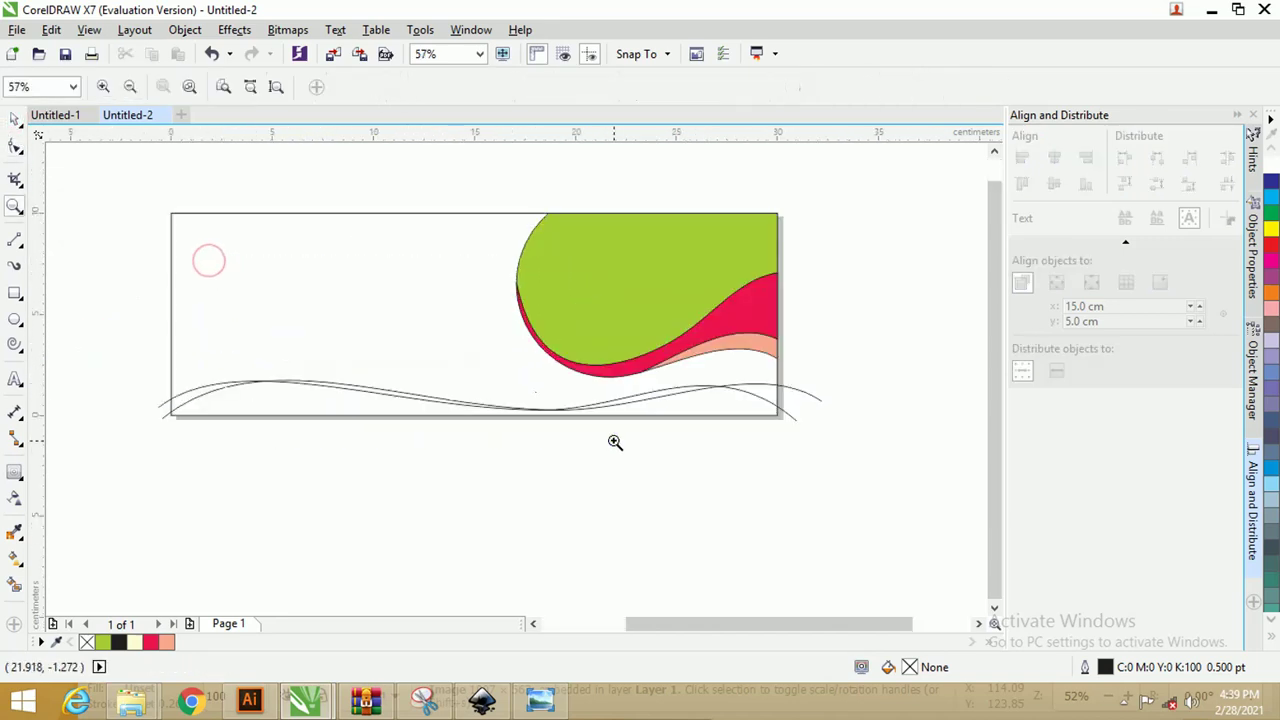
left_click(14, 587)
left_click(183, 398)
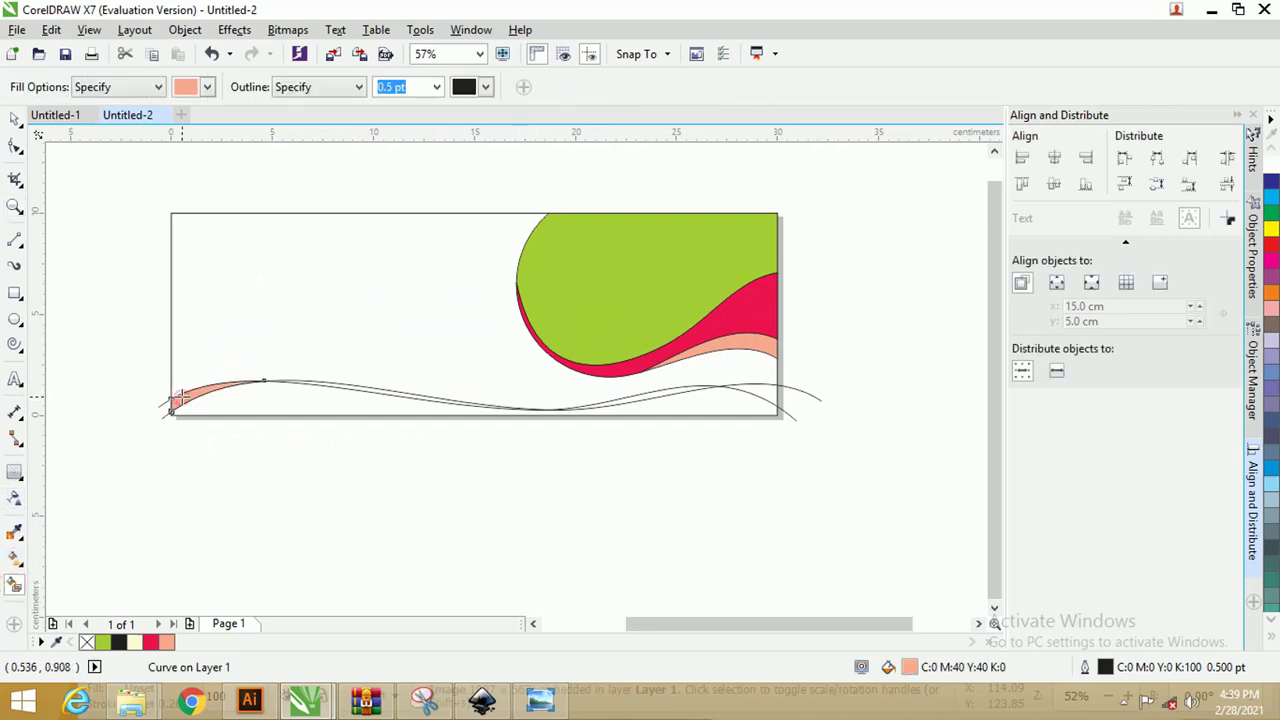
left_click(208, 87)
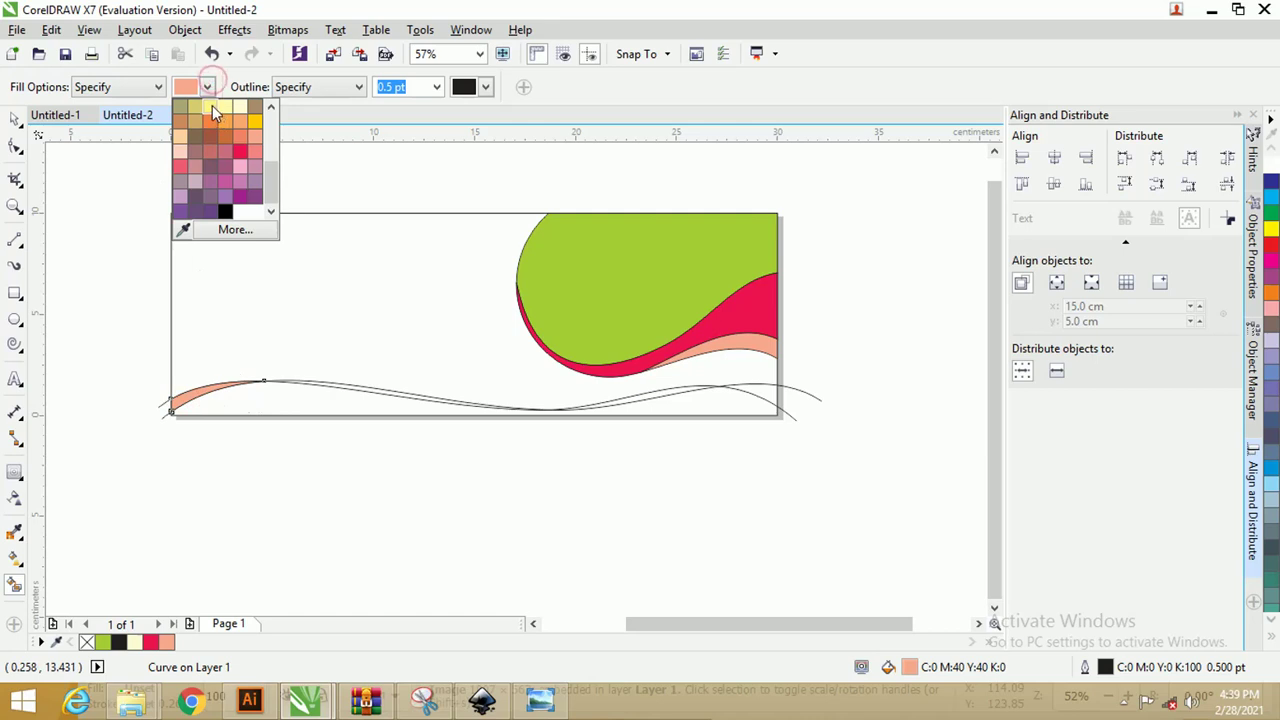
left_click(212, 105)
left_click(260, 398)
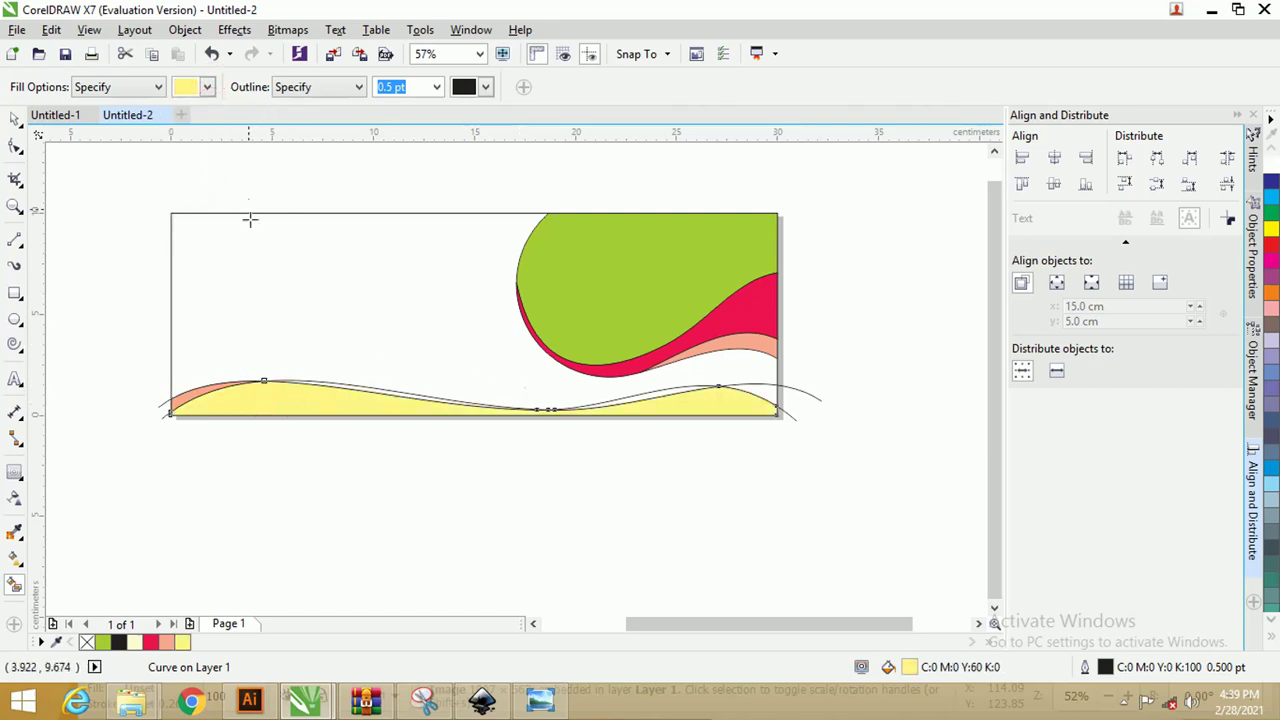
Step: Smart-fill the remaining slivers between the two waves, through to the page's right edge, with light orange (M40 Y60)
left_click(207, 87)
left_click(236, 121)
left_click(357, 386)
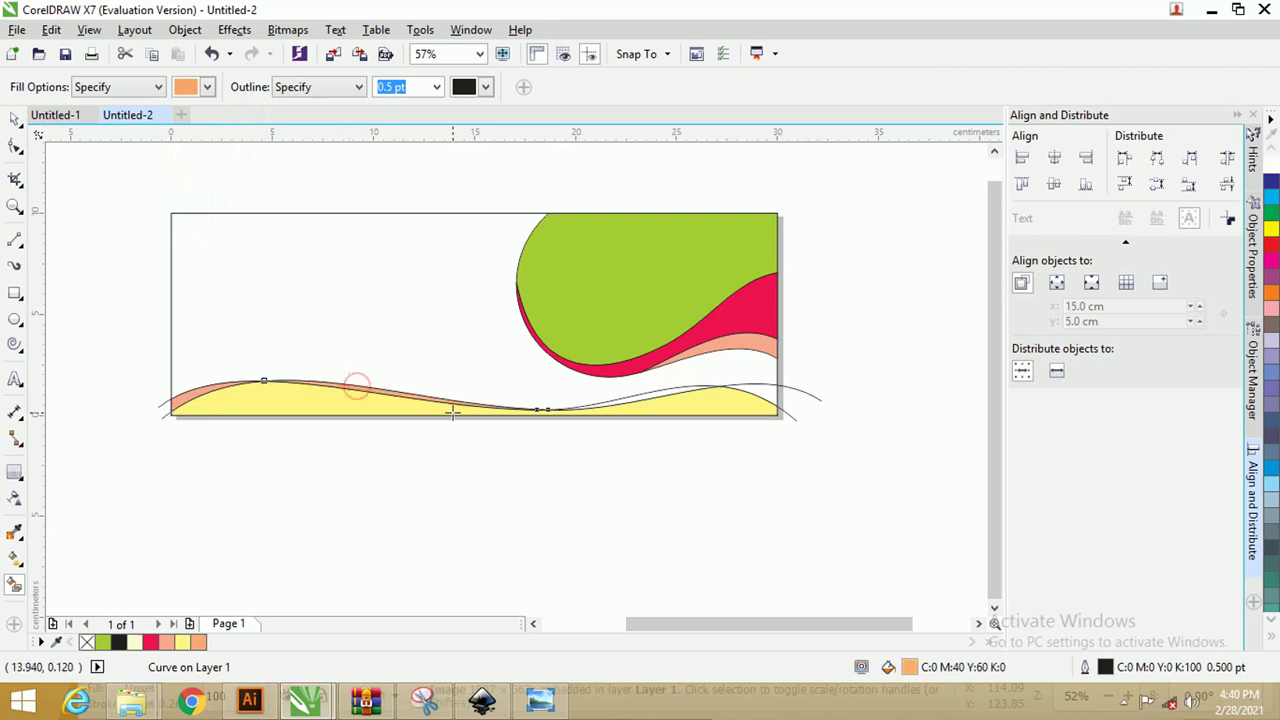
left_click(677, 390)
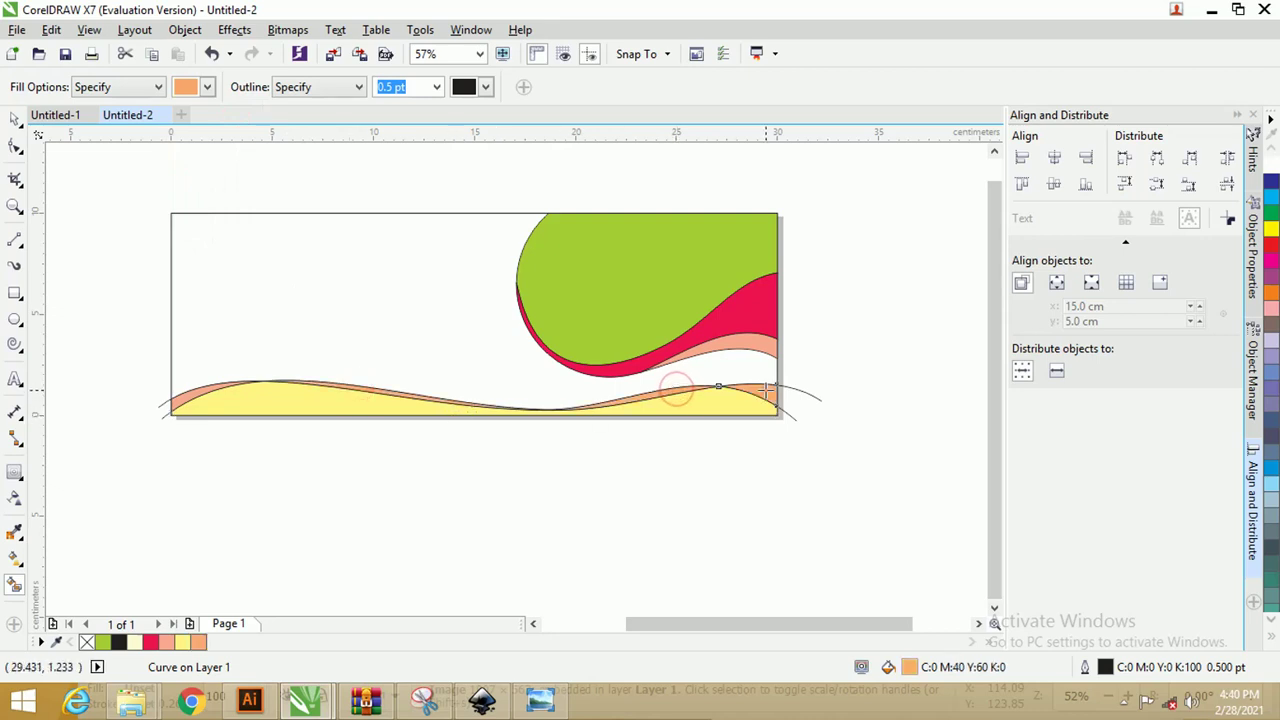
Step: Select the two original wave curves that extend beyond the page edges and delete them
left_click(15, 119)
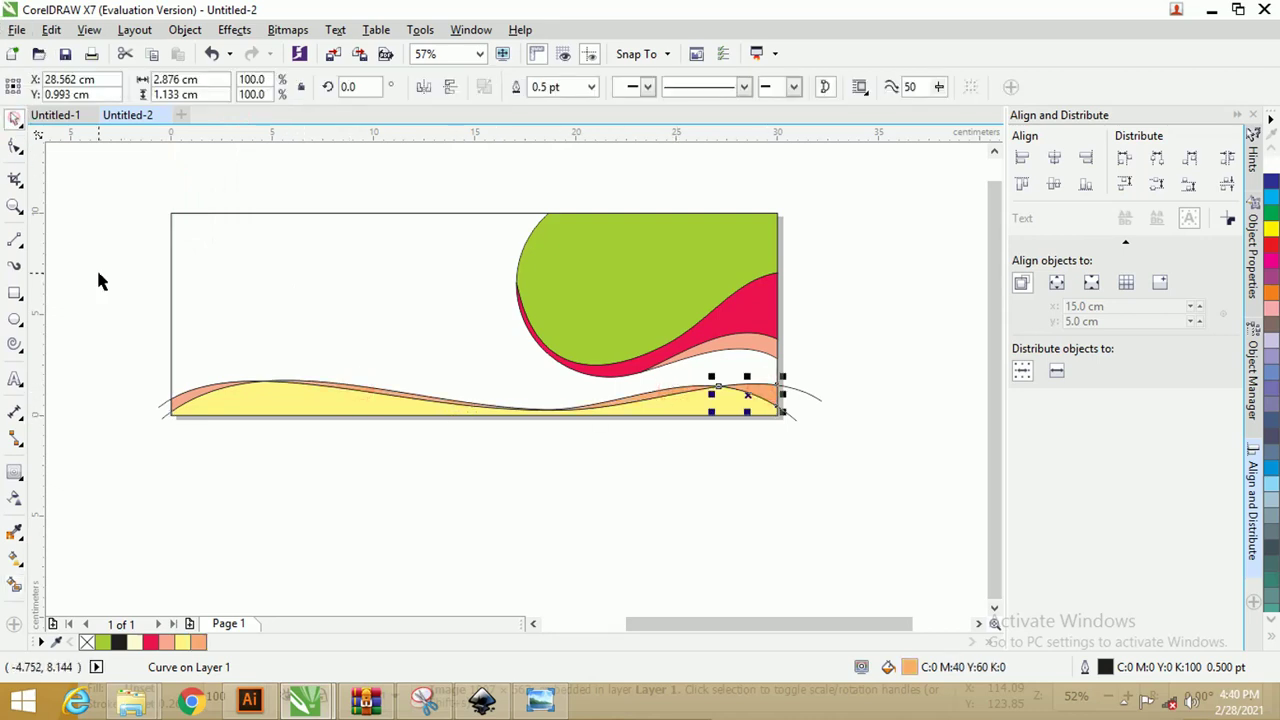
left_click(147, 365)
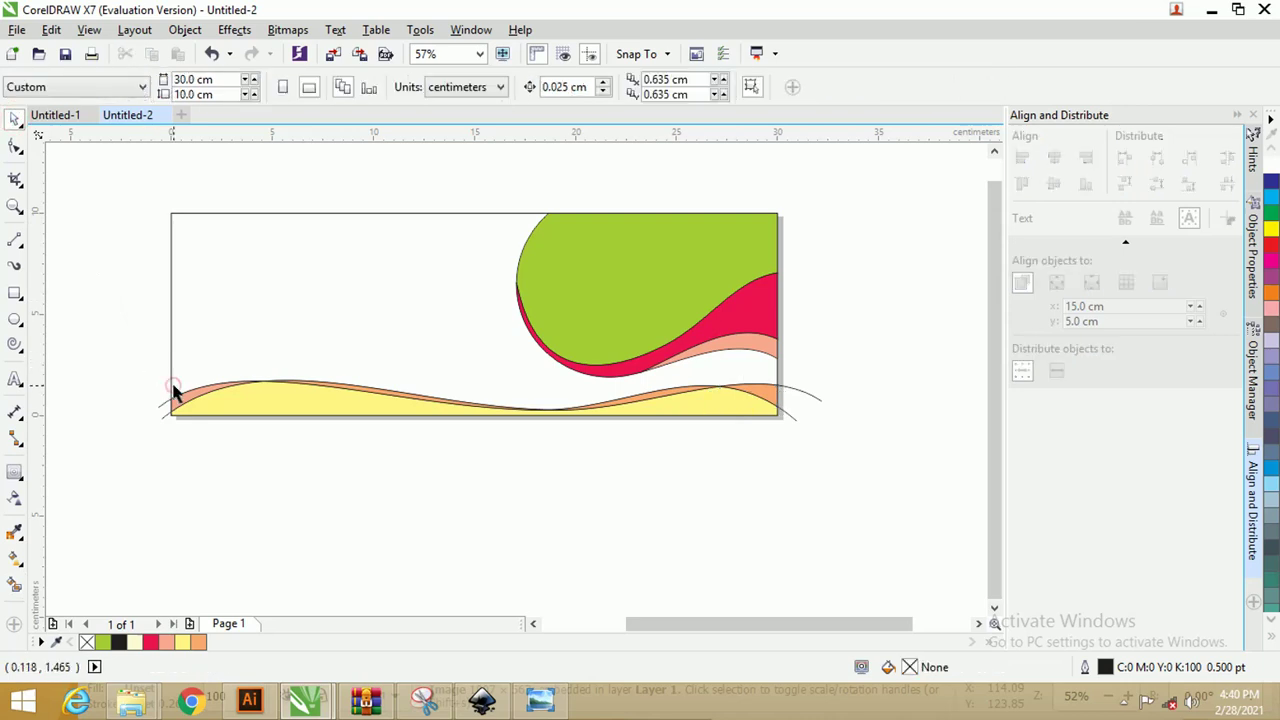
left_click(165, 385)
left_click_drag(158, 376, 167, 430)
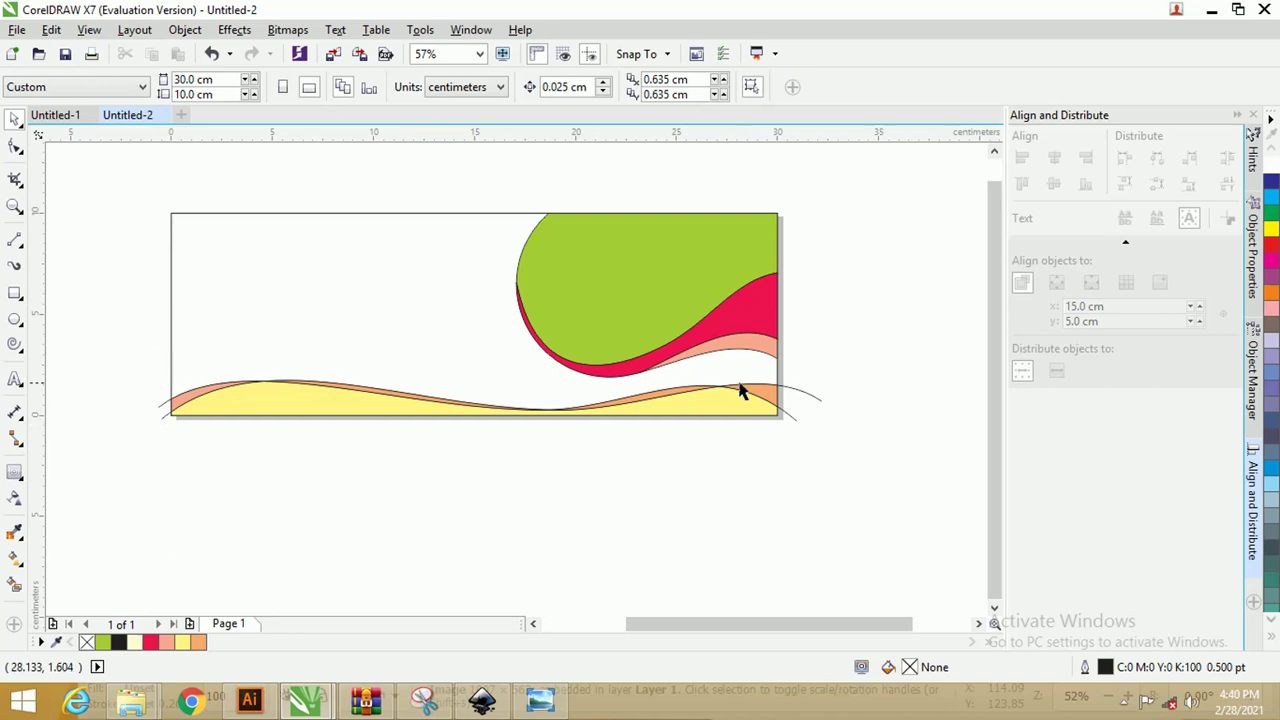
left_click(792, 394)
left_click(784, 404, "shift")
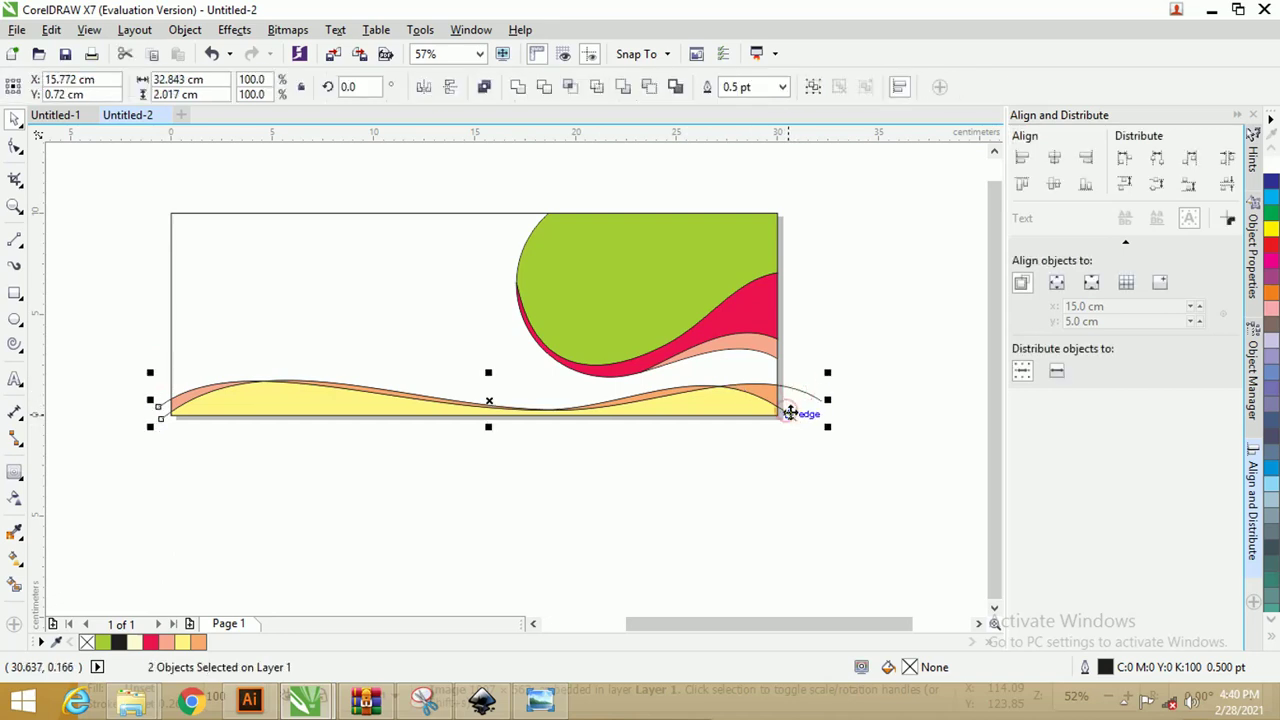
left_click(790, 413)
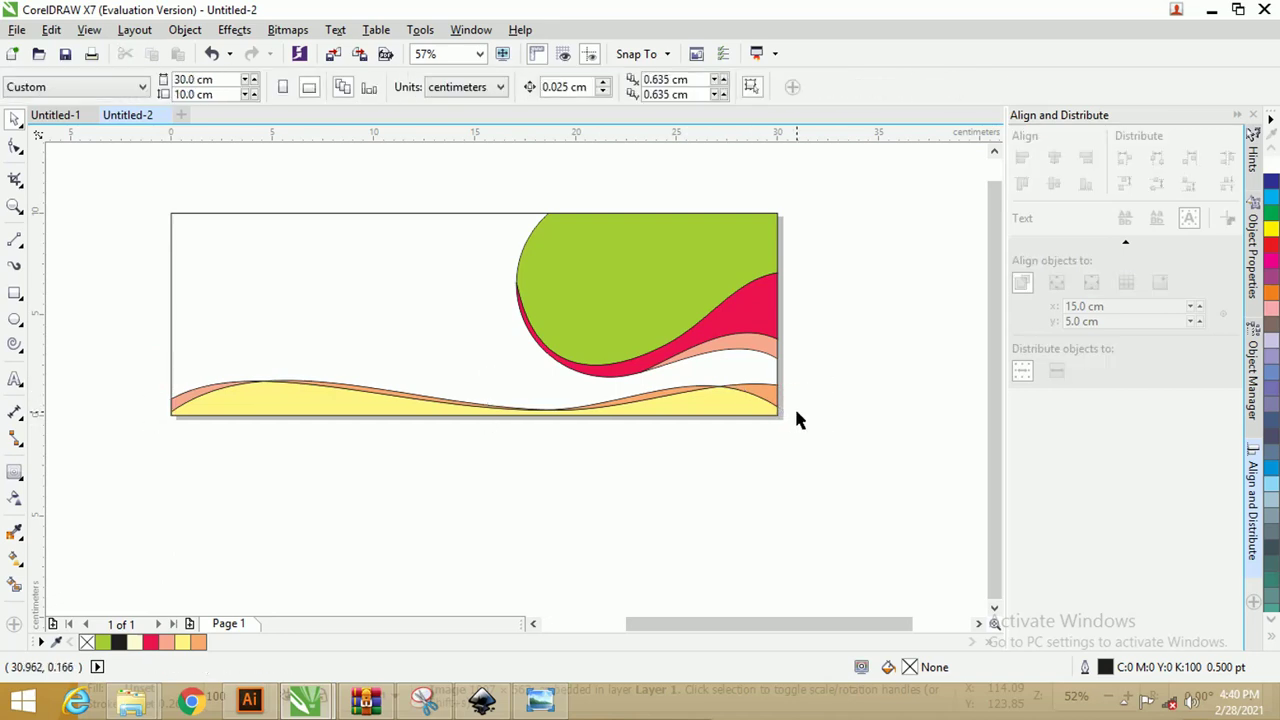
Step: Fill the page-sized background rectangle with dark navy #000B26 from the document colors
key("ctrl+a")
key("shift+F2")
left_click(754, 189)
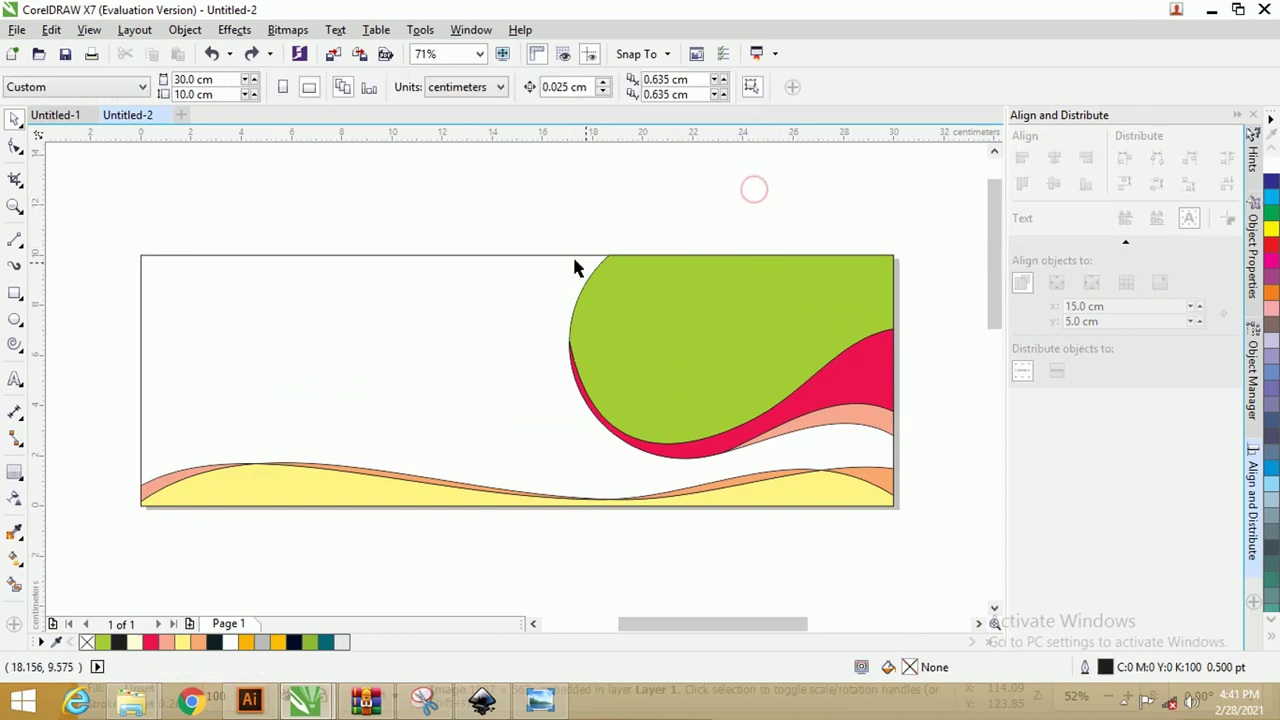
left_click(503, 271)
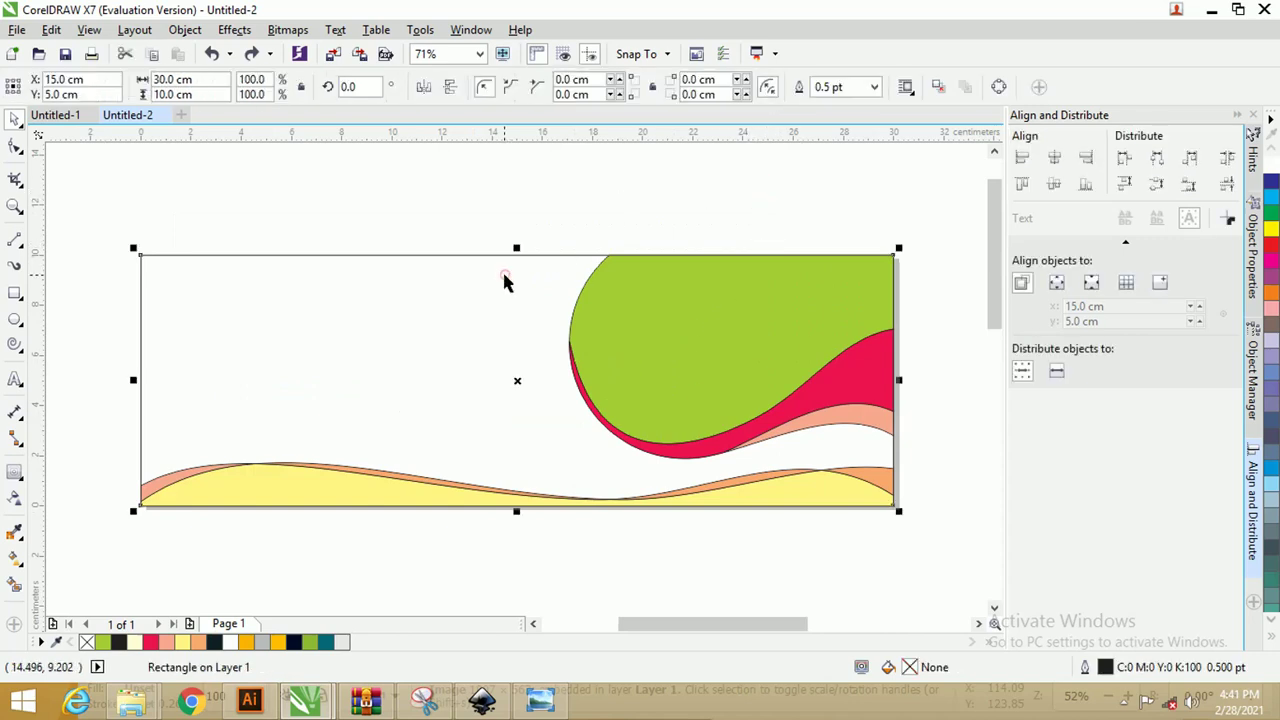
left_click(293, 642)
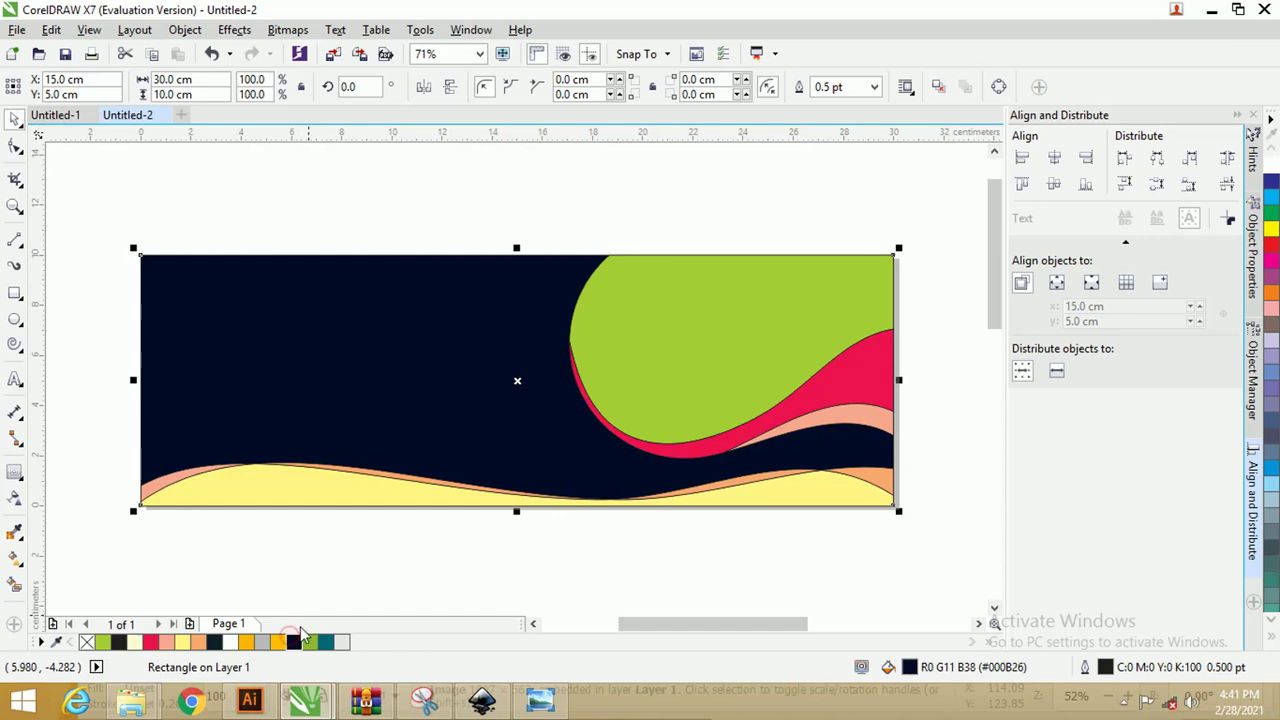
left_click(298, 216)
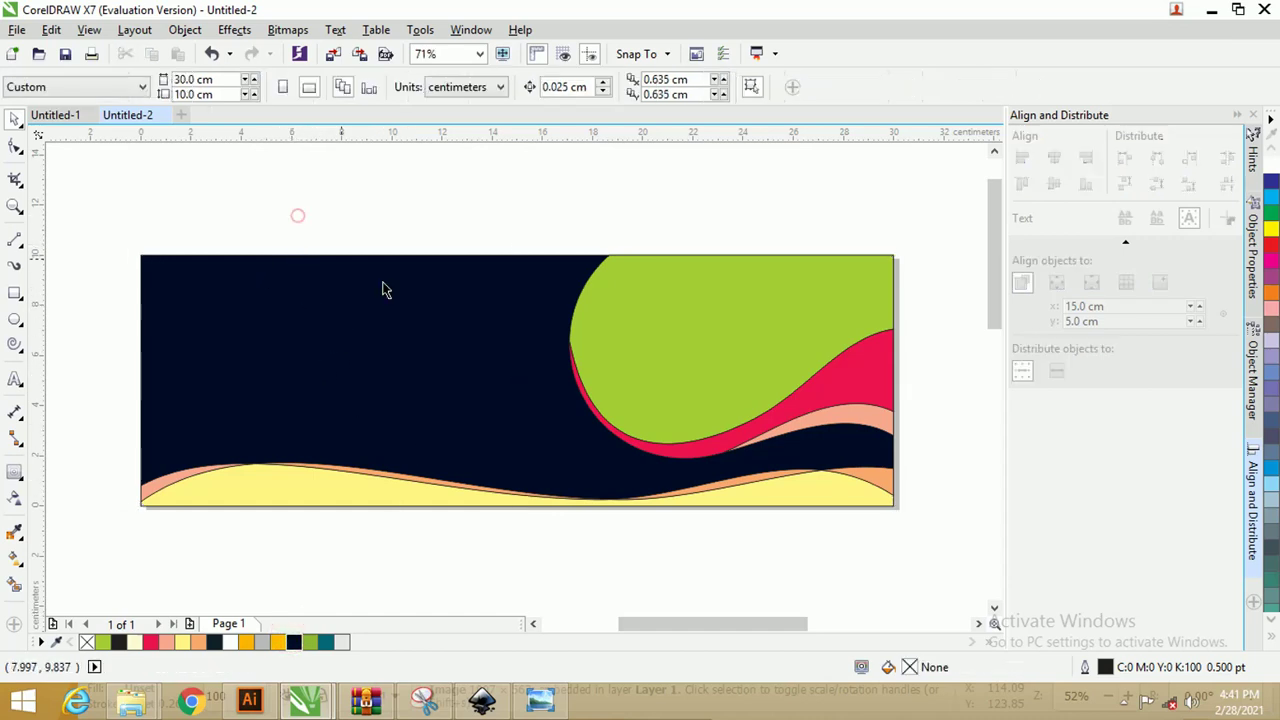
Step: Recolor the yellow wave shape along the page's bottom with teal from the document colors
left_click(250, 485)
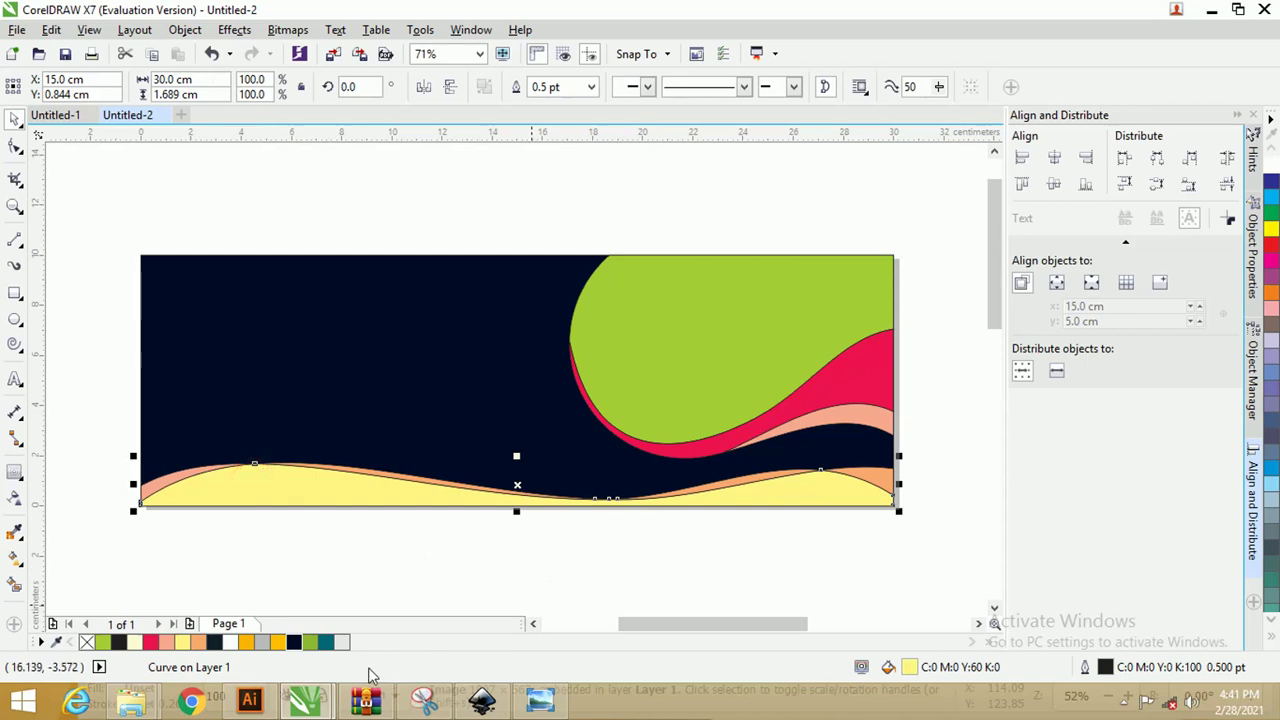
left_click(326, 644)
left_click(807, 556)
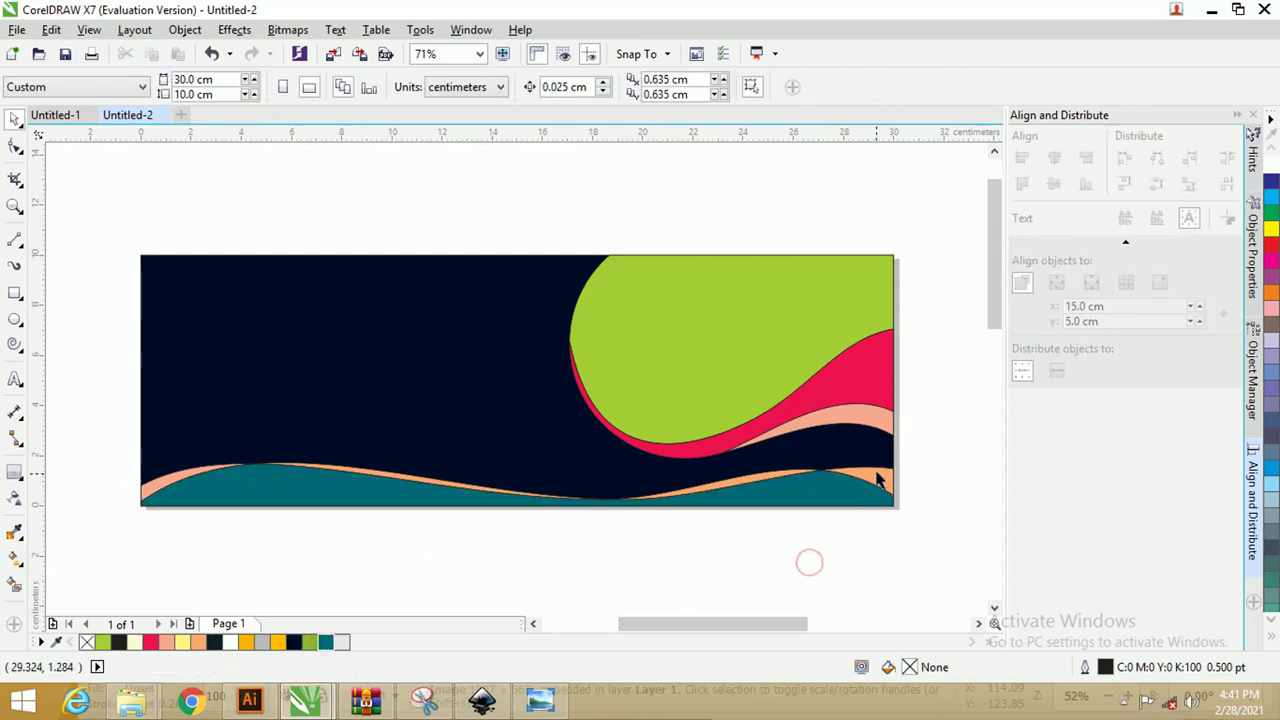
Step: Recolor the orange sliver at the bottom wave's right end green and the rising sliver beside it white
left_click(838, 487)
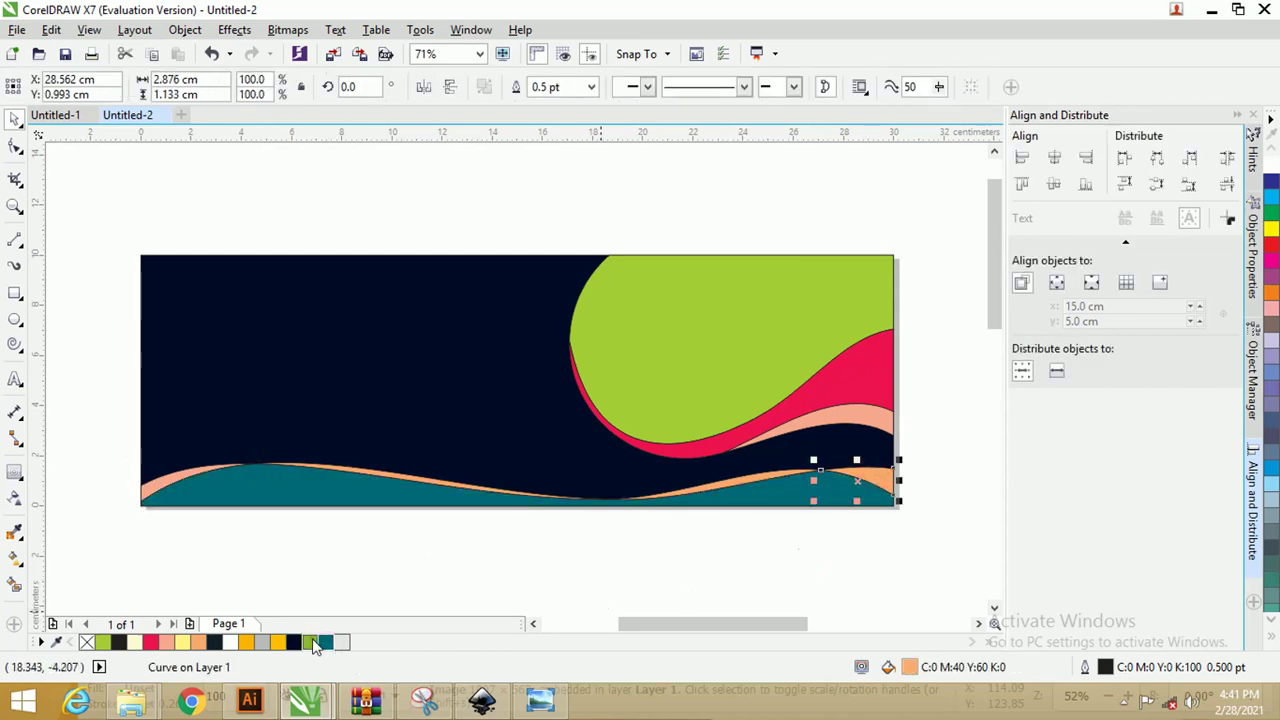
left_click(312, 642)
left_click(778, 478)
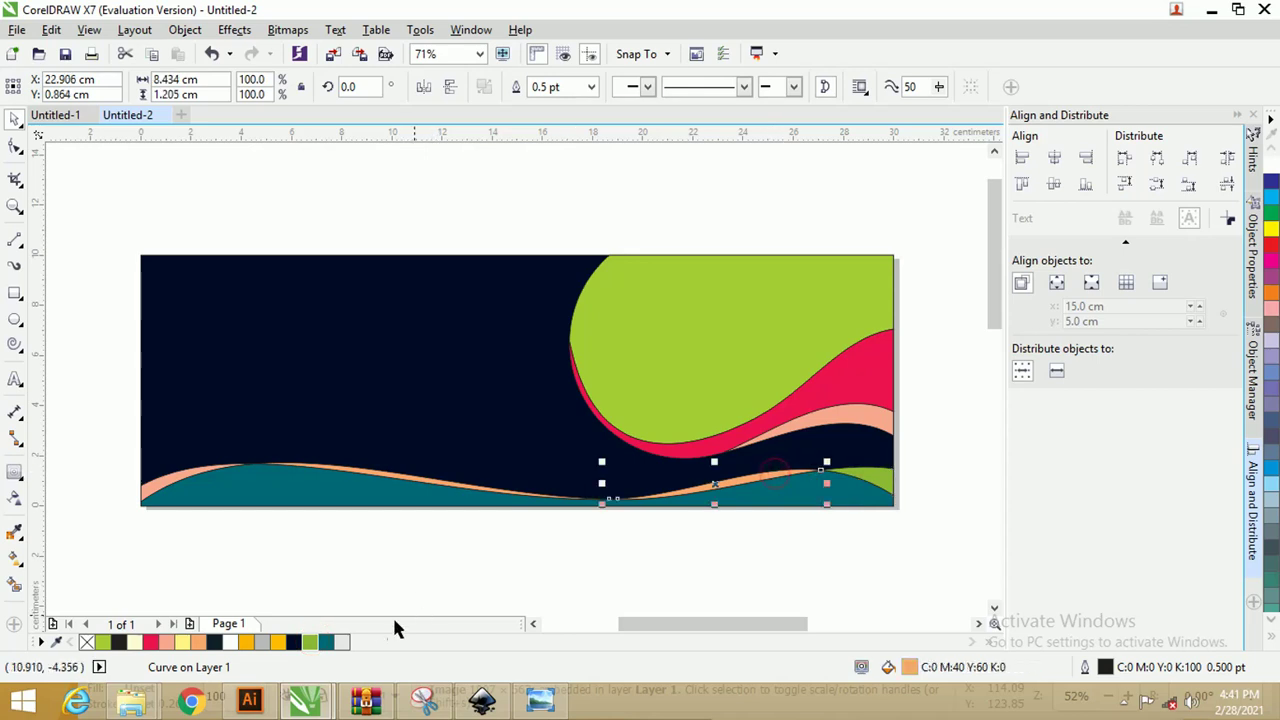
left_click(240, 641)
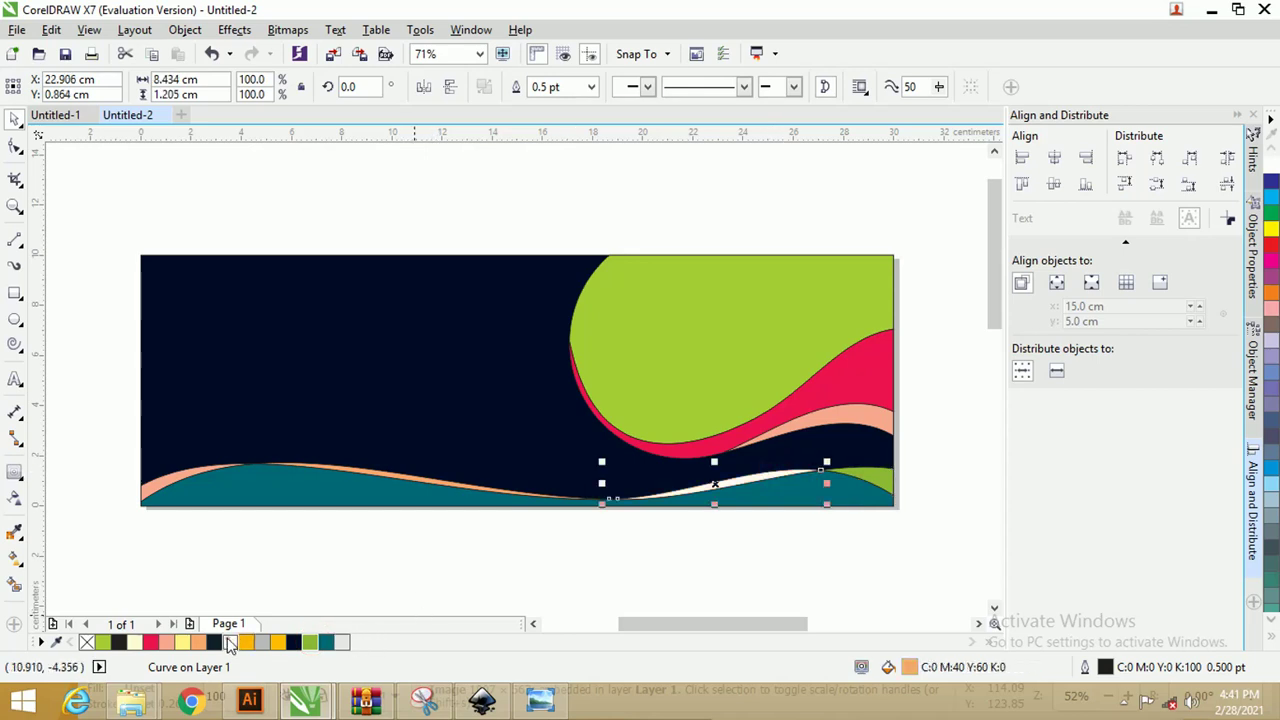
Step: Select the two slivers above the left half of the bottom wave and fill both with light grey
left_click(432, 482)
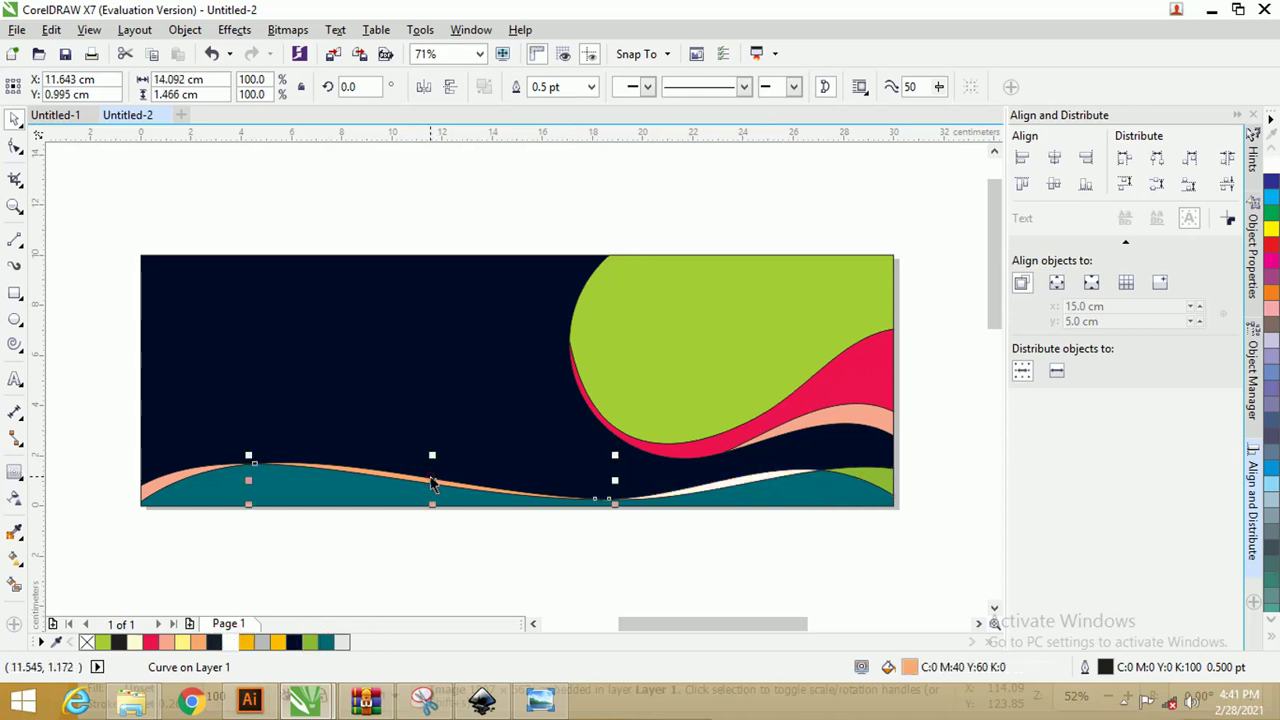
left_click(194, 471, "shift")
left_click(341, 642)
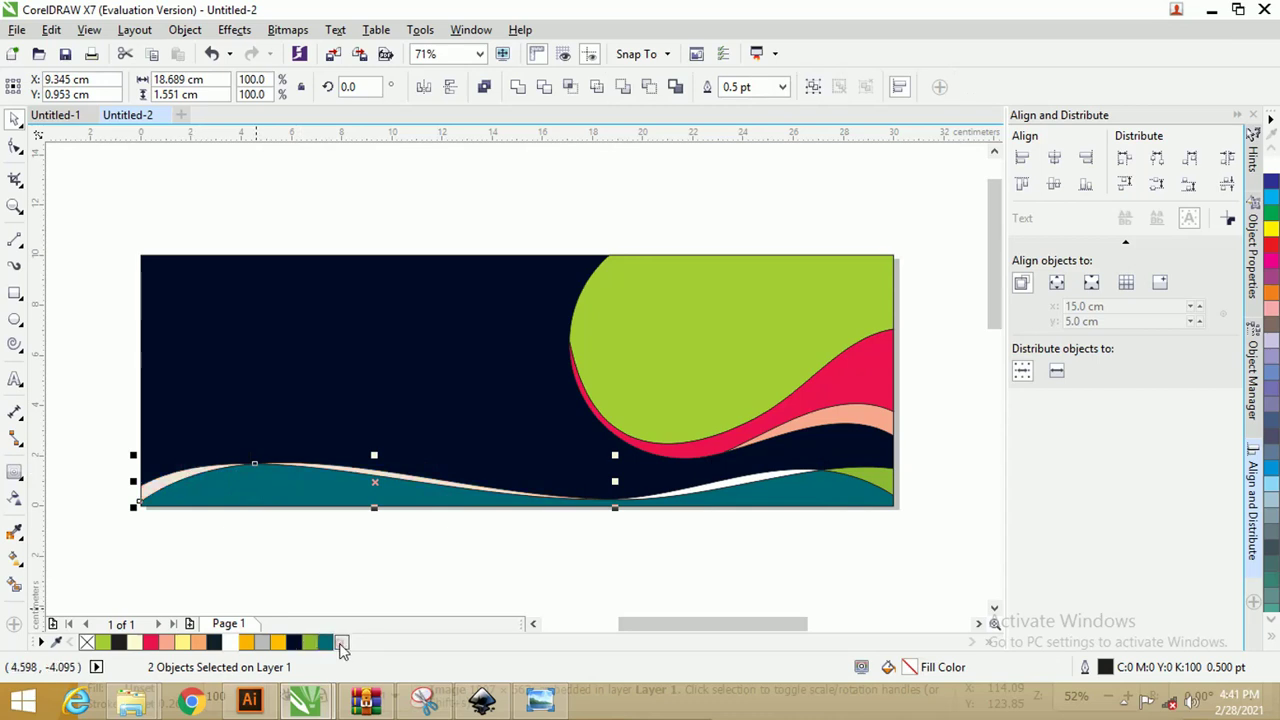
left_click(536, 568)
Step: Recolor the salmon band below the large curved shape teal and the red band green #8CB935
left_click(864, 418)
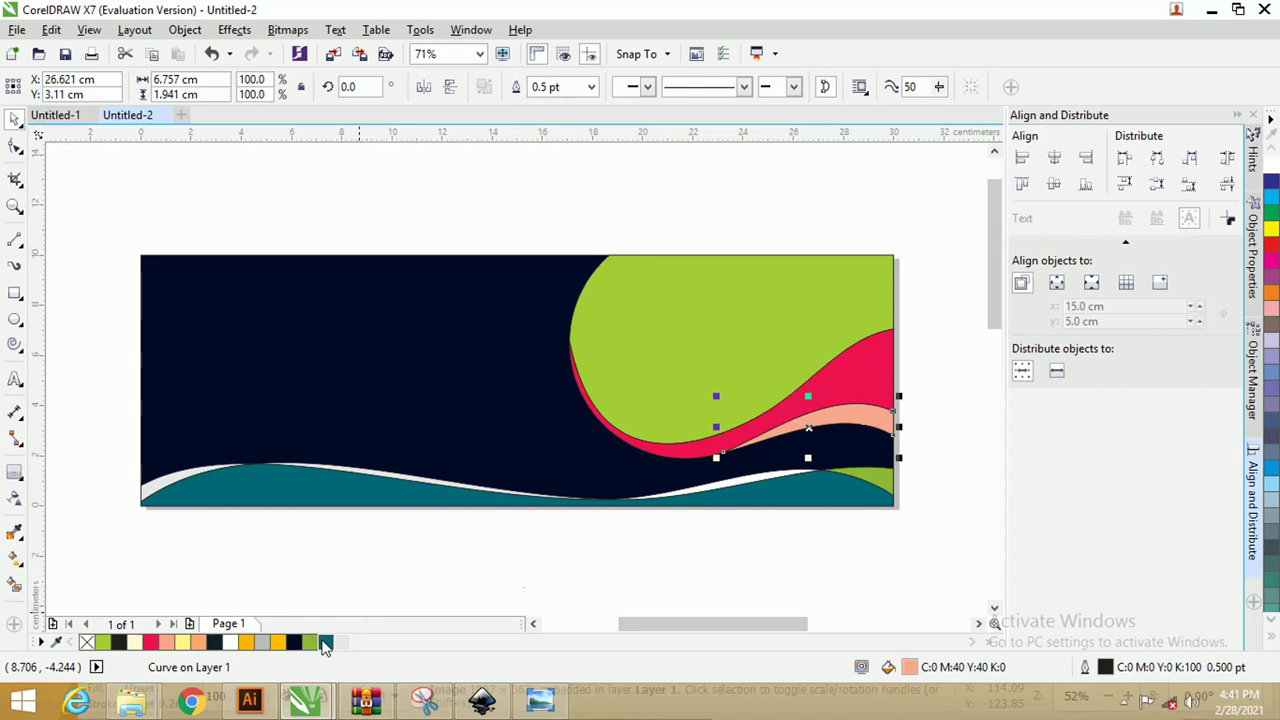
left_click(324, 643)
key("Tab")
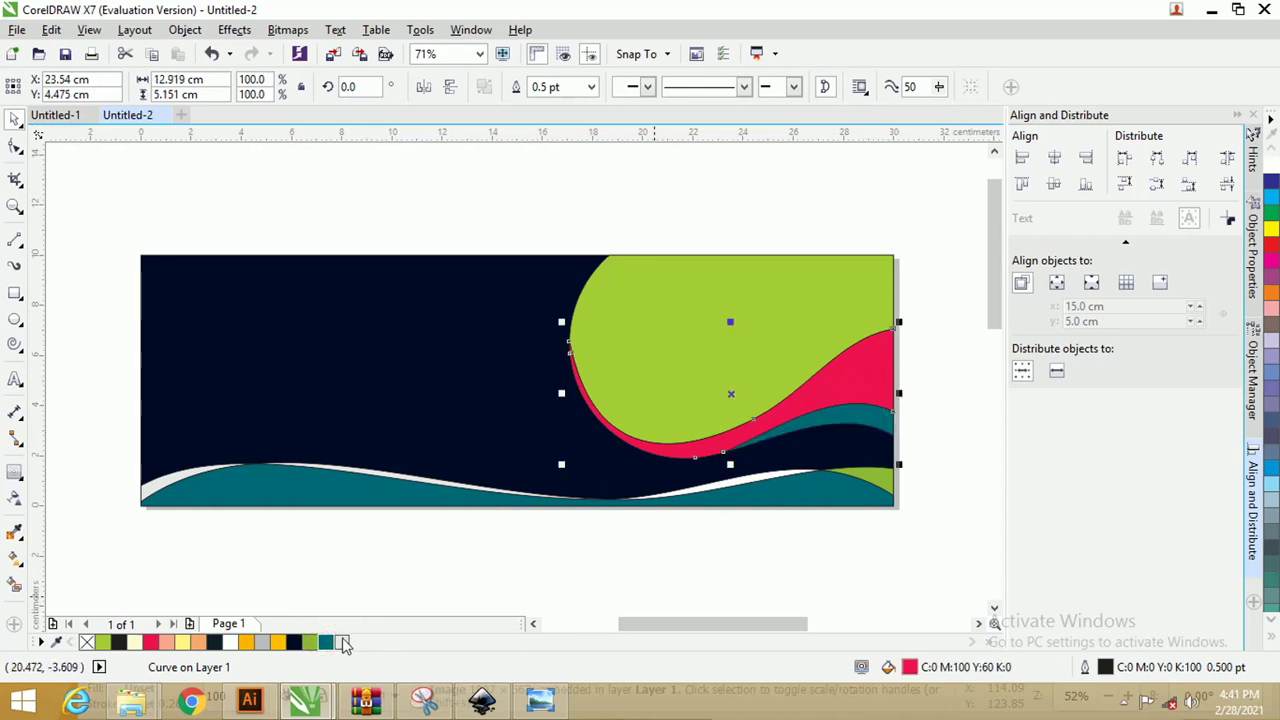
left_click(310, 642)
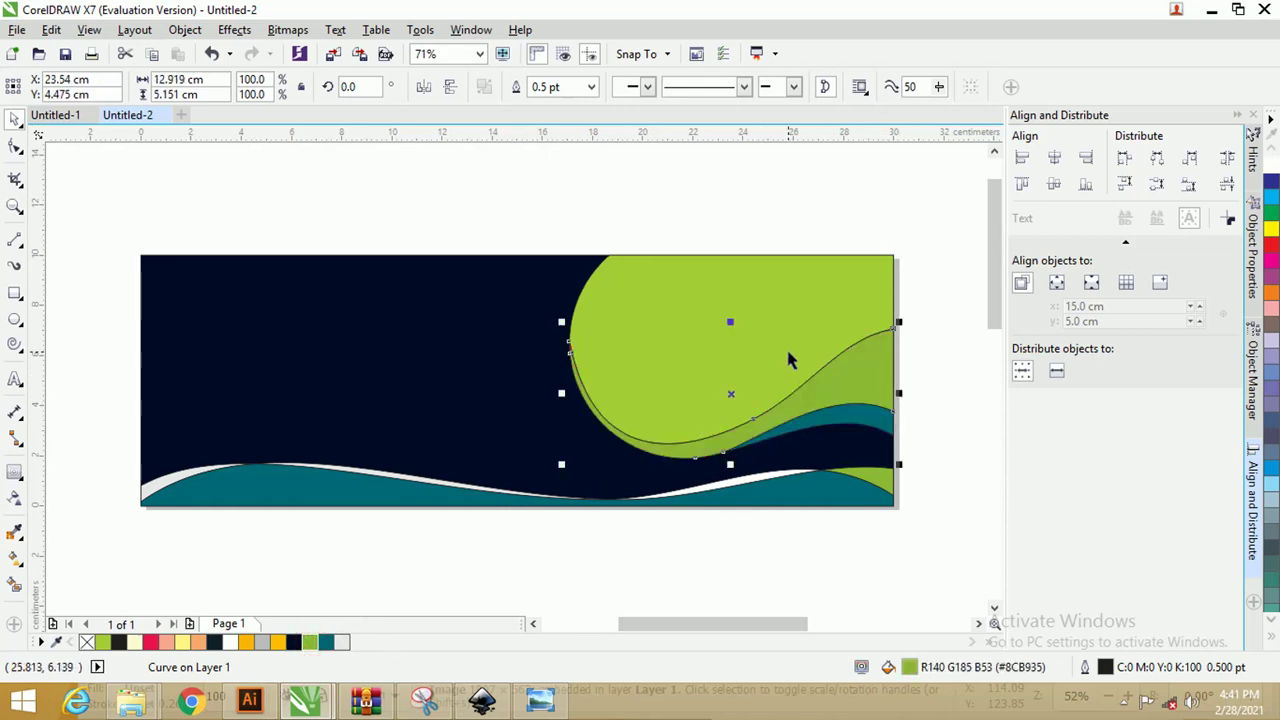
Step: Fill the large lime-green curved shape in the page's upper-right corner with white
left_click(623, 296)
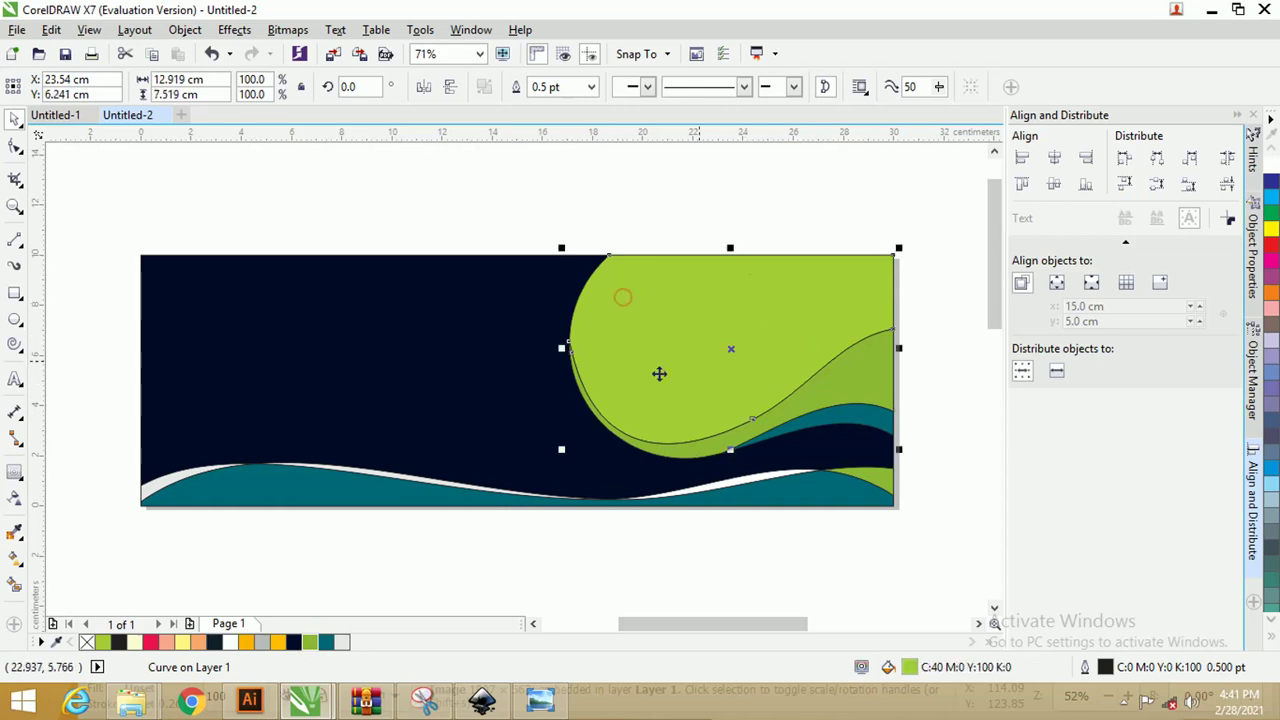
left_click(232, 644)
left_click(563, 588)
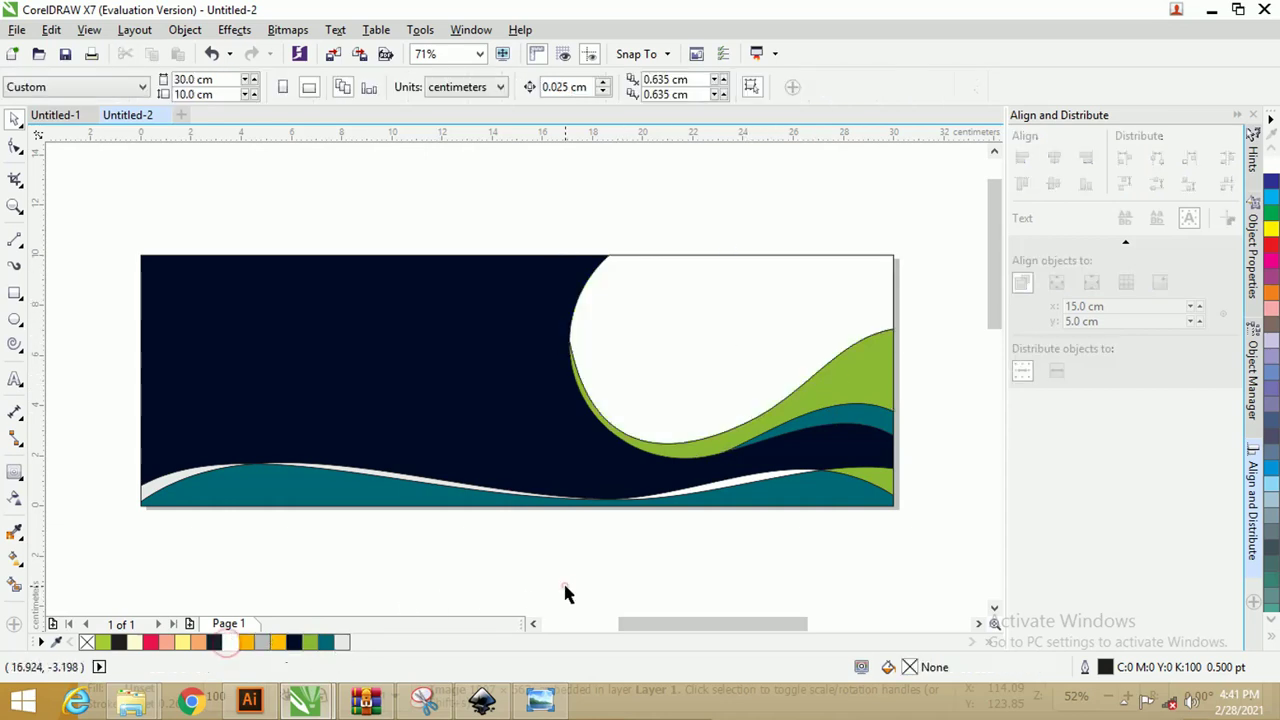
Step: Remove the outlines from all the banner shapes
left_click_drag(943, 568, 99, 216)
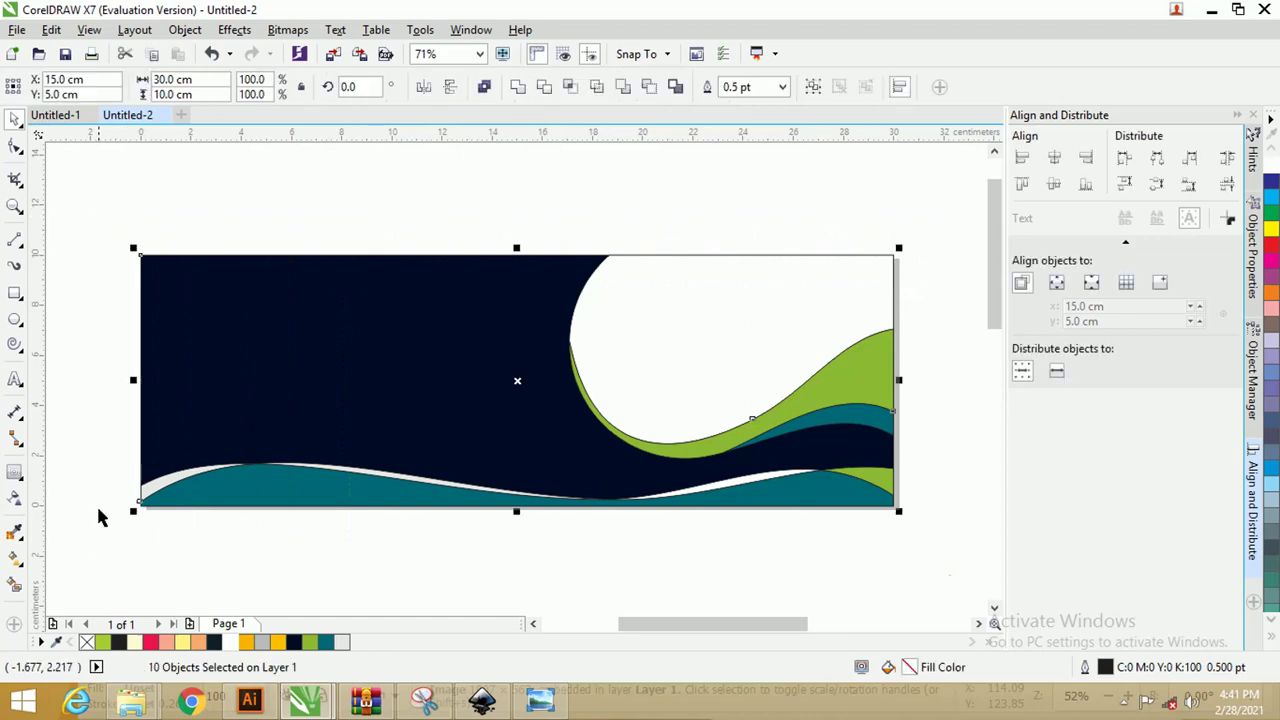
right_click(87, 642)
left_click(522, 521)
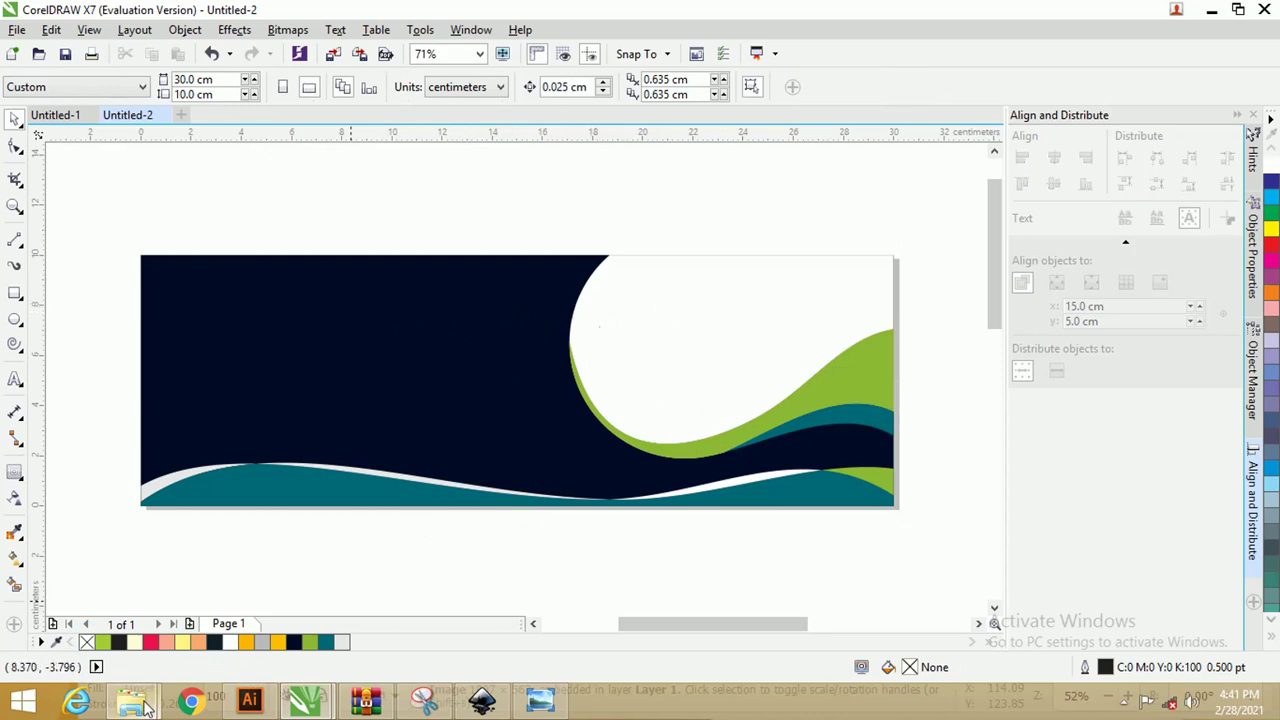
Step: Bring the photo studio-republic-fotKKqWNMQ4-unsplash from the Model folder into the banner document, beside the page's lower-right area
mouse_move(145, 705)
left_click(126, 600)
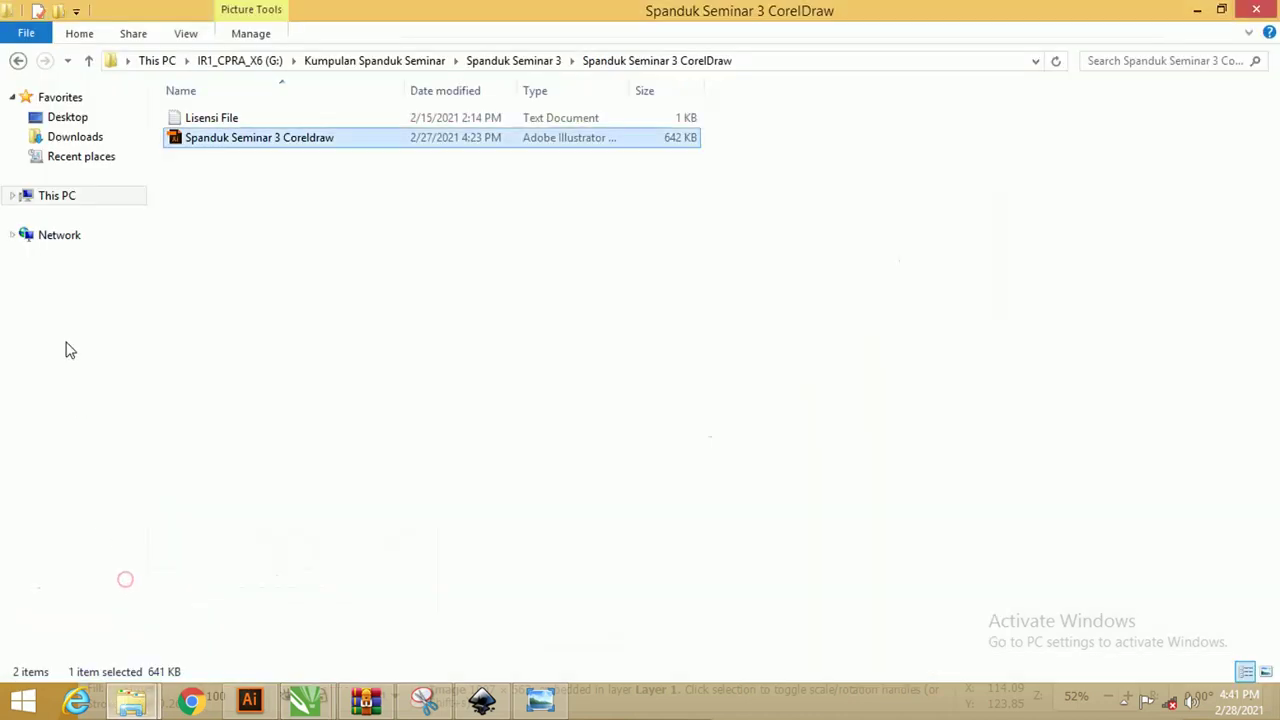
left_click(90, 142)
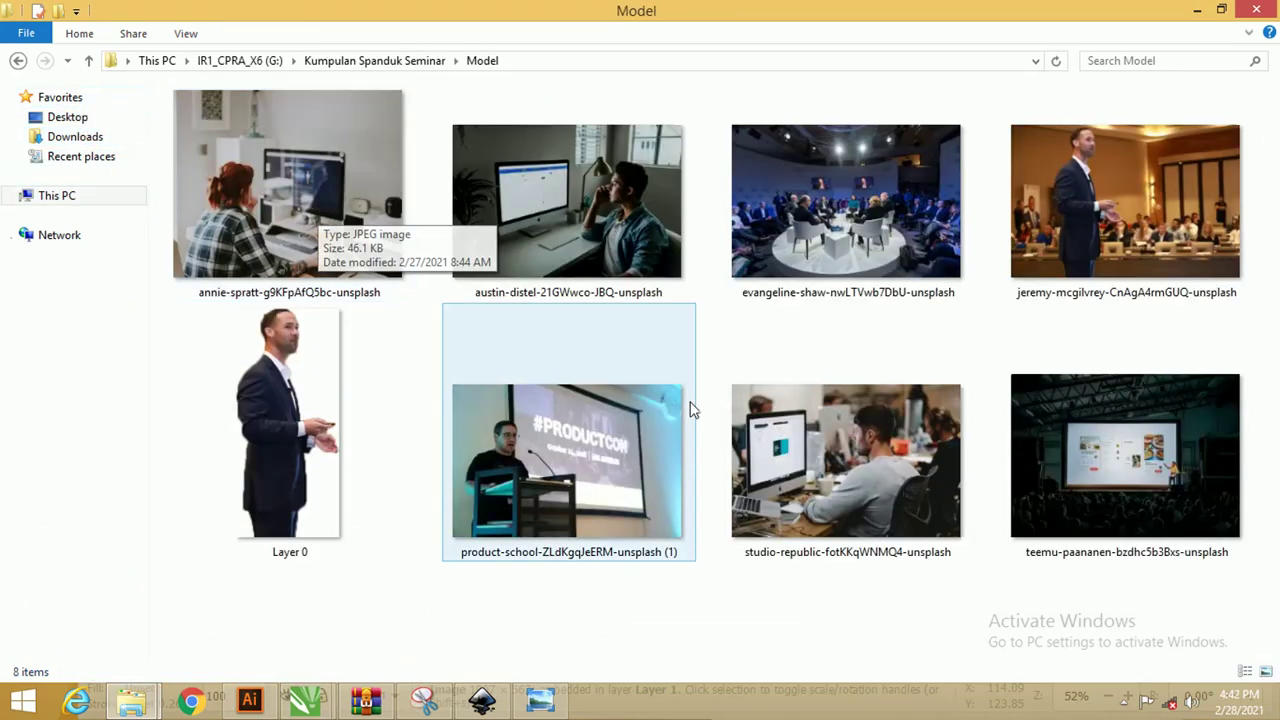
left_click(868, 440)
left_click_drag(838, 485, 735, 526)
scroll(397, 443, "down", 2)
left_click(605, 371)
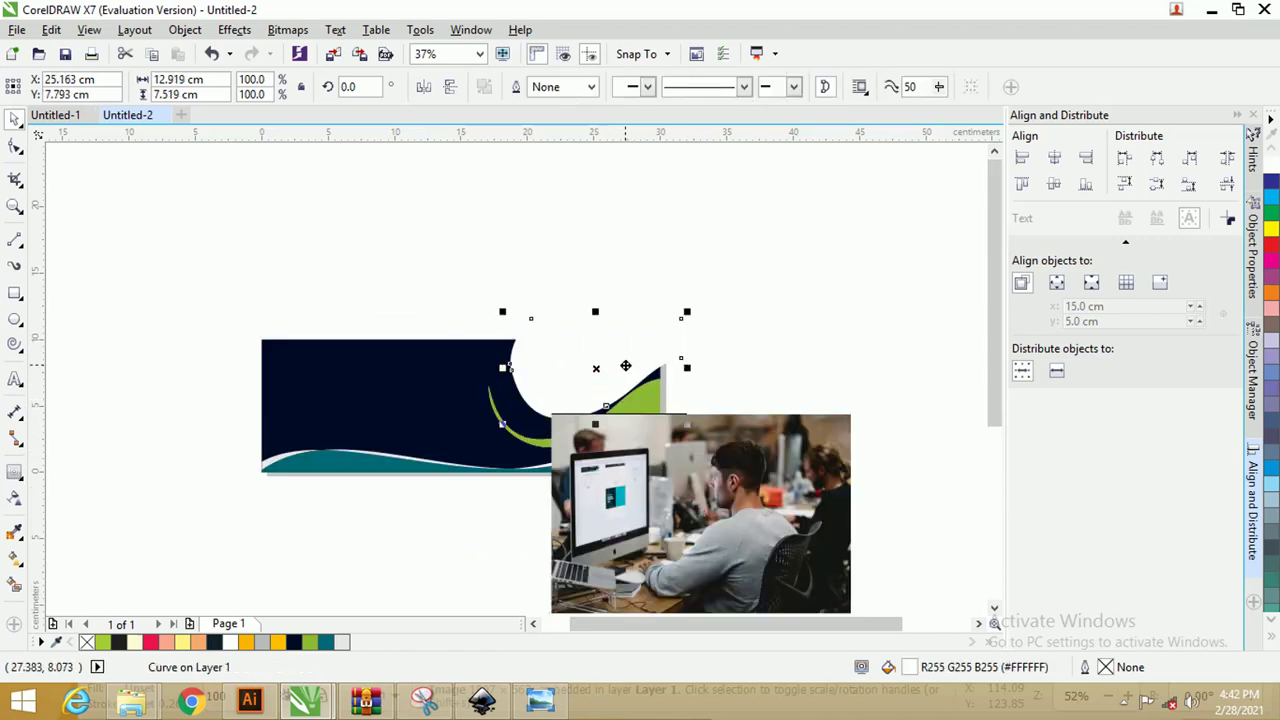
Step: PowerClip the office photo inside the white curved shape
right_click(733, 480)
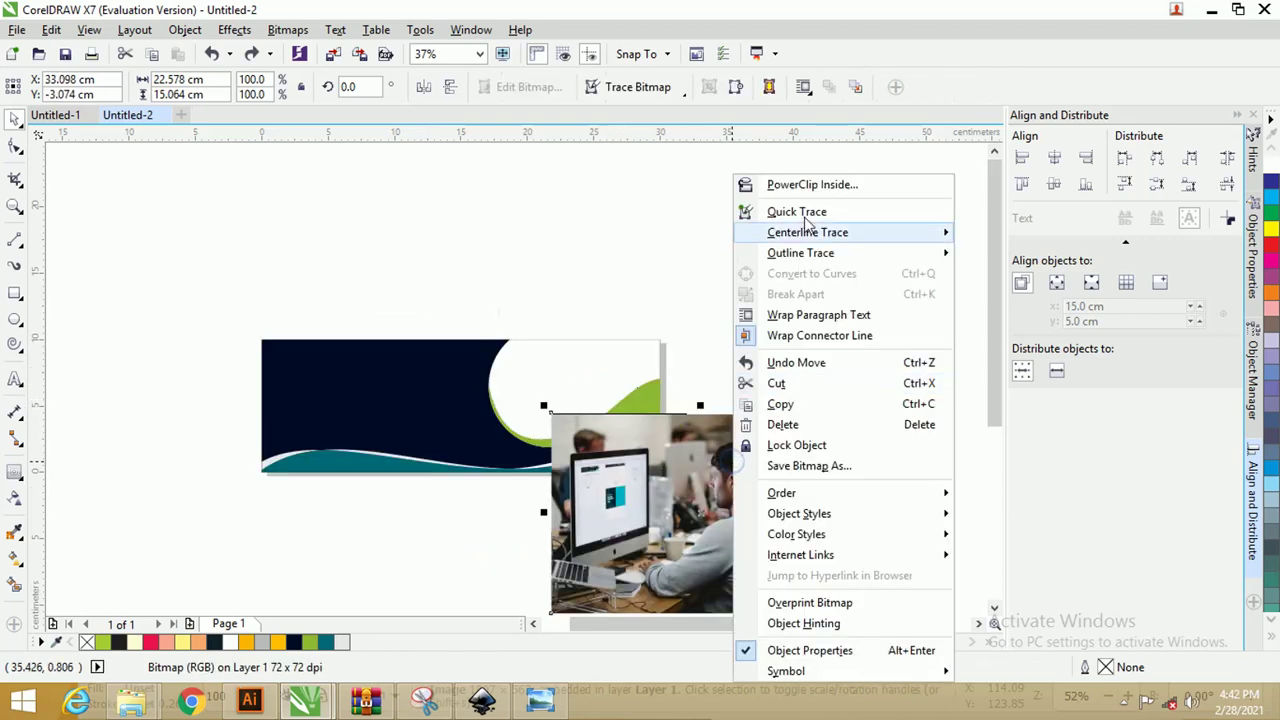
left_click(808, 186)
left_click(566, 371)
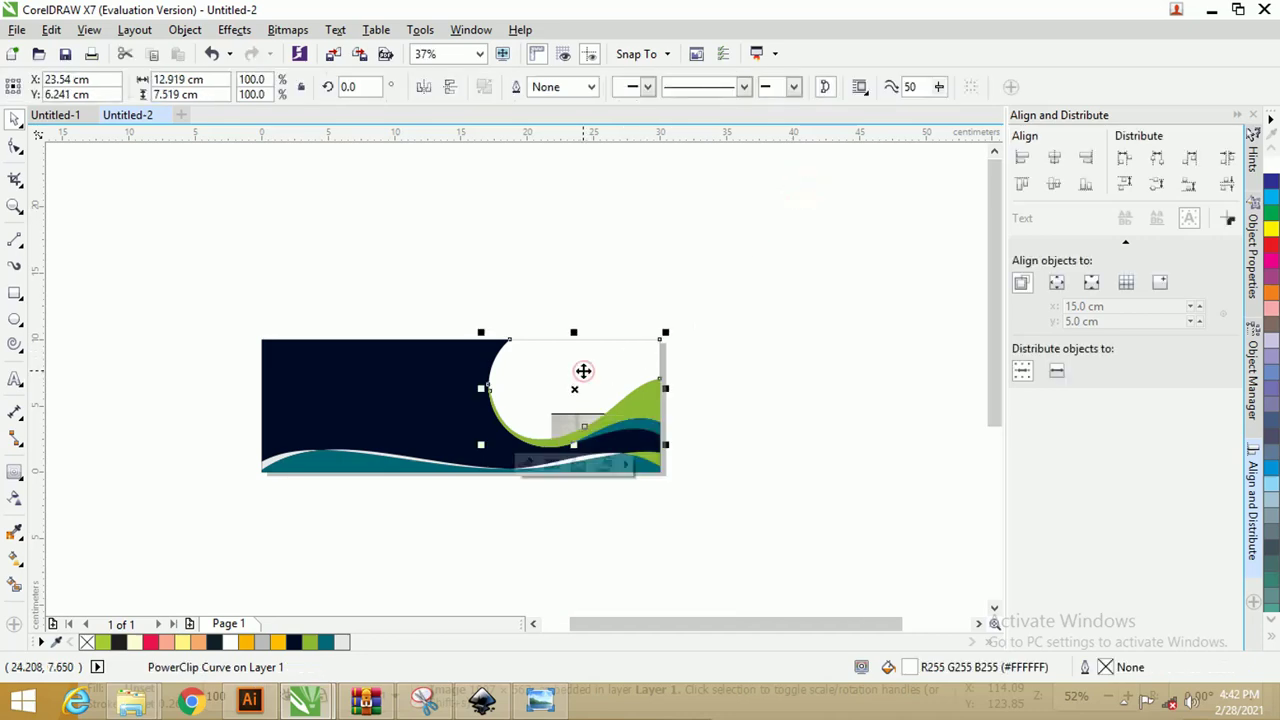
Step: Edit the PowerClip contents, moving the photo over the curved frame and scaling it proportionally to about 13 × 8.7 cm
right_click(586, 373)
left_click(660, 191)
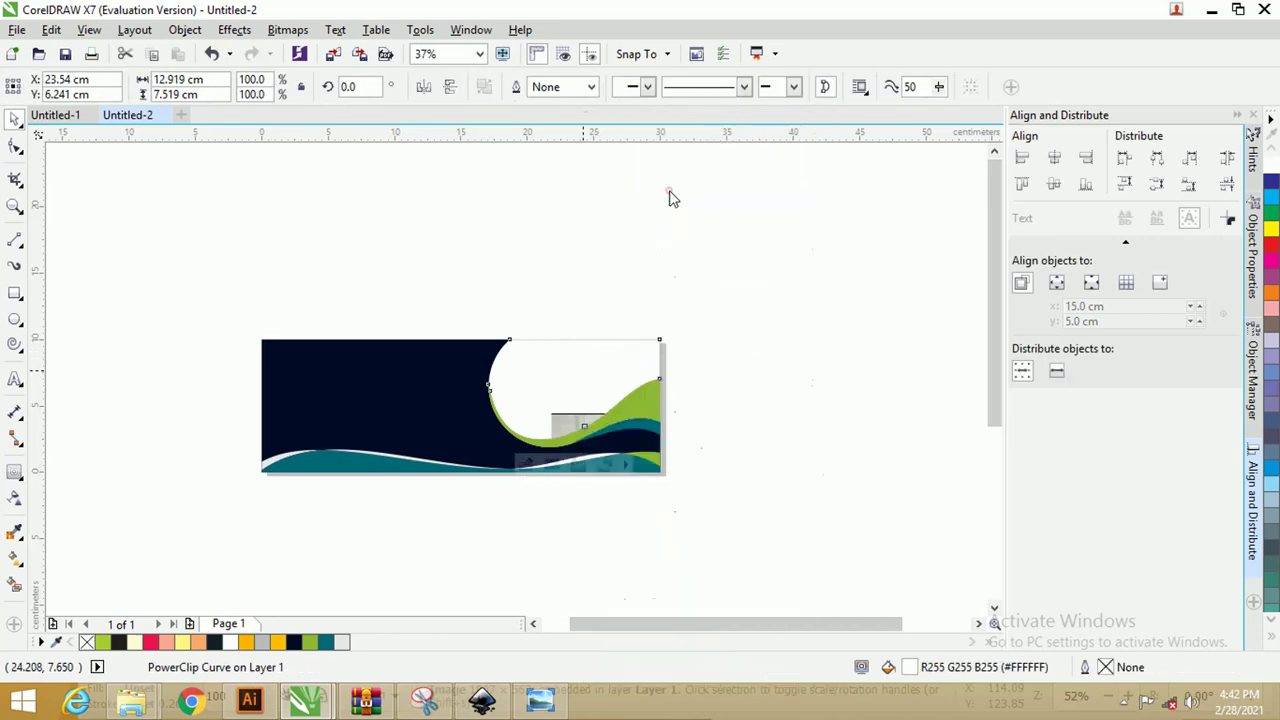
left_click_drag(763, 507, 678, 411)
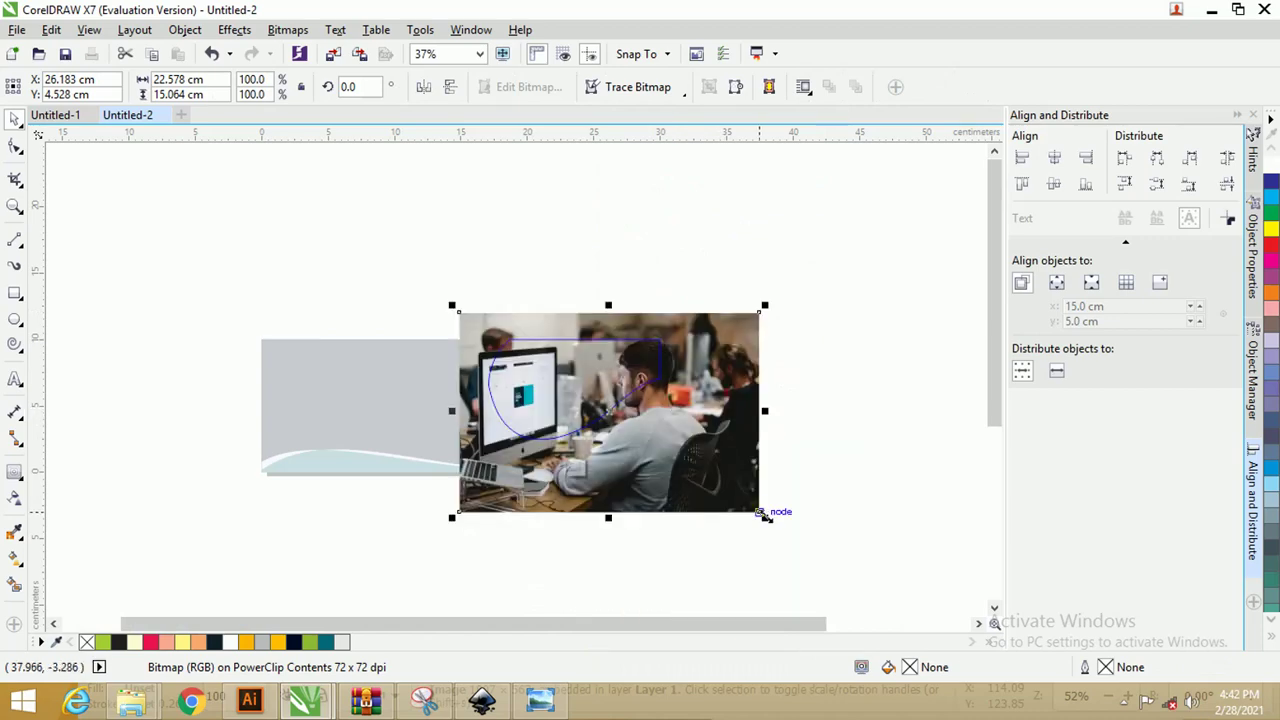
left_click_drag(765, 515, 679, 460)
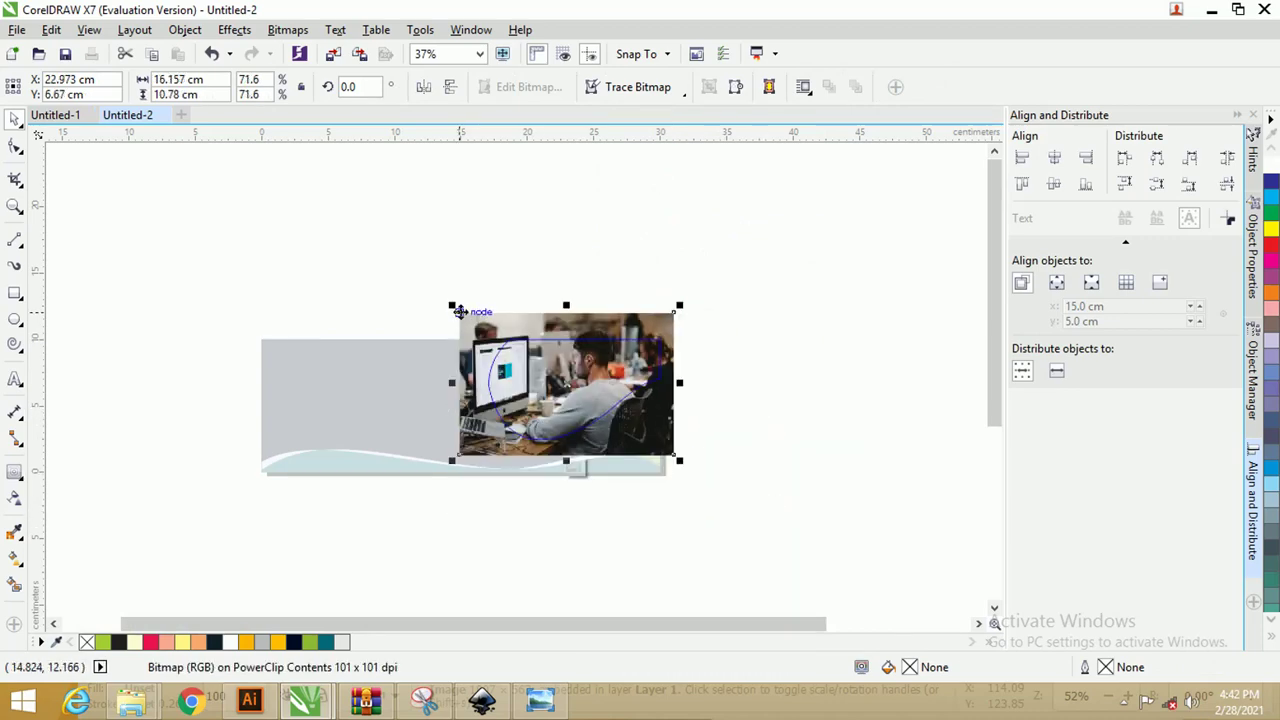
left_click_drag(459, 311, 493, 331)
scroll(552, 366, "up", 1)
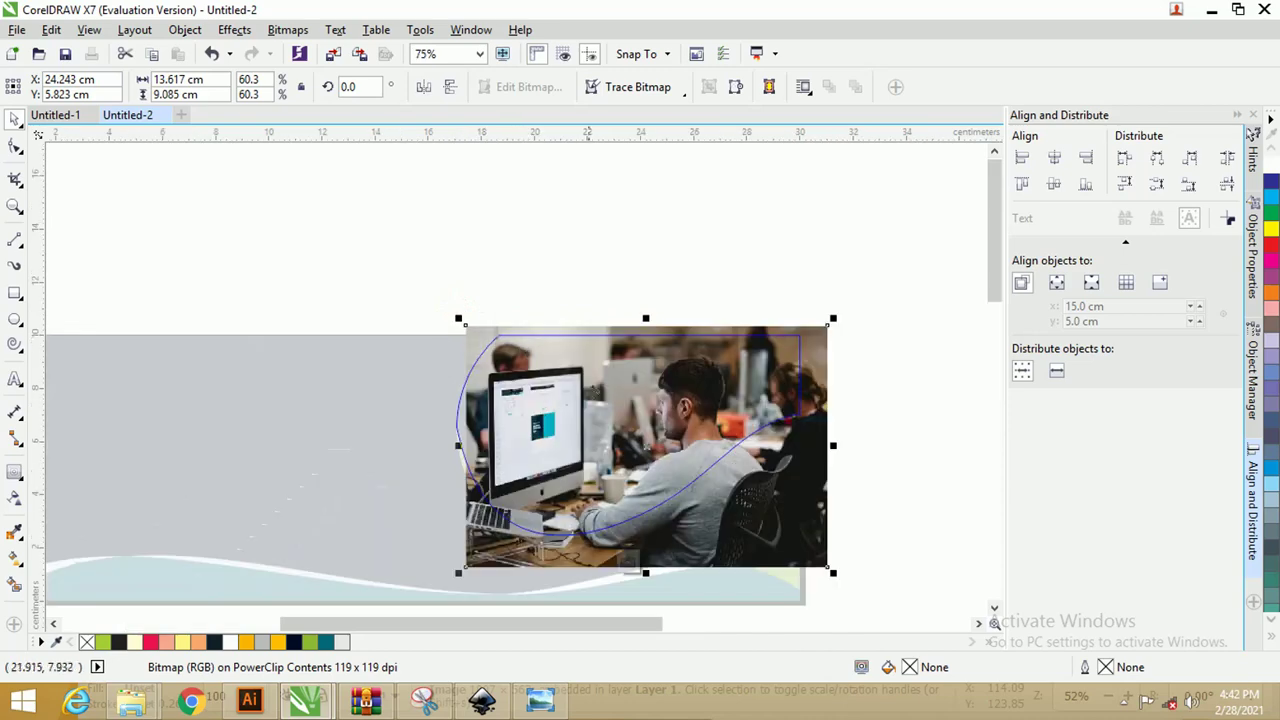
left_click_drag(585, 390, 569, 388)
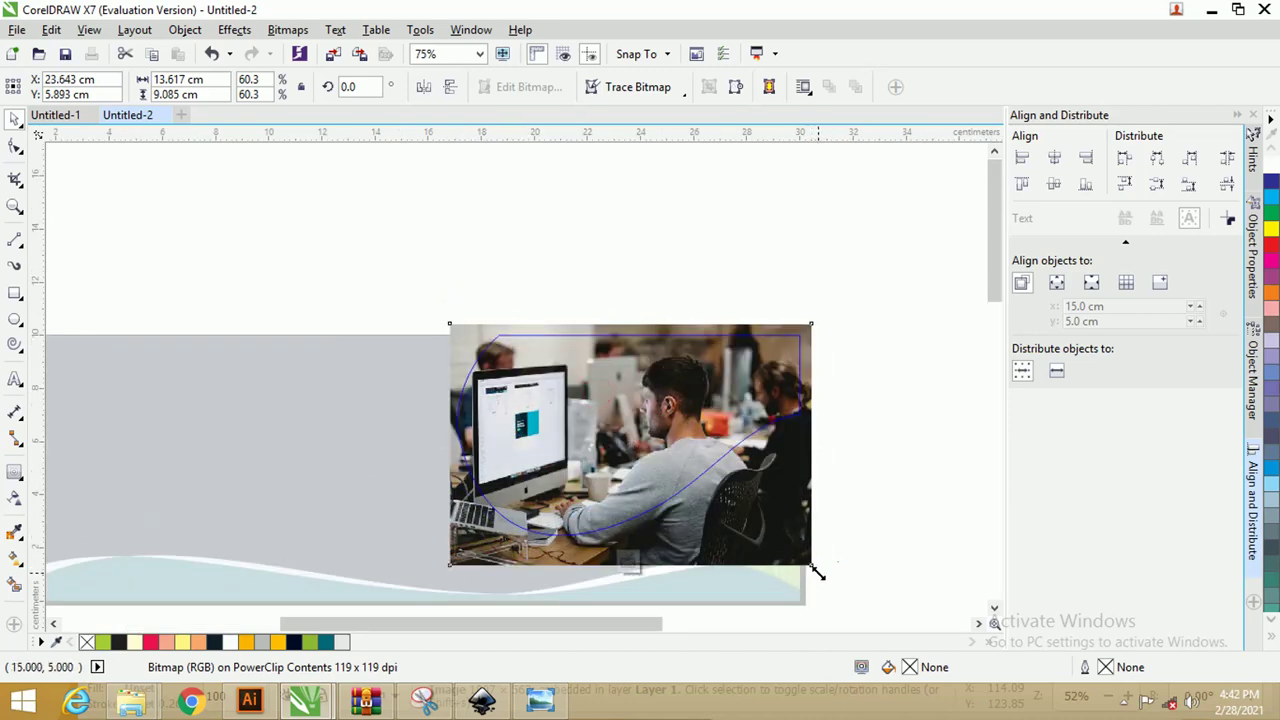
left_click_drag(817, 571, 798, 553)
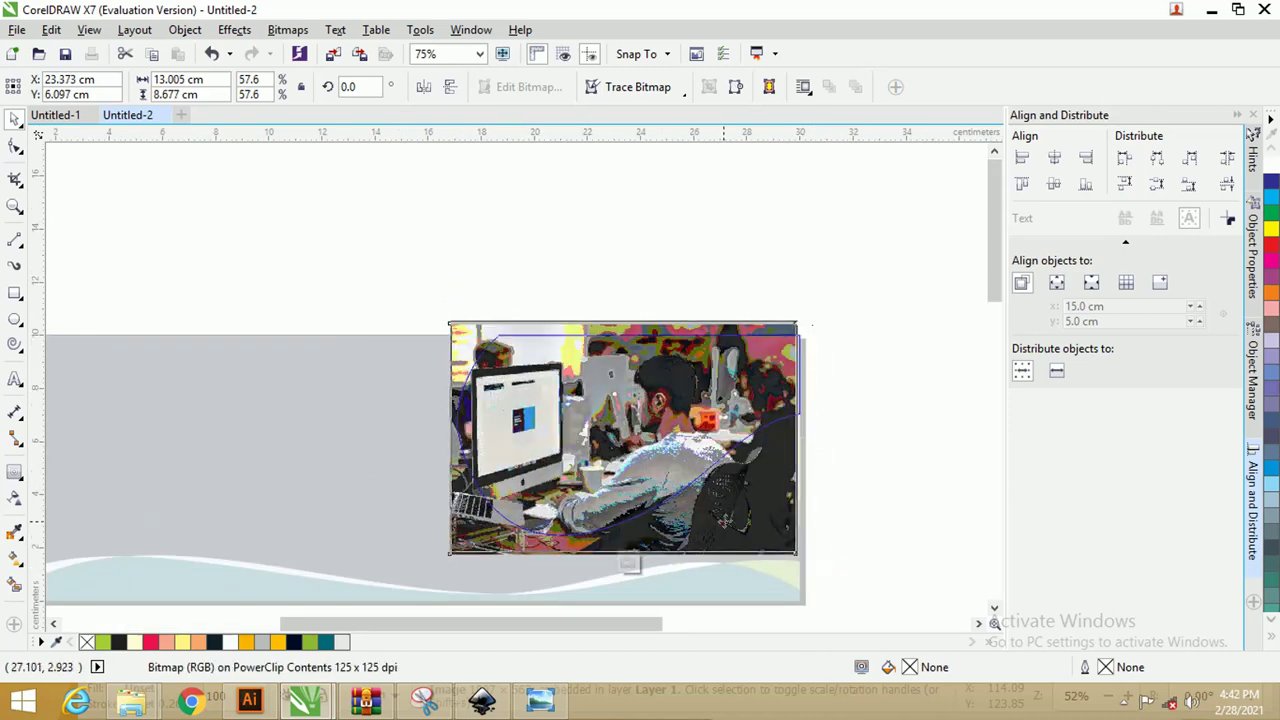
Step: Shift the photo up so the seated man fills the curved frame, and finish editing the PowerClip
left_click(727, 521)
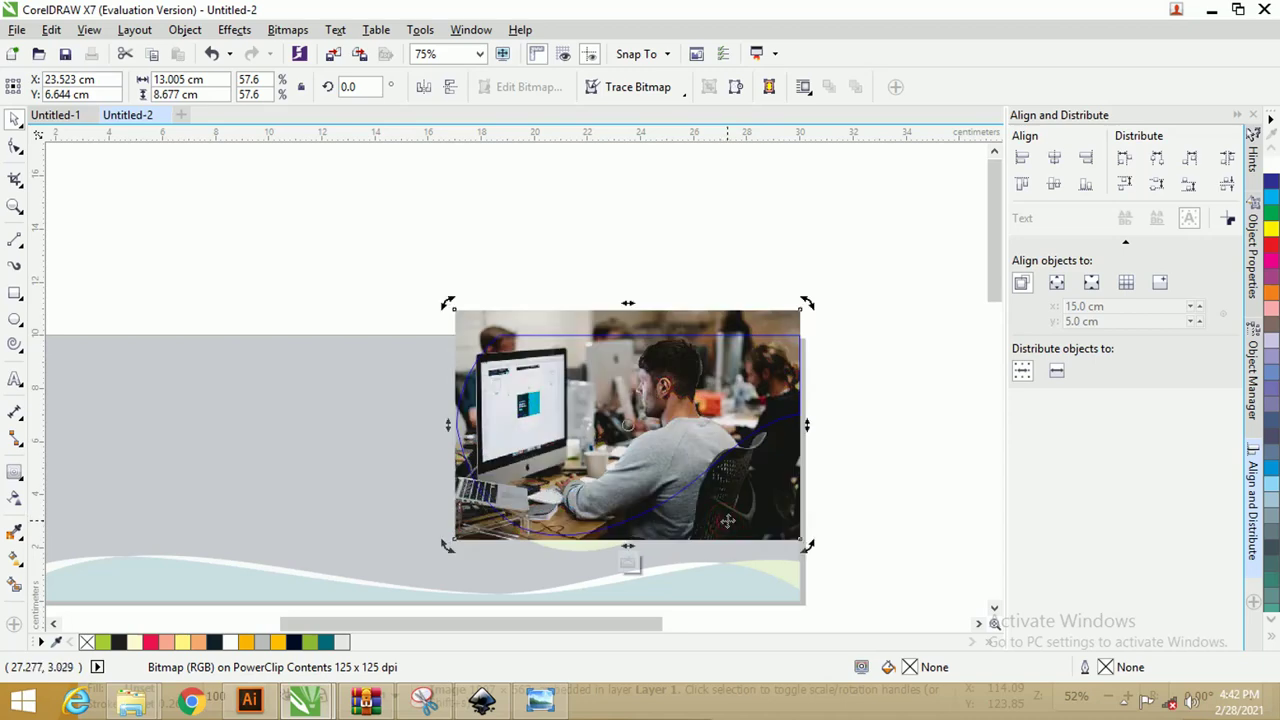
left_click(626, 395)
right_click(618, 372)
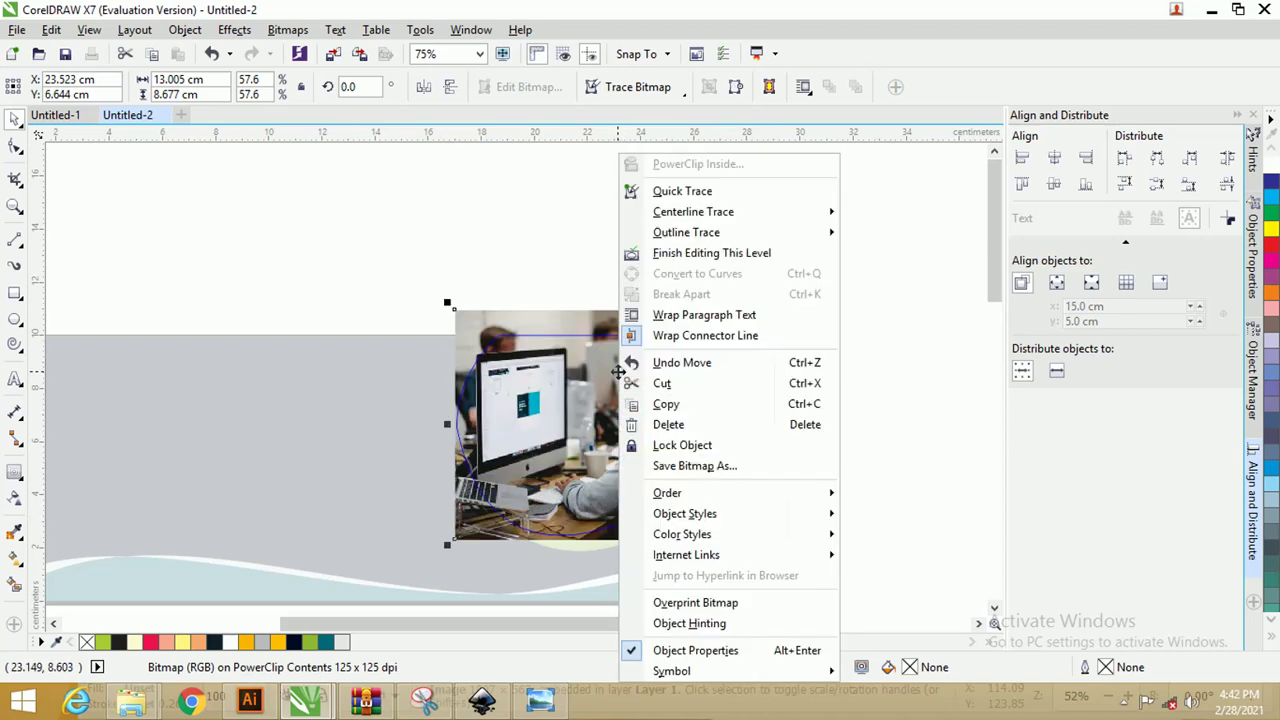
left_click(685, 249)
left_click(714, 233)
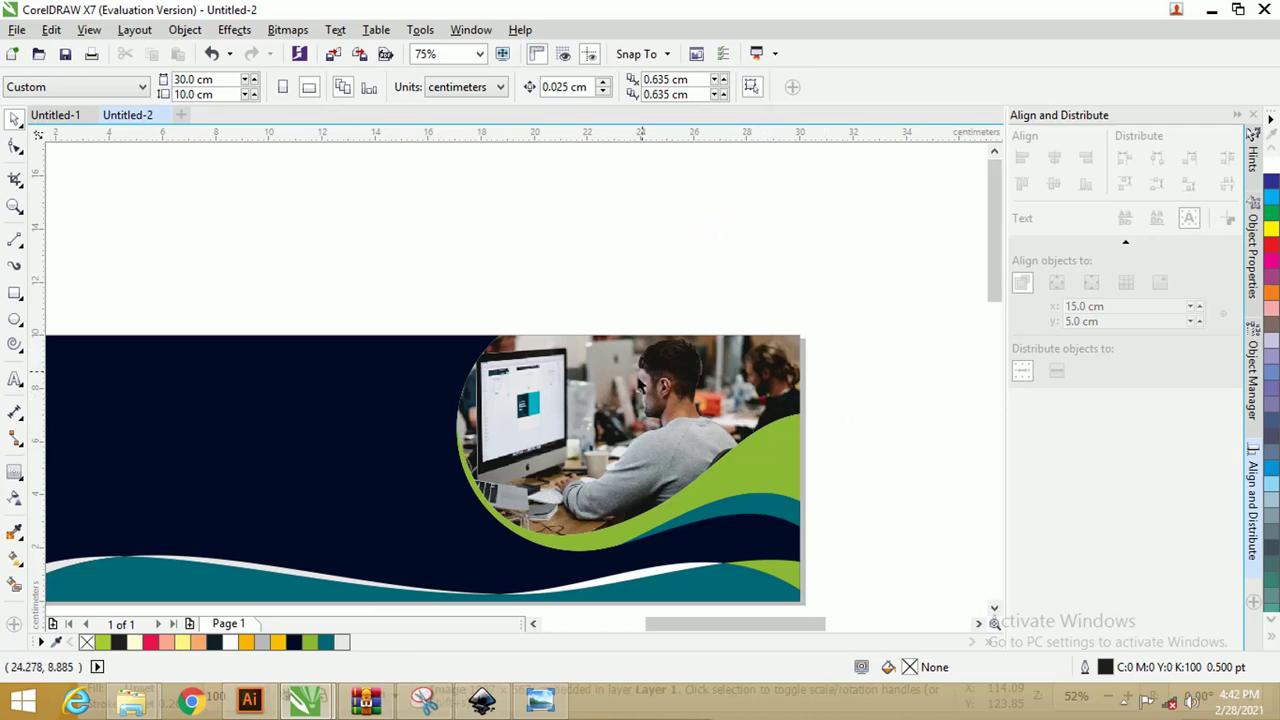
Step: Bring logo-2150297_1280 from the Downloads folder into the banner document, scale it to about 23.7 × 22.9 cm and place it over the banner's upper-left corner
scroll(592, 399, "down", 2)
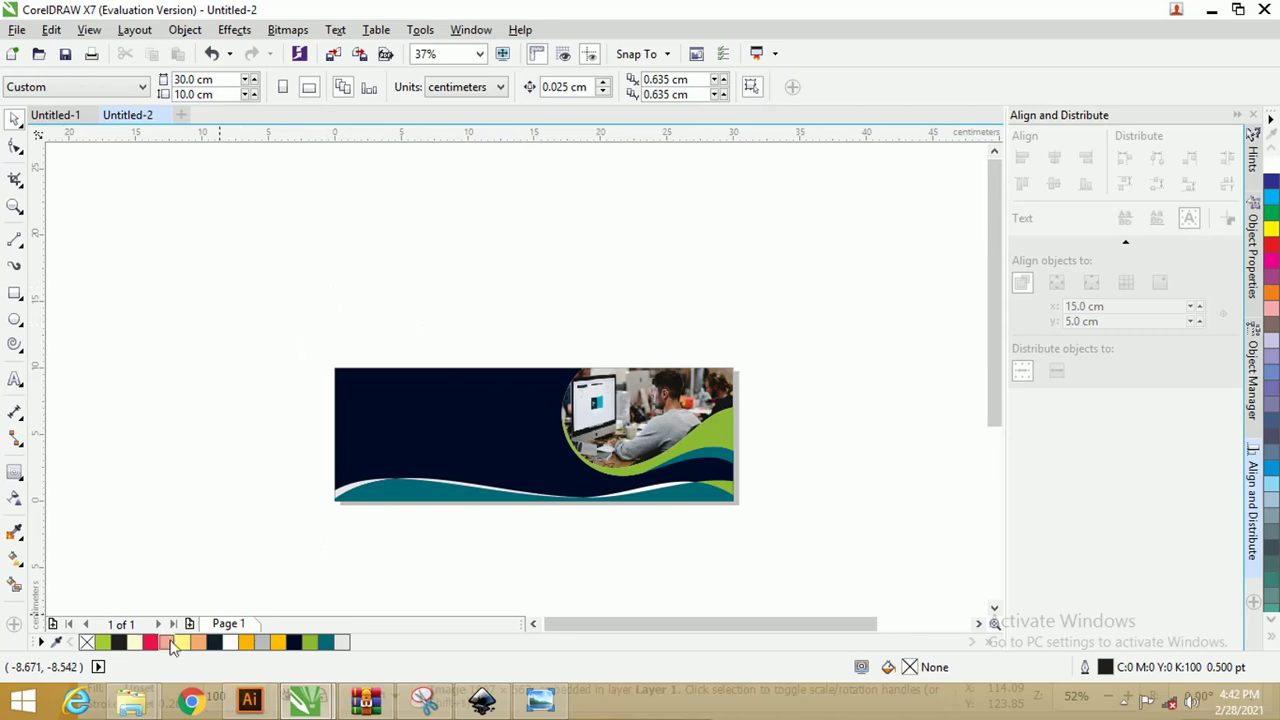
mouse_move(131, 700)
left_click(114, 592)
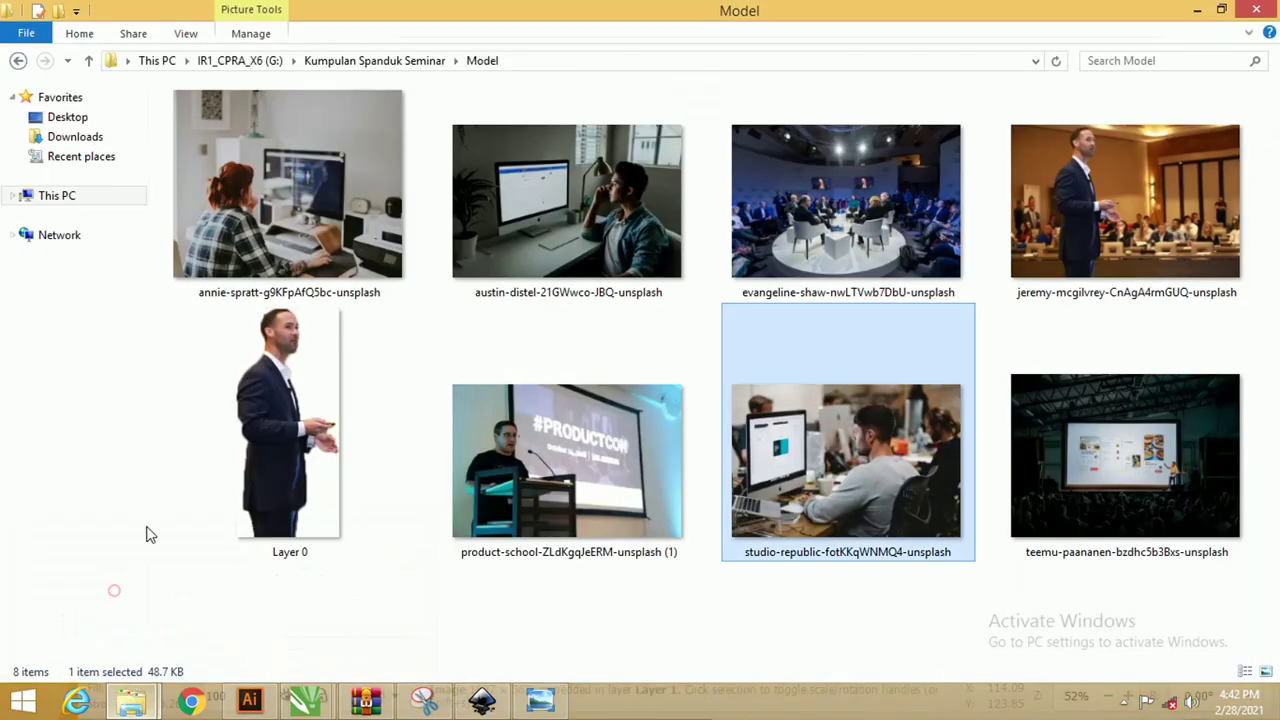
left_click(72, 137)
left_click_drag(303, 170, 320, 551)
key("alt+Tab")
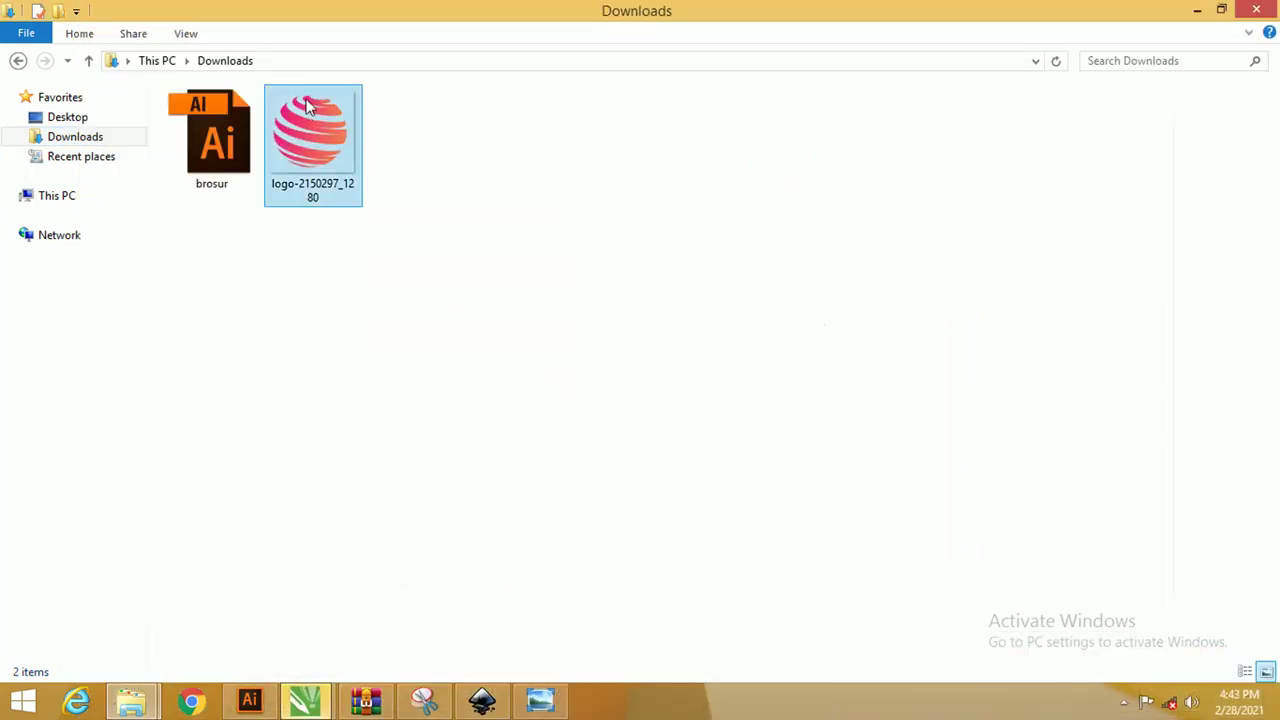
left_click_drag(308, 107, 420, 447)
left_click_drag(605, 262, 562, 298)
left_click_drag(414, 428, 330, 284)
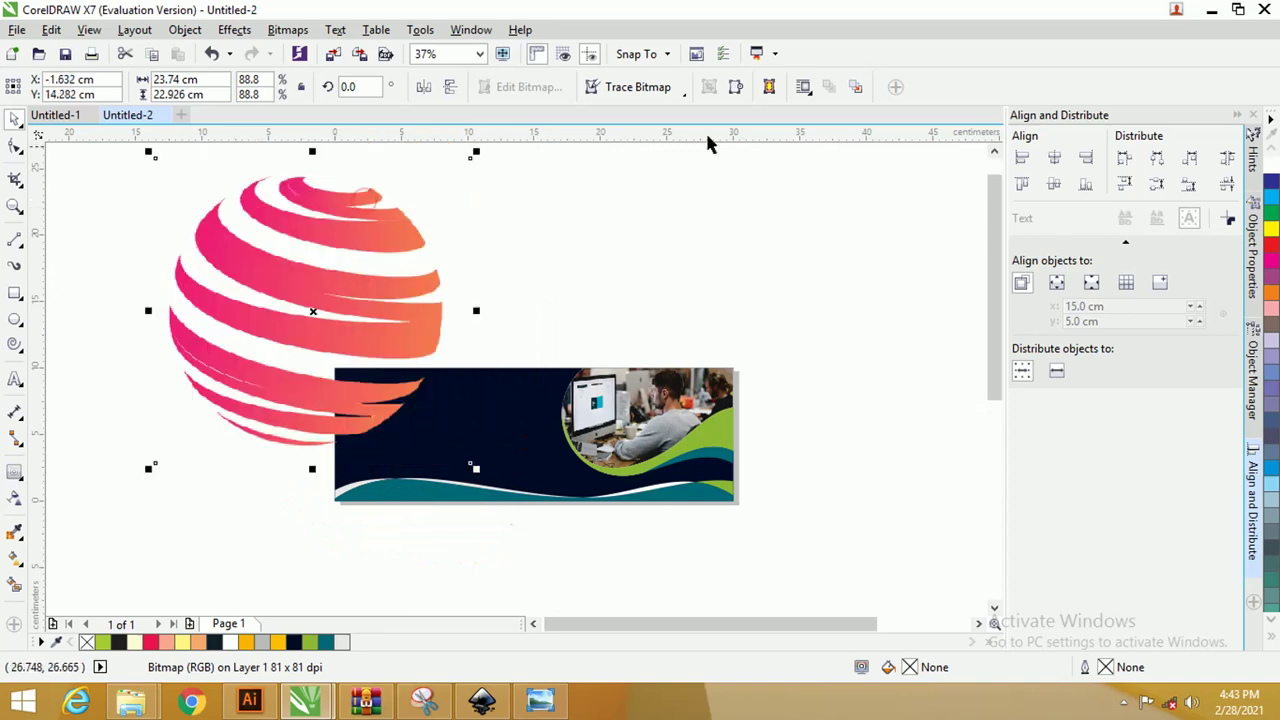
Step: Outline-trace the globe logo as a low quality image, then move the original bitmap aside and delete it
left_click(684, 94)
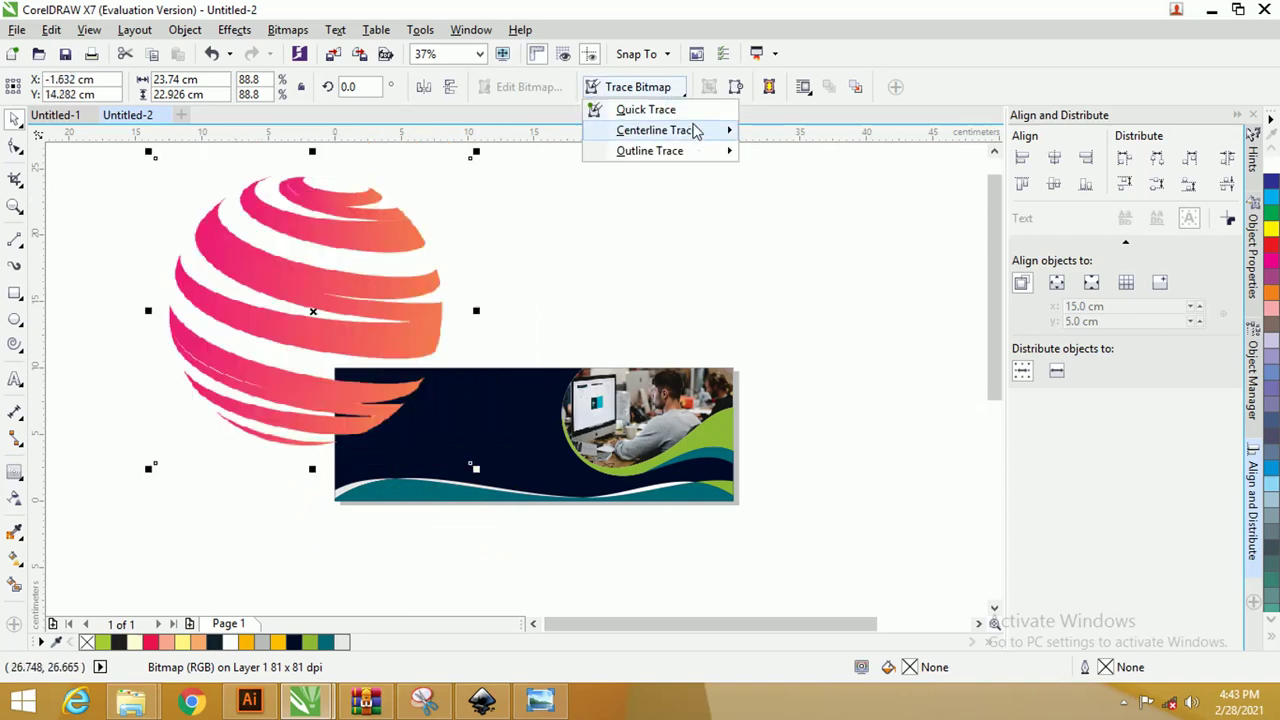
mouse_move(697, 132)
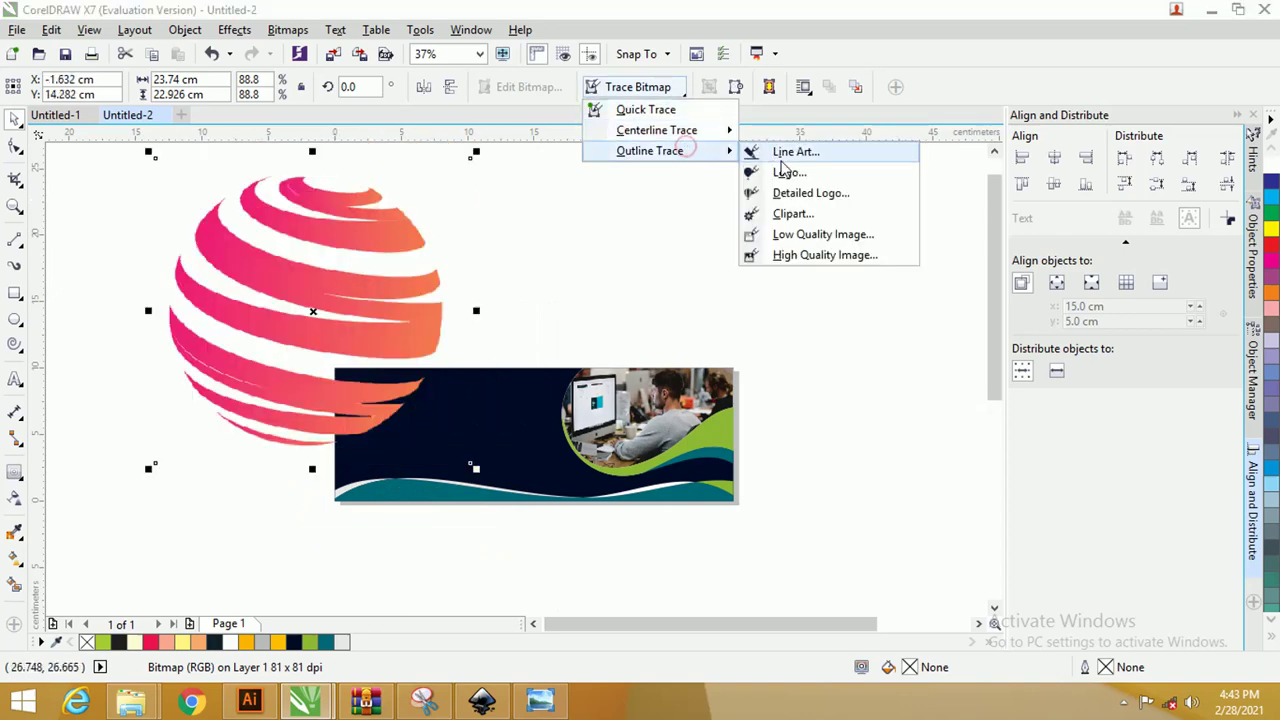
left_click(800, 235)
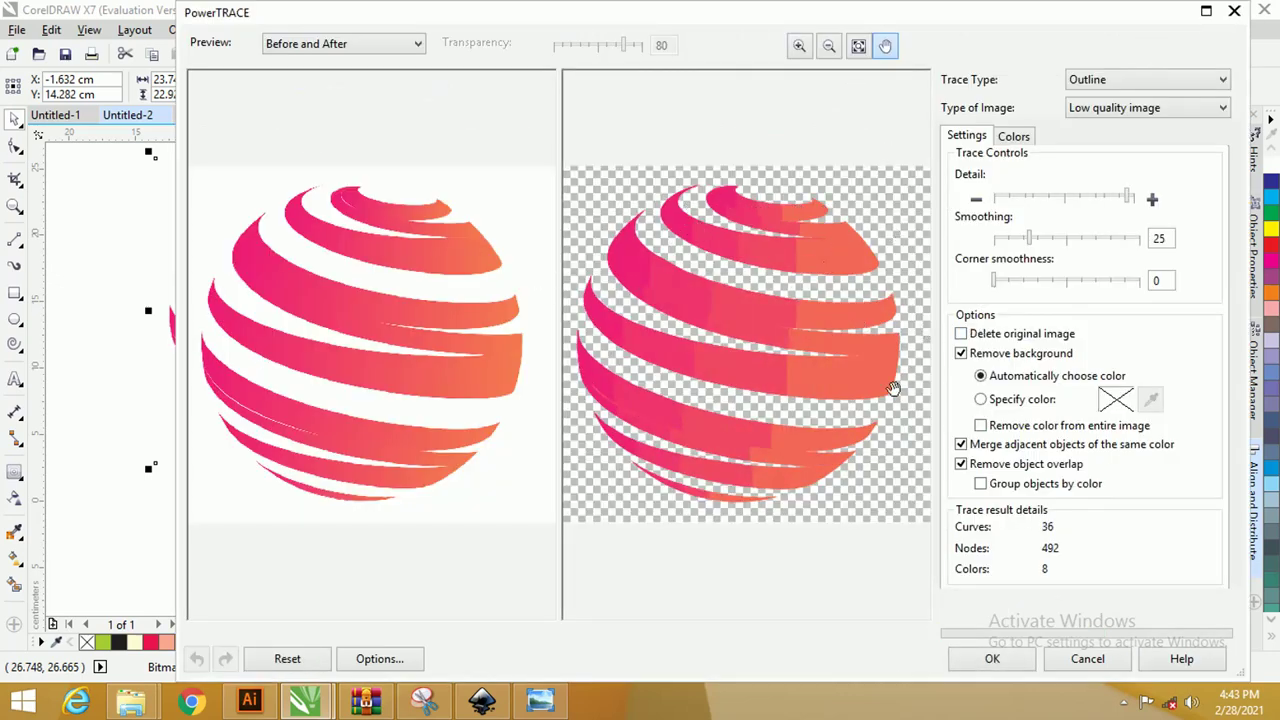
left_click(992, 659)
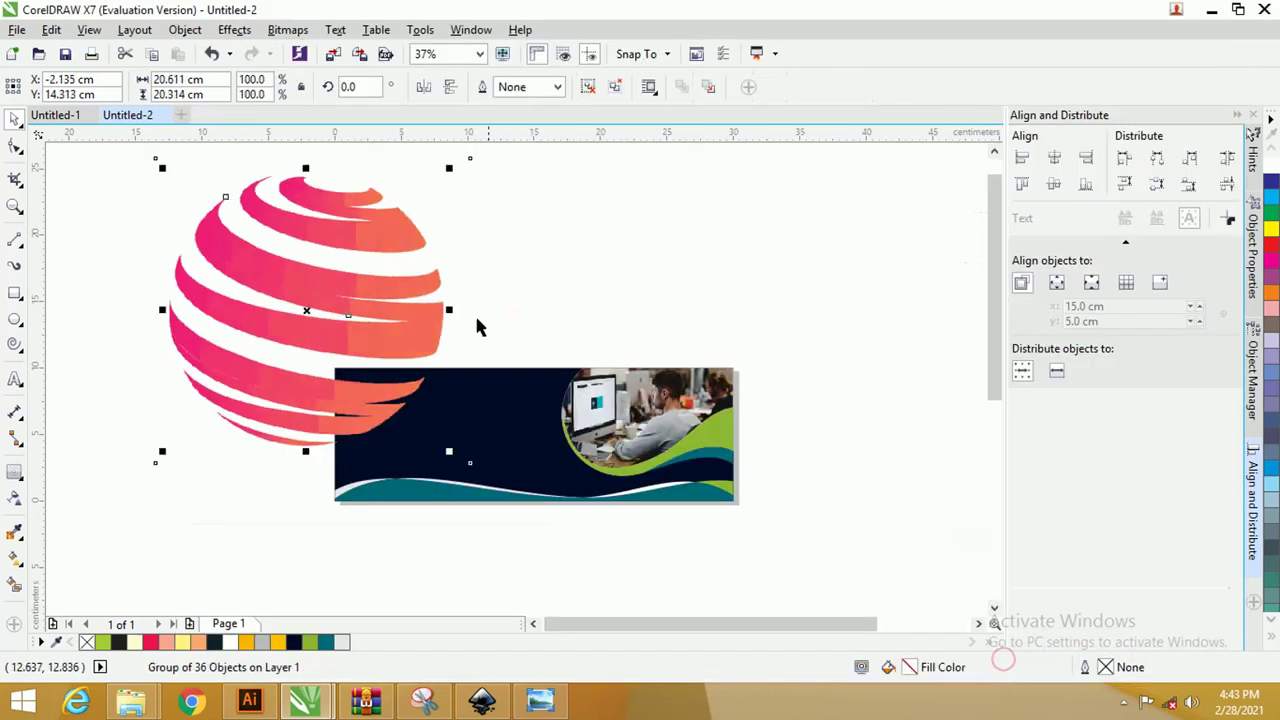
left_click_drag(389, 269, 576, 268)
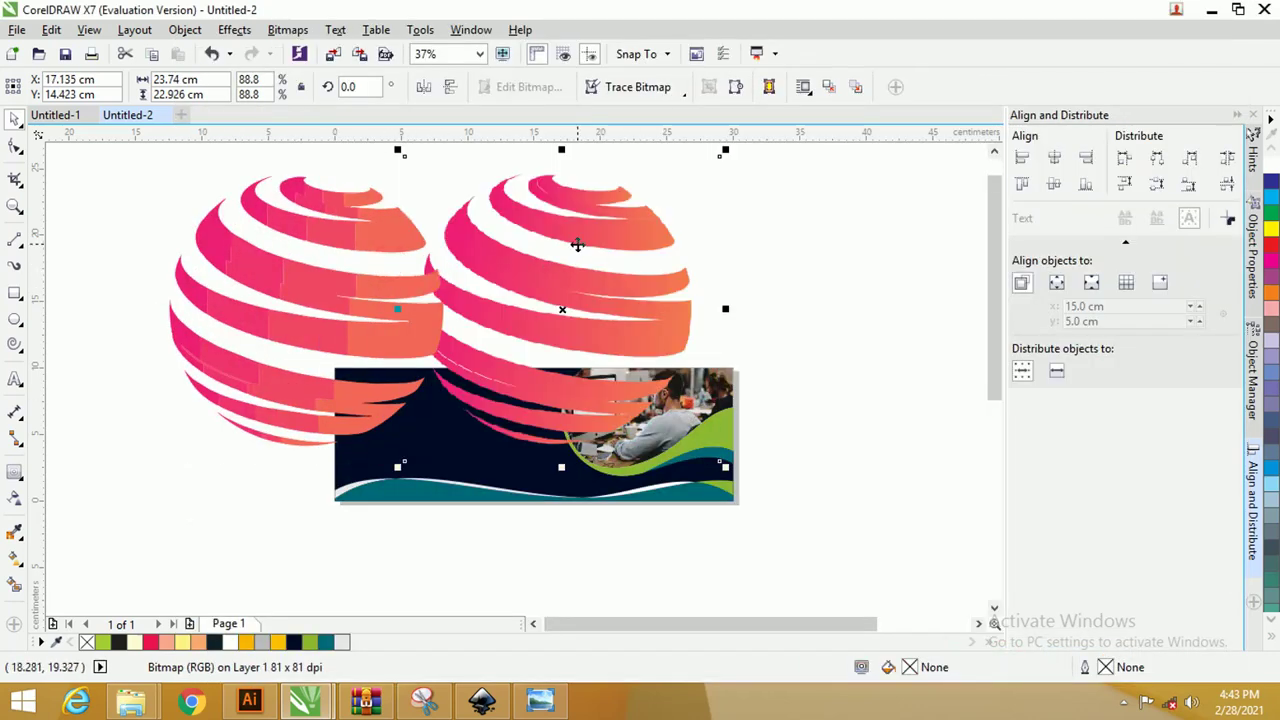
key("Delete")
Step: Scale the traced globe to about 5.1 × 5 cm in the banner's upper-left corner and fill it white
left_click(296, 268)
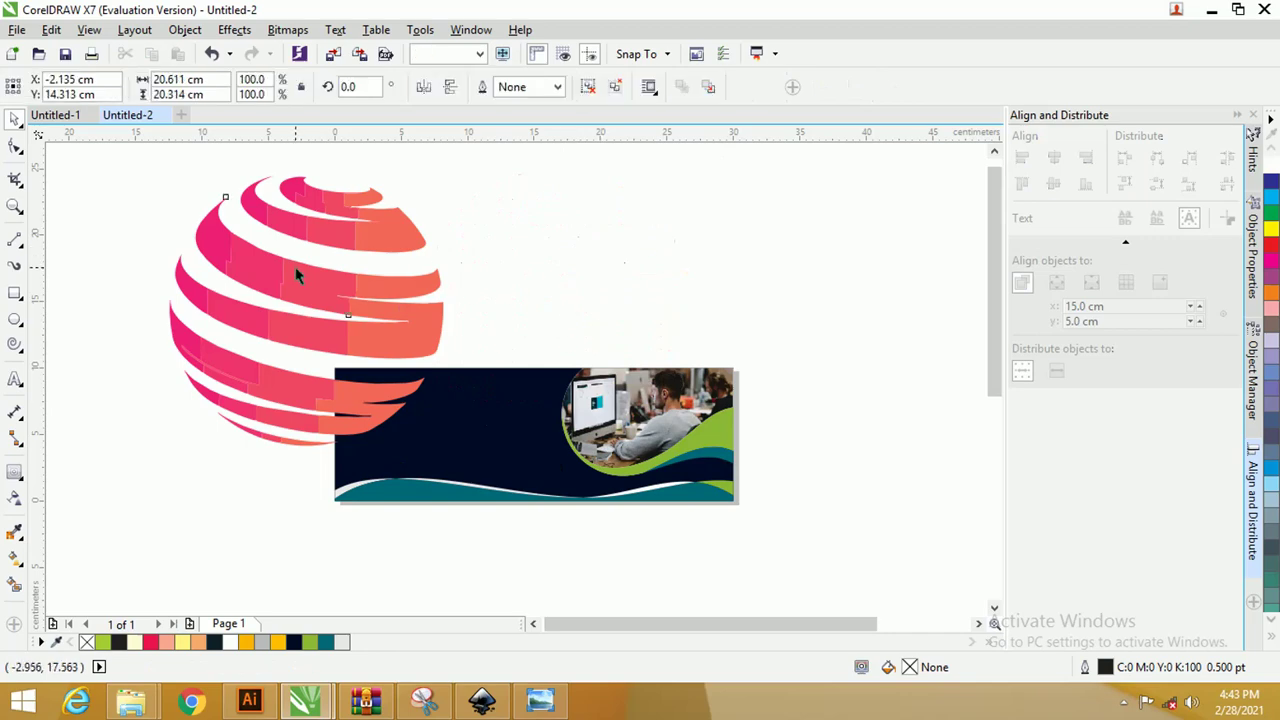
scroll(308, 258, "up", 1)
scroll(308, 257, "down", 2)
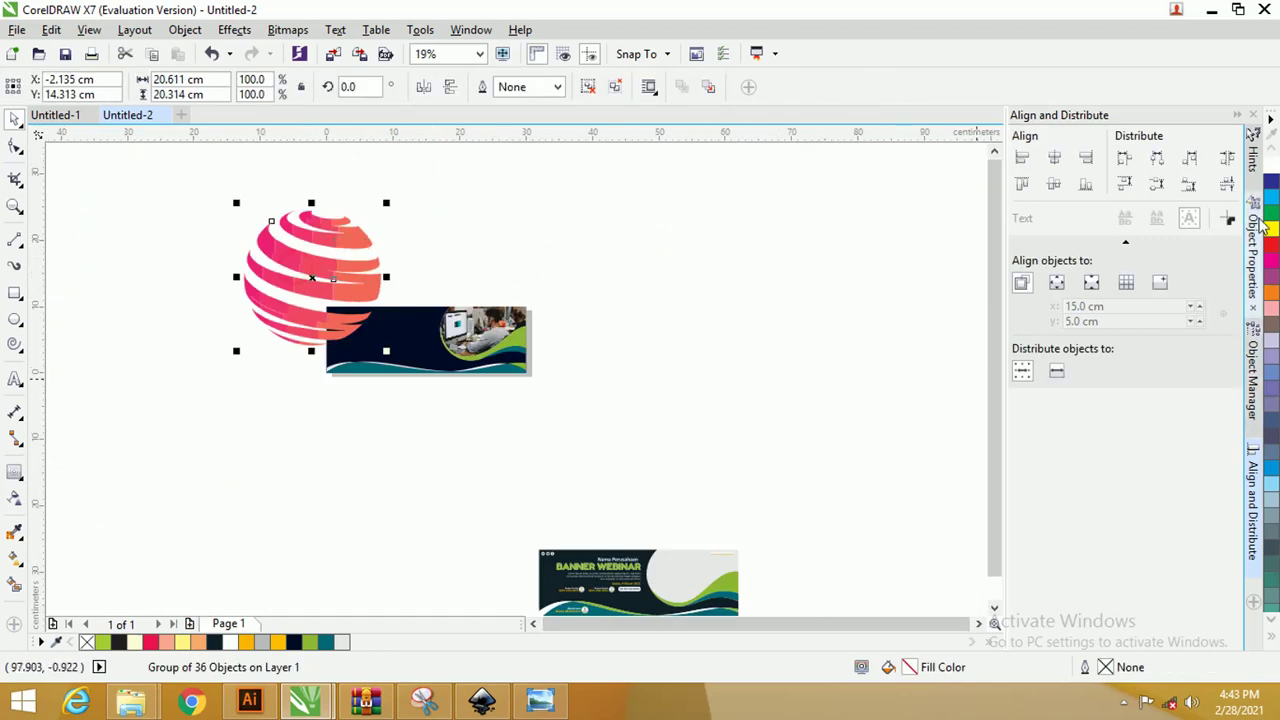
left_click_drag(388, 204, 568, 324)
scroll(263, 308, "up", 2)
left_click_drag(571, 323, 593, 325)
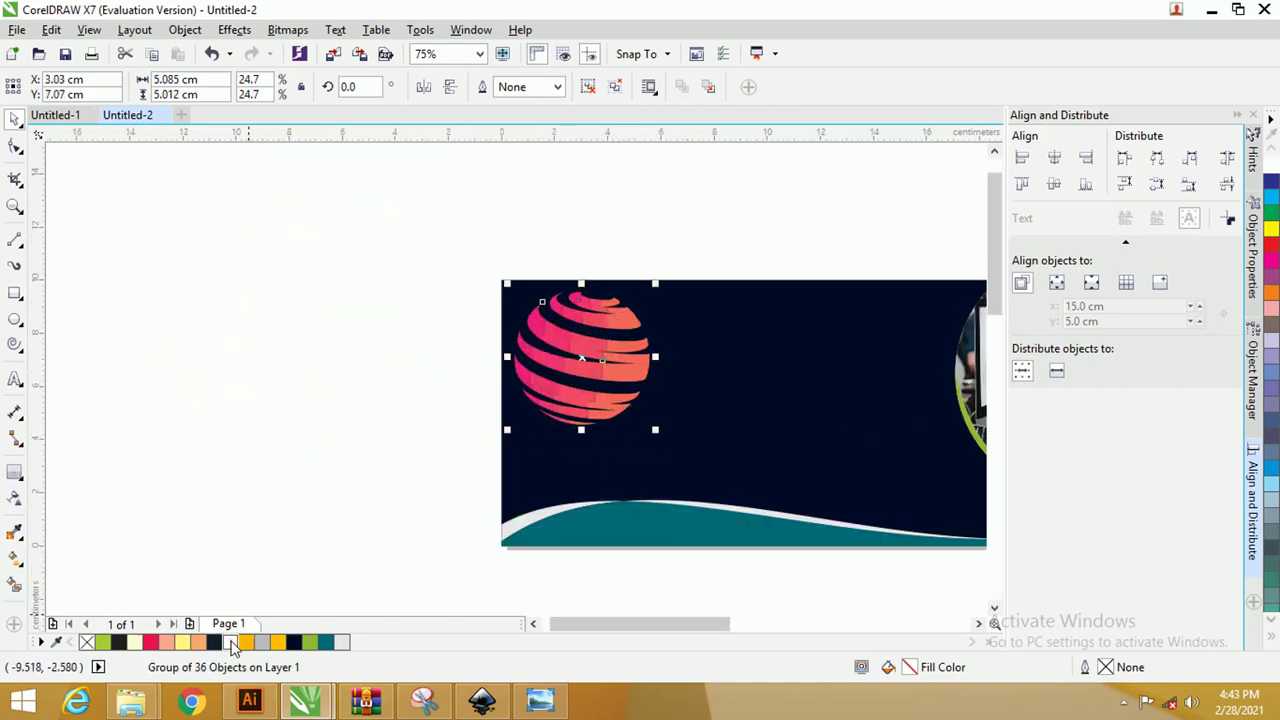
left_click(231, 645)
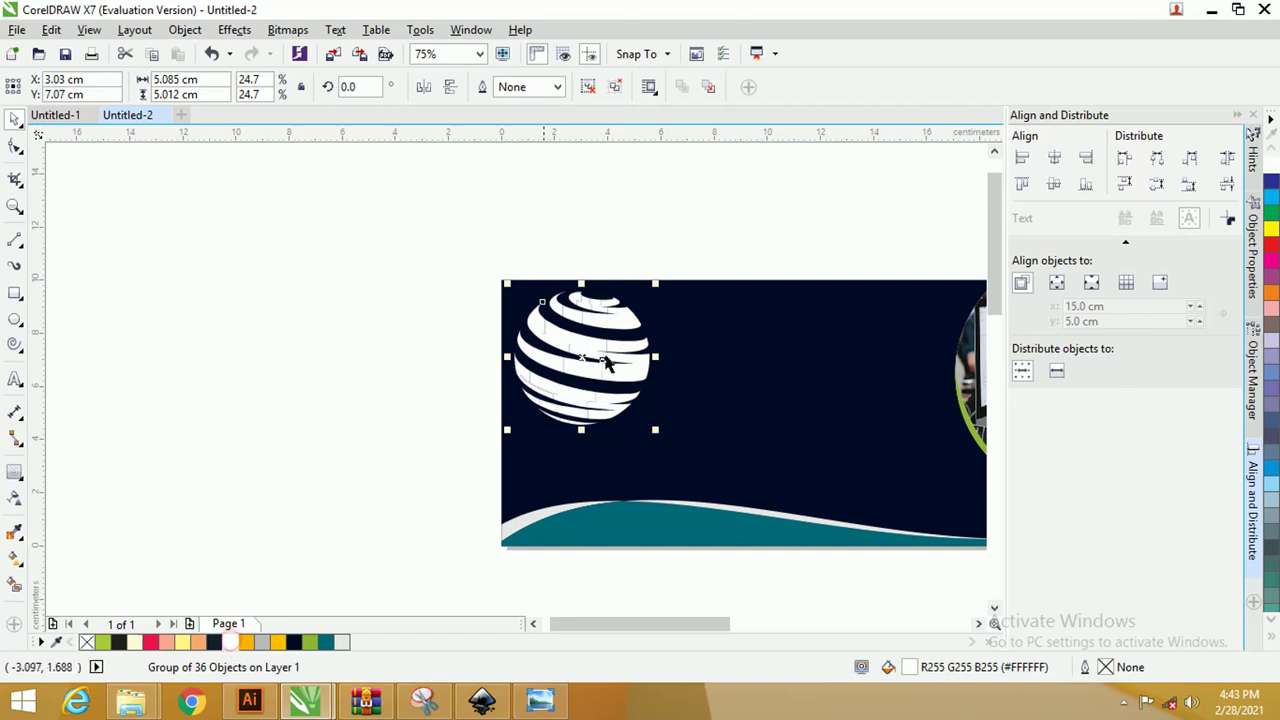
Step: Ungroup the white globe and combine its pieces into a single curve without seams
left_click(617, 88)
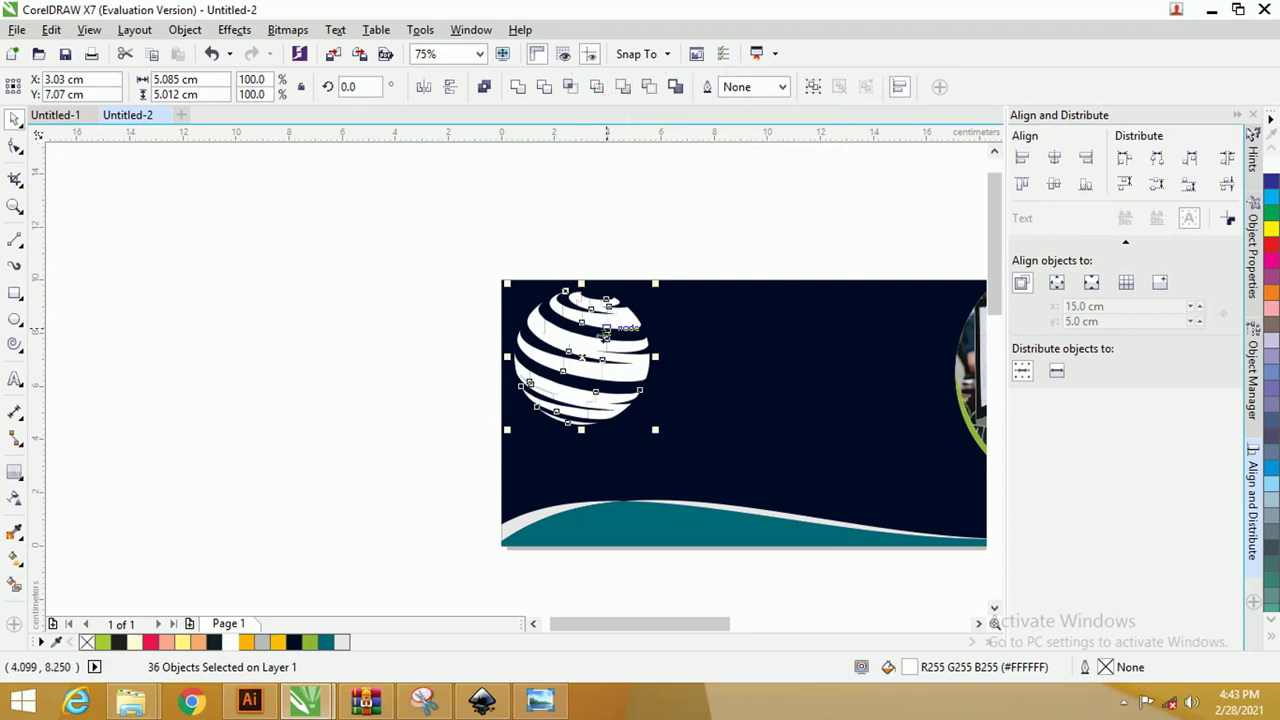
scroll(595, 344, "up", 3)
scroll(577, 215, "down", 3)
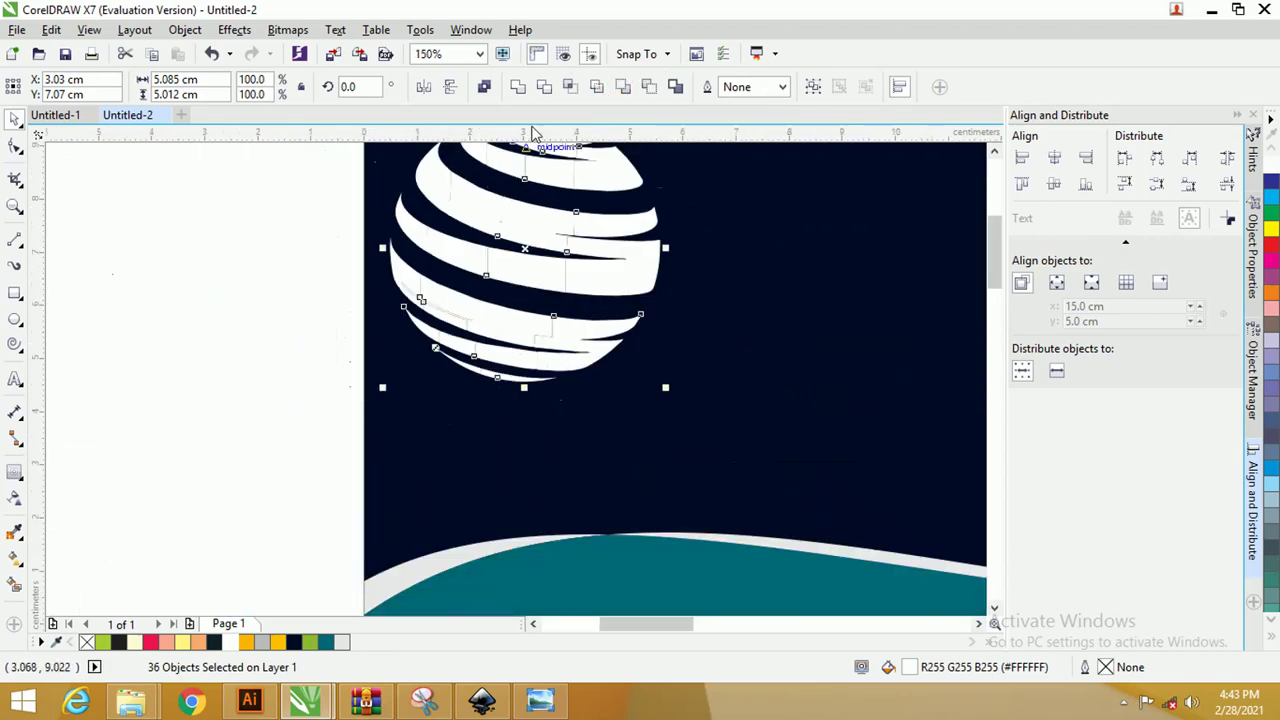
scroll(491, 163, "up", 2)
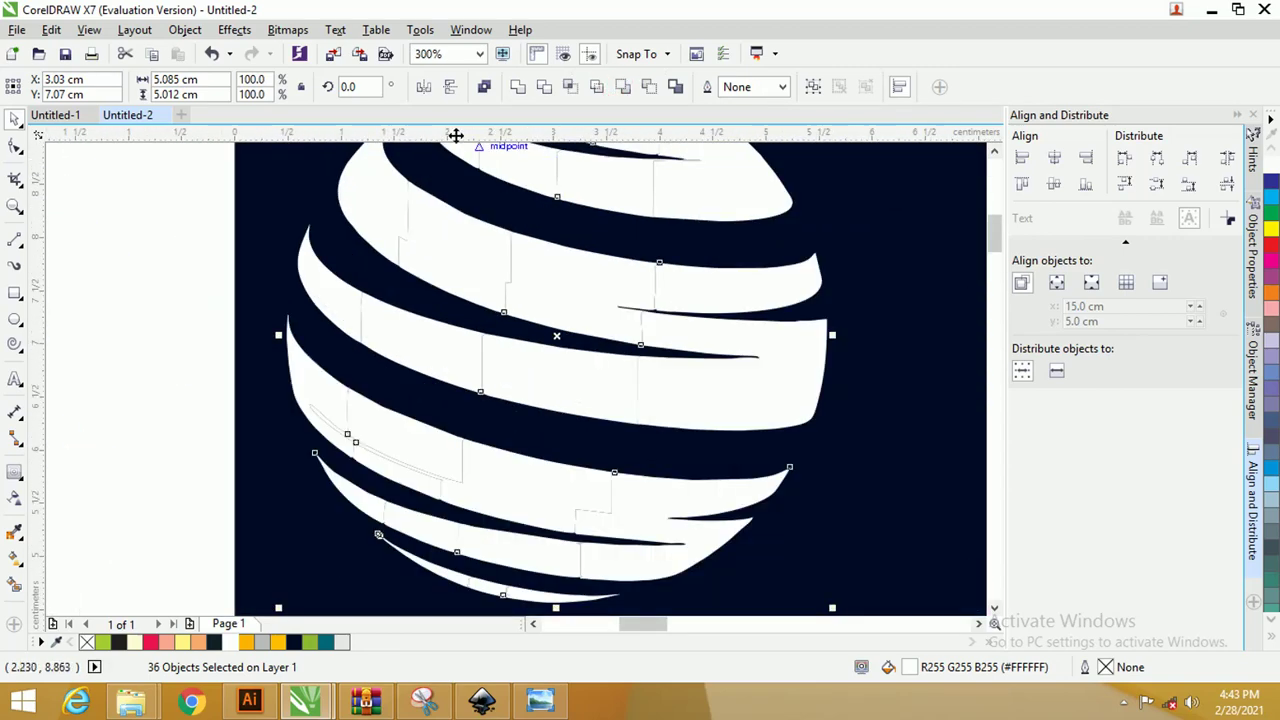
left_click(484, 88)
scroll(551, 243, "up", 2)
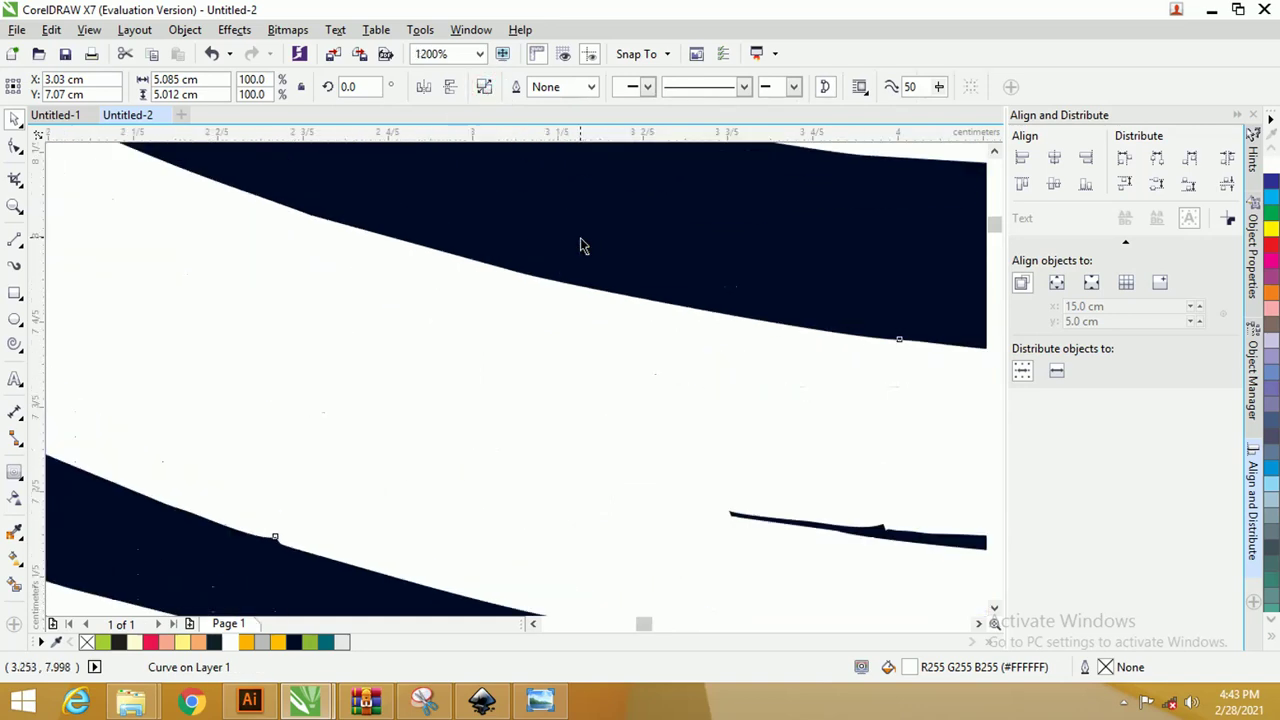
scroll(585, 247, "down", 3)
left_click(341, 226)
left_click(616, 194)
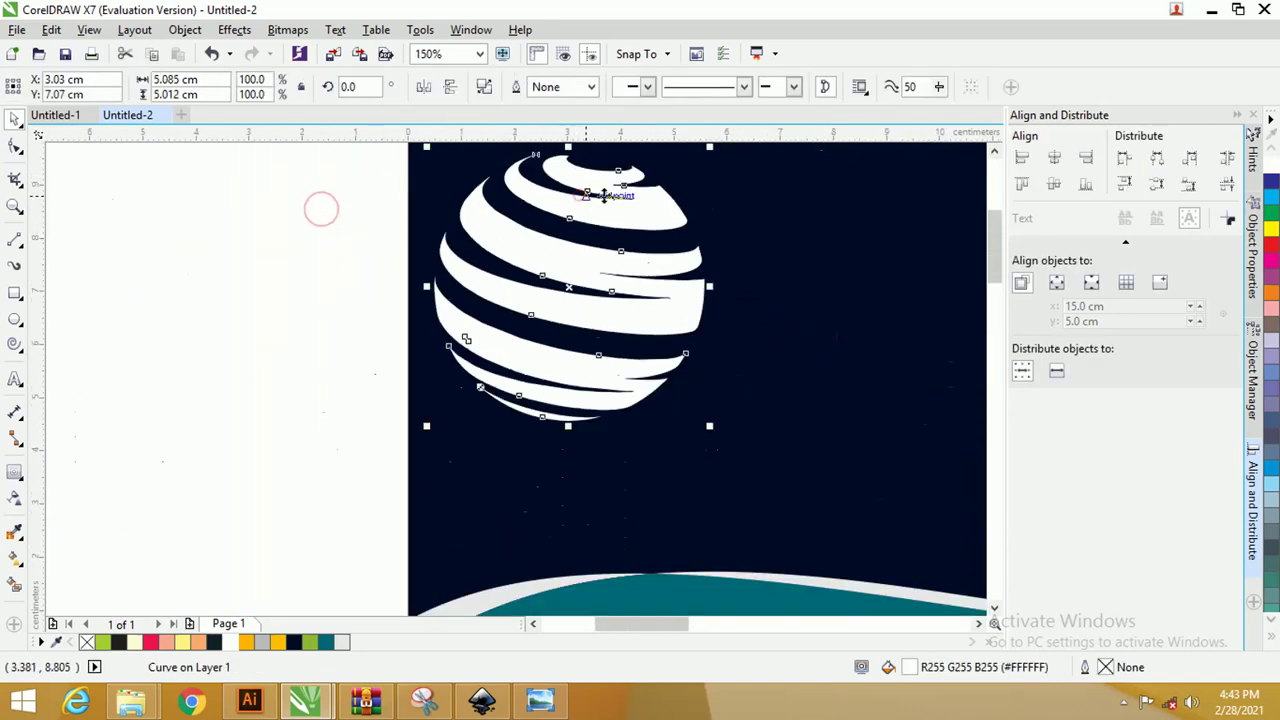
left_click(706, 421)
left_click(663, 304)
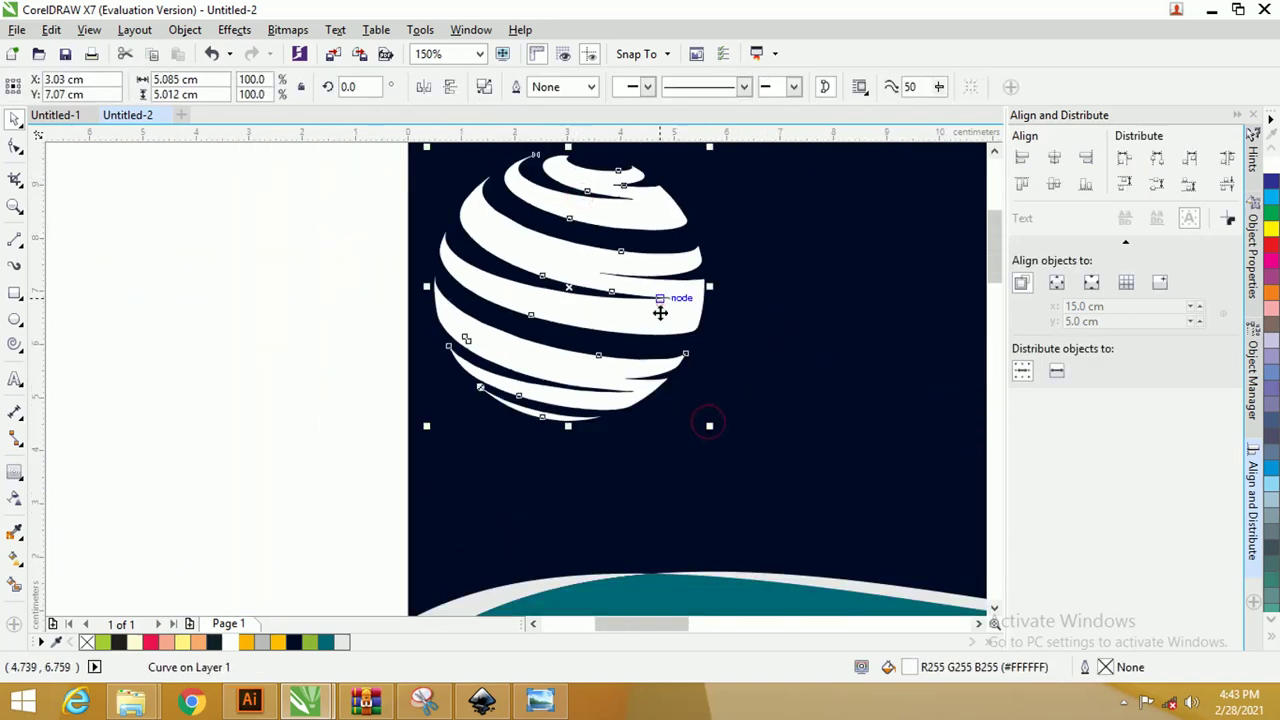
Step: Scale the white globe logo to about 0.78 × 0.77 cm and move it onto the upper part of the photo
left_click_drag(709, 426, 531, 260)
scroll(543, 255, "down", 1)
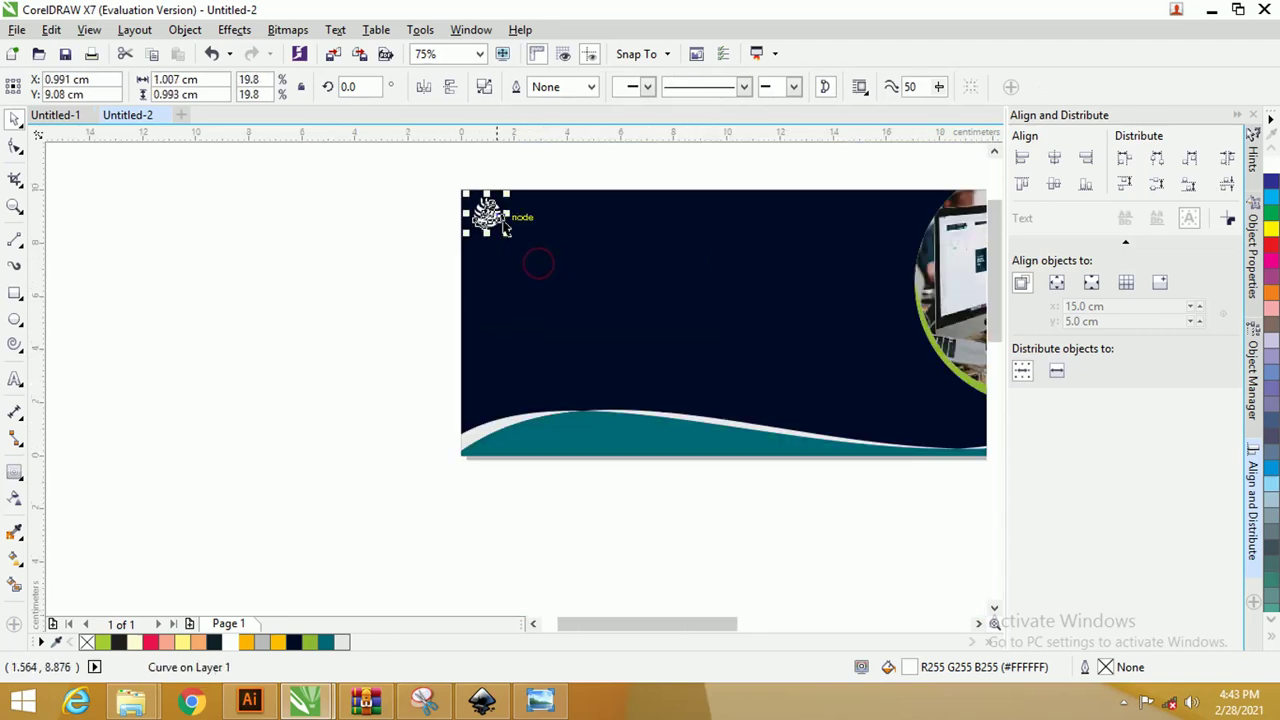
scroll(505, 175, "down", 1)
left_click(508, 161)
left_click_drag(480, 192, 748, 190)
scroll(808, 200, "up", 1)
scroll(740, 217, "down", 1)
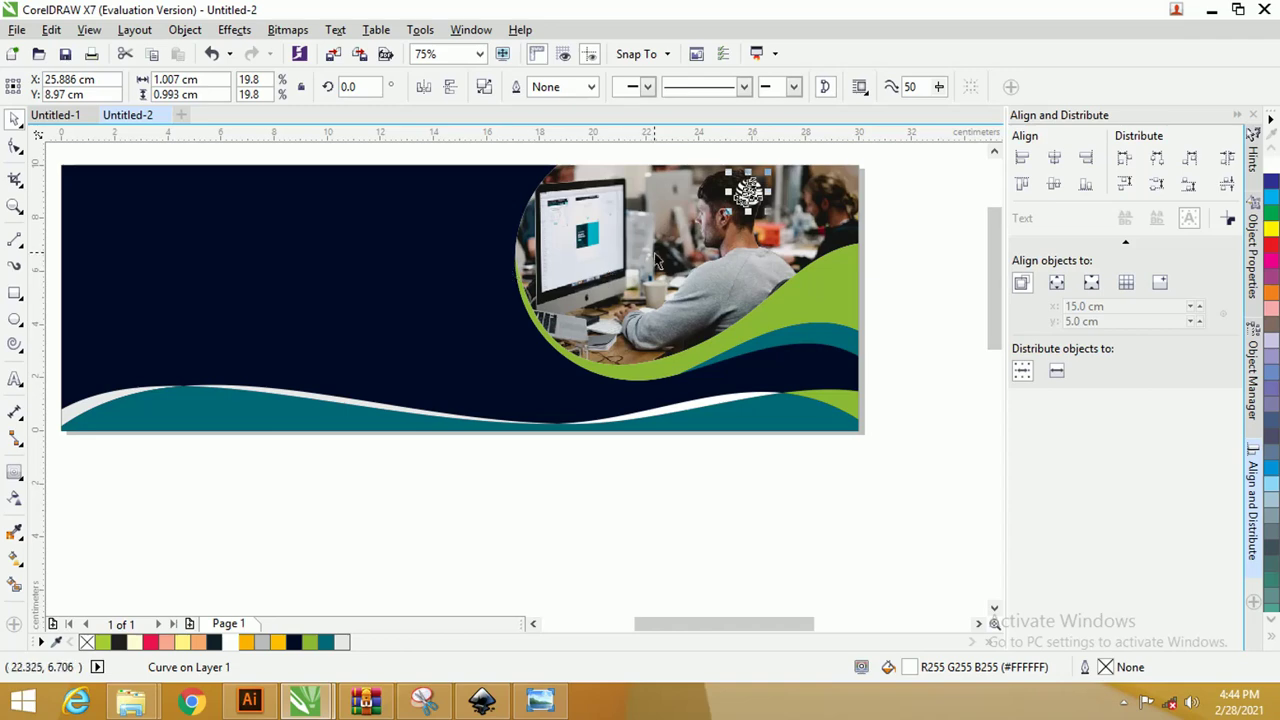
left_click(931, 215)
left_click_drag(748, 188, 768, 196)
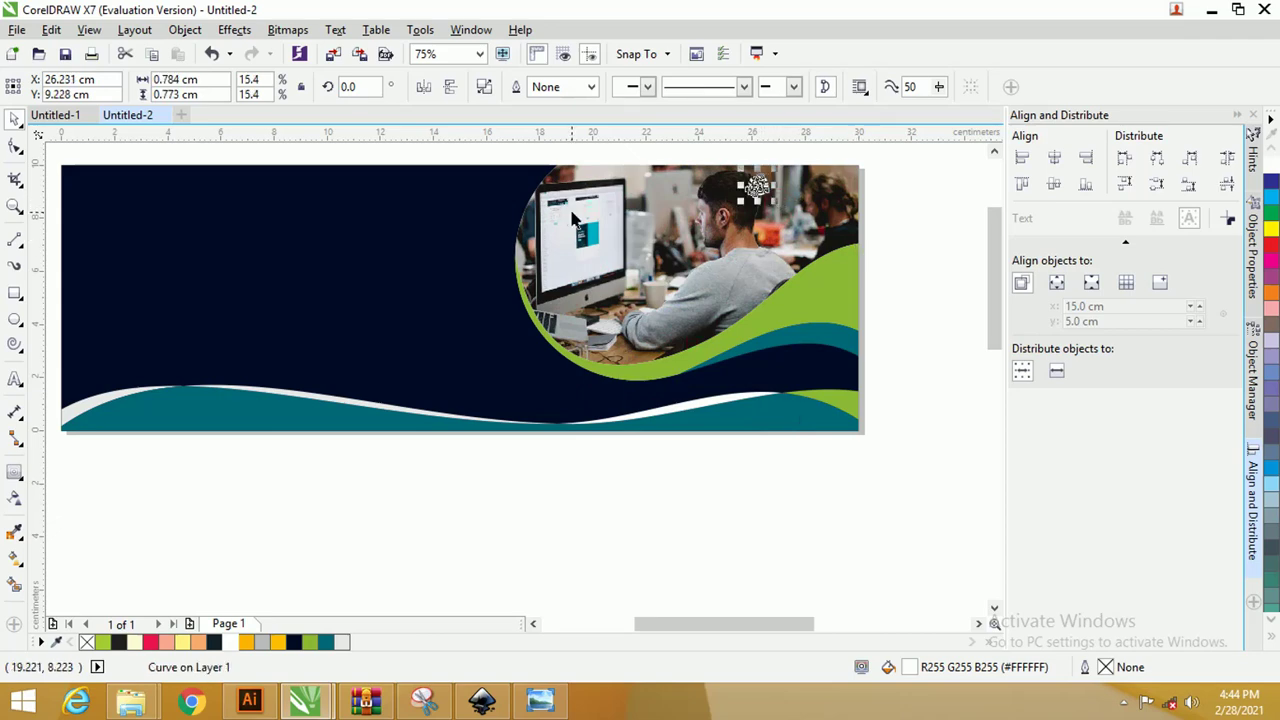
left_click(14, 380)
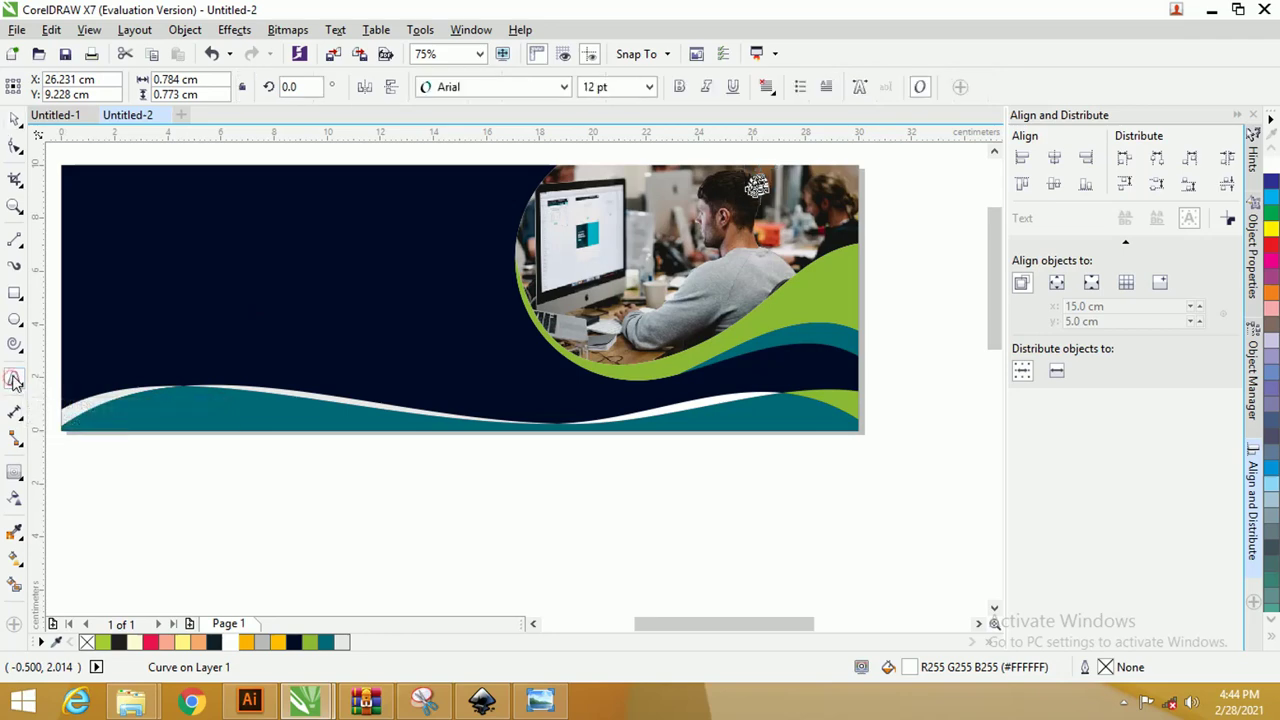
left_click(150, 234)
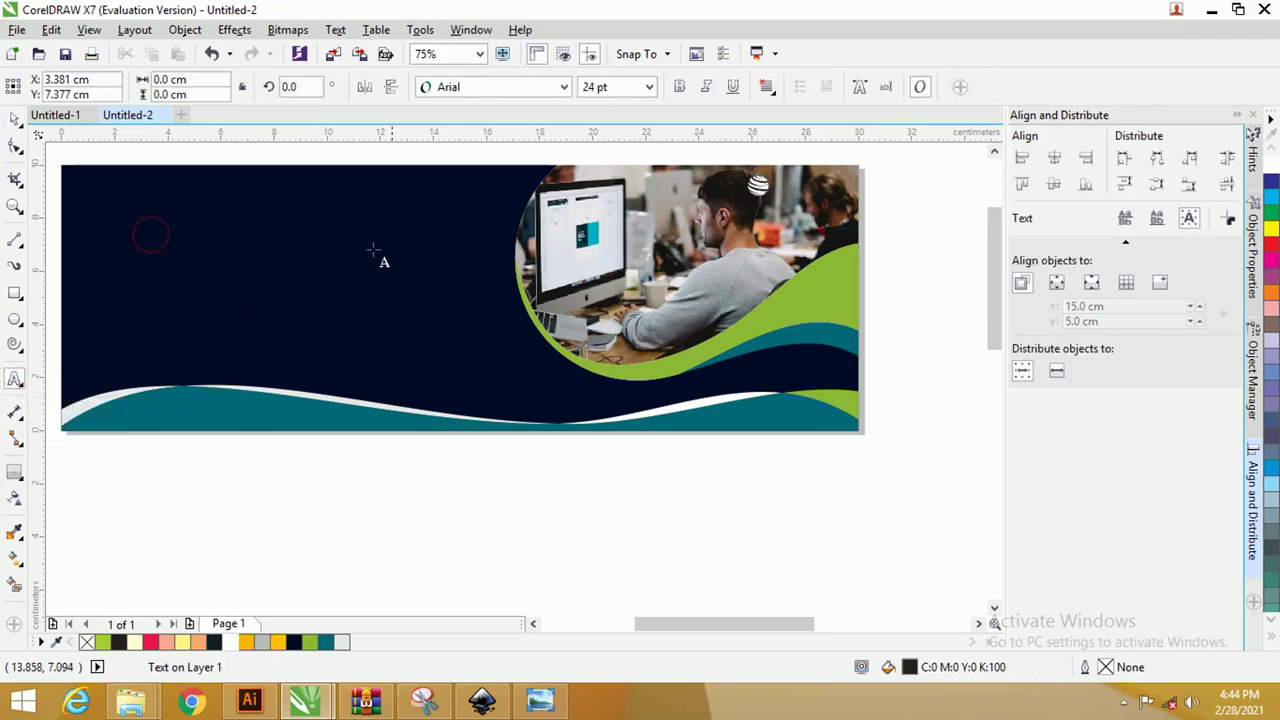
left_click(20, 125)
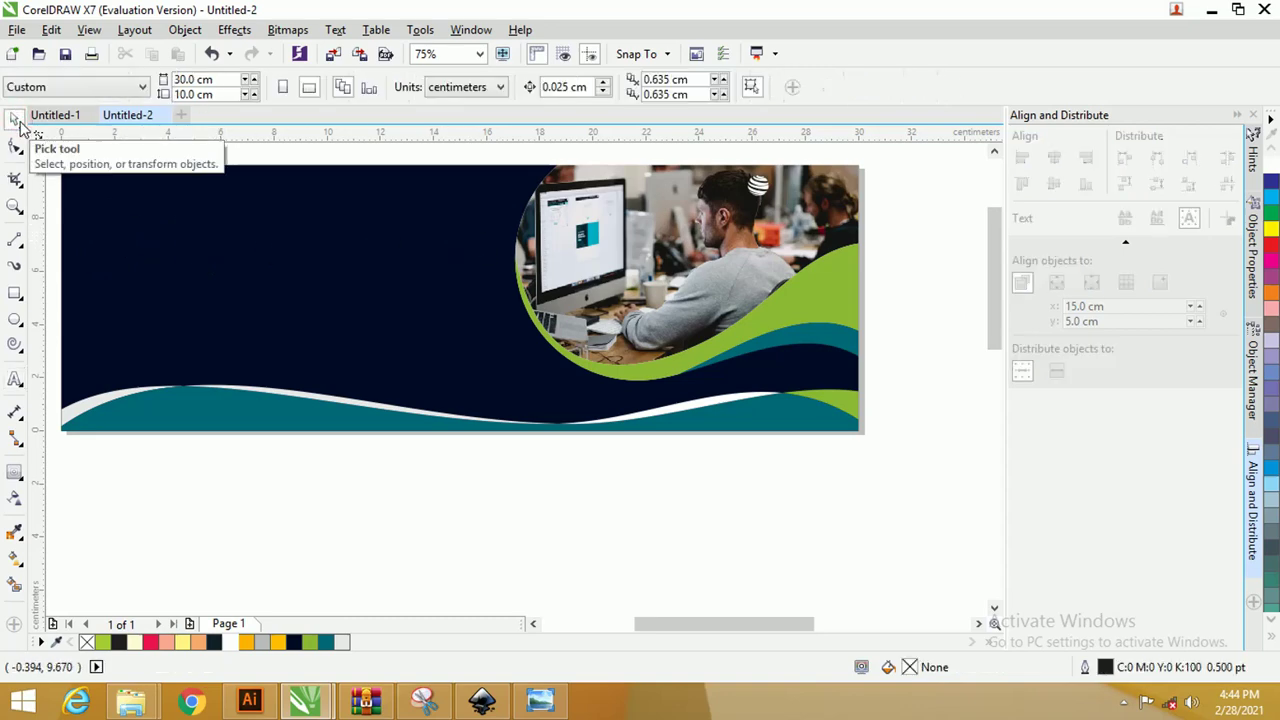
double_click(20, 125)
key("shift+F4")
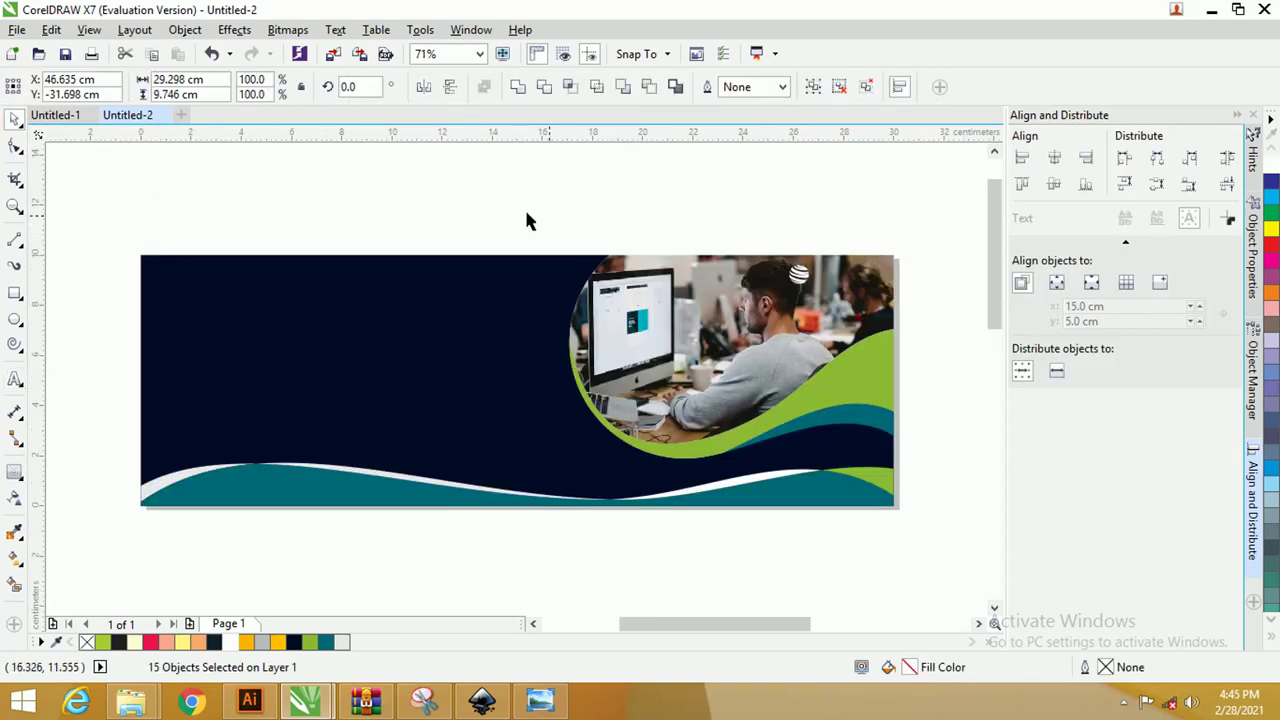
left_click(20, 385)
left_click(258, 378)
type("Web")
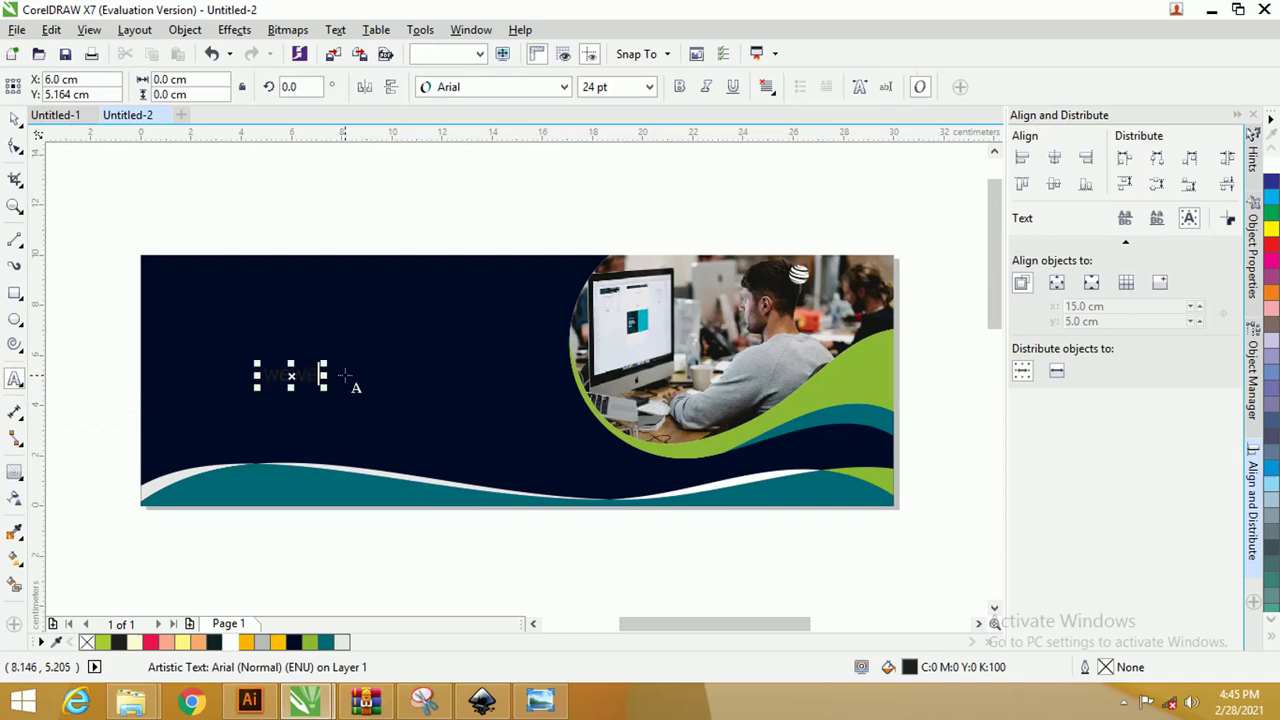
key("ctrl+a")
key("Delete")
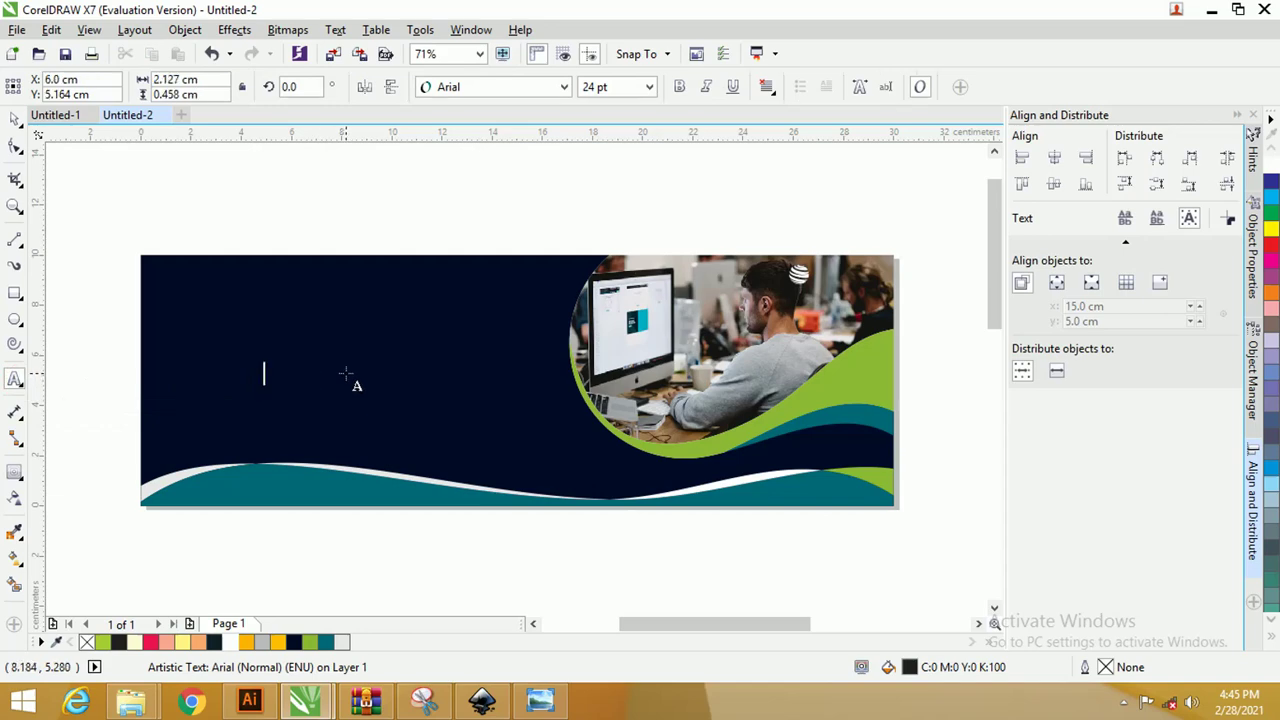
left_click(15, 119)
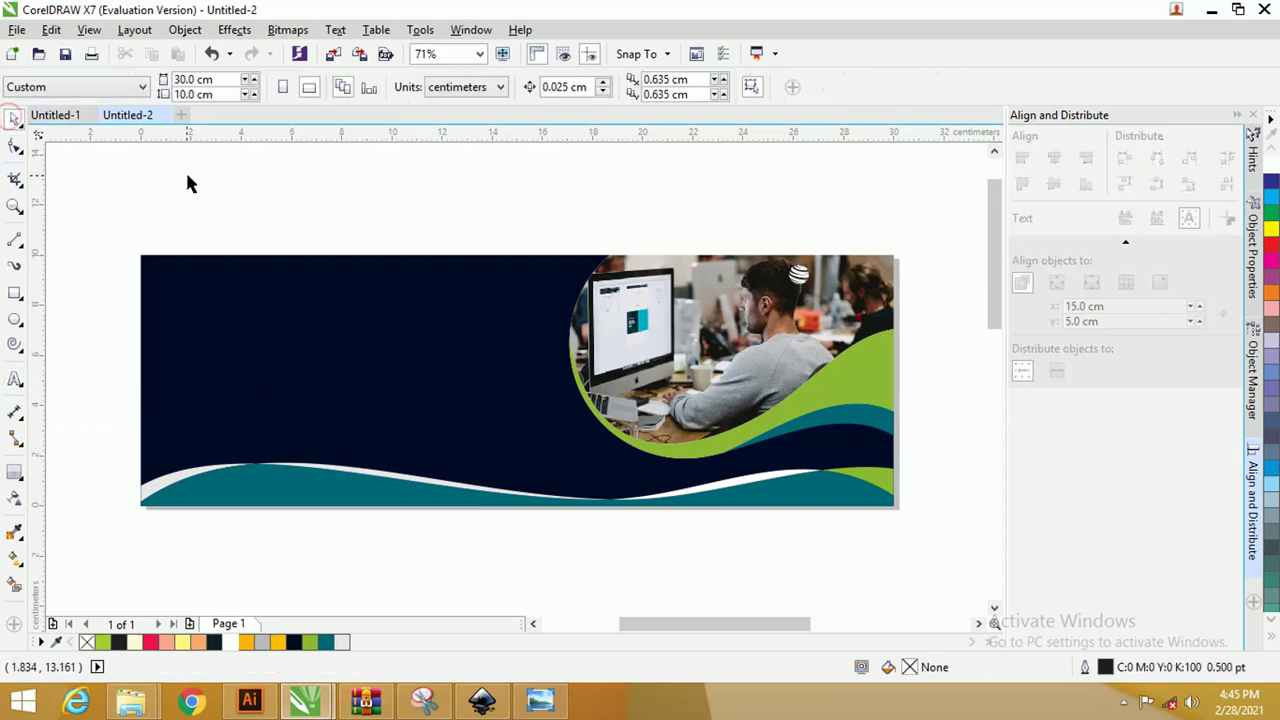
Step: Group the 15 text and icon objects lying outside the page and center the group on the banner page
key("F4")
left_click_drag(371, 400, 958, 596)
scroll(623, 451, "up", 1)
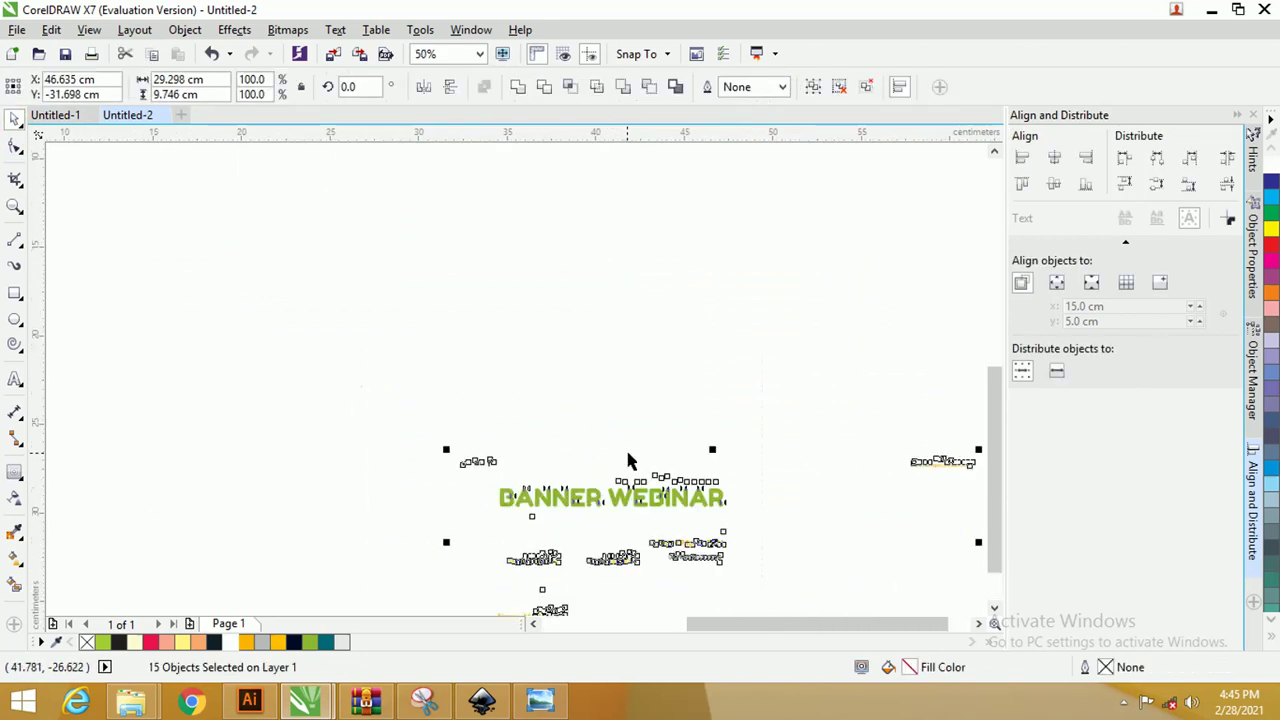
scroll(628, 448, "down", 2)
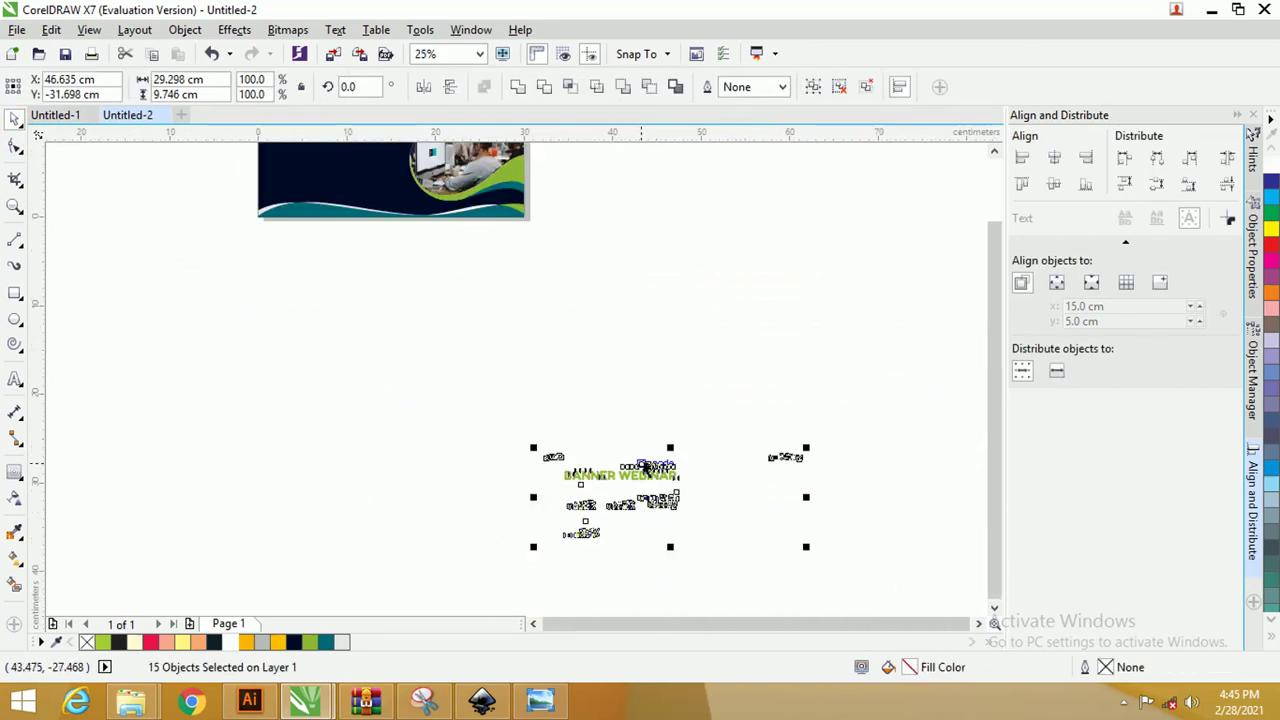
key("ctrl+g")
key("p")
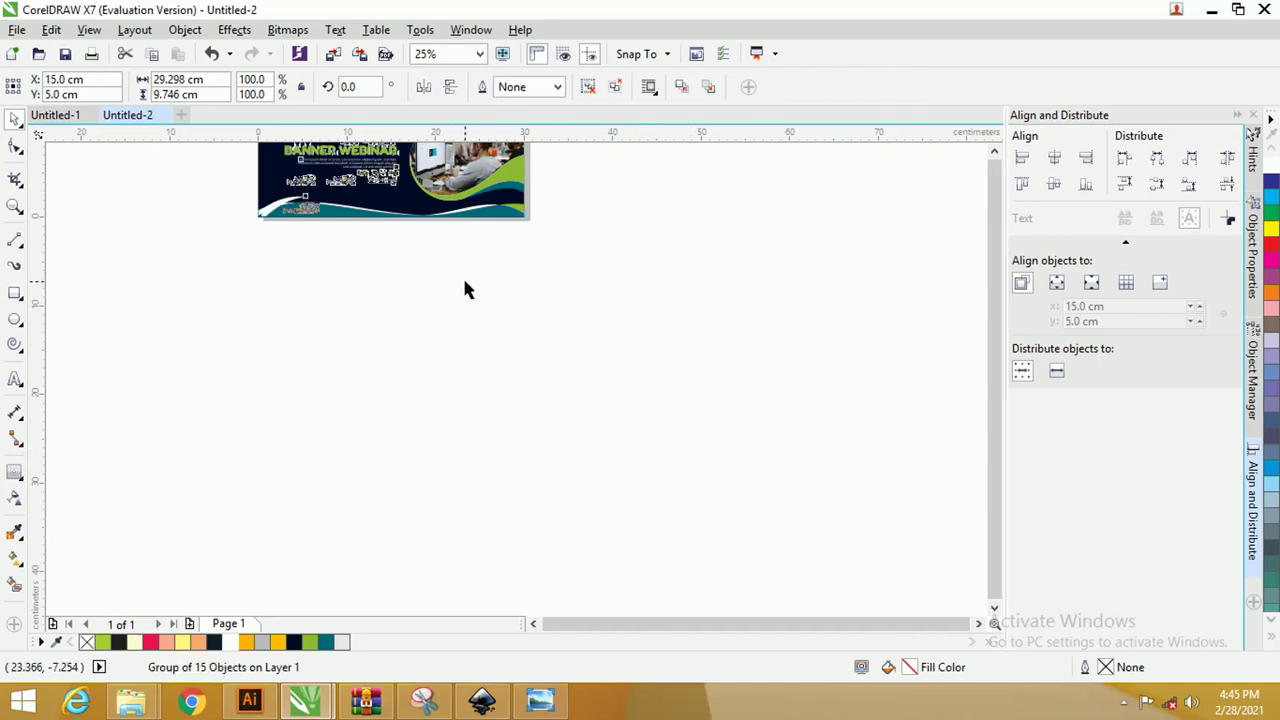
Step: Ungroup the centered text and icon objects and remove the stray white curve over the banner's lower-left wave
scroll(285, 208, "up", 5)
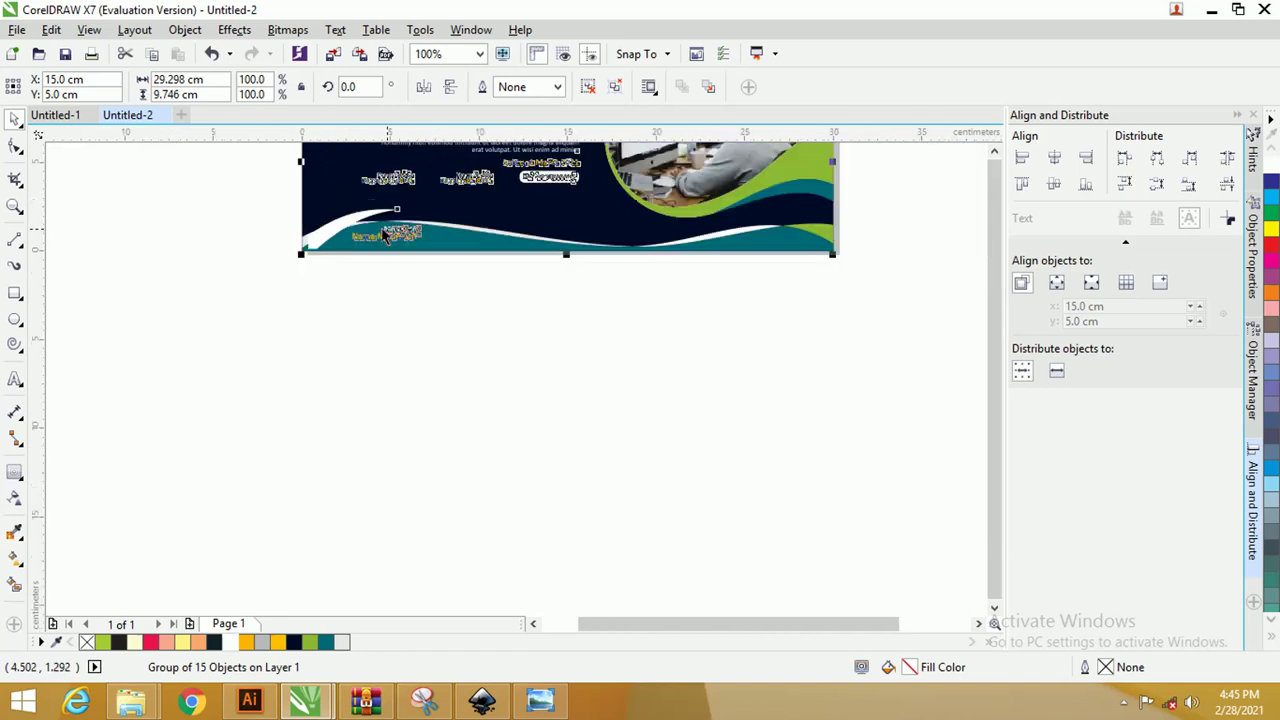
key("z")
left_click_drag(557, 163, 957, 309)
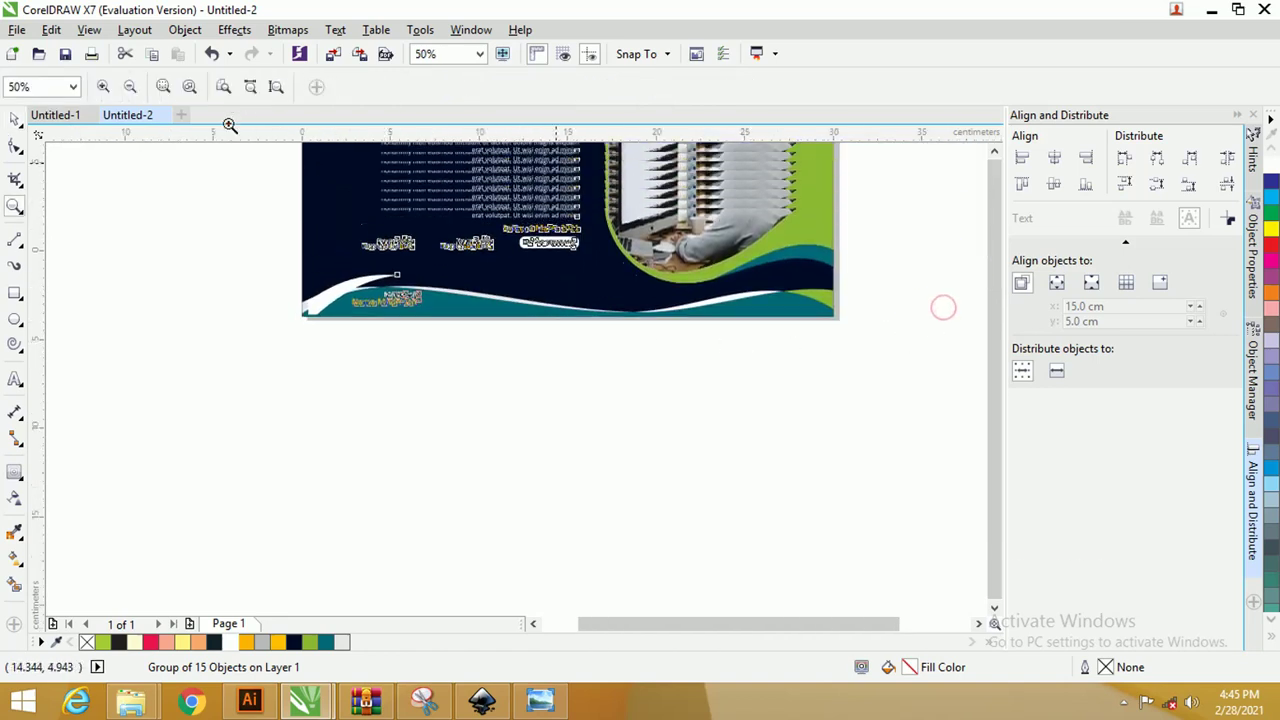
left_click_drag(960, 471, 257, 231)
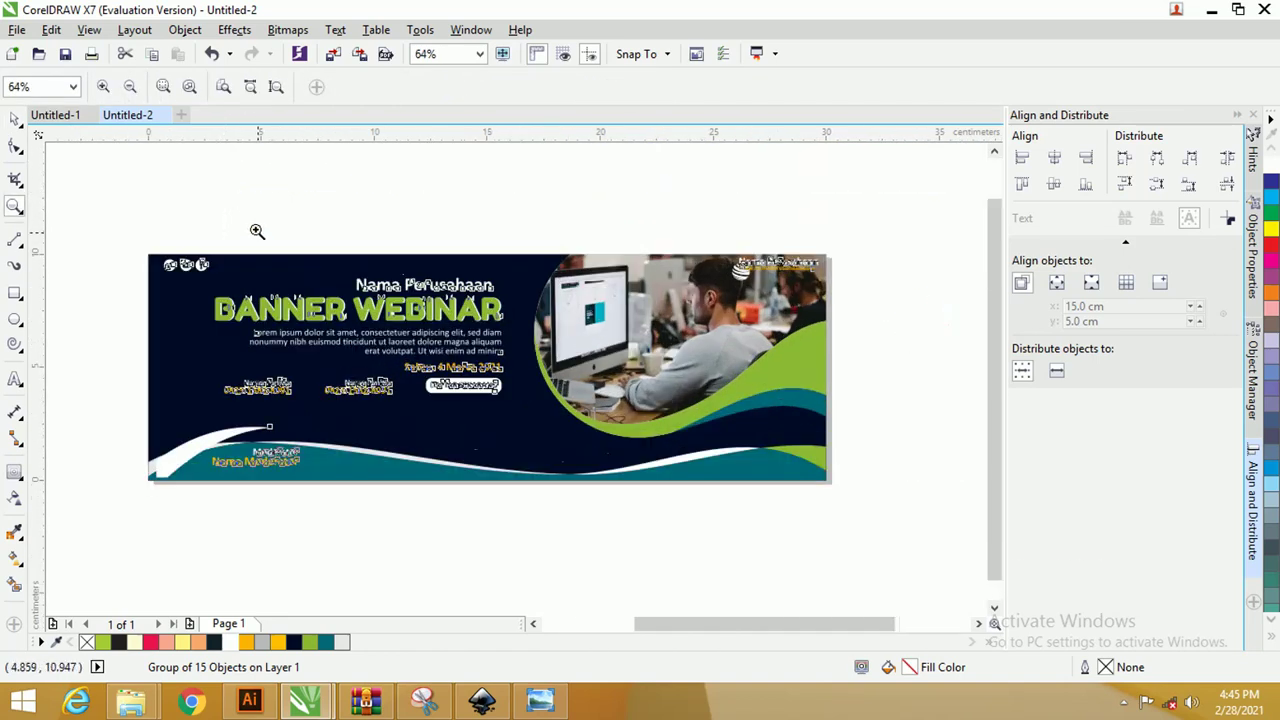
left_click(14, 120)
left_click(185, 455)
right_click(185, 455)
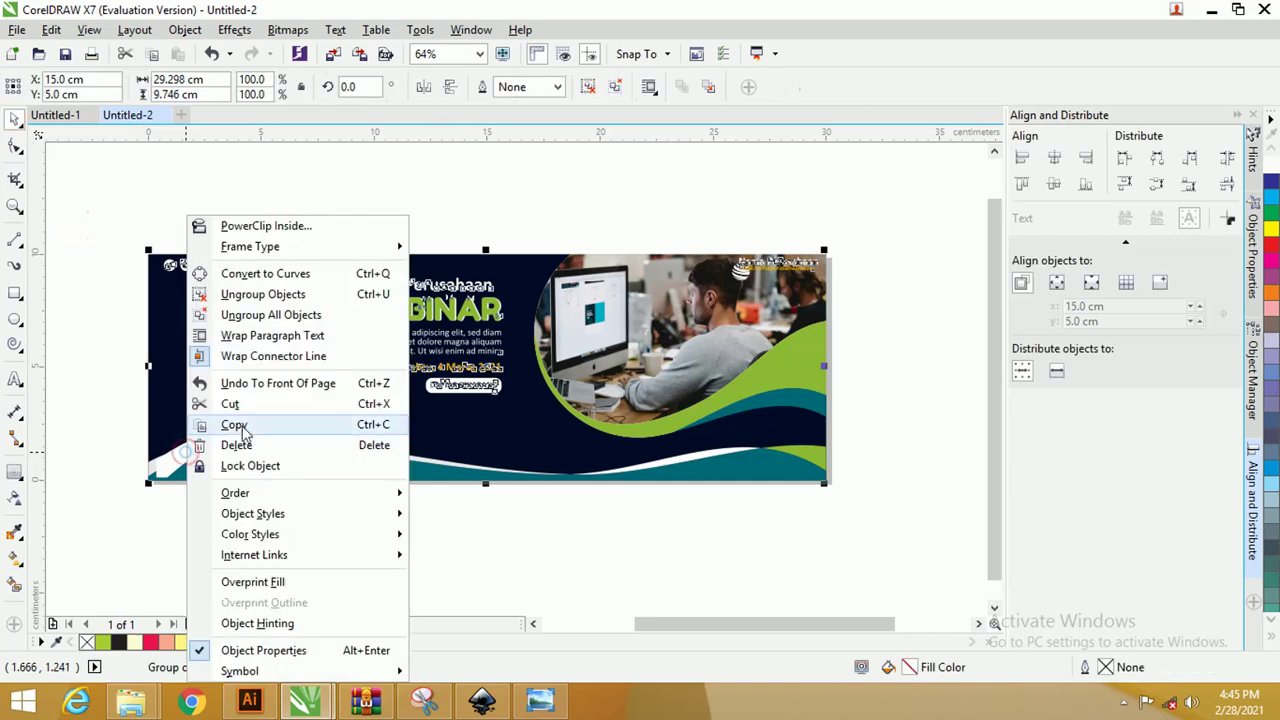
left_click(92, 325)
left_click(92, 325)
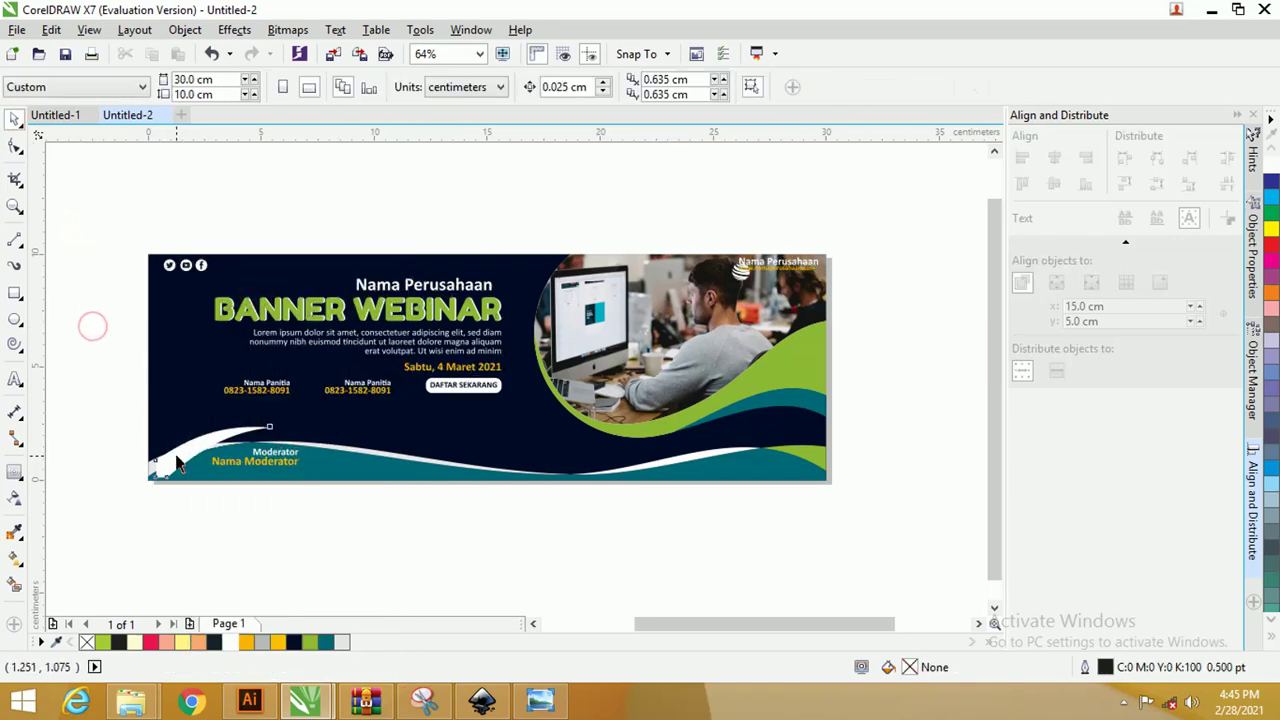
left_click_drag(178, 463, 96, 428)
key("Escape")
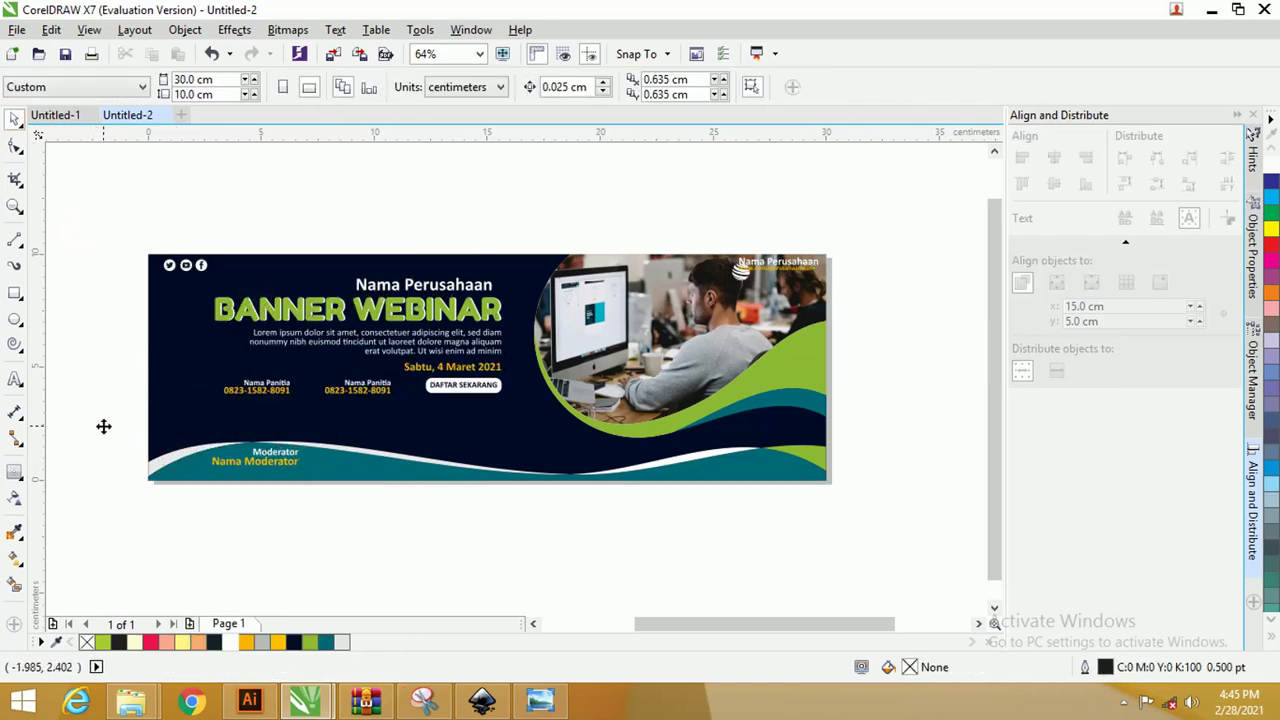
Step: Shrink the white globe logo and place it directly in front of the company name over the photo
scroll(737, 280, "up", 3)
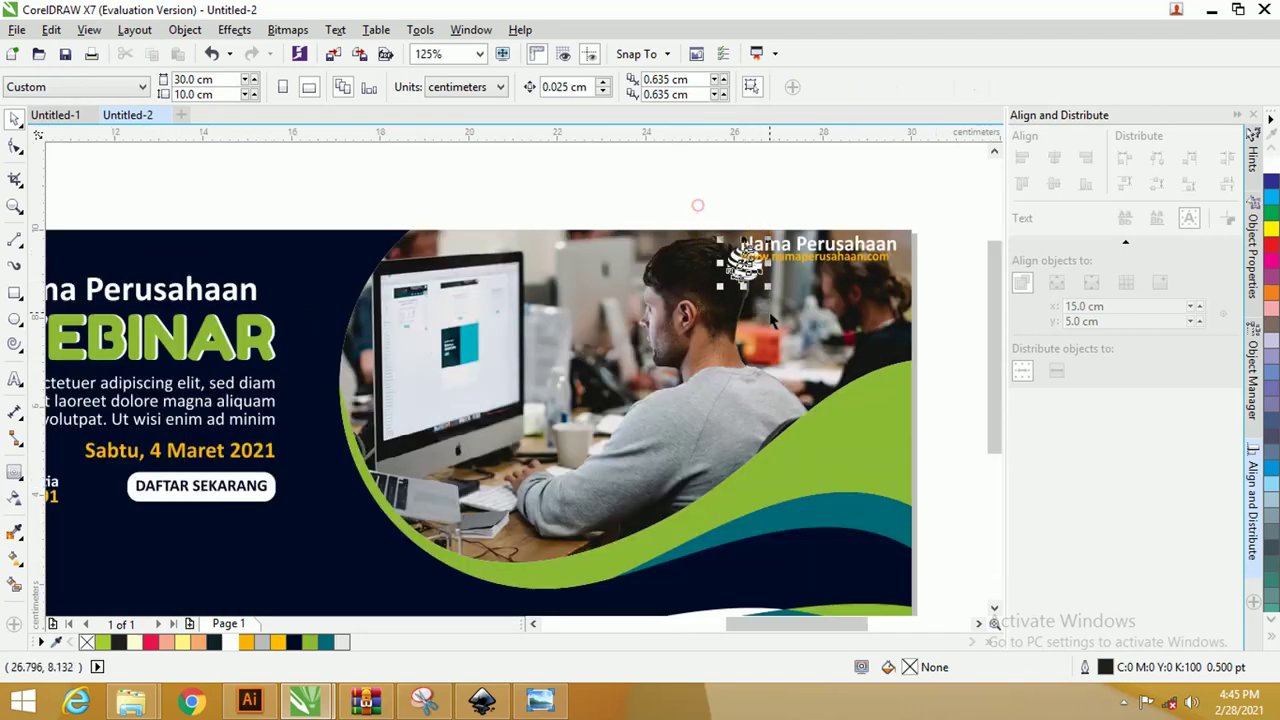
left_click_drag(742, 266, 724, 246)
key("Escape")
key("Escape")
scroll(842, 268, "down", 3)
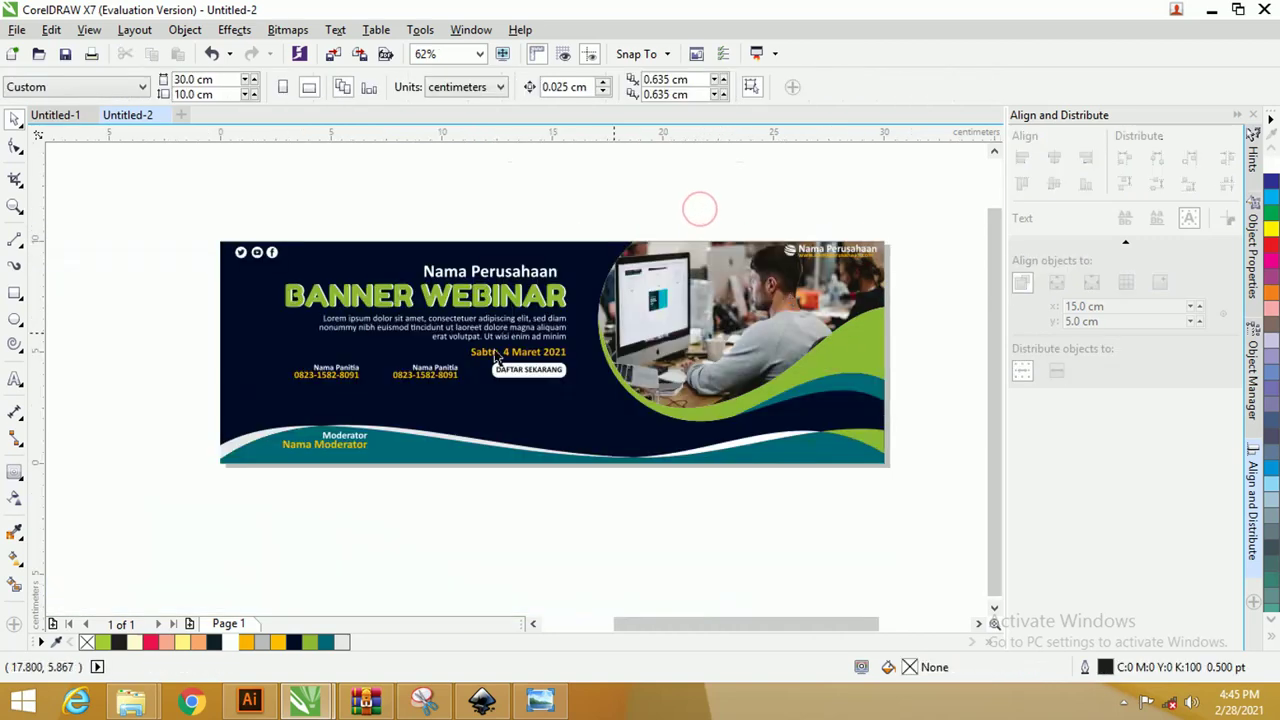
Step: Move the "Moderator" and "Nama Moderator" texts together slightly down so they sit inside the teal wave
scroll(360, 312, "up", 3)
scroll(530, 318, "down", 2)
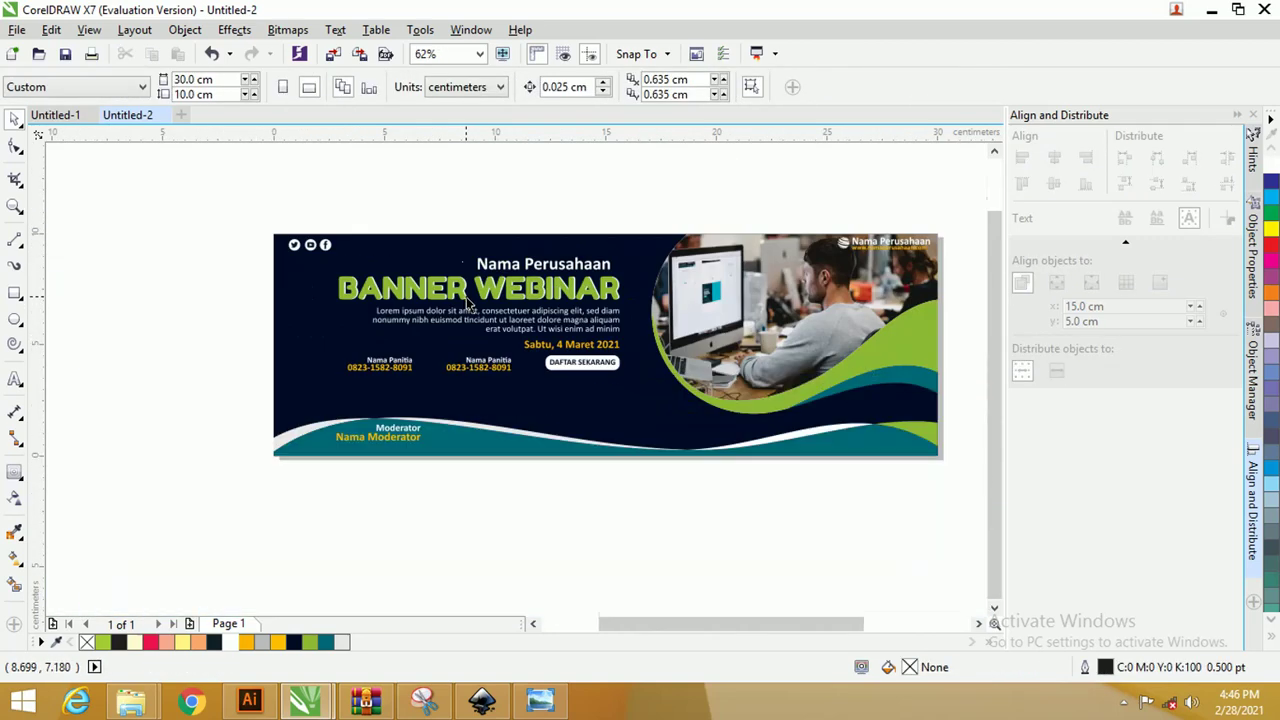
scroll(405, 450, "up", 2)
left_click(401, 420)
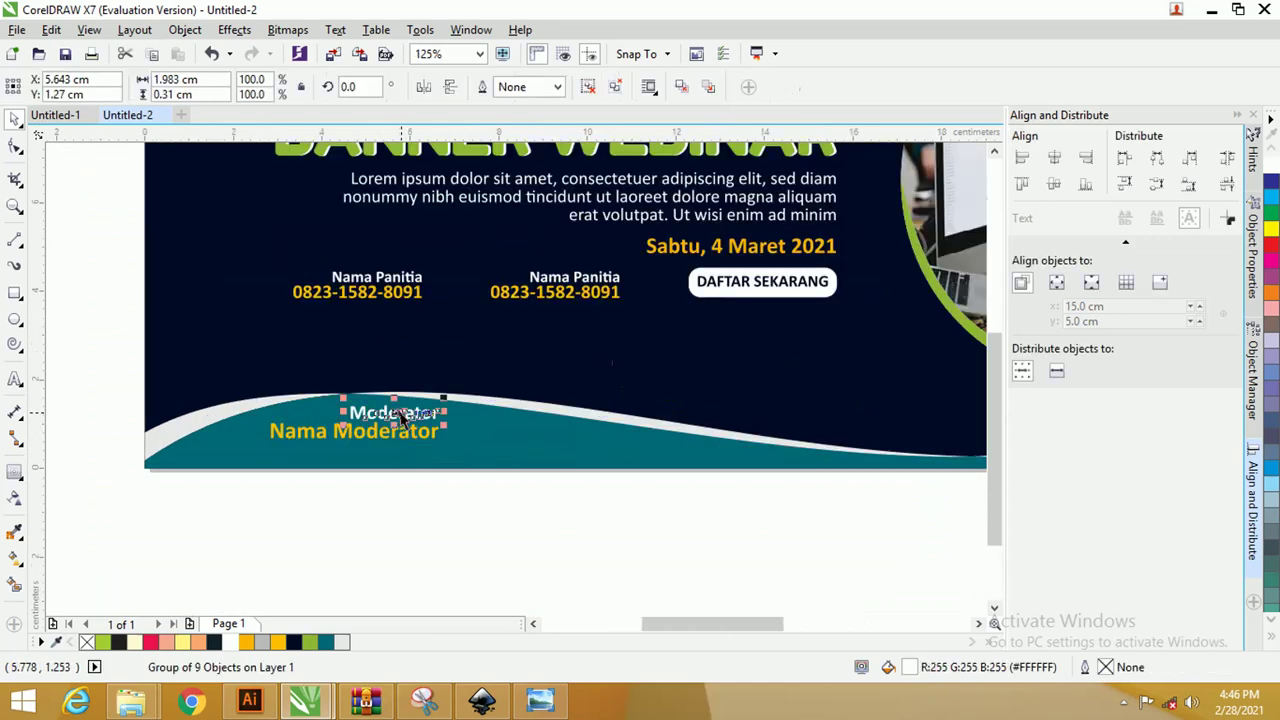
left_click(402, 434, "shift")
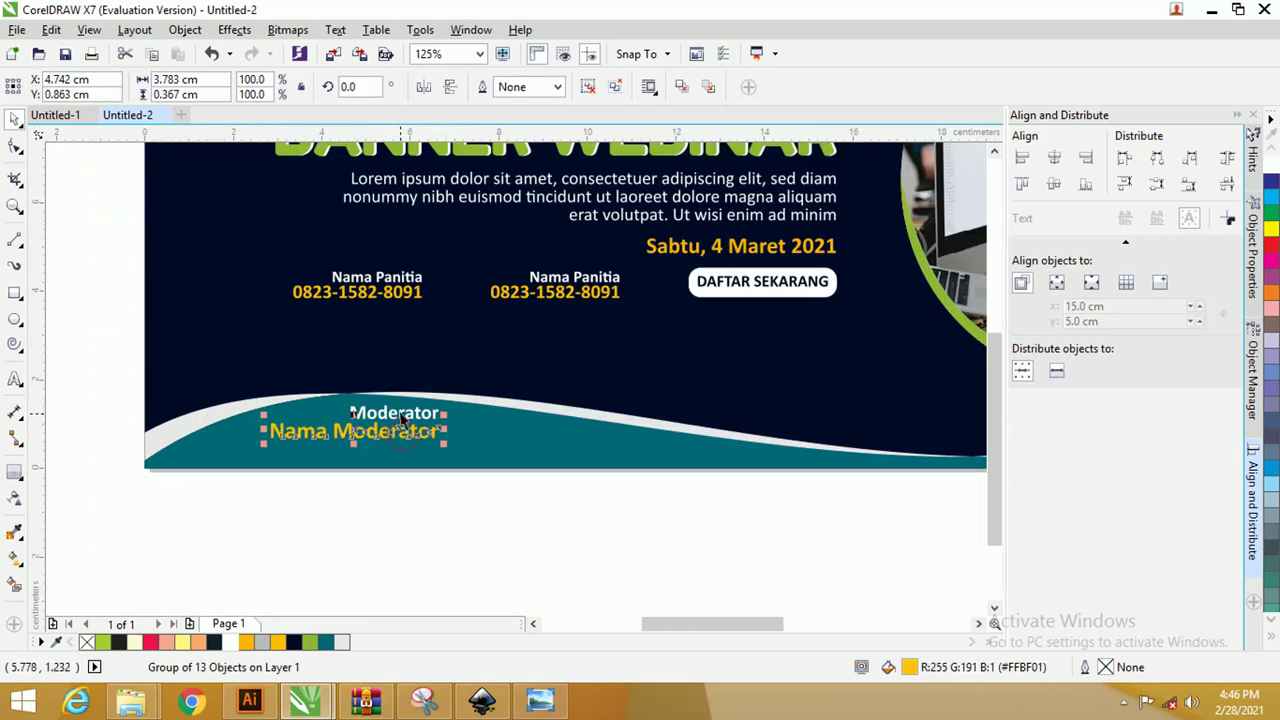
left_click_drag(401, 412, 401, 420)
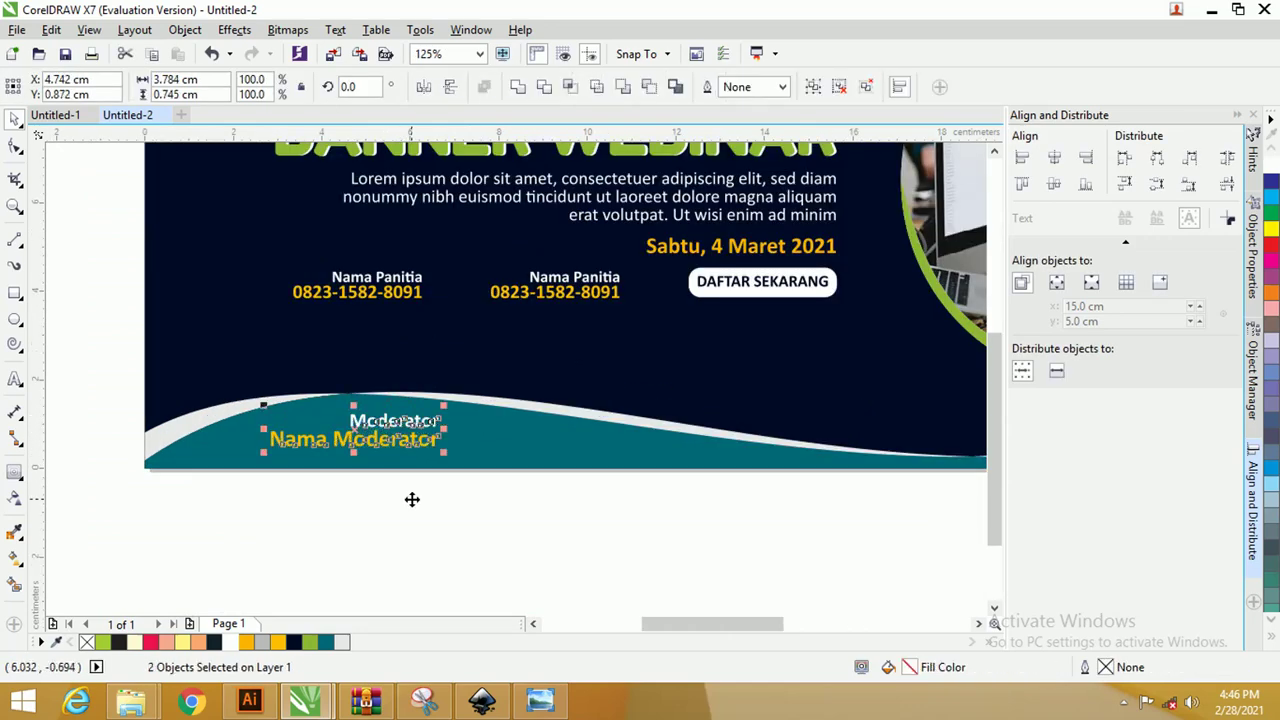
left_click(418, 518)
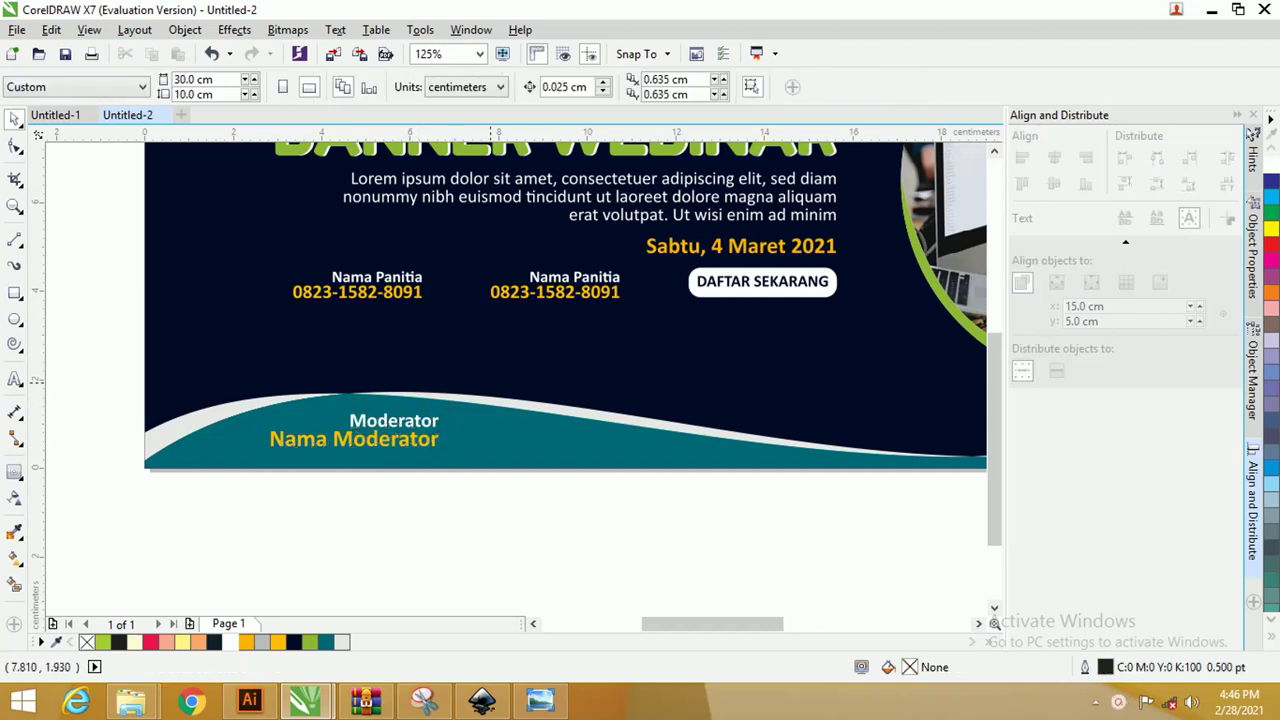
Step: Draw a circle about 0.83 cm across beside the moderator texts and give it a yellow-orange #FBB503 outline
left_click(14, 318)
left_click_drag(460, 416, 496, 452)
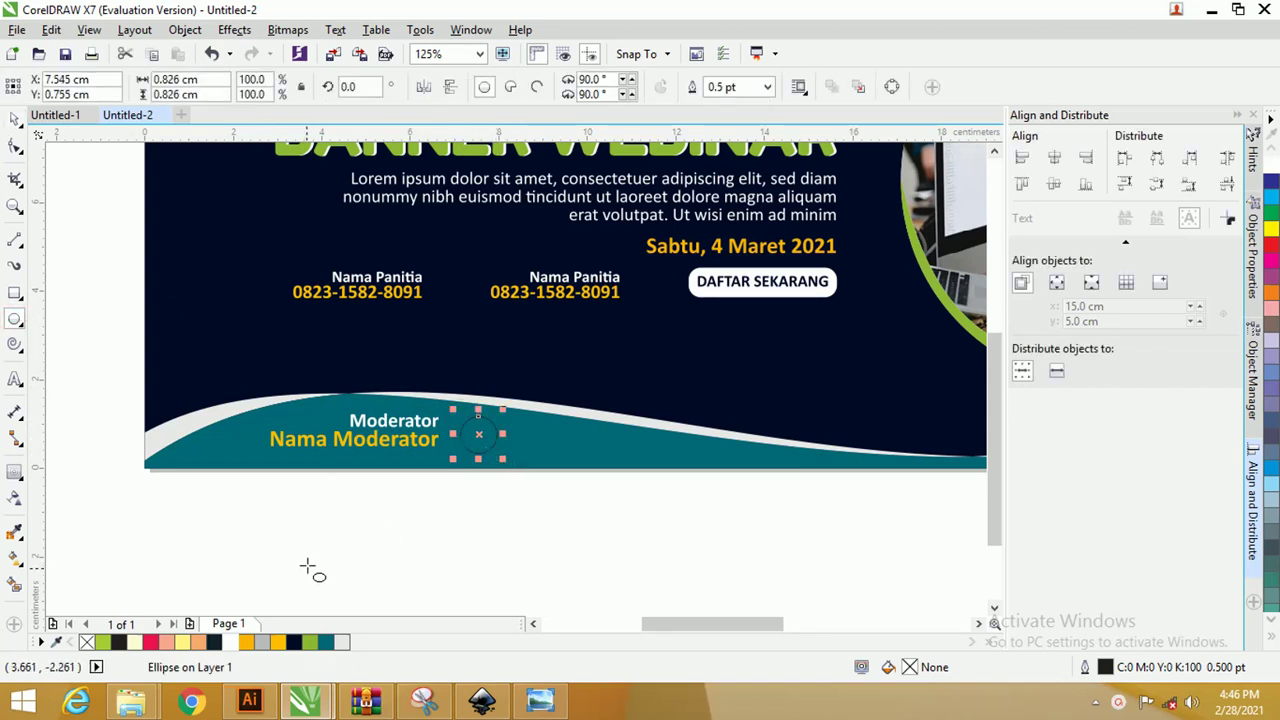
right_click(244, 643)
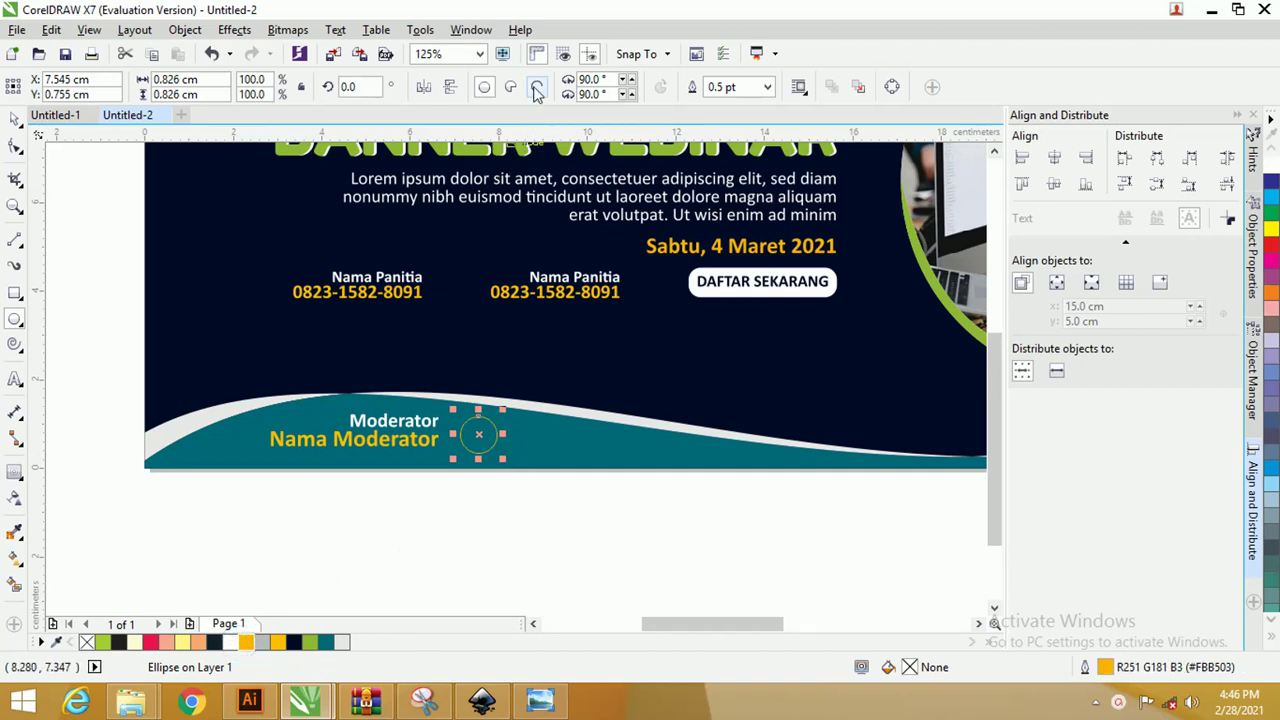
Step: Set the circle's outline width to 1.5 pt and fill the circle white
left_click(480, 54)
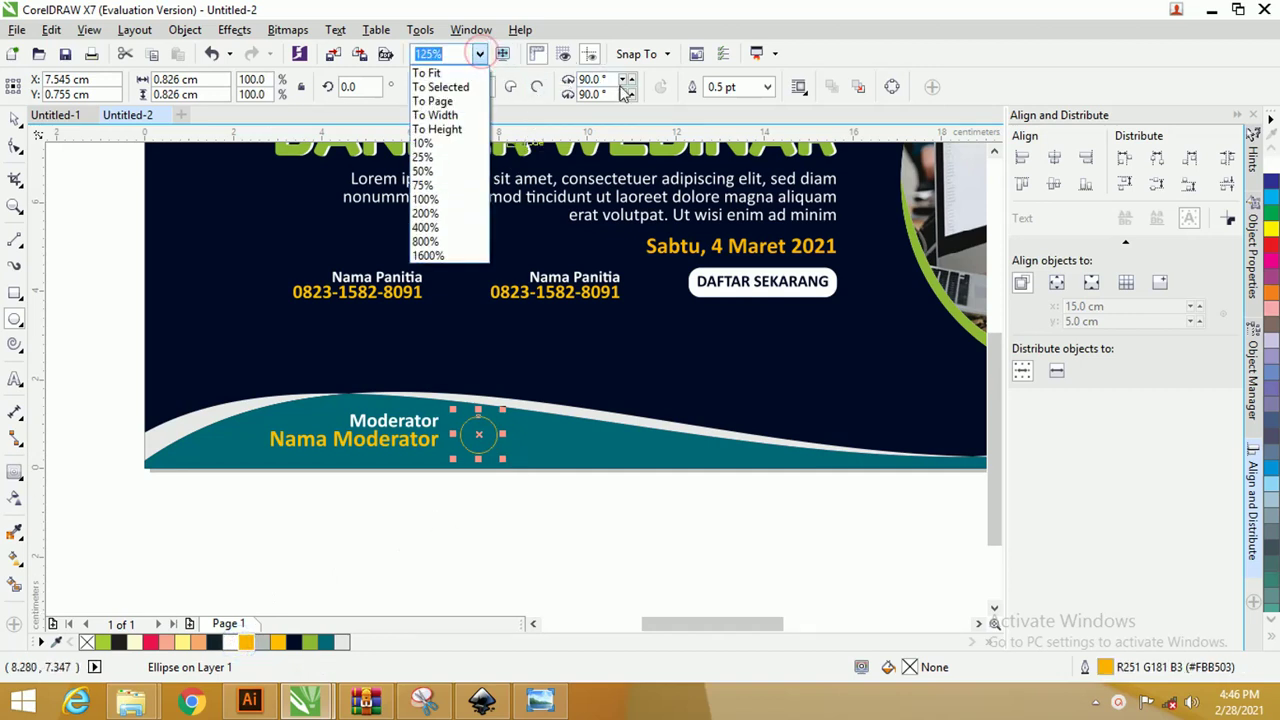
left_click(765, 88)
left_click(766, 87)
left_click(717, 195)
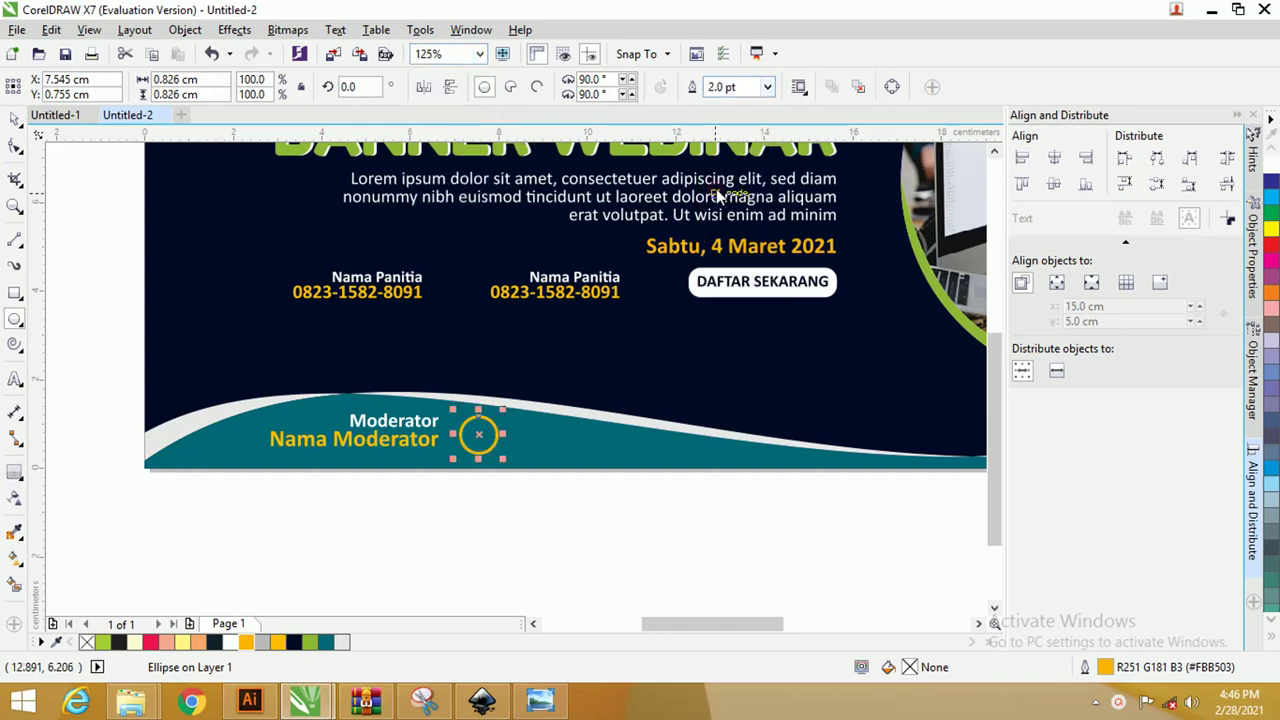
scroll(505, 401, "up", 2)
left_click(770, 88)
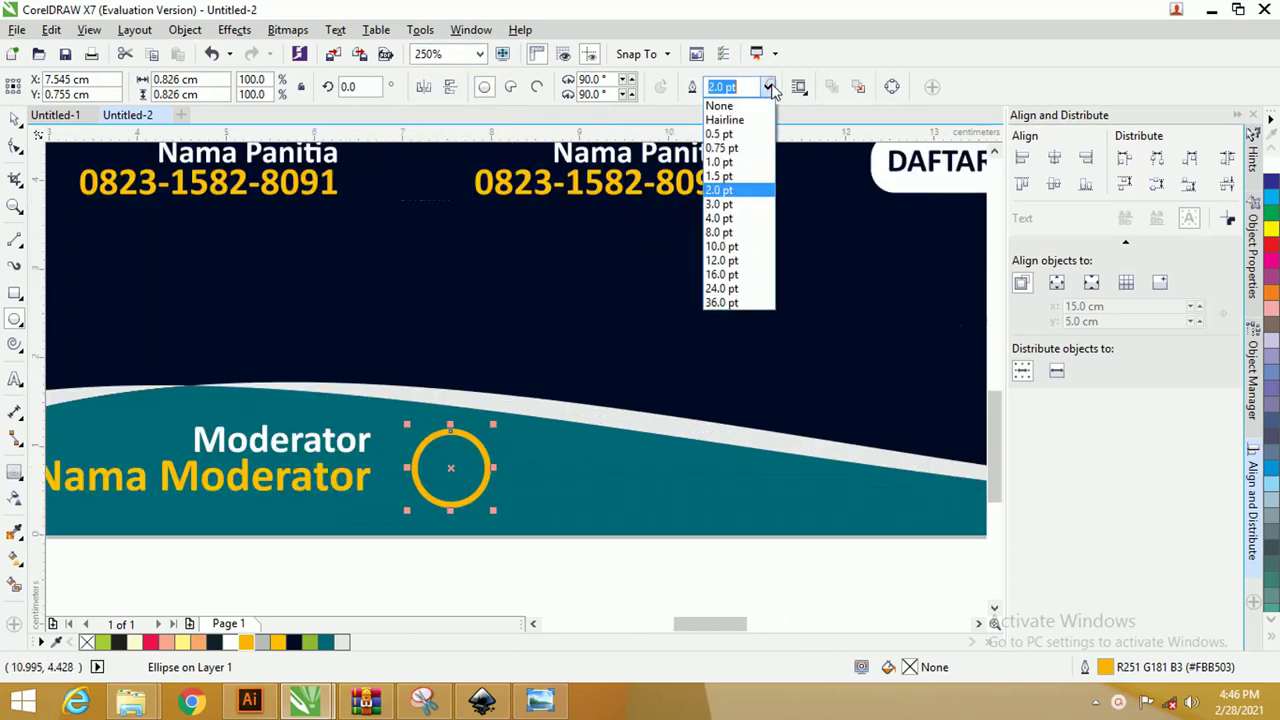
left_click(719, 176)
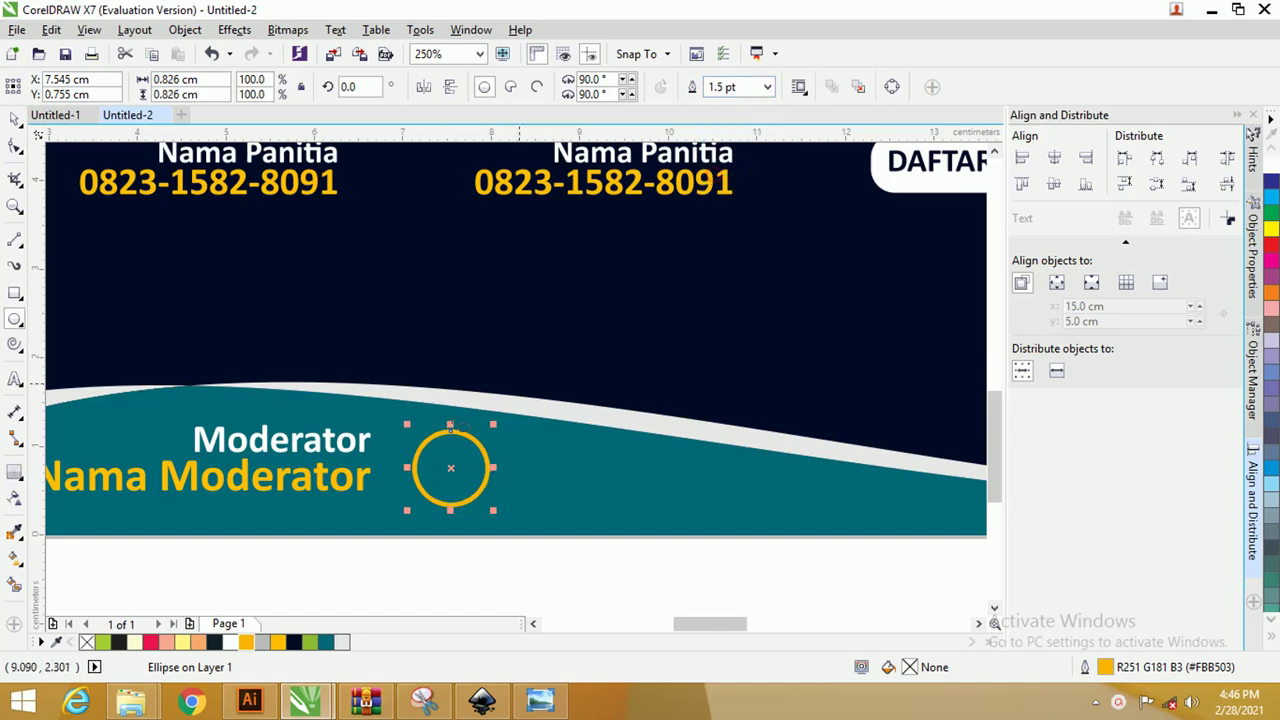
left_click(229, 642)
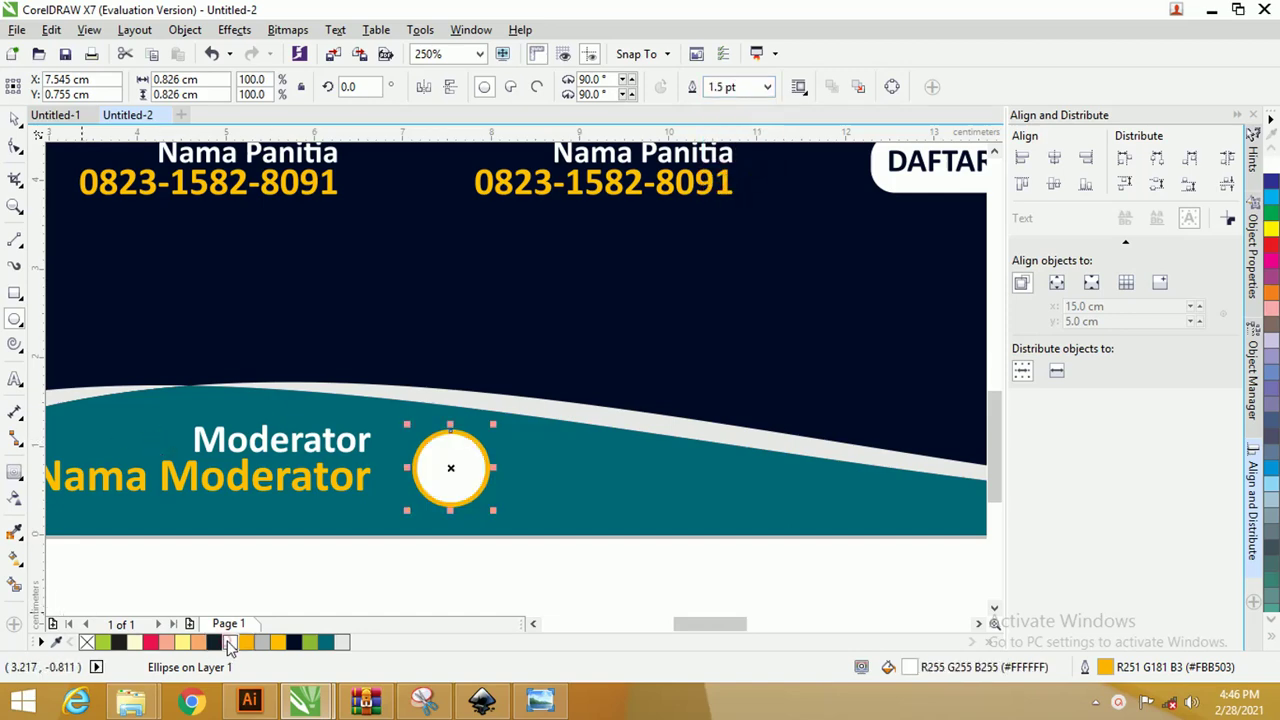
scroll(457, 466, "up", 2)
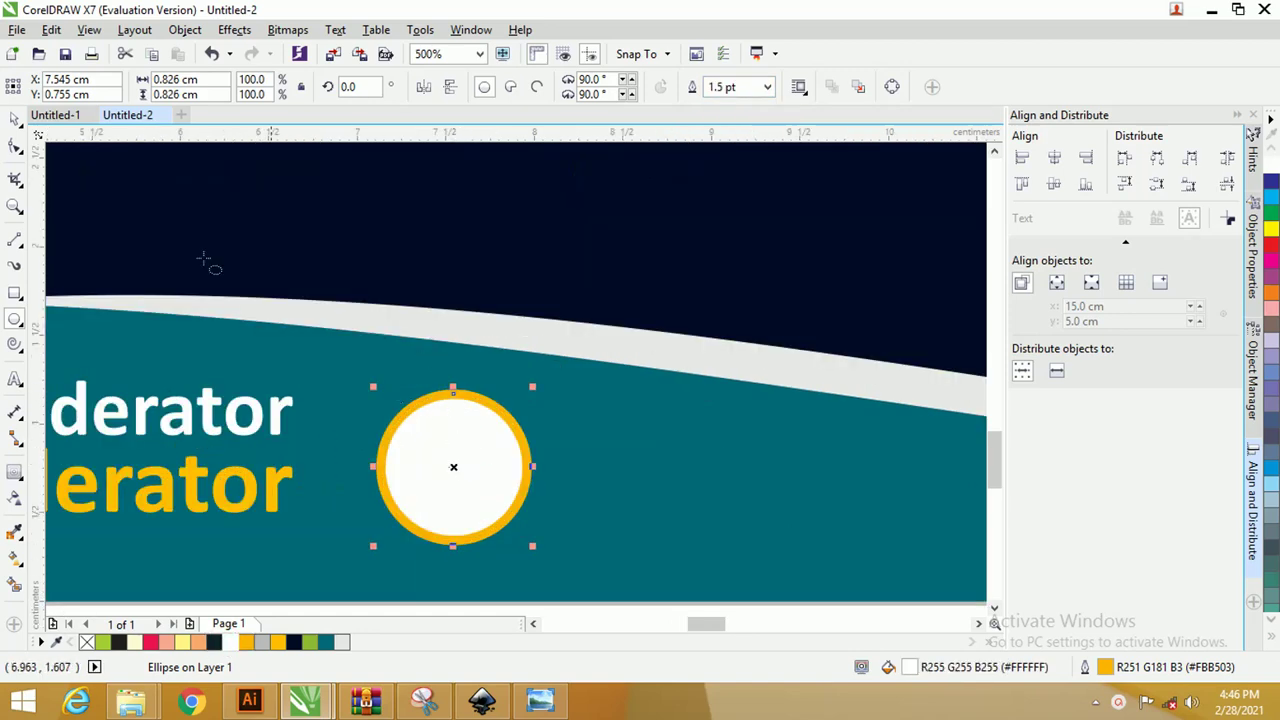
left_click(15, 118)
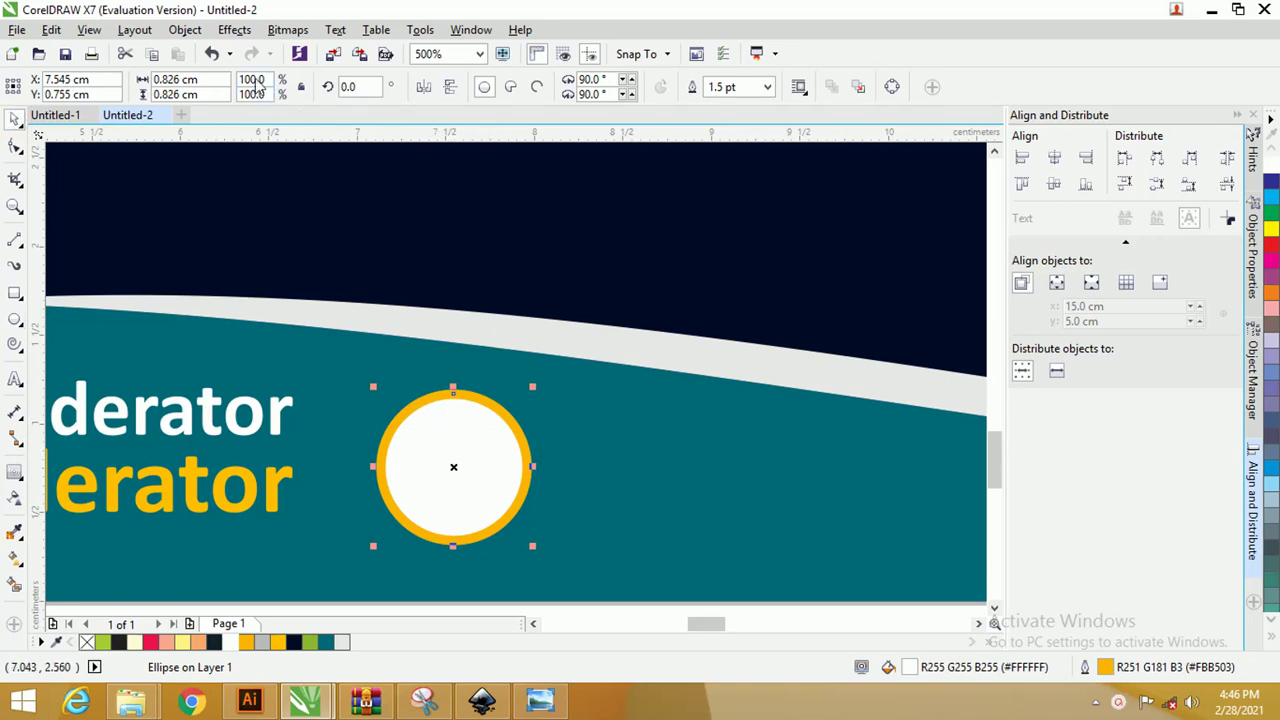
Step: Try converting the bordered white circle beside the moderator texts to curves to separate its outline from its fill
left_click(172, 35)
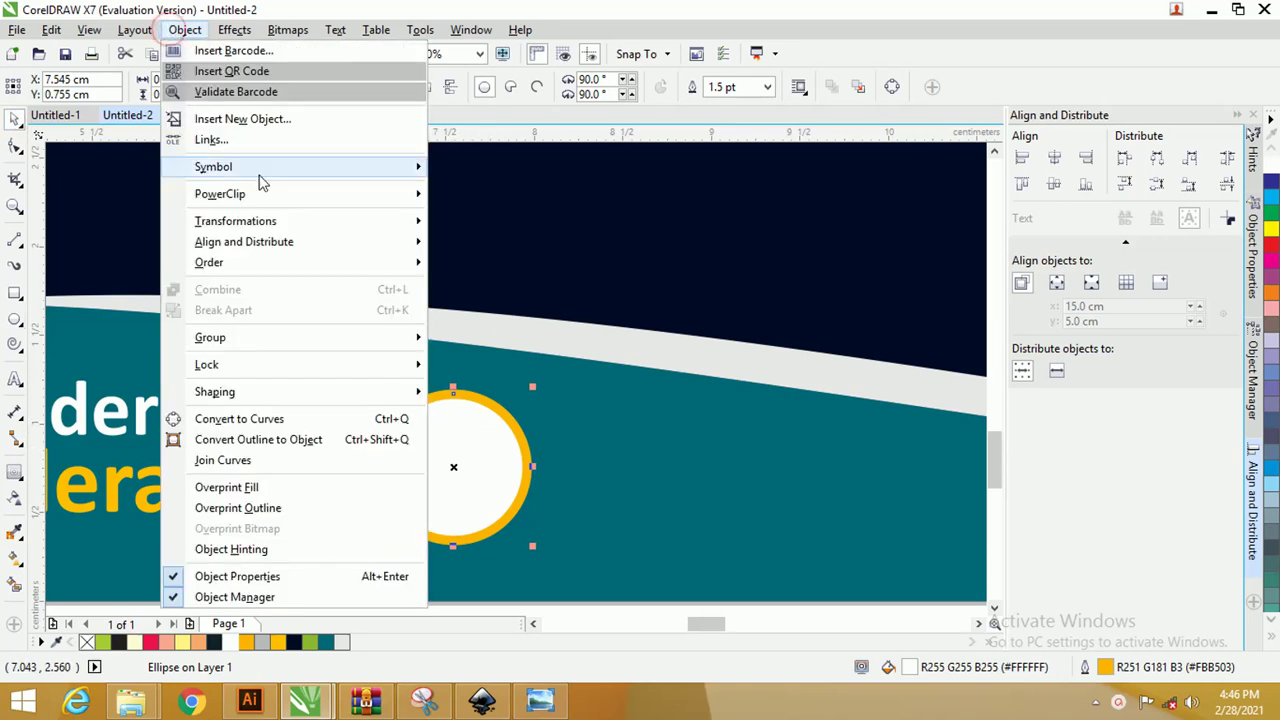
left_click(299, 421)
right_click(449, 453)
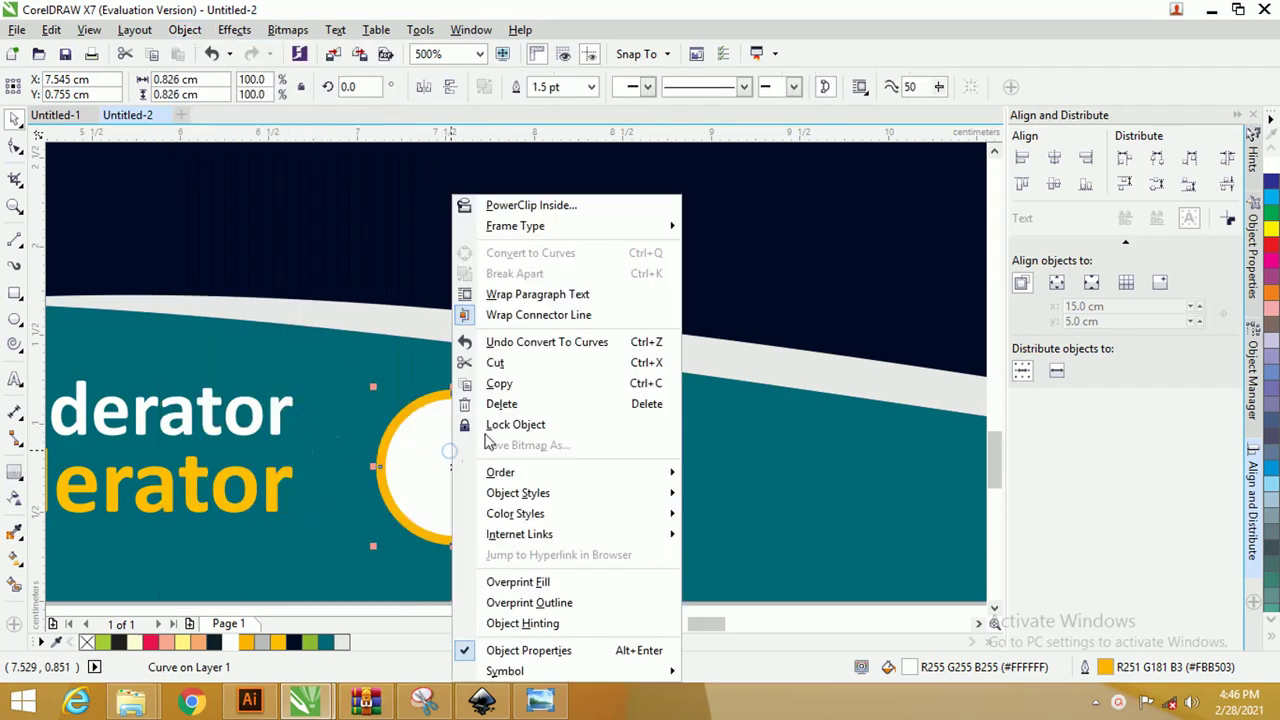
left_click(772, 446)
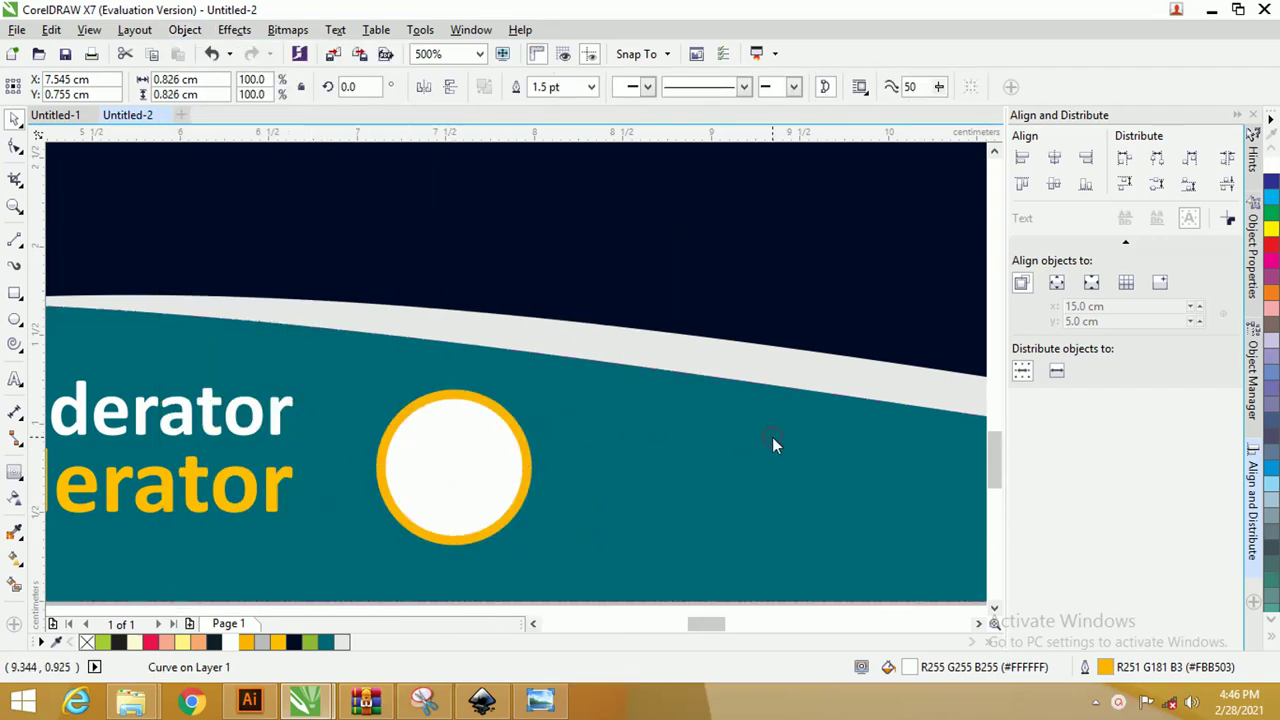
key("F10")
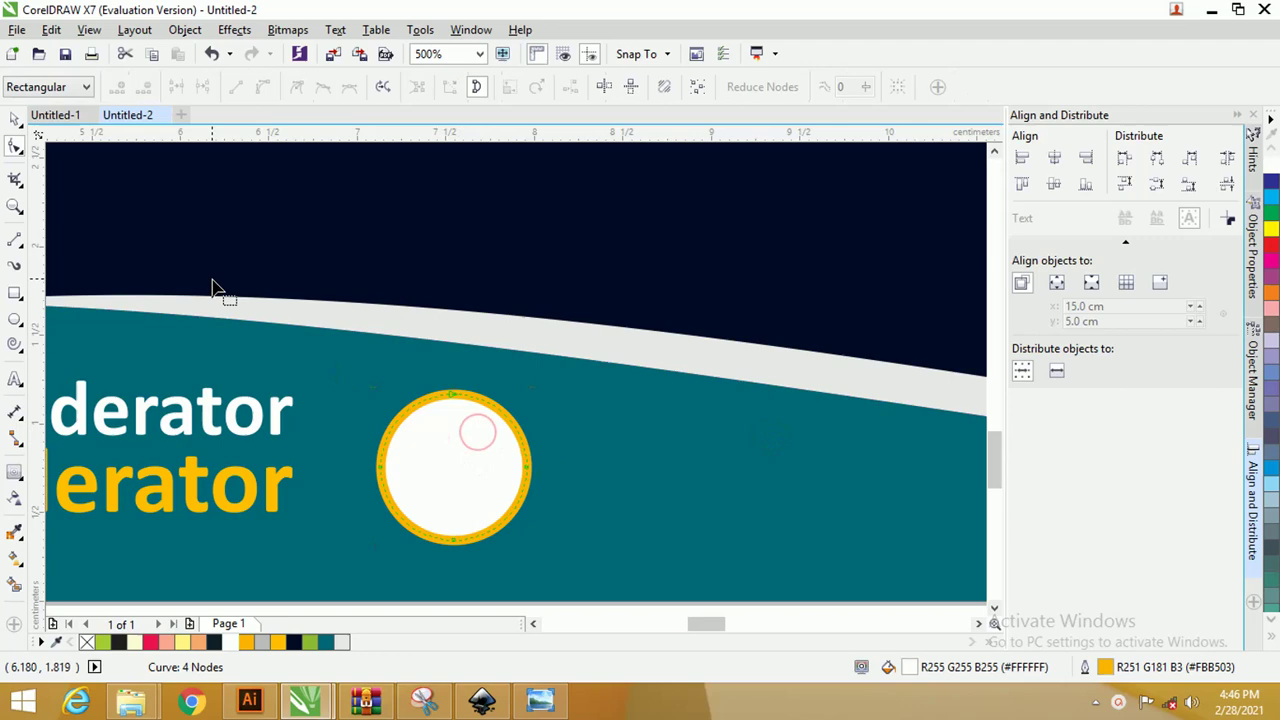
left_click(15, 118)
left_click_drag(458, 443, 370, 444)
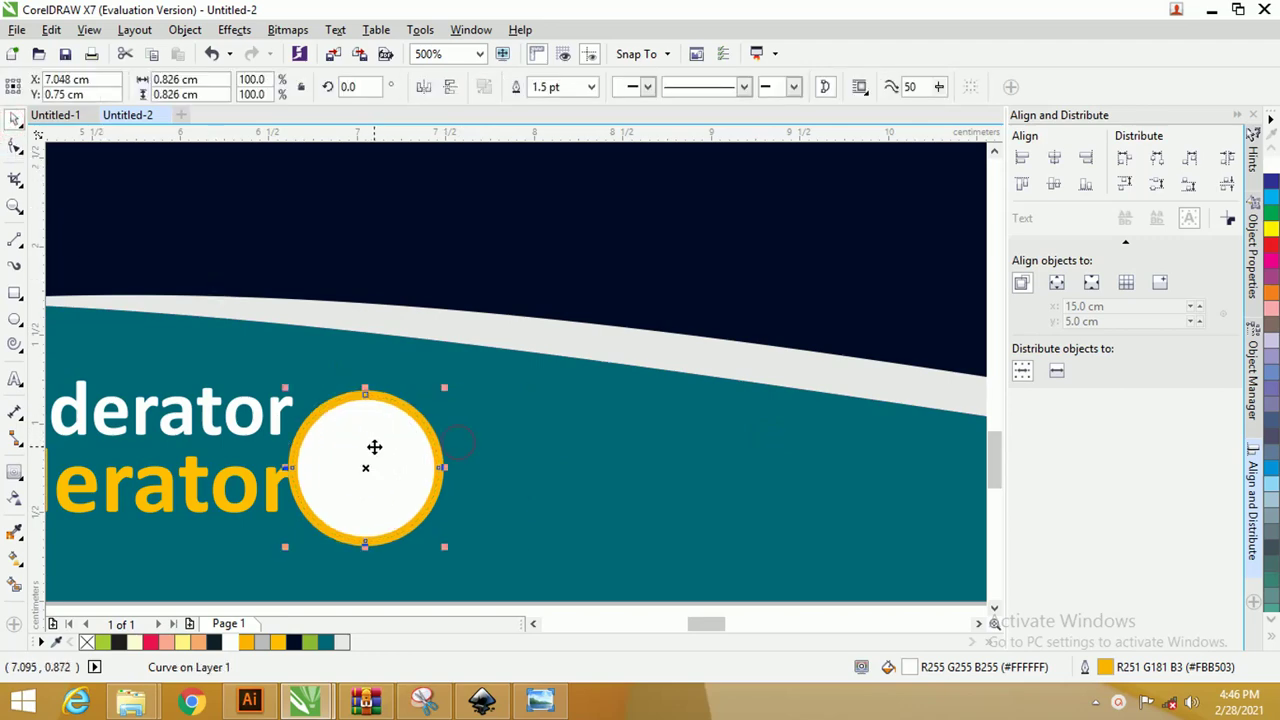
key("ctrl+z")
right_click(412, 442)
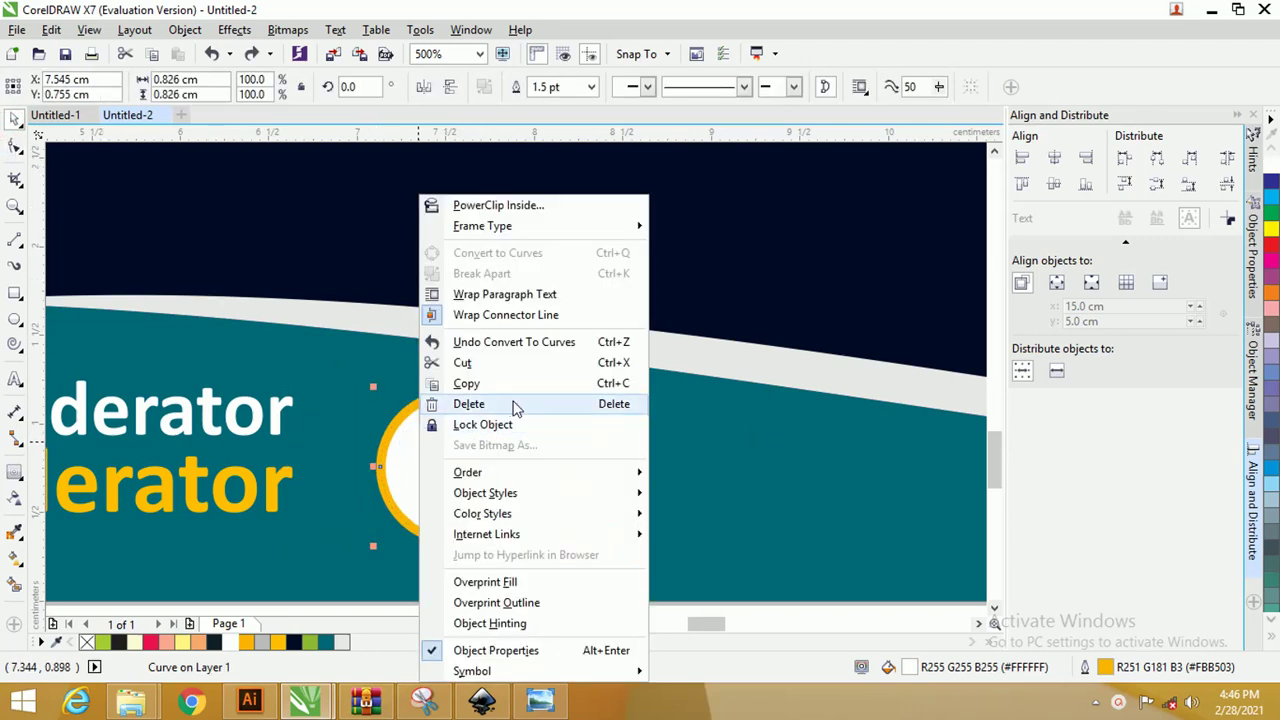
left_click(743, 452)
key("ctrl+z")
key("ctrl+shift+z")
key("ctrl+z")
mouse_move(541, 440)
left_mouse_down()
mouse_move(631, 443)
mouse_move(541, 440)
left_mouse_up()
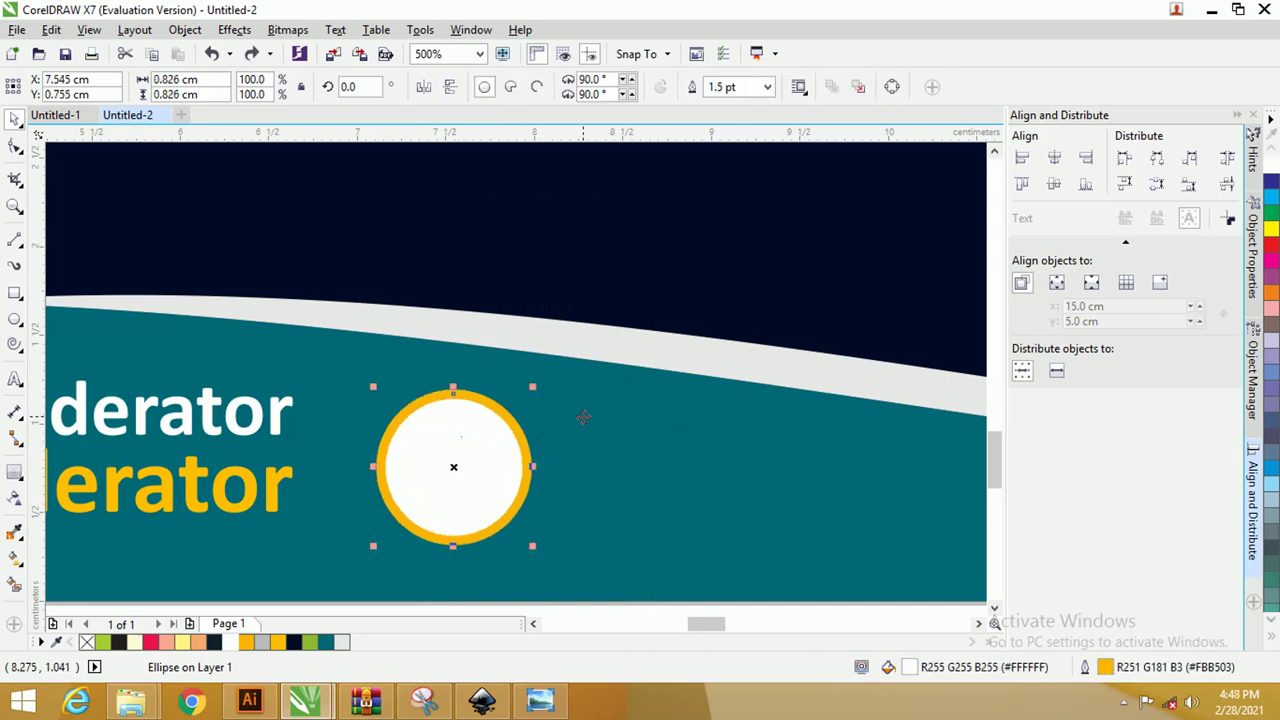
Step: Convert the yellow-orange outline of the white circle beside the moderator texts to a separate object
left_click(185, 29)
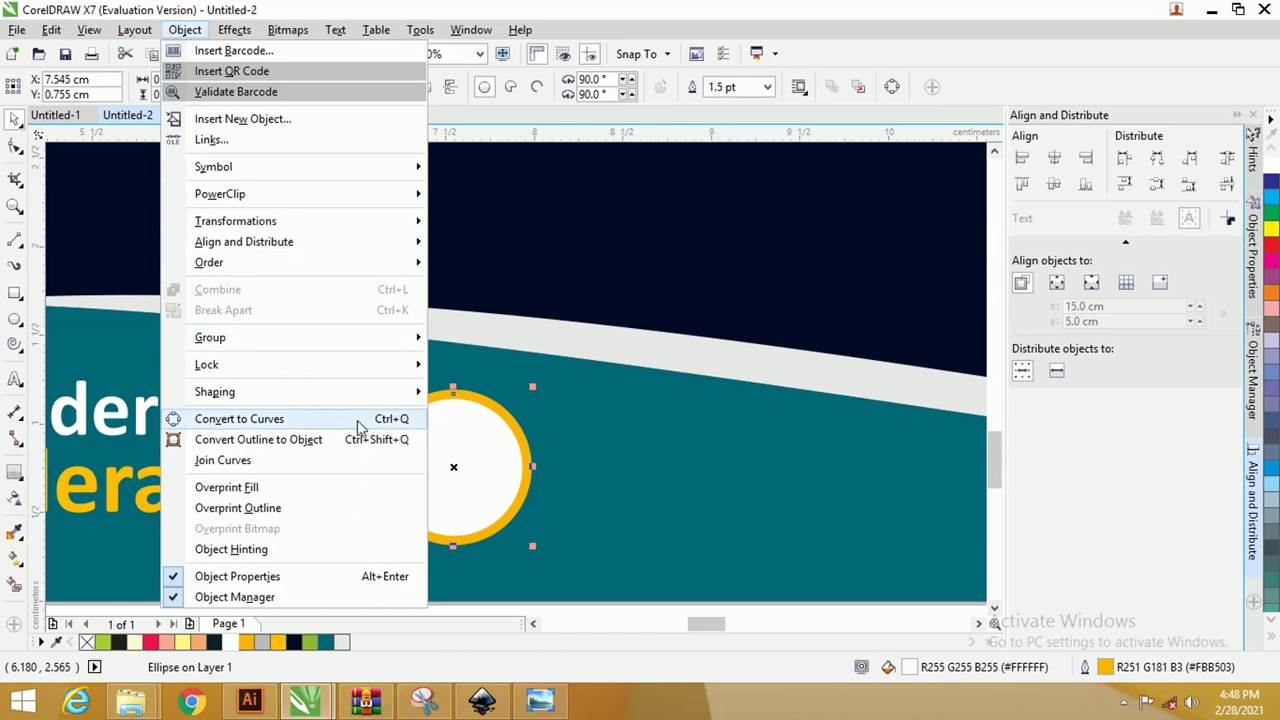
left_click(285, 440)
left_click(574, 412)
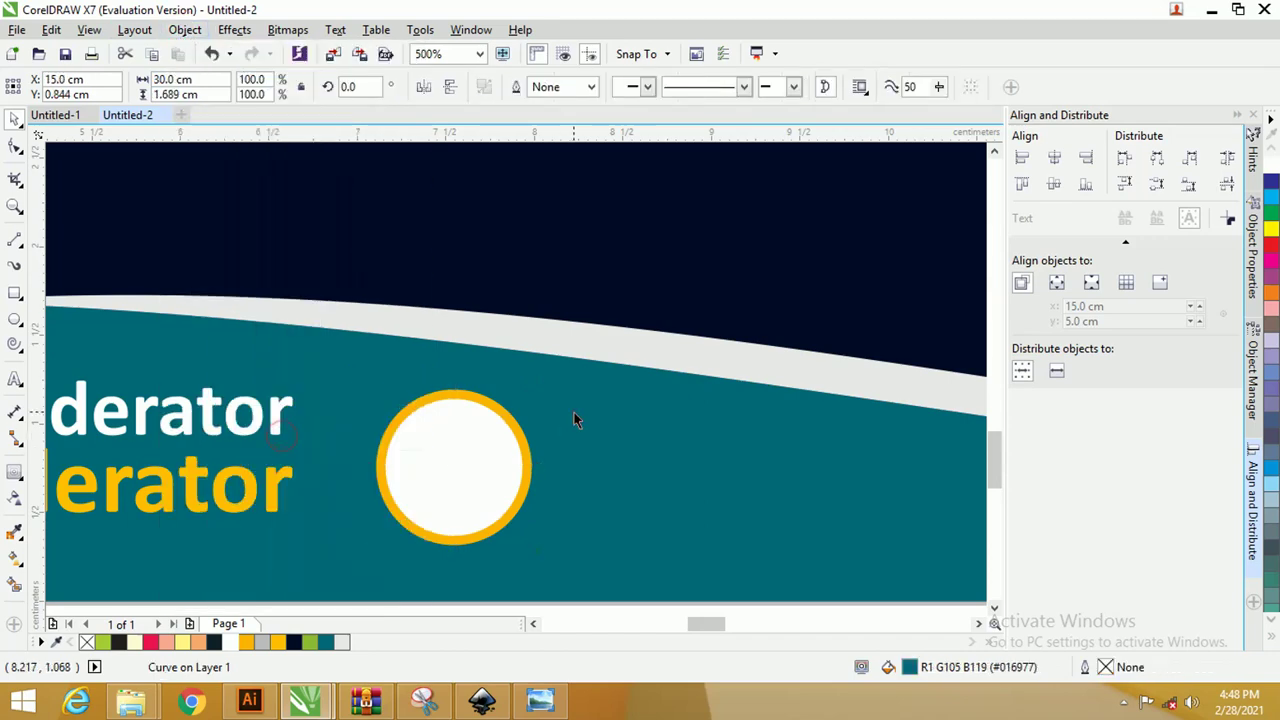
Step: Try moving the white circle aside from its yellow-orange ring to test the separation, and undo the move
left_click_drag(461, 443, 438, 444)
scroll(438, 444, "up", 2)
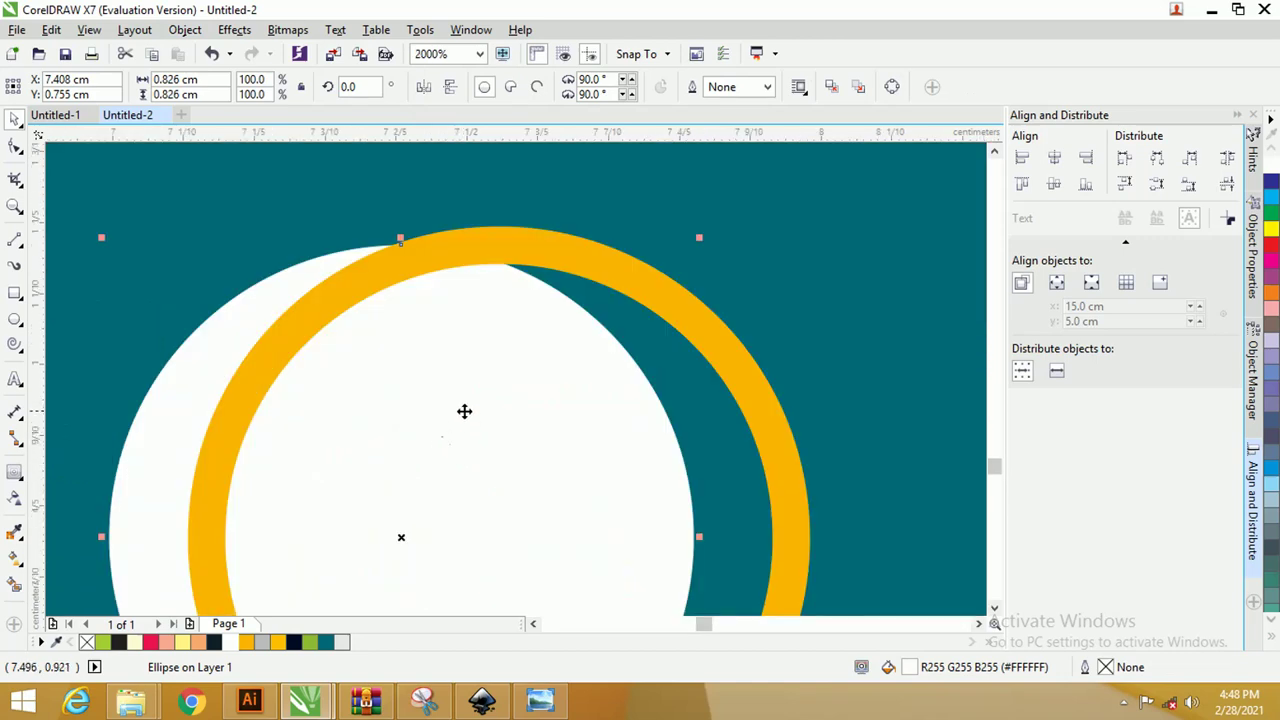
key("ctrl+z")
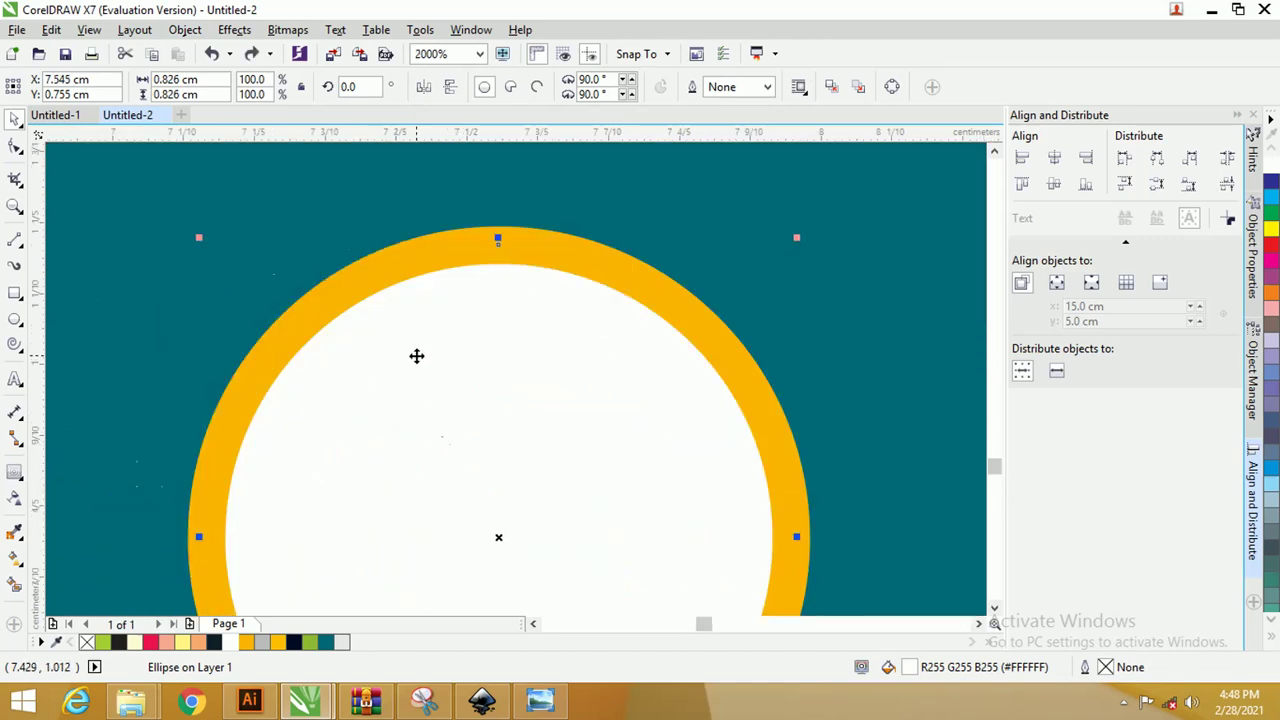
left_click(409, 258)
scroll(393, 270, "down", 2)
Step: Select the white circle with its ring and place one copy beside each of the two "Nama Panitia" contact texts
left_click(525, 485)
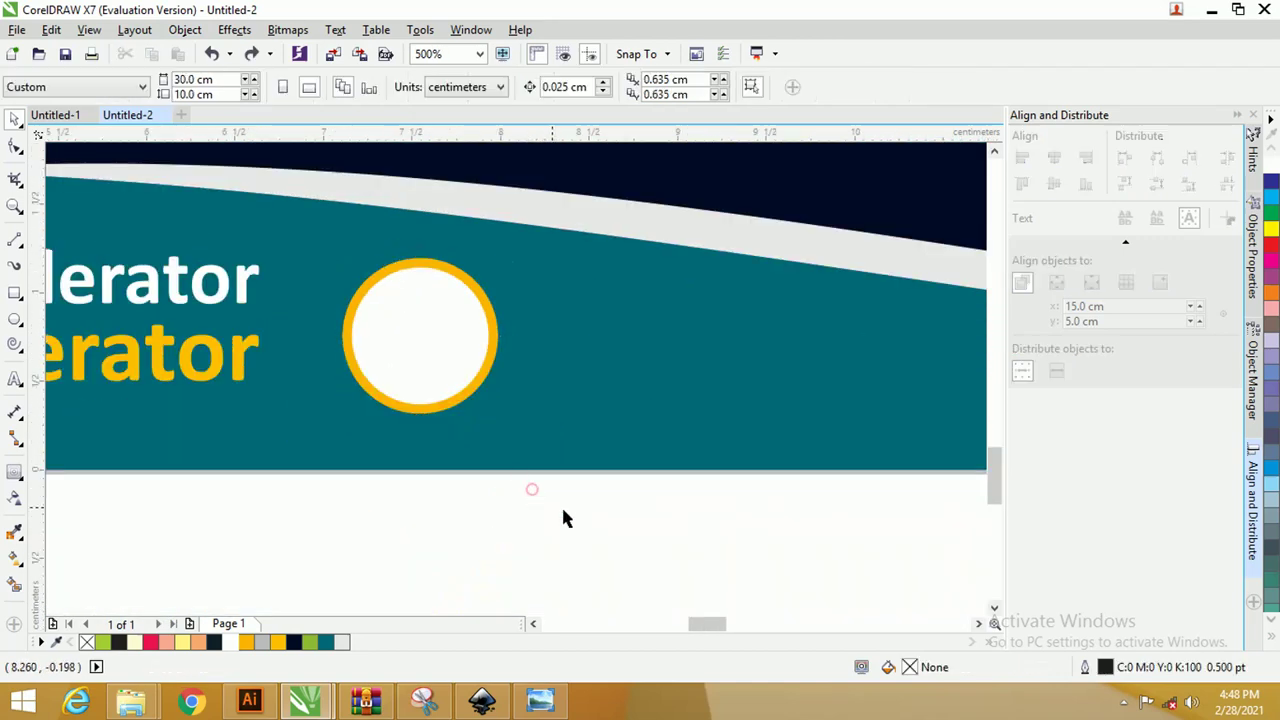
left_click_drag(565, 507, 338, 258)
scroll(330, 250, "down", 2)
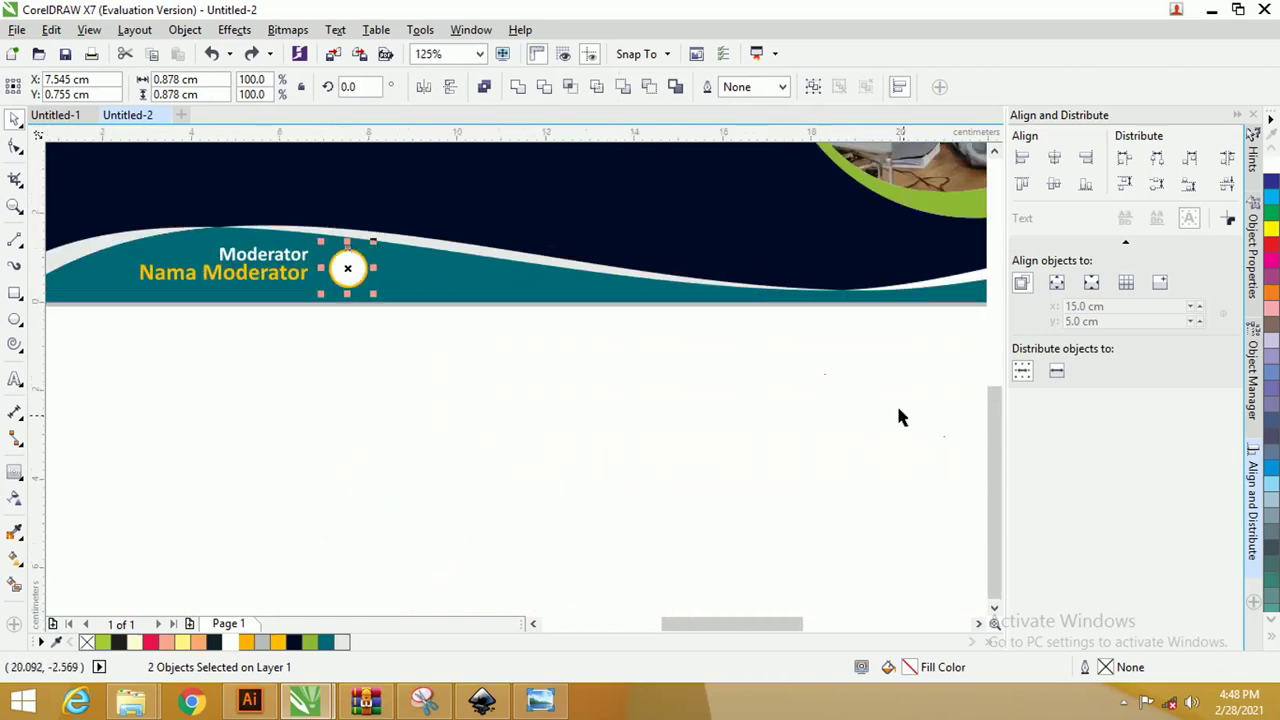
left_click_drag(1001, 460, 990, 366)
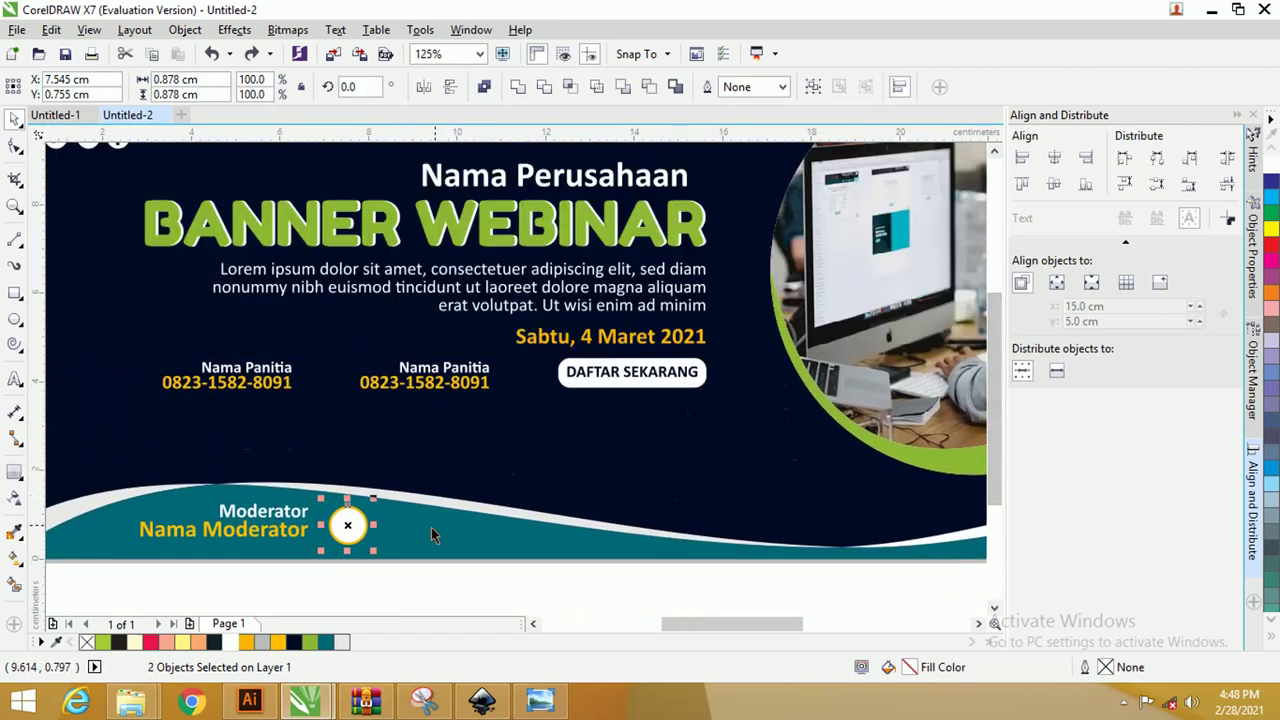
left_click_drag(352, 524, 524, 363)
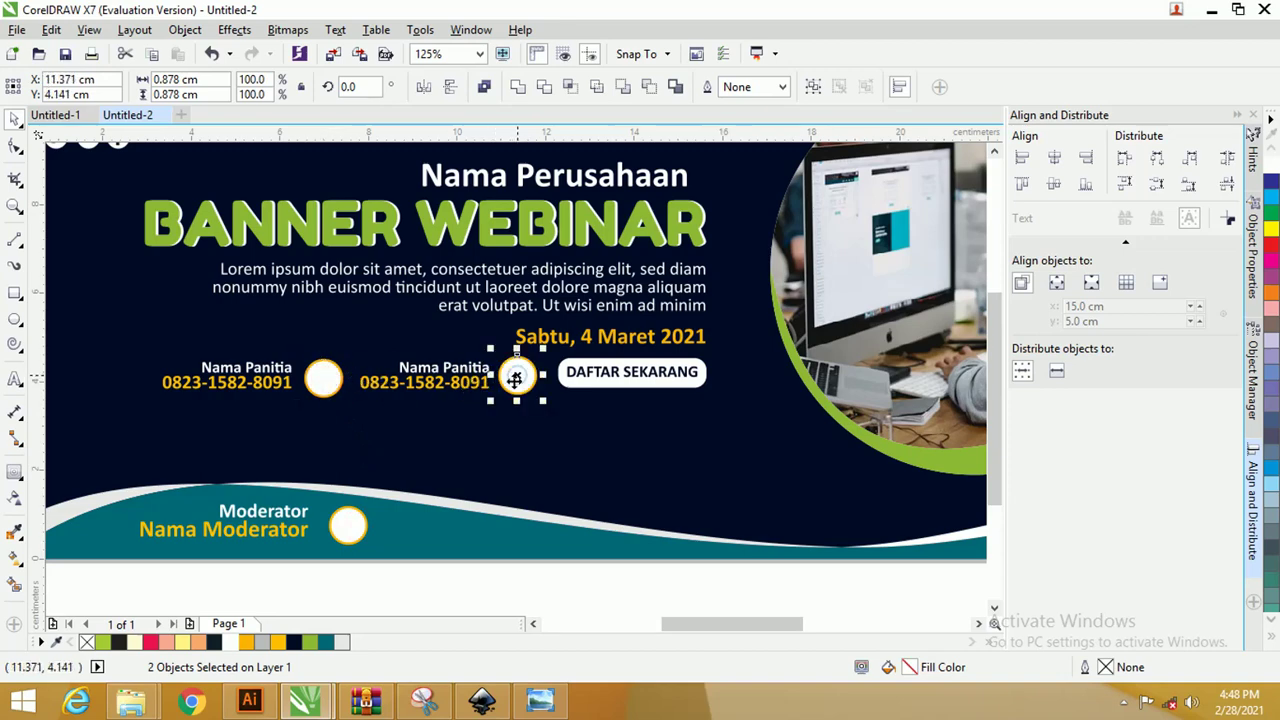
left_click(571, 606)
Step: Move the whole event text block, including the contact circles and the "DAFTAR SEKARANG" badge, slightly down and left
scroll(448, 352, "down", 2)
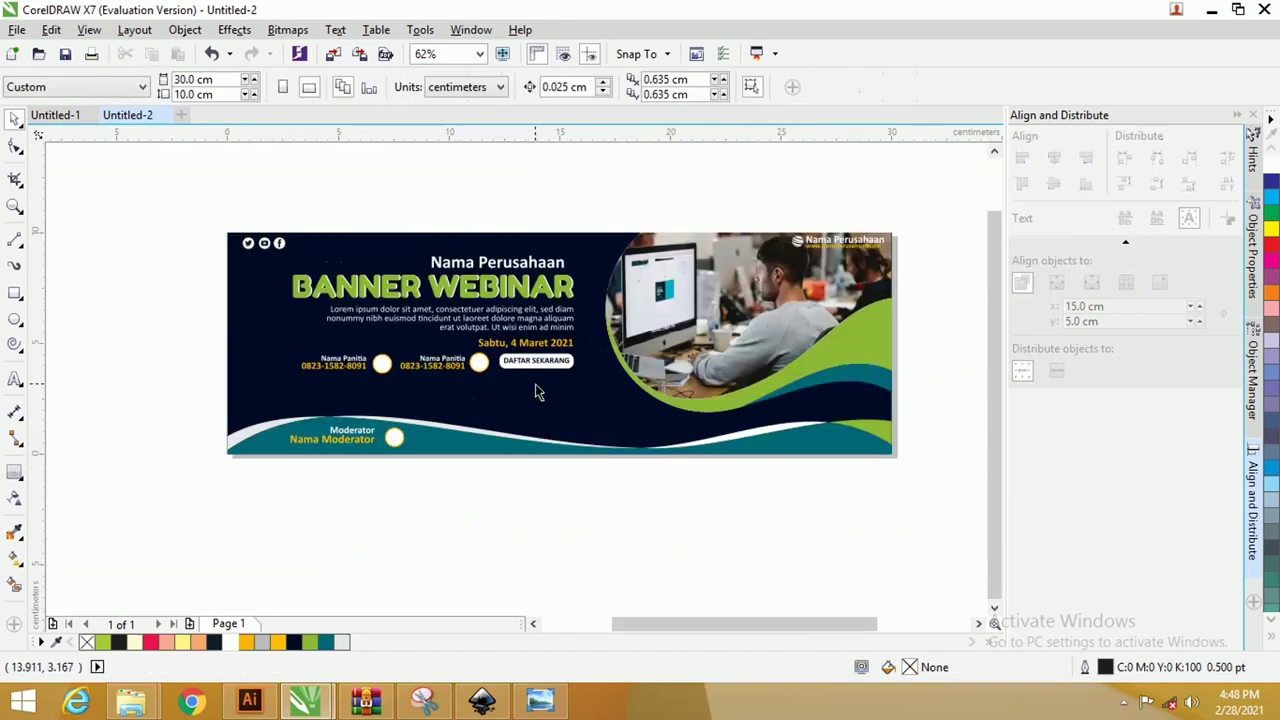
left_click_drag(586, 202, 288, 400)
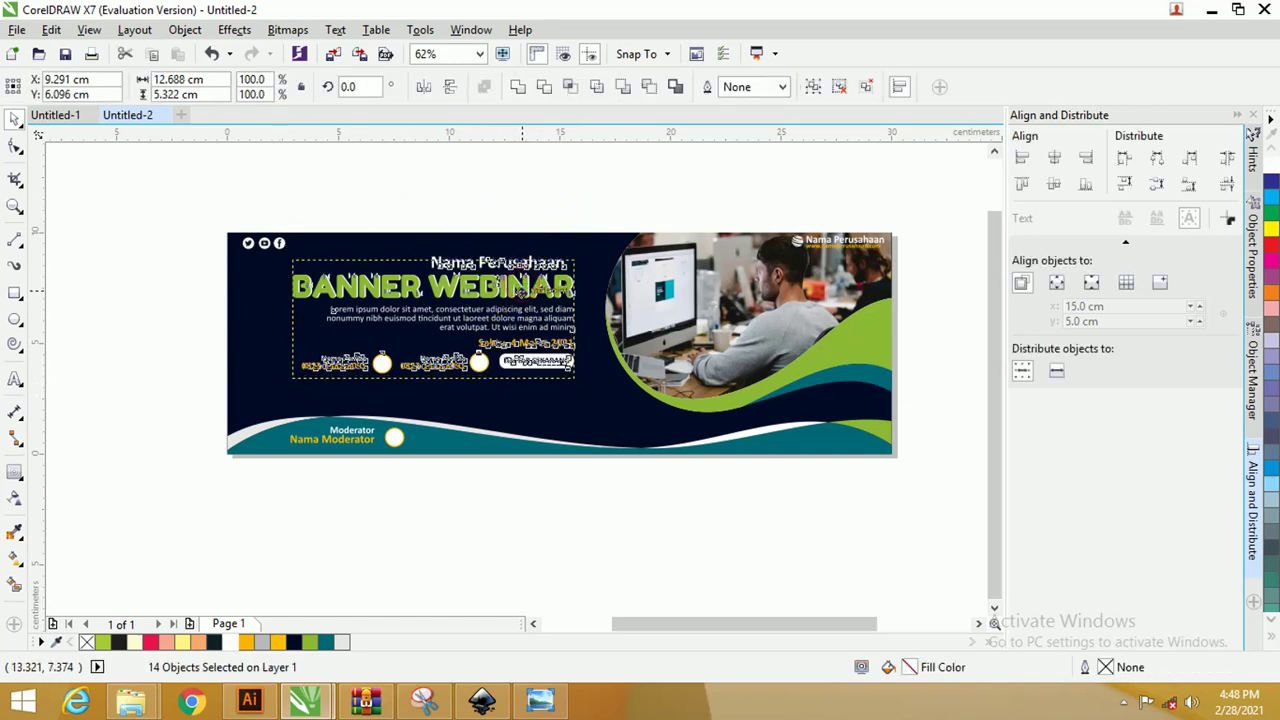
left_click(528, 205)
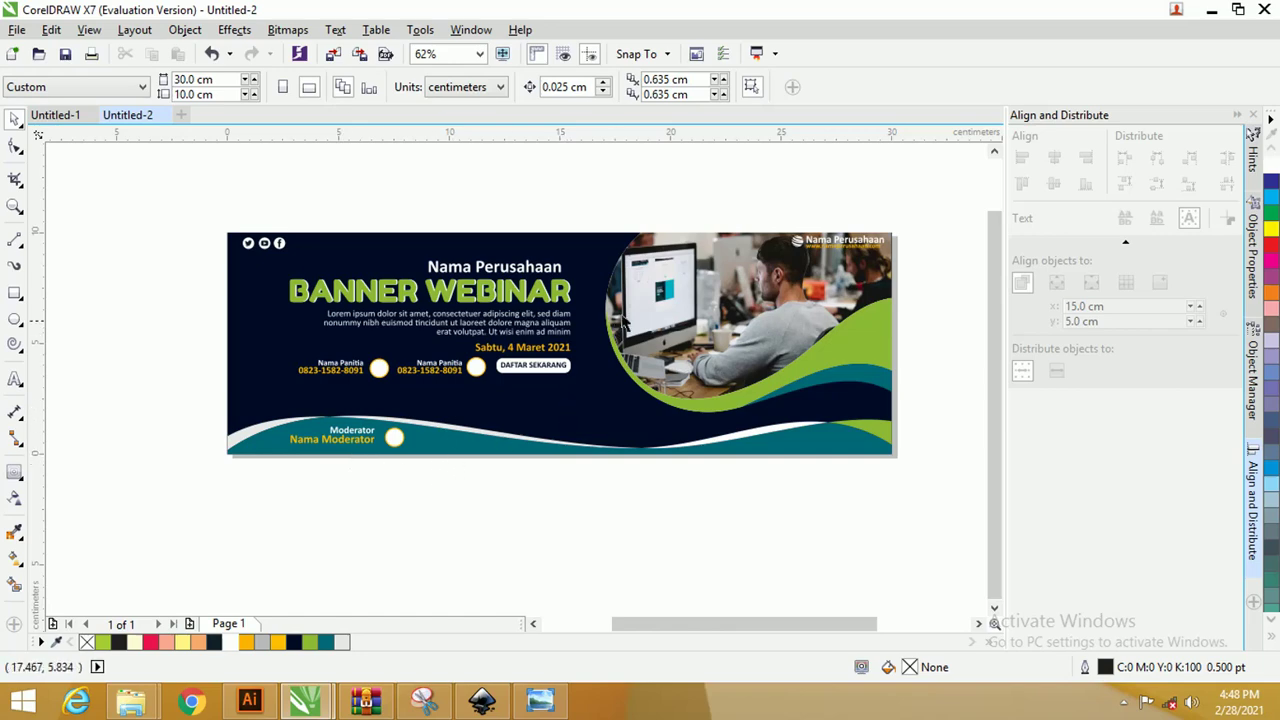
scroll(510, 274, "up", 2)
scroll(510, 274, "down", 2)
Step: Enlarge the event text block proportionally towards its lower left to about 14.03 by 5.89 cm
left_click_drag(586, 197, 252, 396)
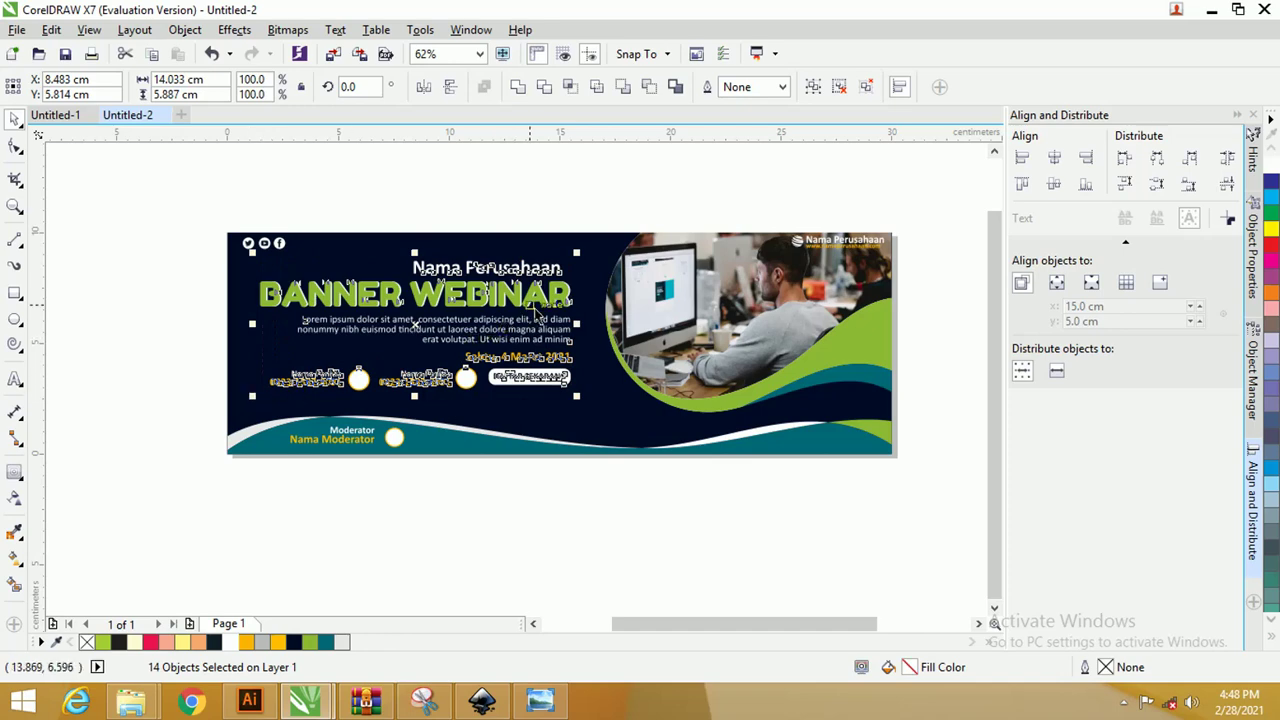
scroll(566, 272, "up", 2)
scroll(566, 272, "down", 2)
left_click(427, 156)
Step: Move the group of three social icons slightly down in the banner's upper-left corner
key("z")
left_click_drag(200, 204, 951, 500)
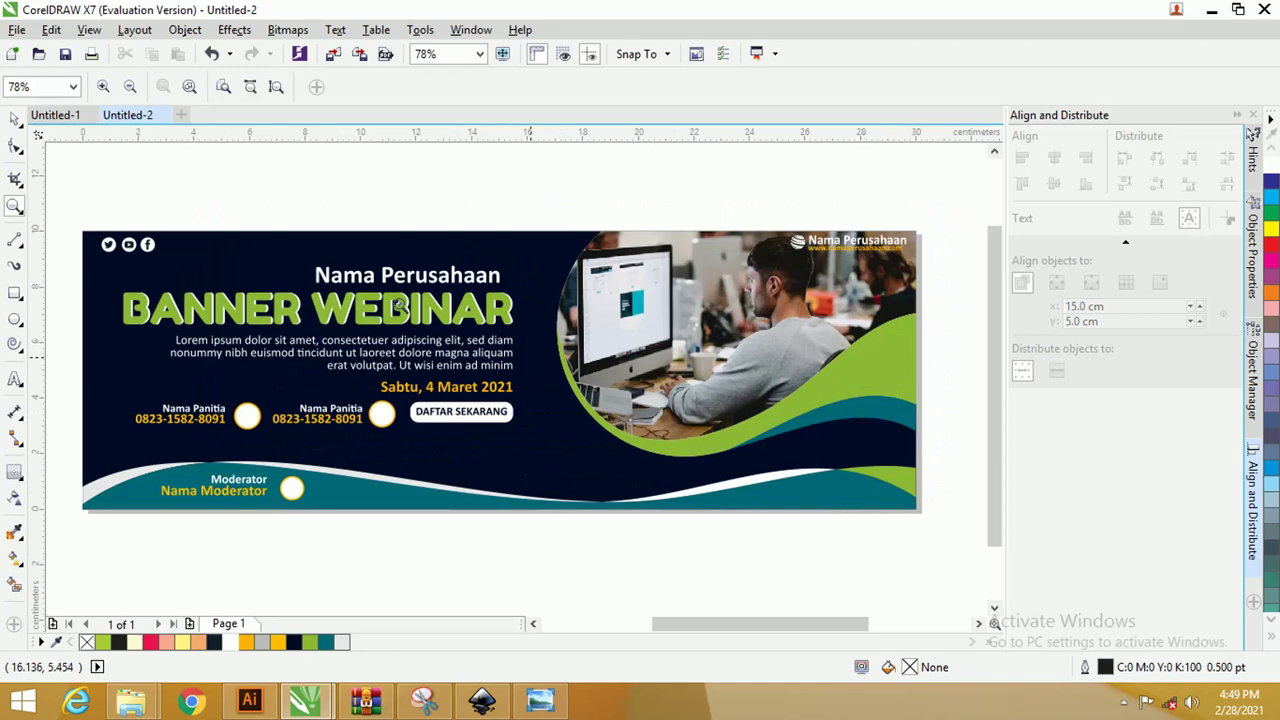
left_click(15, 119)
left_click_drag(181, 189, 97, 268)
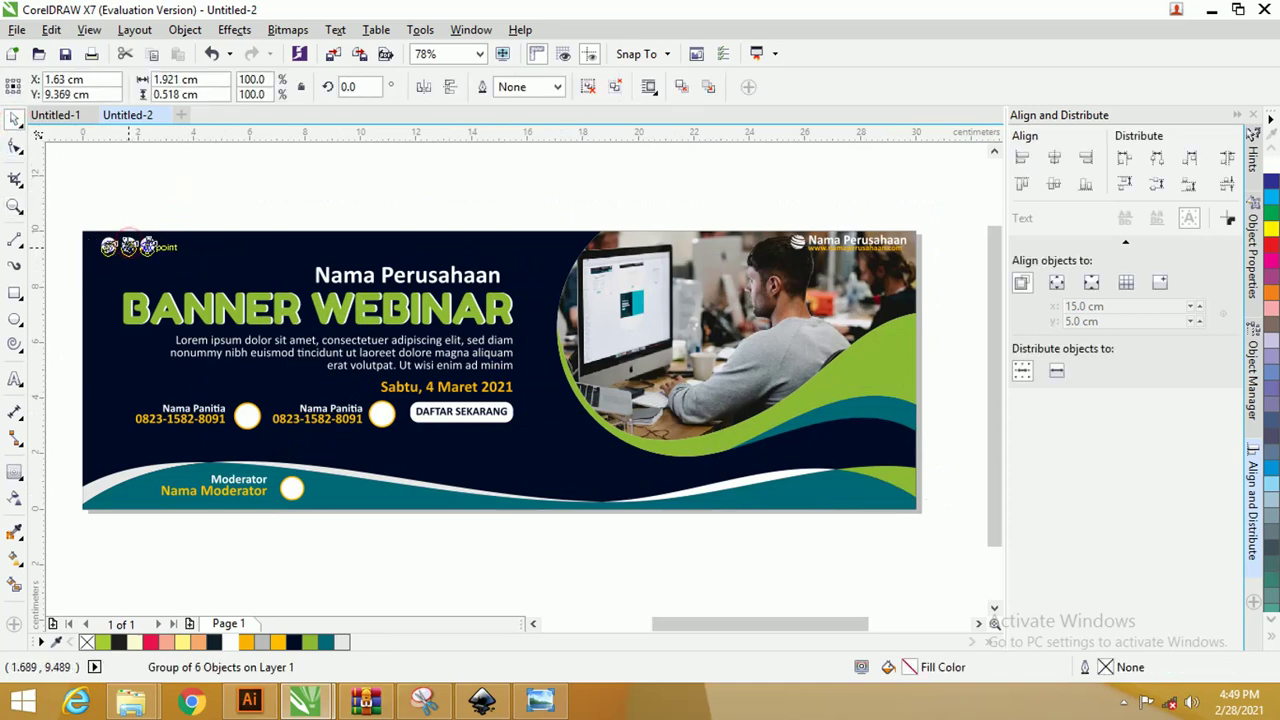
left_click(129, 190)
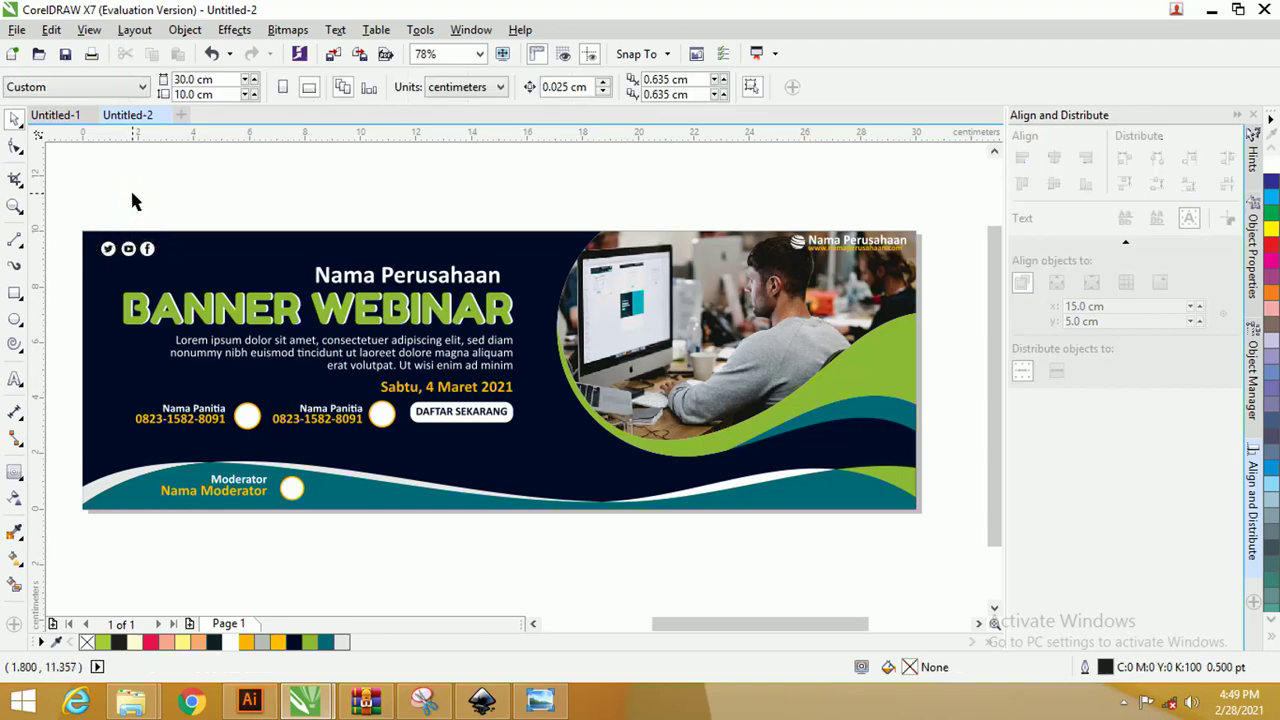